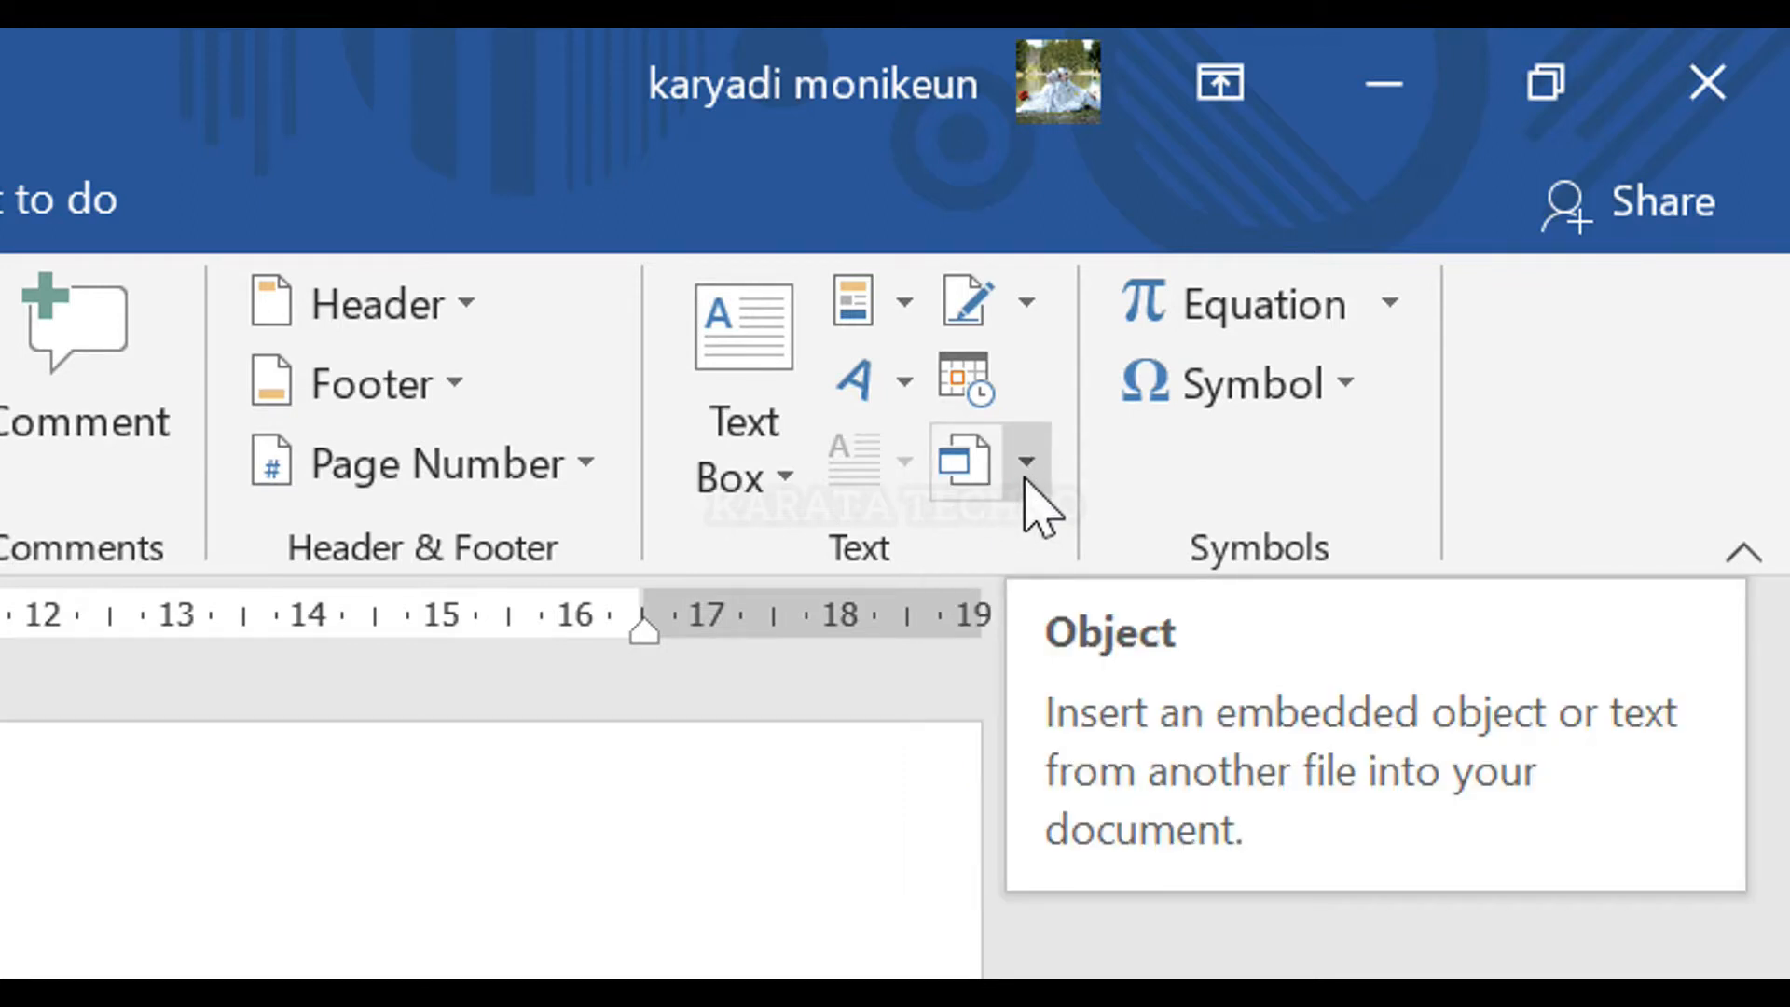
Step: Start inserting a new embedded object of type Adobe Acrobat Document into the blank document
{"action": "left_click", "coordinate": [1025, 484]}
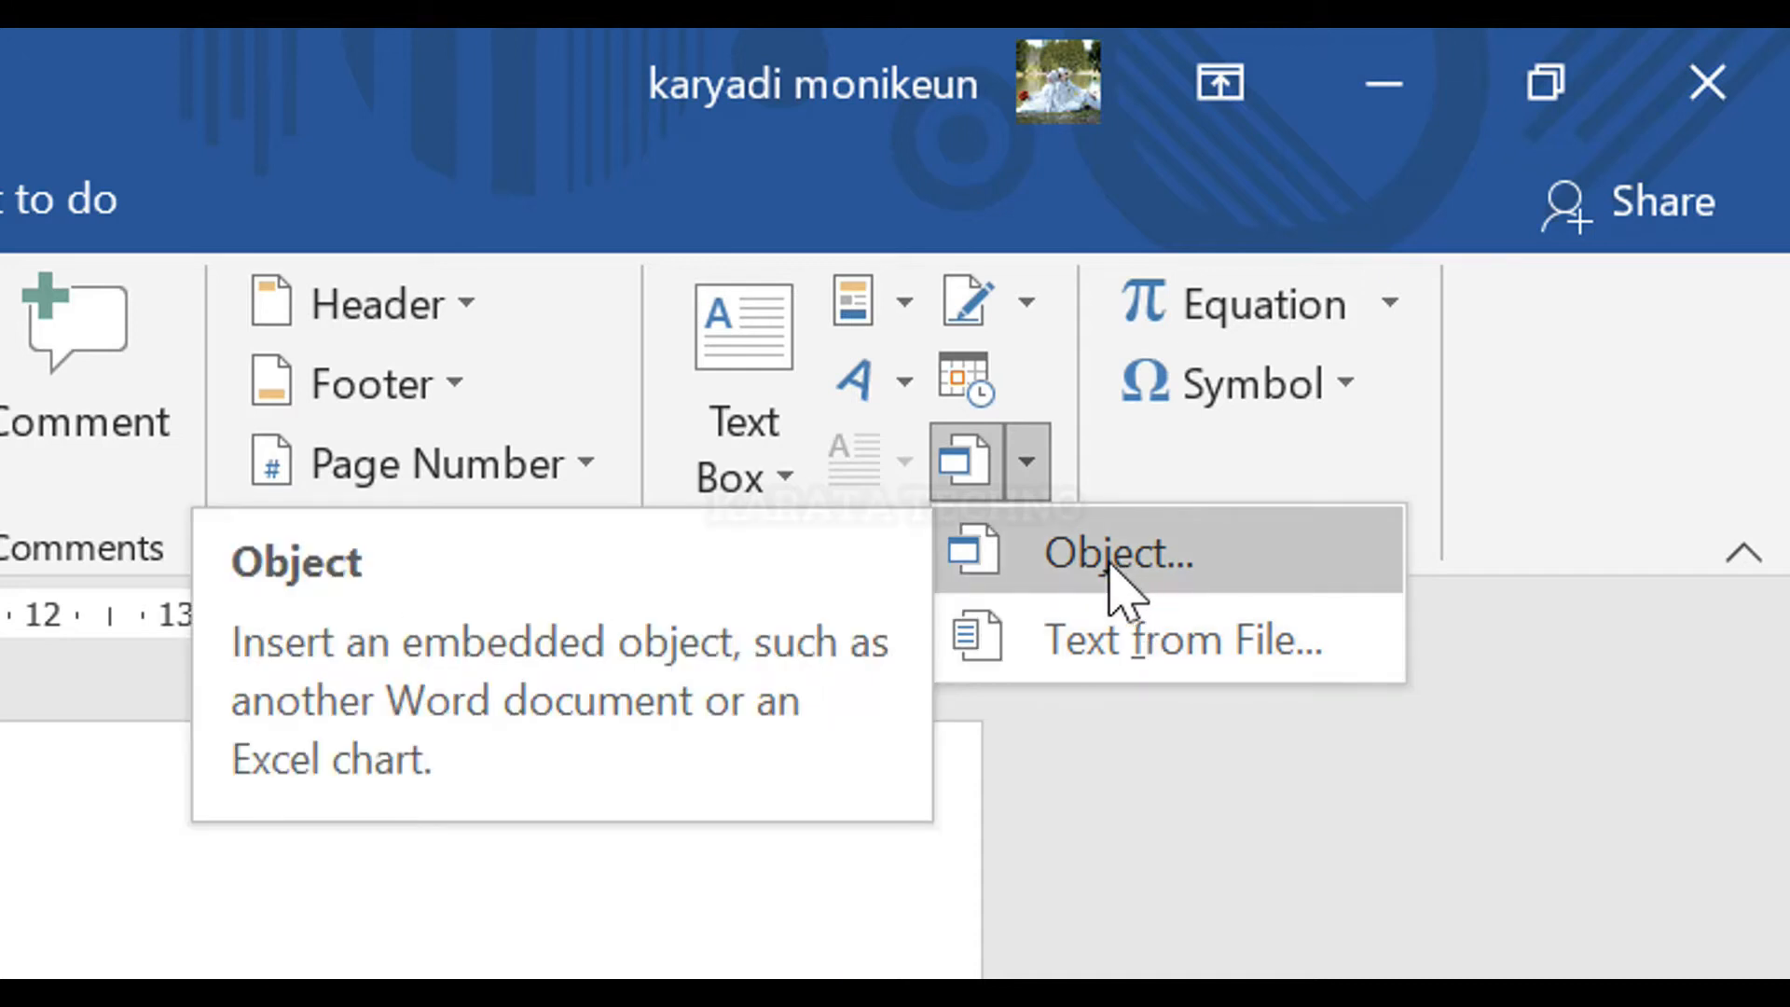
{"action": "left_click", "coordinate": [1119, 574]}
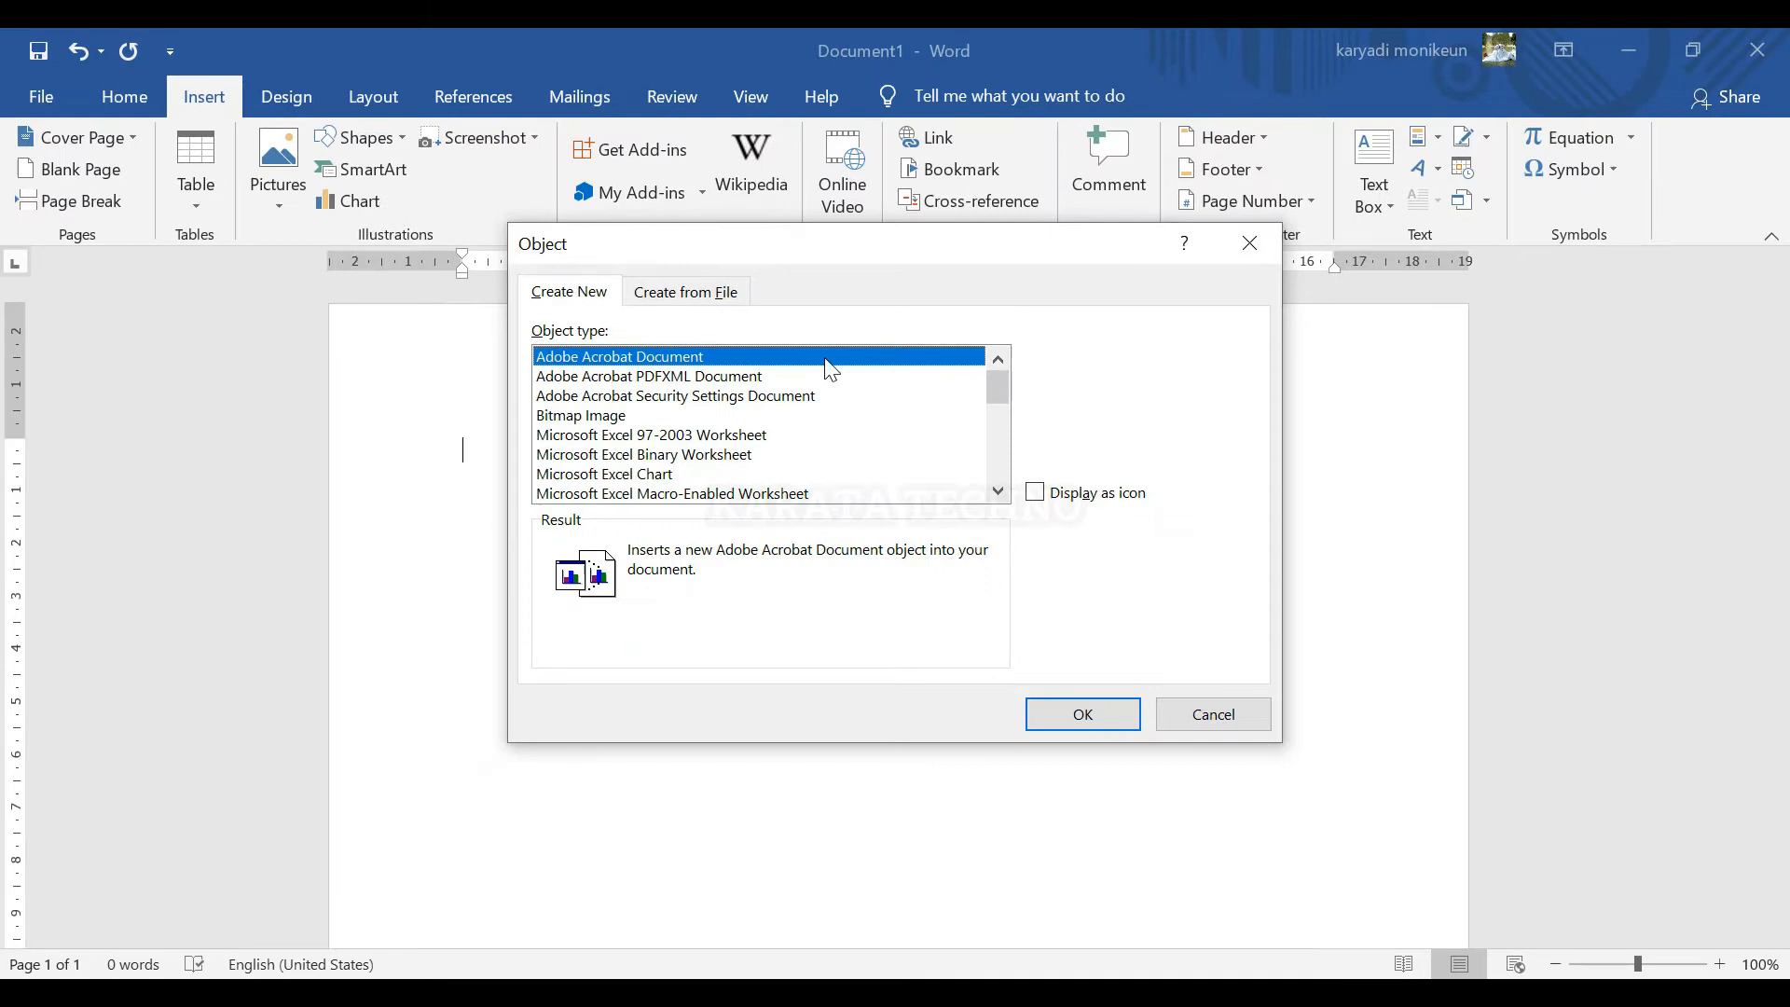
{"action": "left_click_drag", "start_coordinate": [877, 259], "coordinate": [1131, 256]}
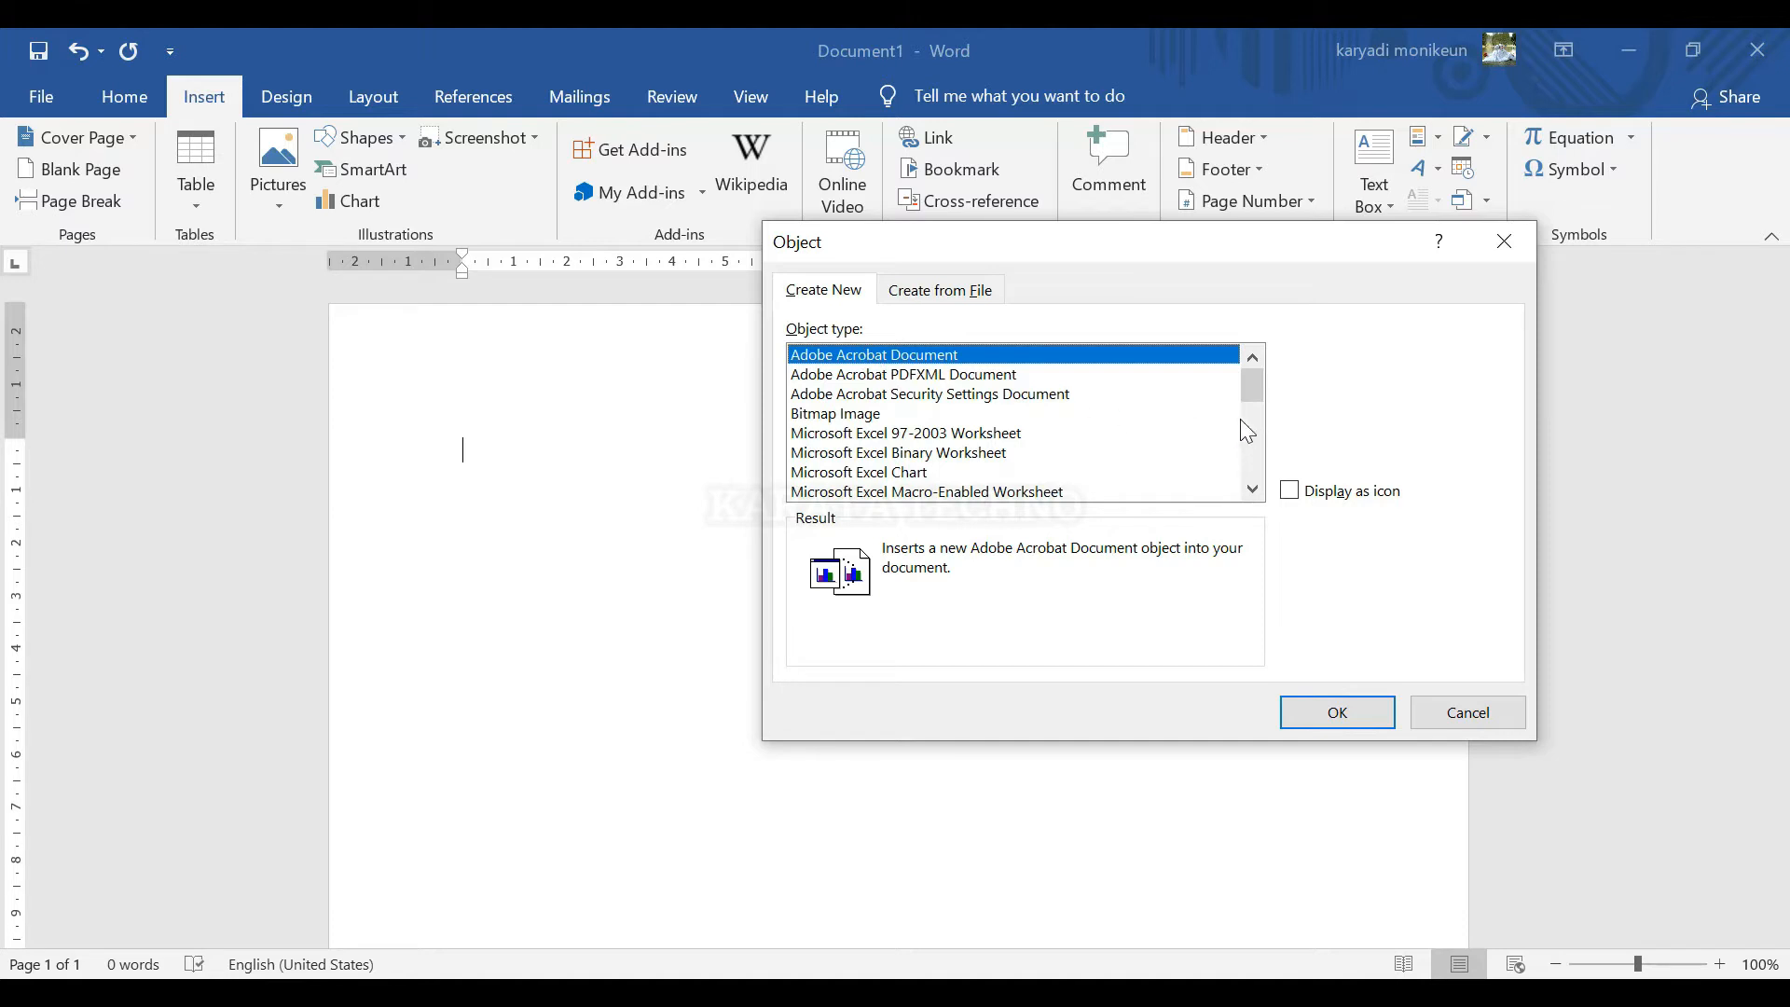
{"action": "left_click_drag", "start_coordinate": [1257, 383], "coordinate": [943, 374]}
{"action": "left_click", "coordinate": [1336, 713]}
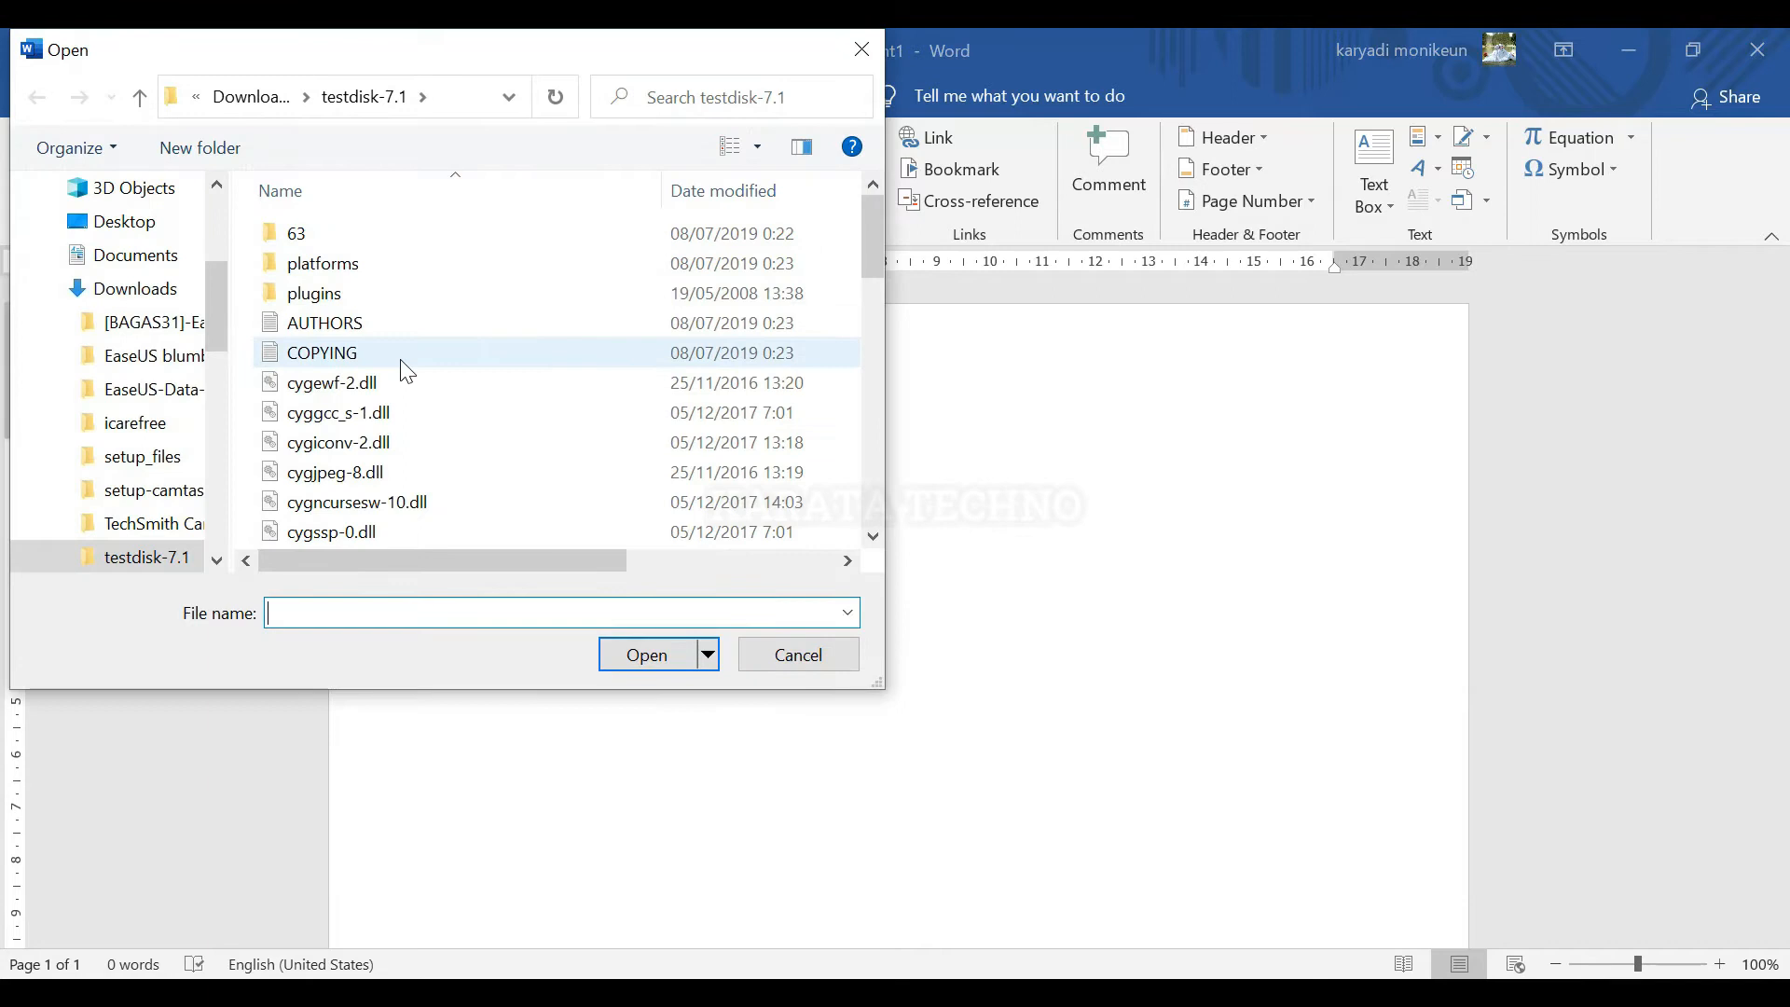
Step: Embed the testdisk PDF from the Desktop folder and close the Acrobat Reader window showing it
{"action": "left_click_drag", "start_coordinate": [211, 296], "coordinate": [215, 218]}
{"action": "left_click", "coordinate": [109, 249]}
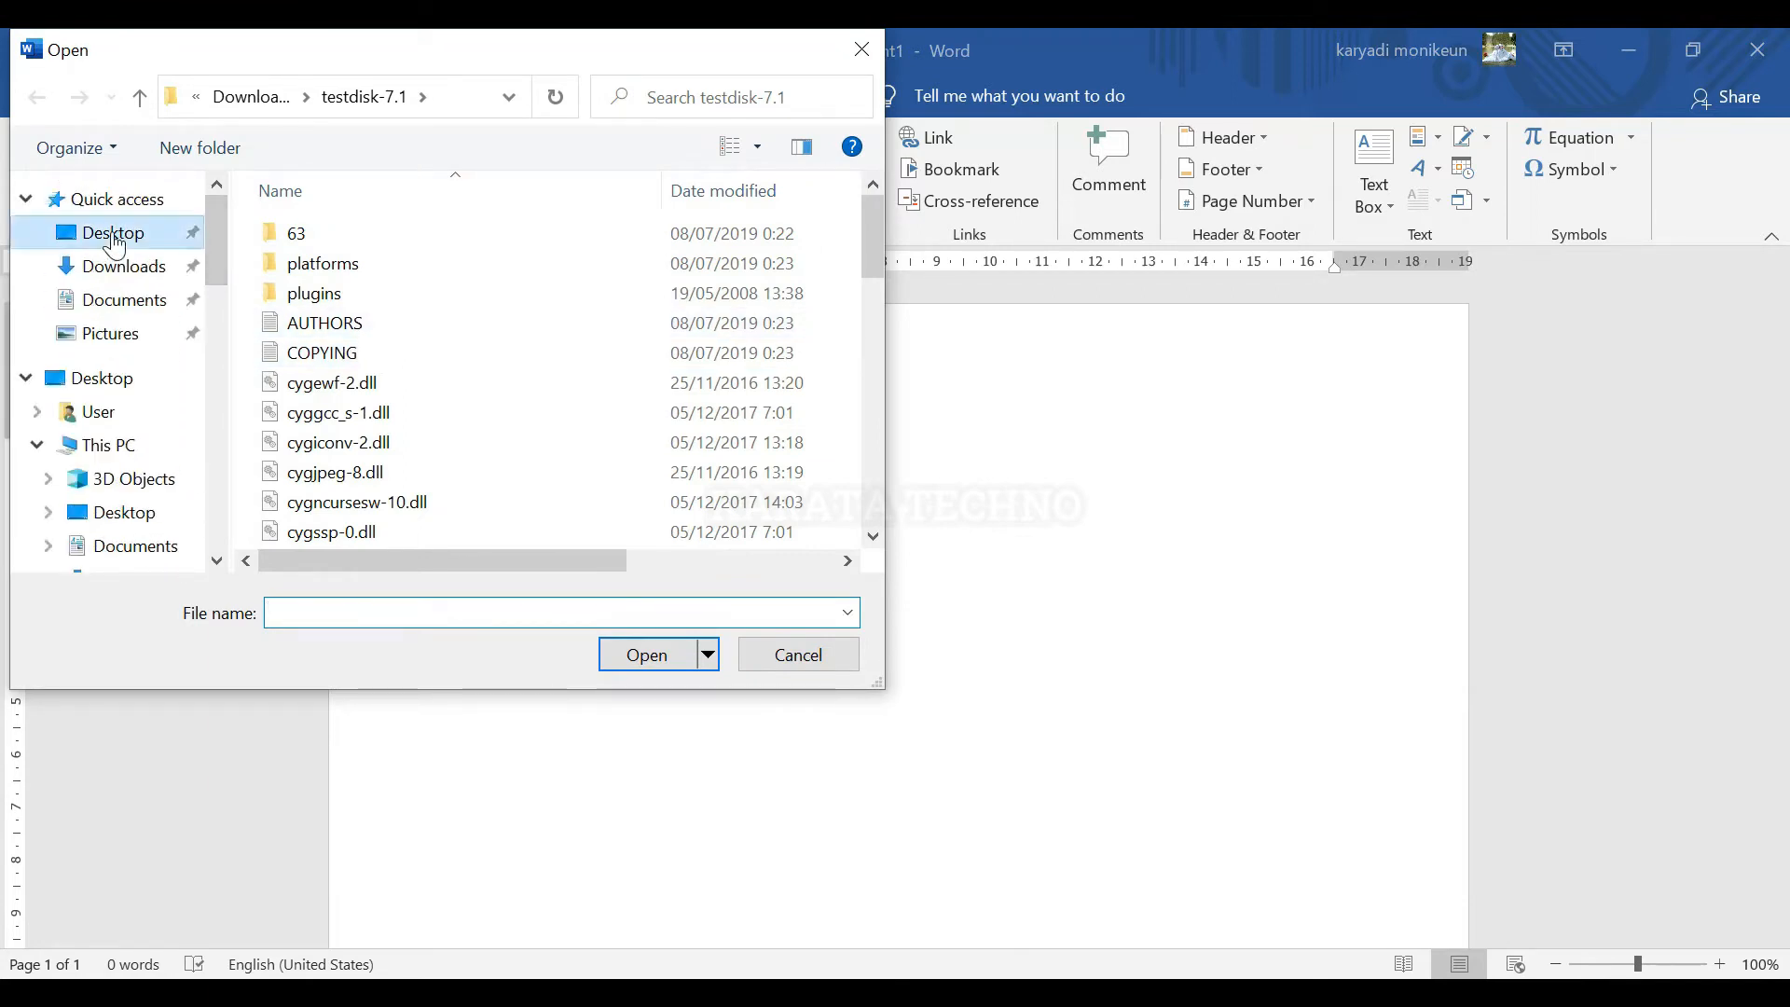
{"action": "scroll", "coordinate": [477, 423], "scroll_direction": "down", "scroll_amount": 2}
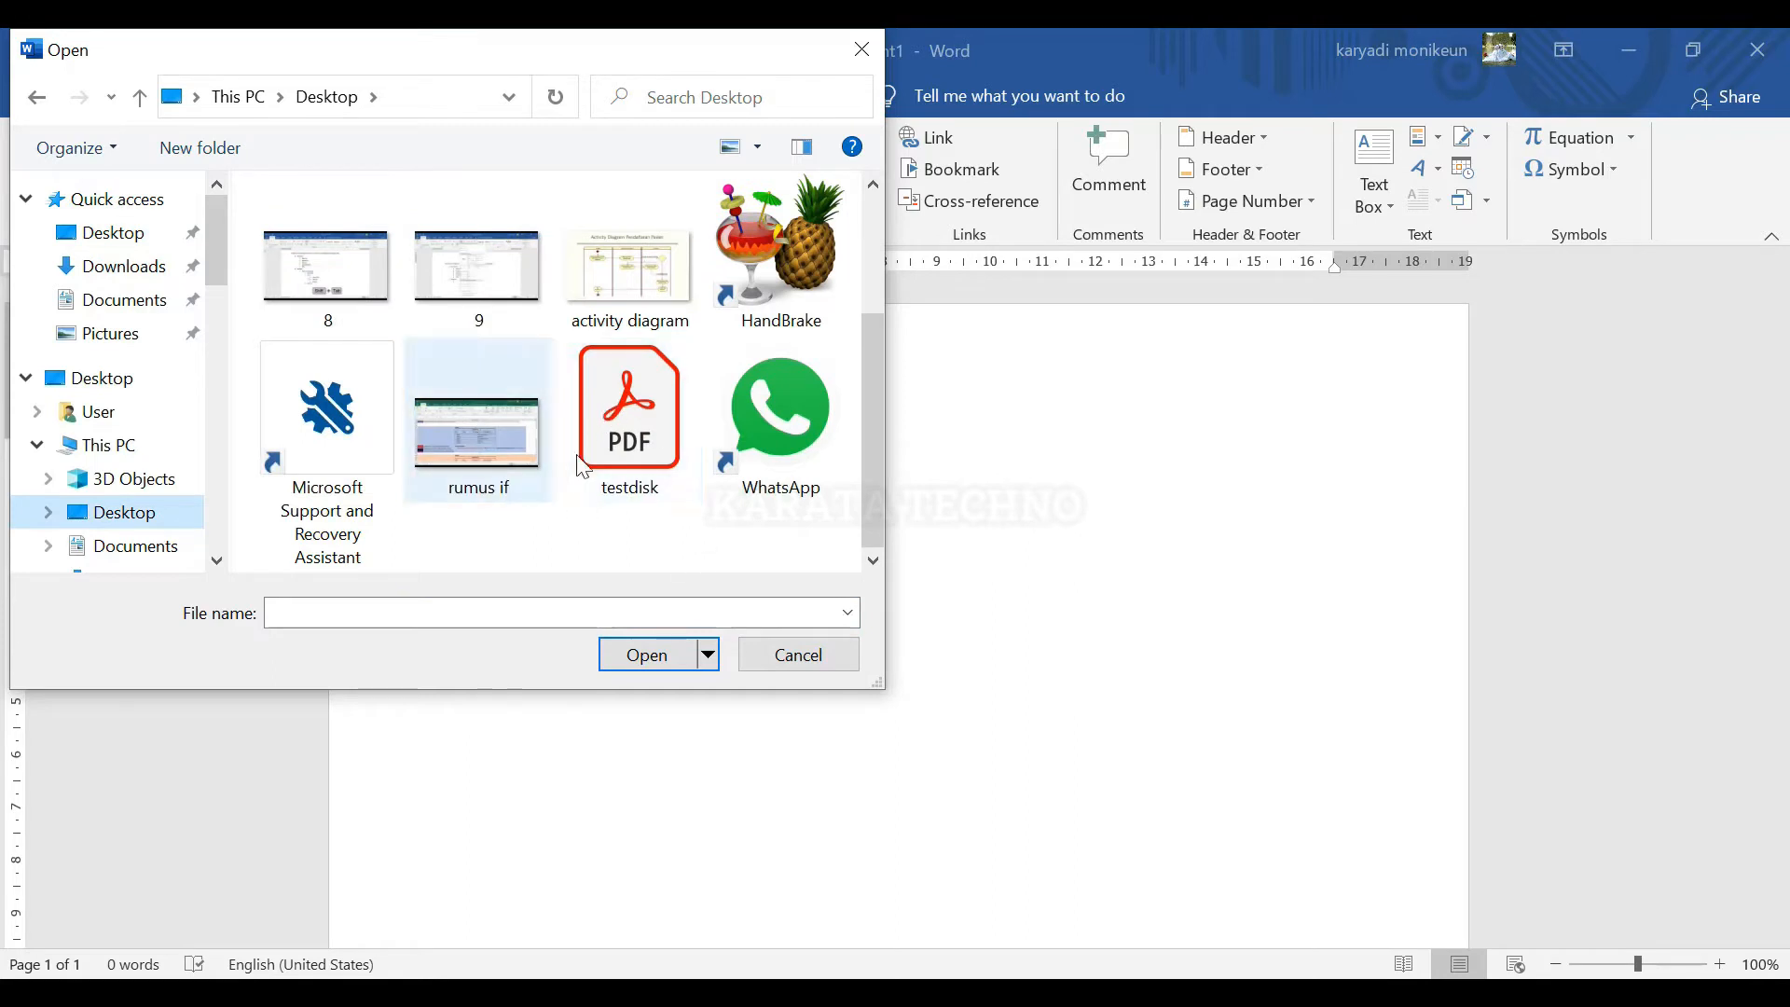
{"action": "left_click", "coordinate": [634, 486]}
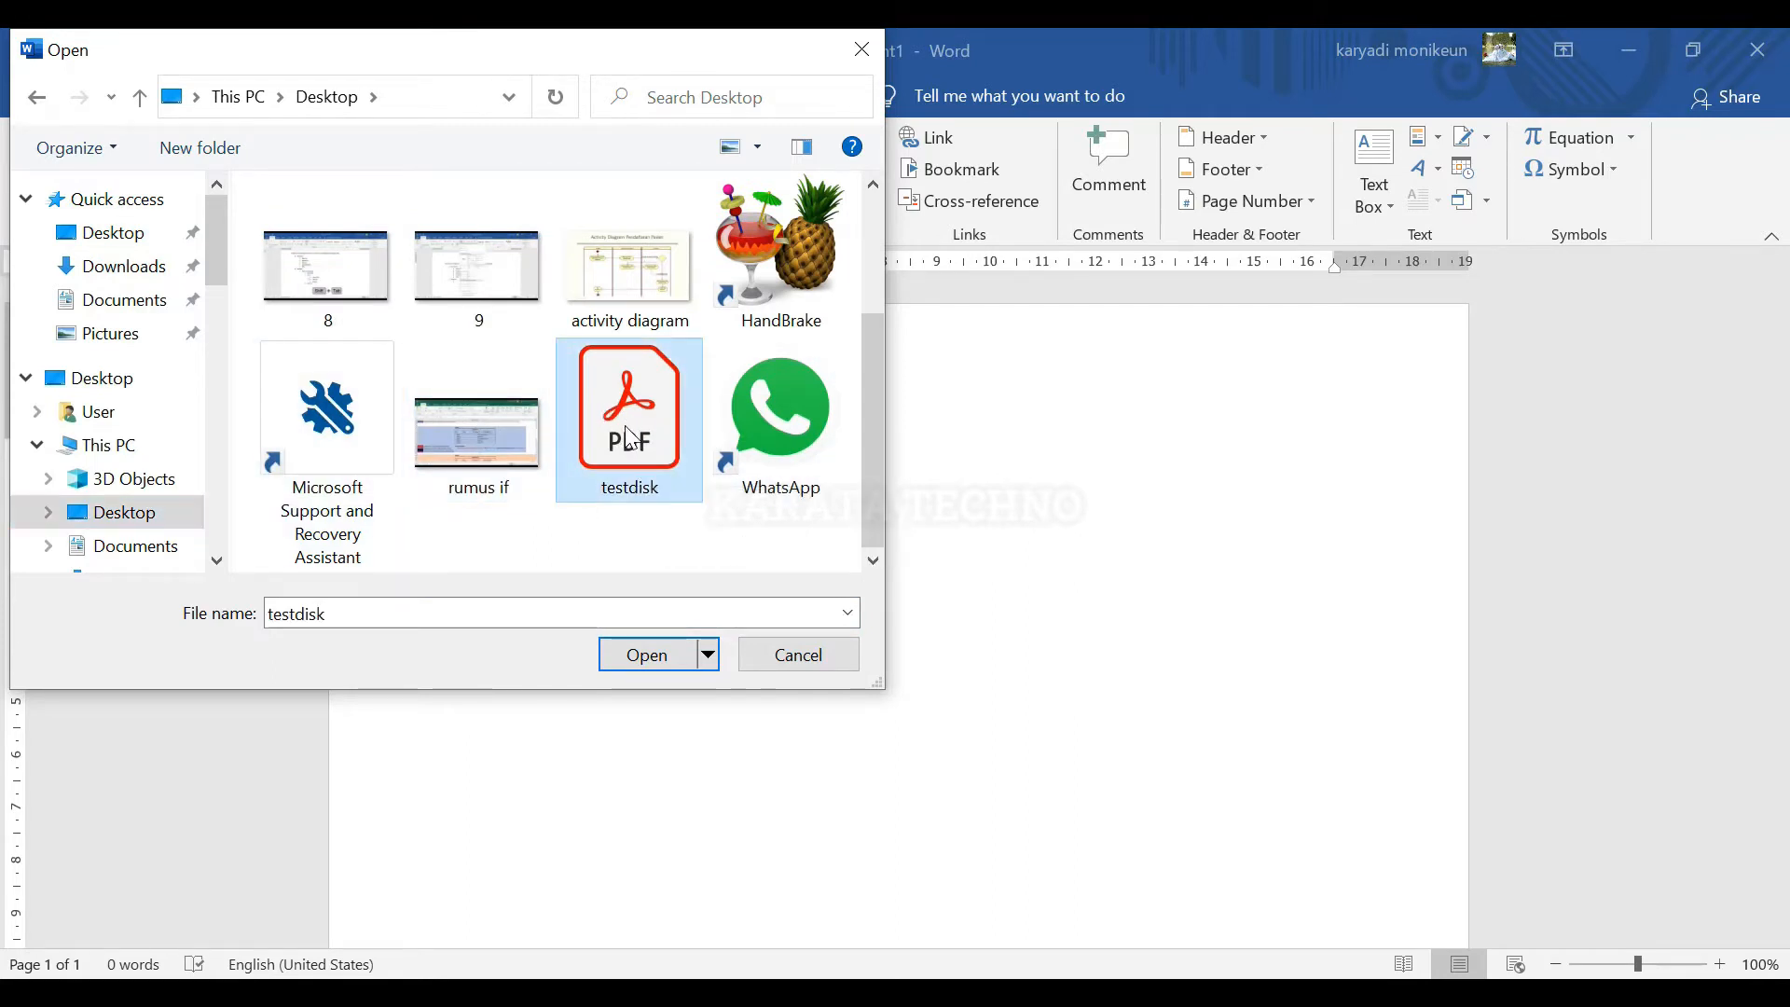
{"action": "left_click", "coordinate": [645, 655]}
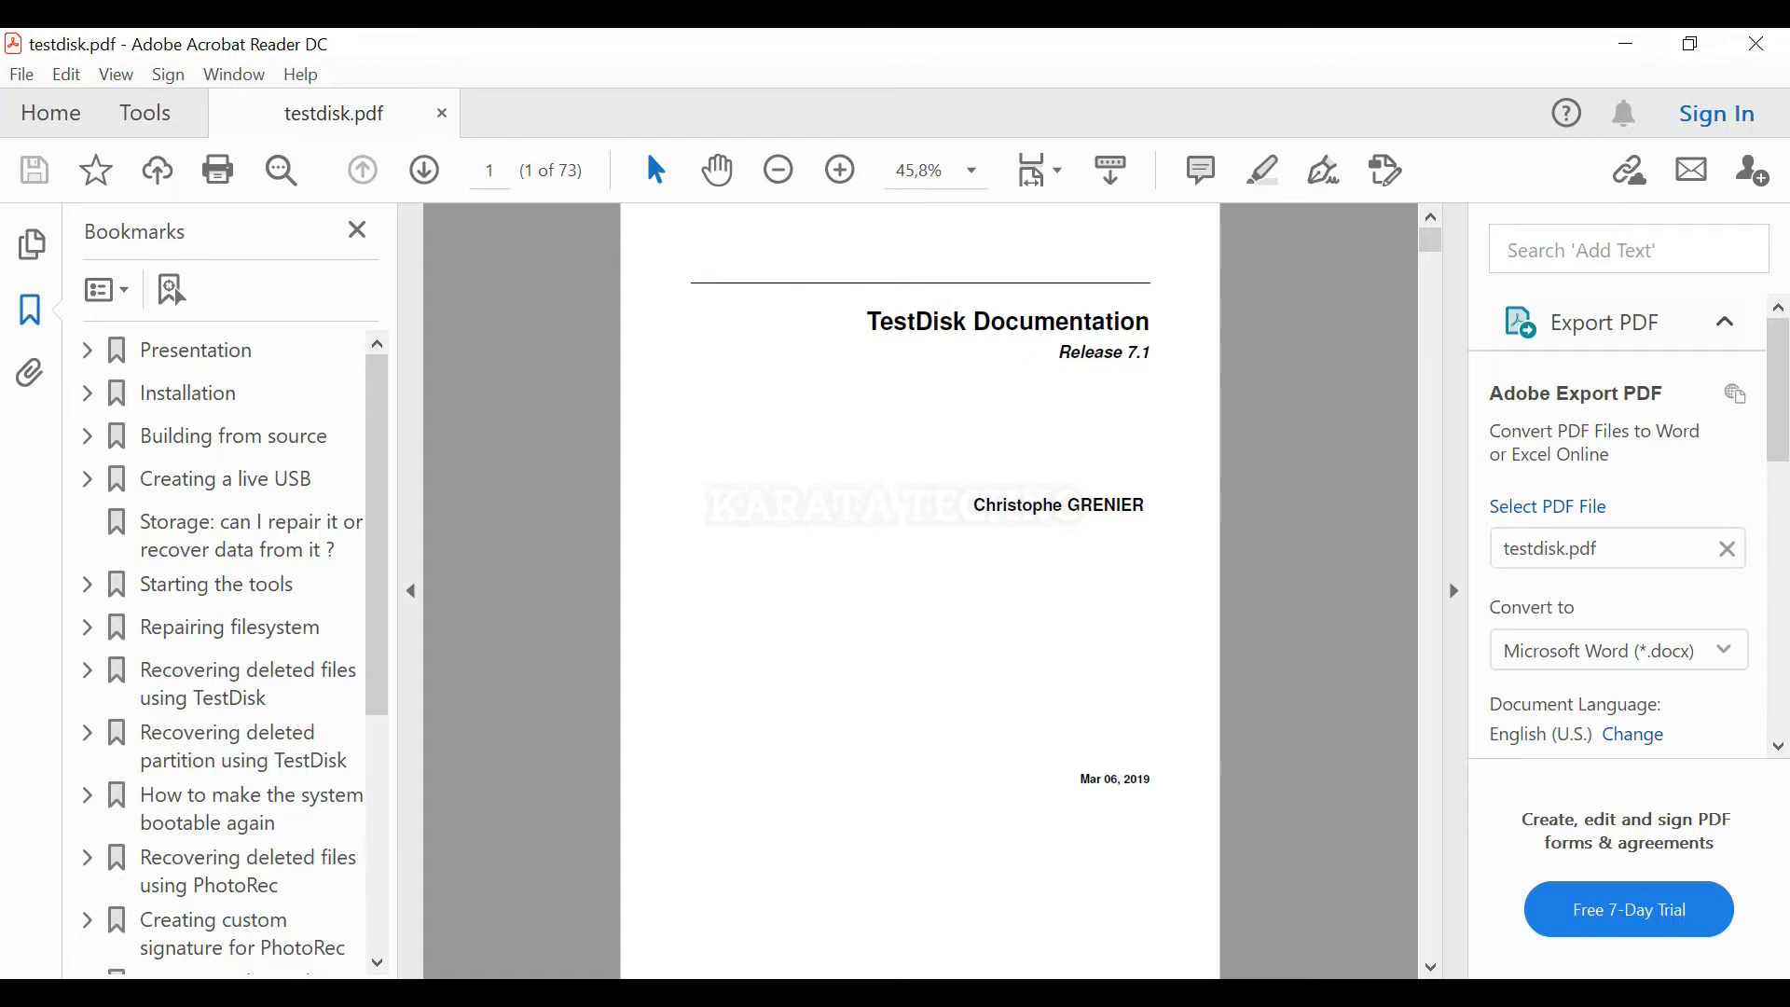
{"action": "left_click", "coordinate": [1766, 49]}
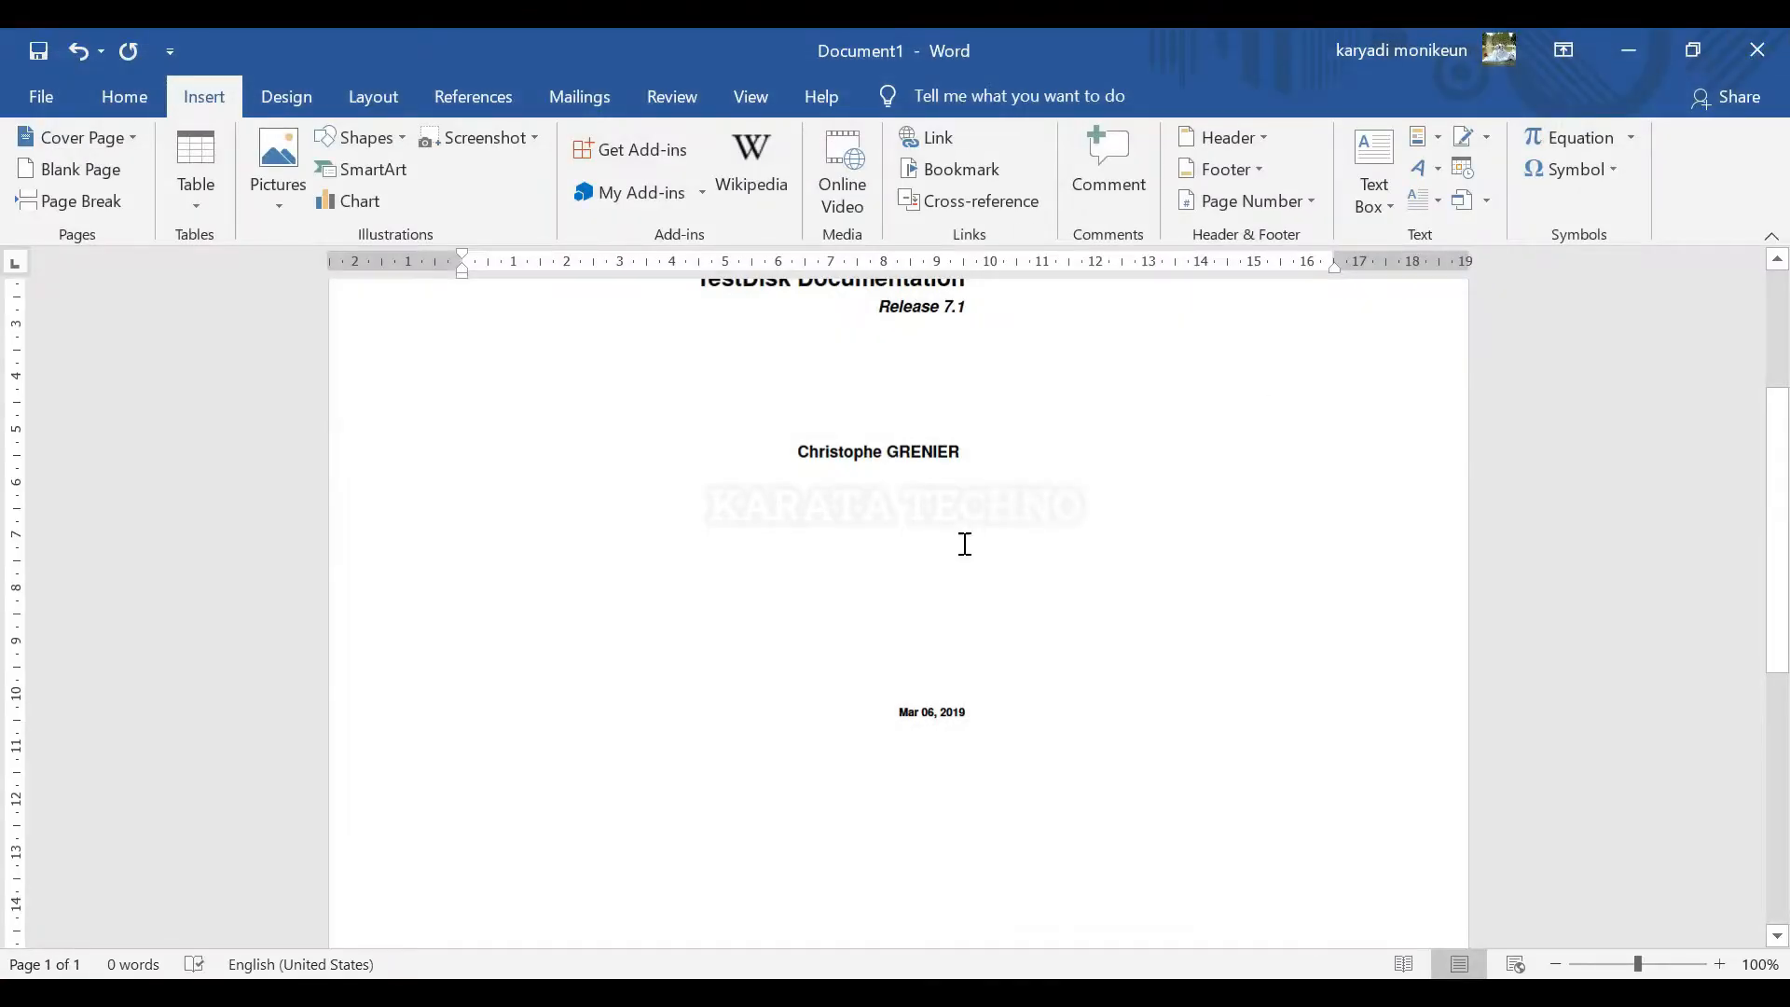
Step: Examine how the embedded TestDisk Documentation page sits in the document, from its title down to the page end
{"action": "left_click", "coordinate": [1009, 519]}
{"action": "scroll", "coordinate": [1010, 520], "scroll_direction": "down", "scroll_amount": 10}
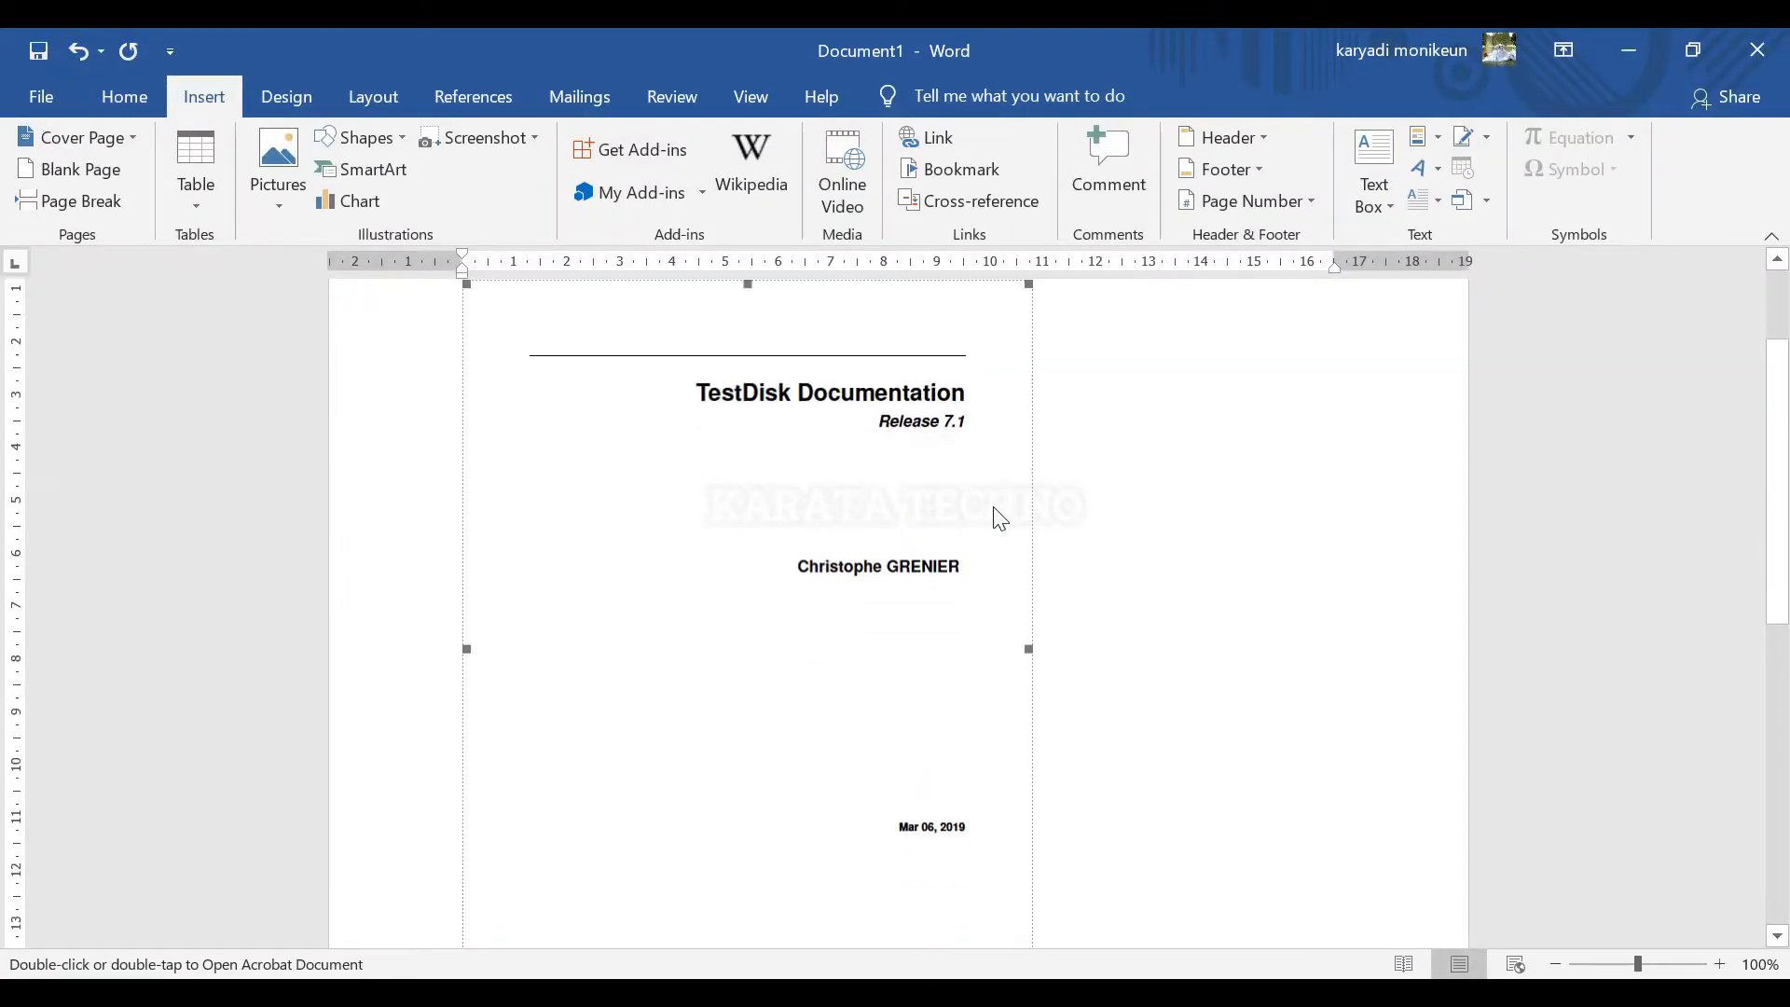
{"action": "scroll", "coordinate": [880, 544], "scroll_direction": "up", "scroll_amount": 5}
{"action": "scroll", "coordinate": [854, 544], "scroll_direction": "up", "scroll_amount": 4}
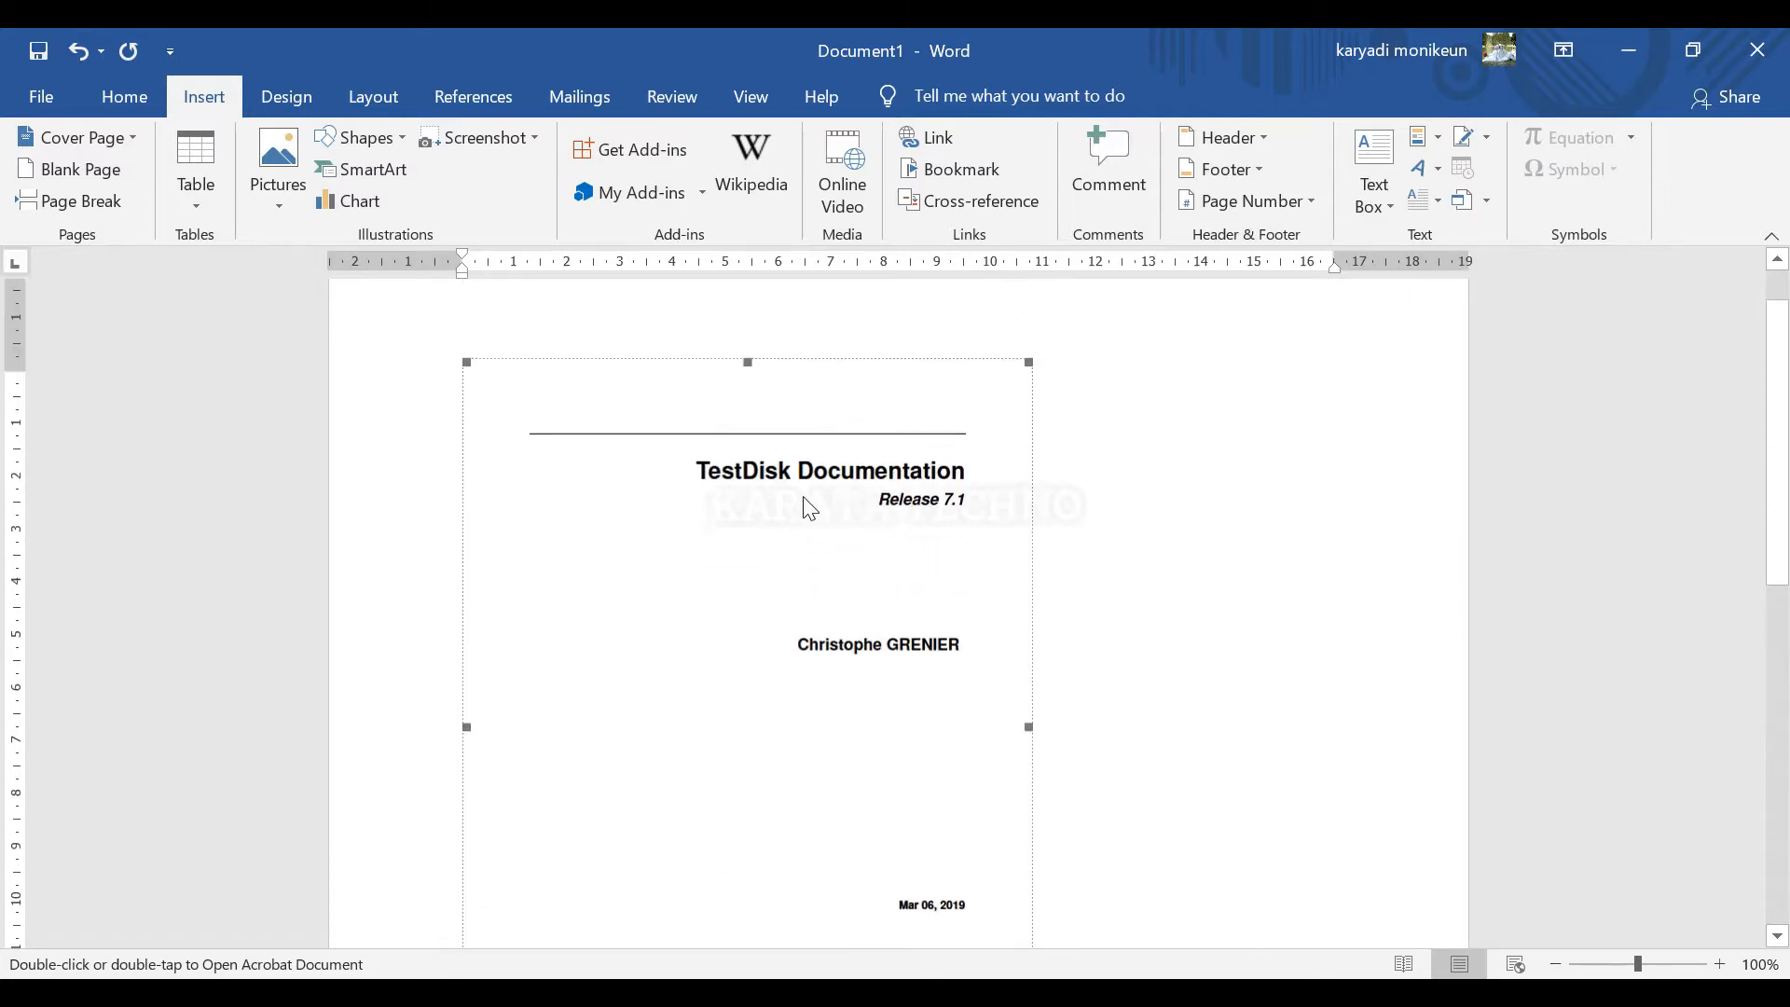
{"action": "left_click", "coordinate": [1130, 560]}
{"action": "scroll", "coordinate": [898, 459], "scroll_direction": "up", "scroll_amount": 3}
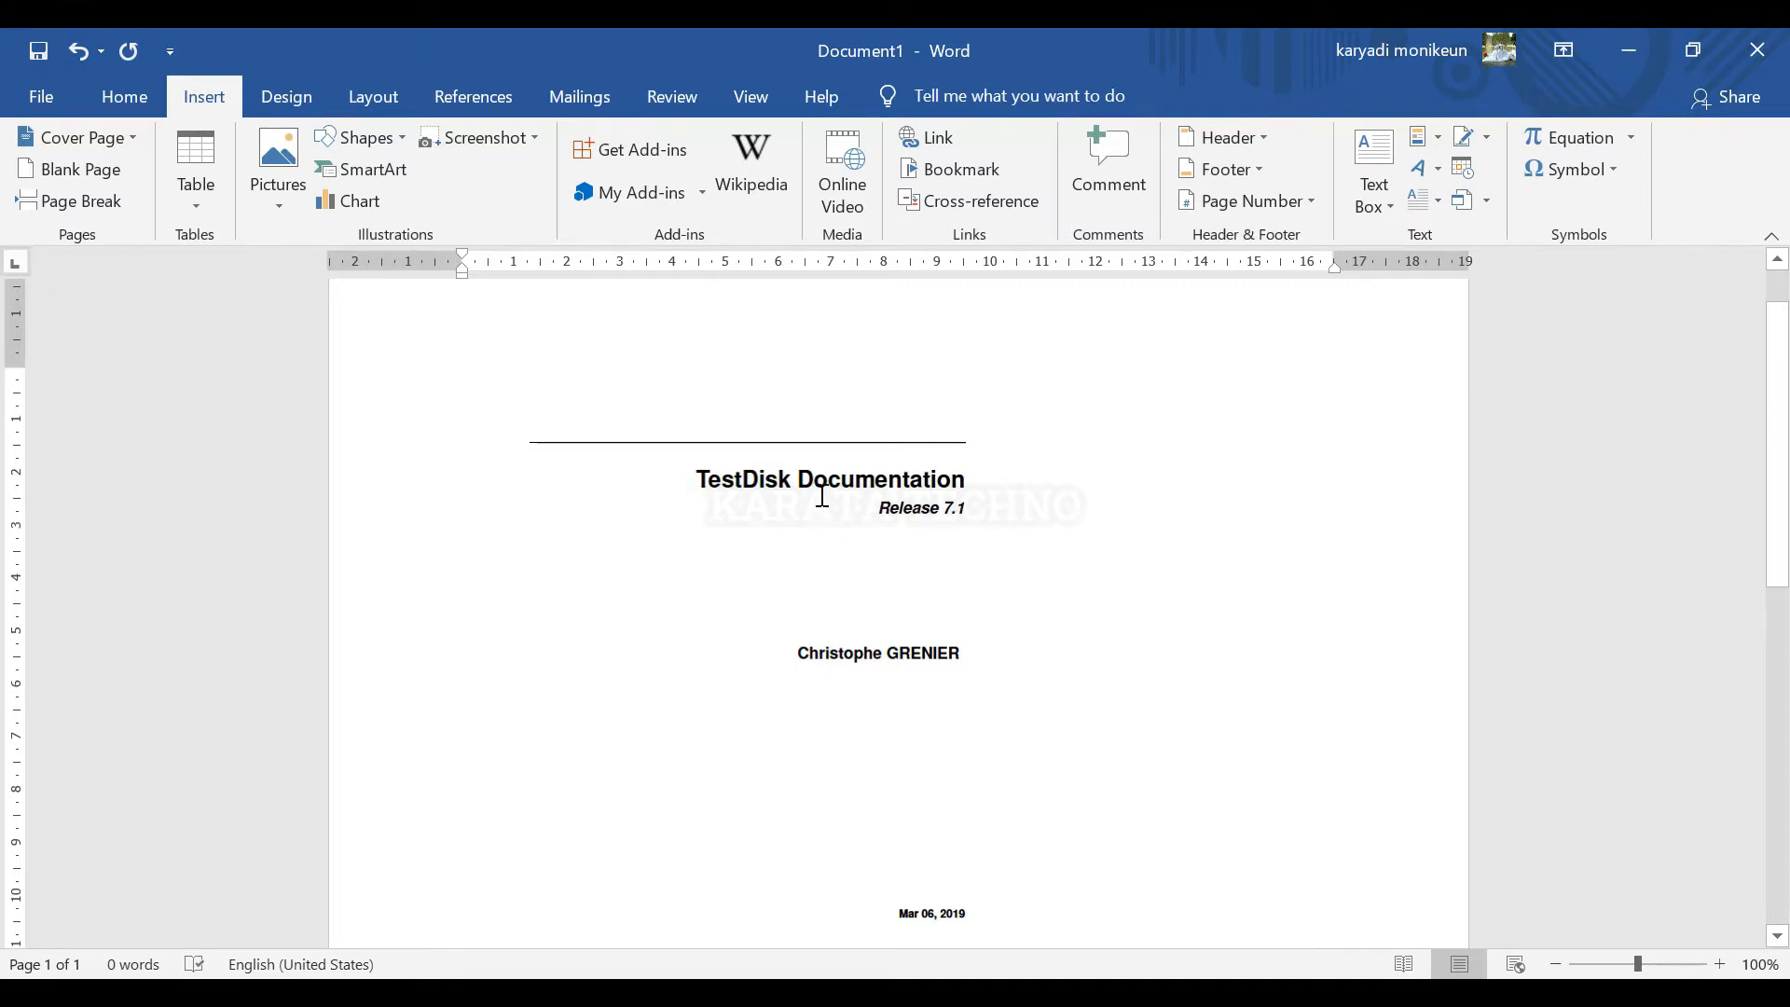
{"action": "scroll", "coordinate": [839, 578], "scroll_direction": "down", "scroll_amount": 6}
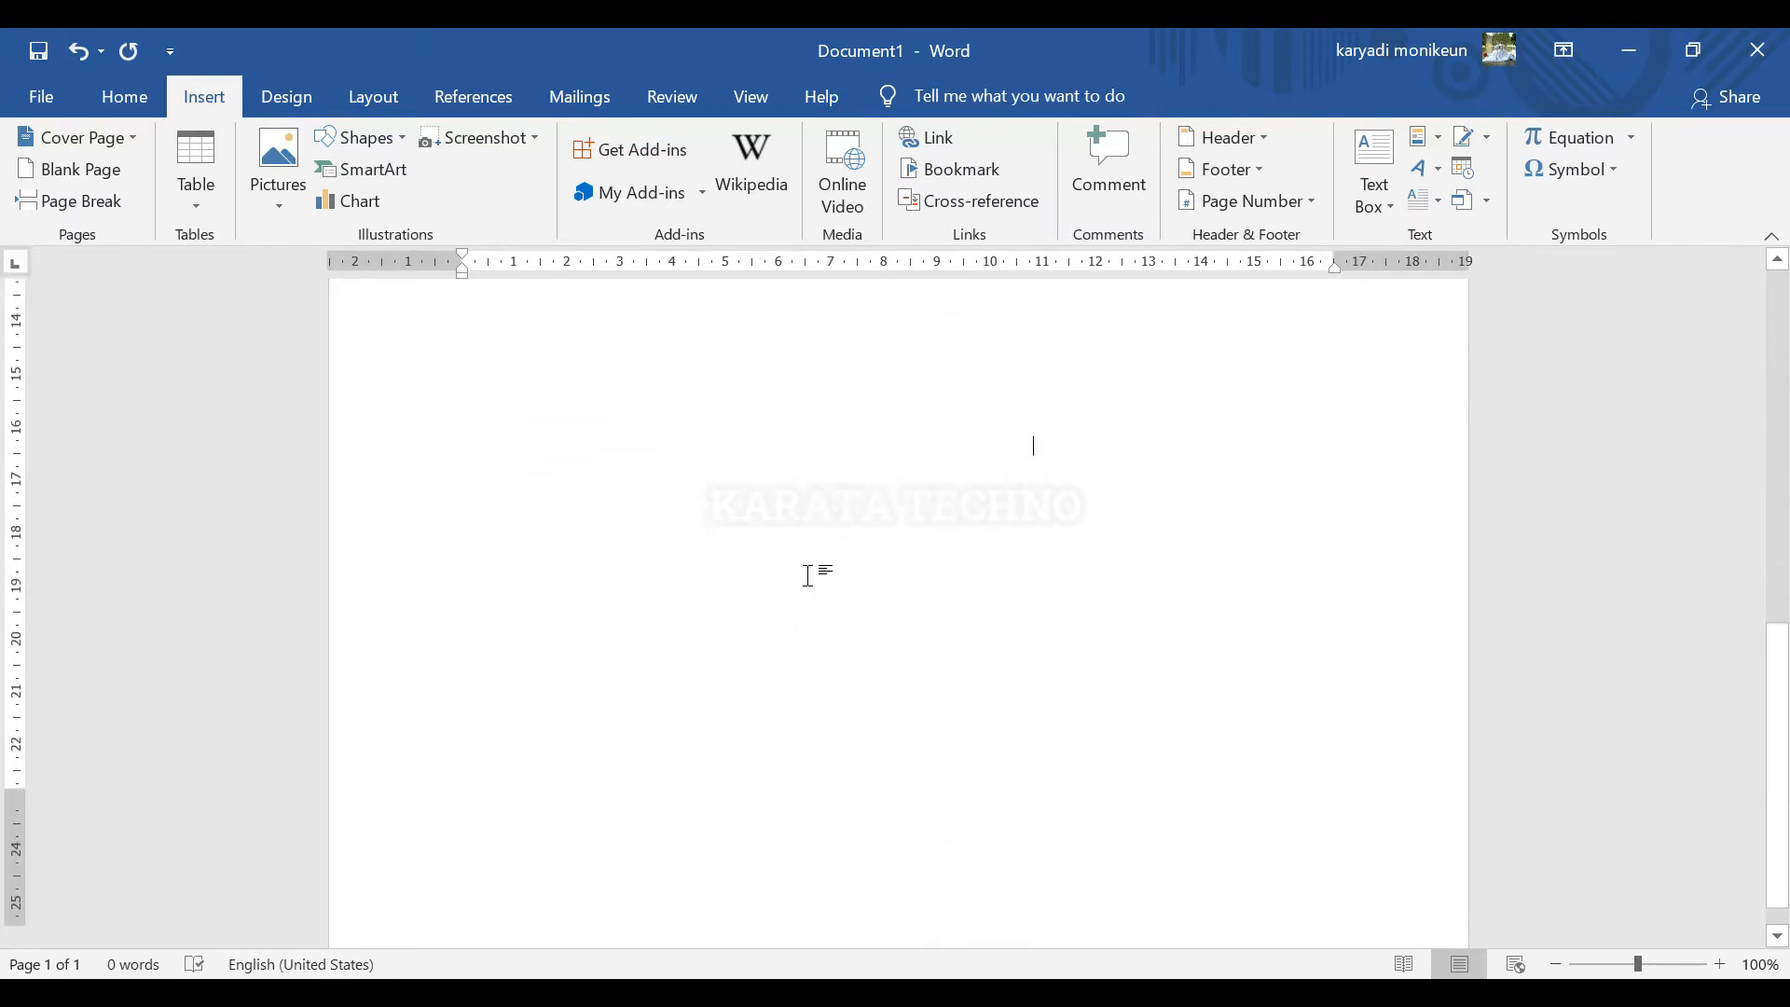
{"action": "scroll", "coordinate": [814, 580], "scroll_direction": "up", "scroll_amount": 6}
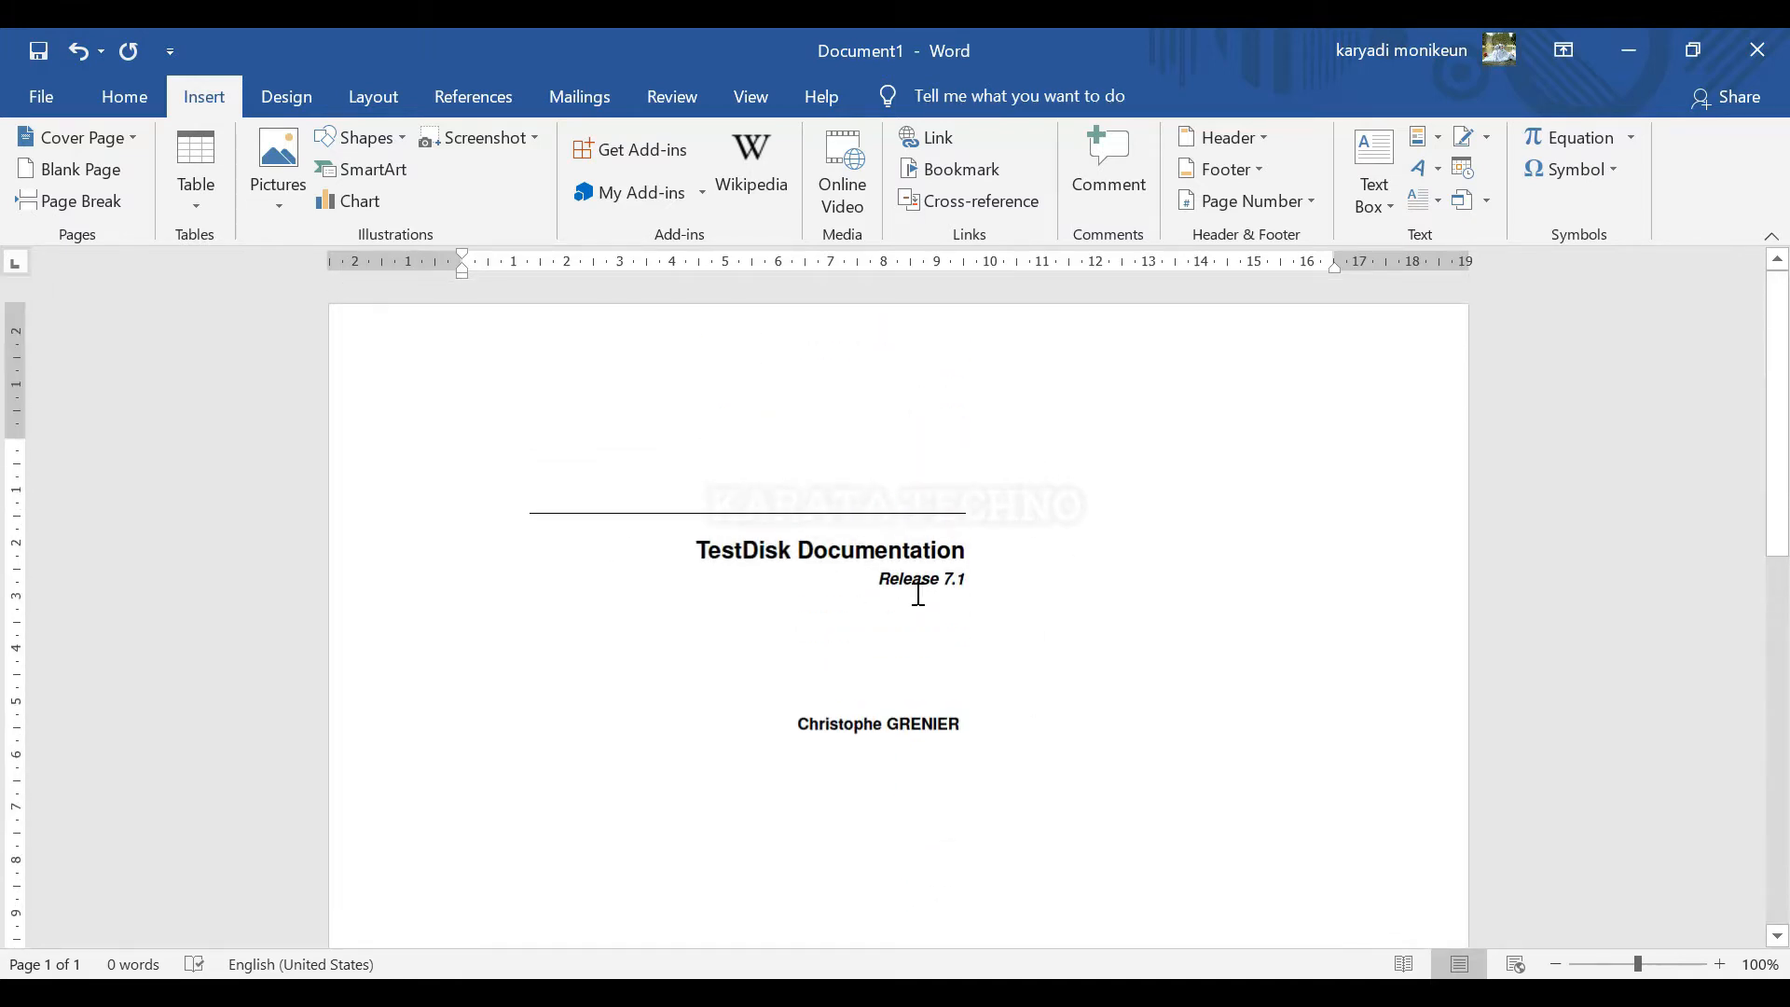
Step: Open the embedded TestDisk PDF from the document in its own Acrobat viewer window
{"action": "left_click", "coordinate": [874, 595]}
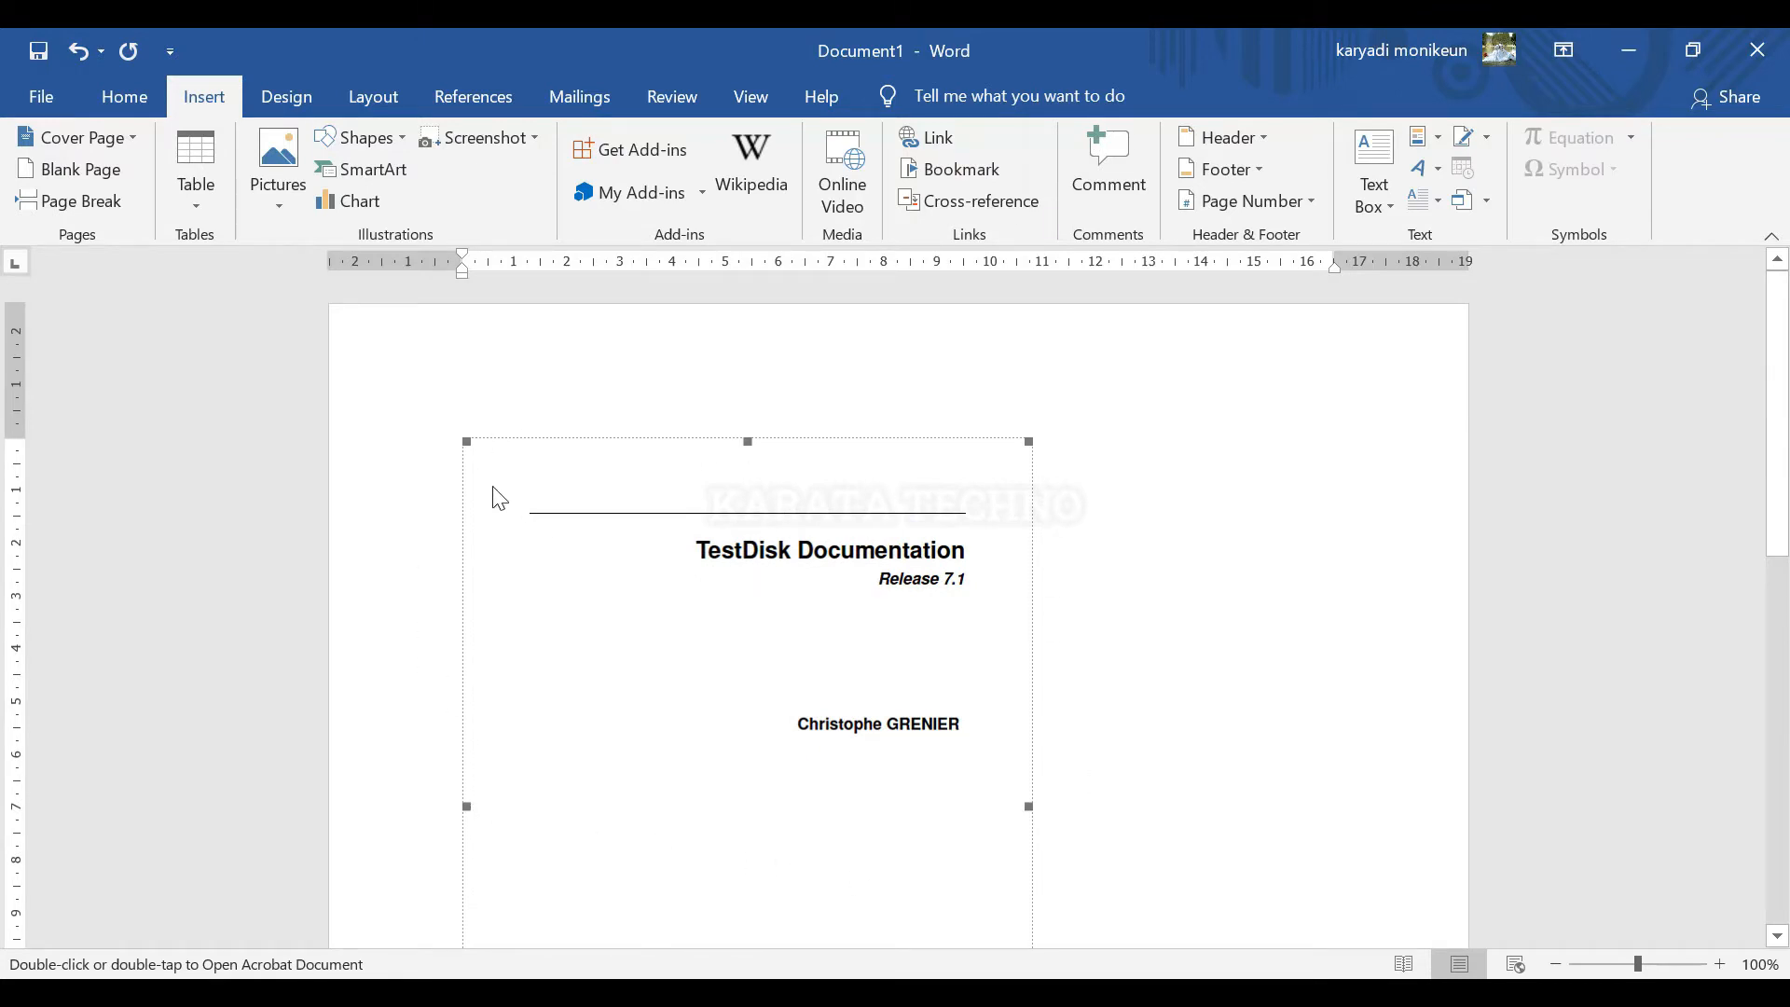
{"action": "scroll", "coordinate": [993, 559], "scroll_direction": "down", "scroll_amount": 7}
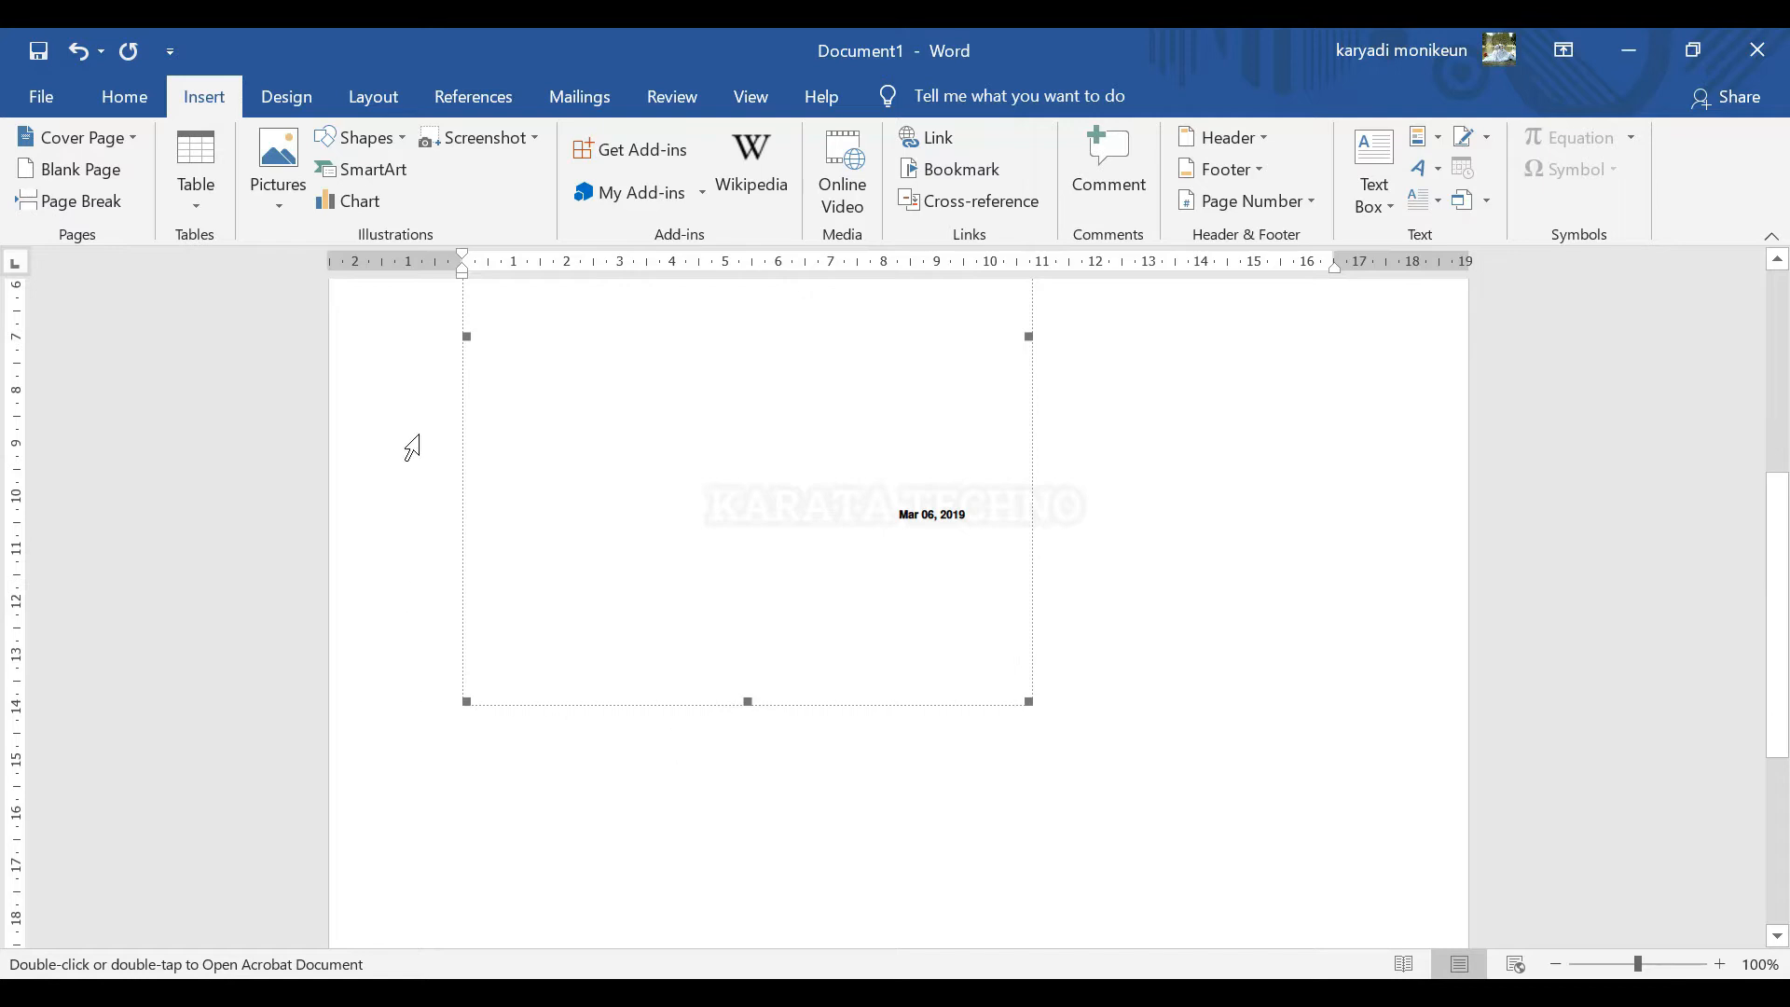
{"action": "scroll", "coordinate": [469, 492], "scroll_direction": "up", "scroll_amount": 3}
{"action": "scroll", "coordinate": [469, 492], "scroll_direction": "up", "scroll_amount": 3}
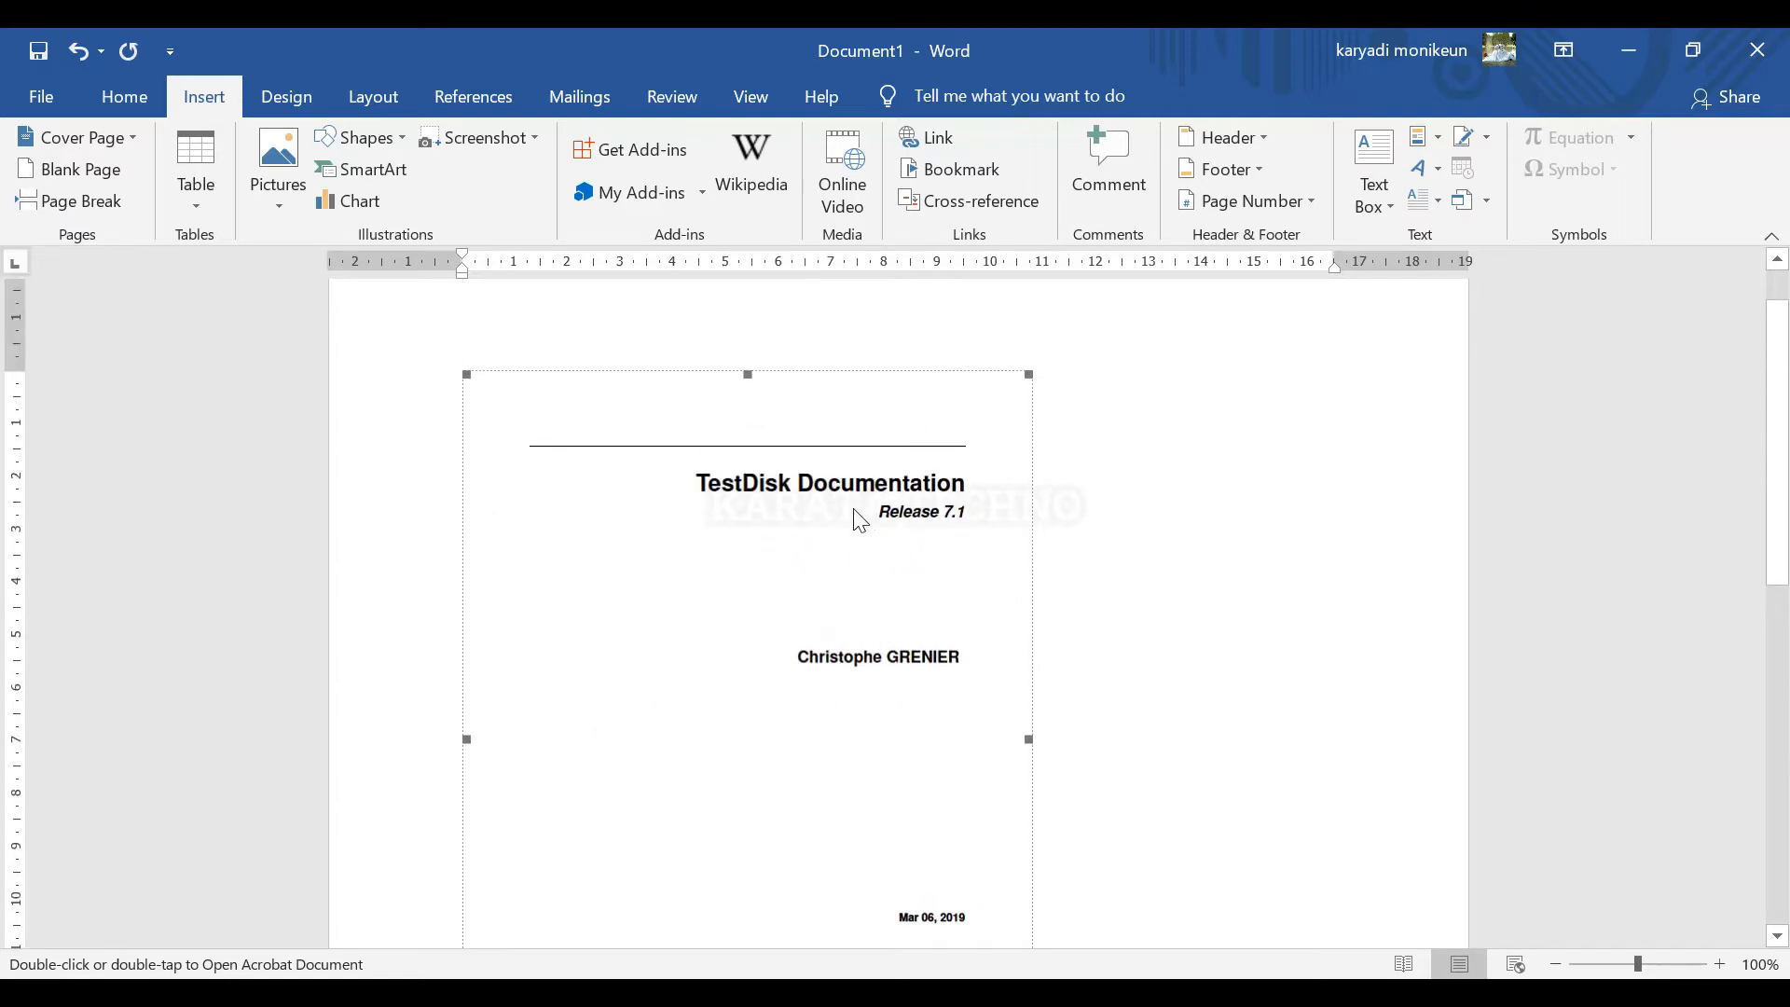
{"action": "double_click", "coordinate": [836, 542]}
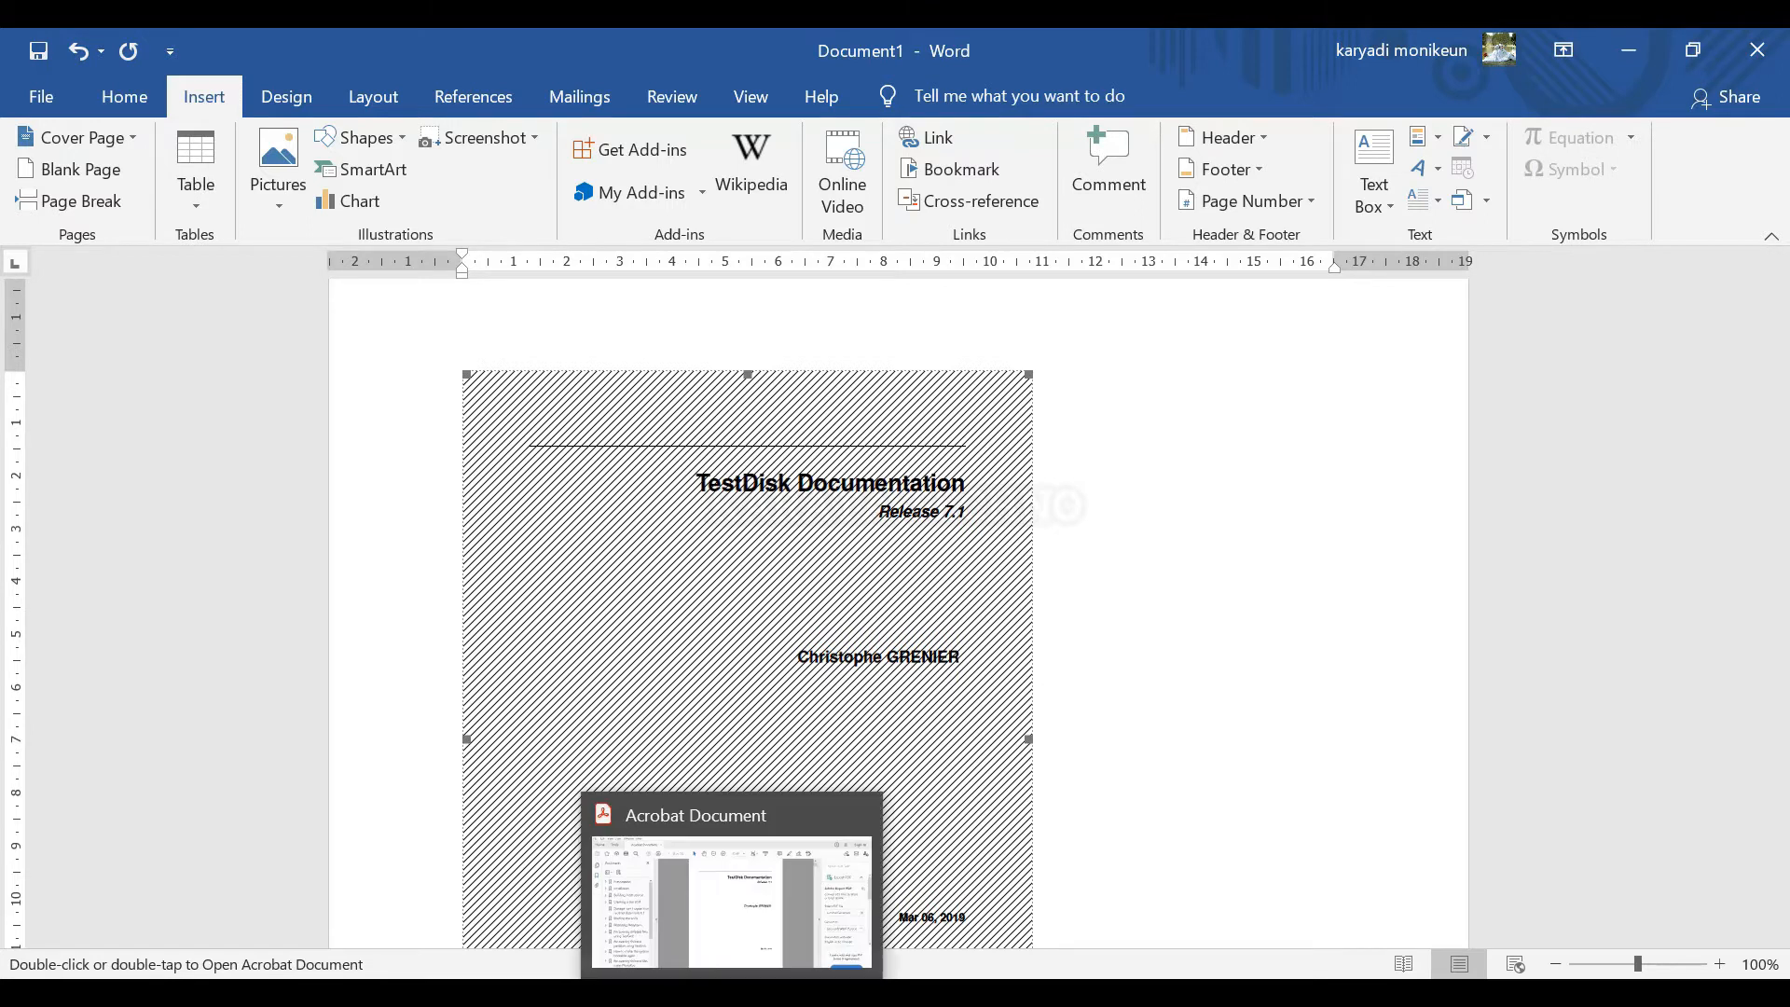
{"action": "left_click", "coordinate": [732, 992]}
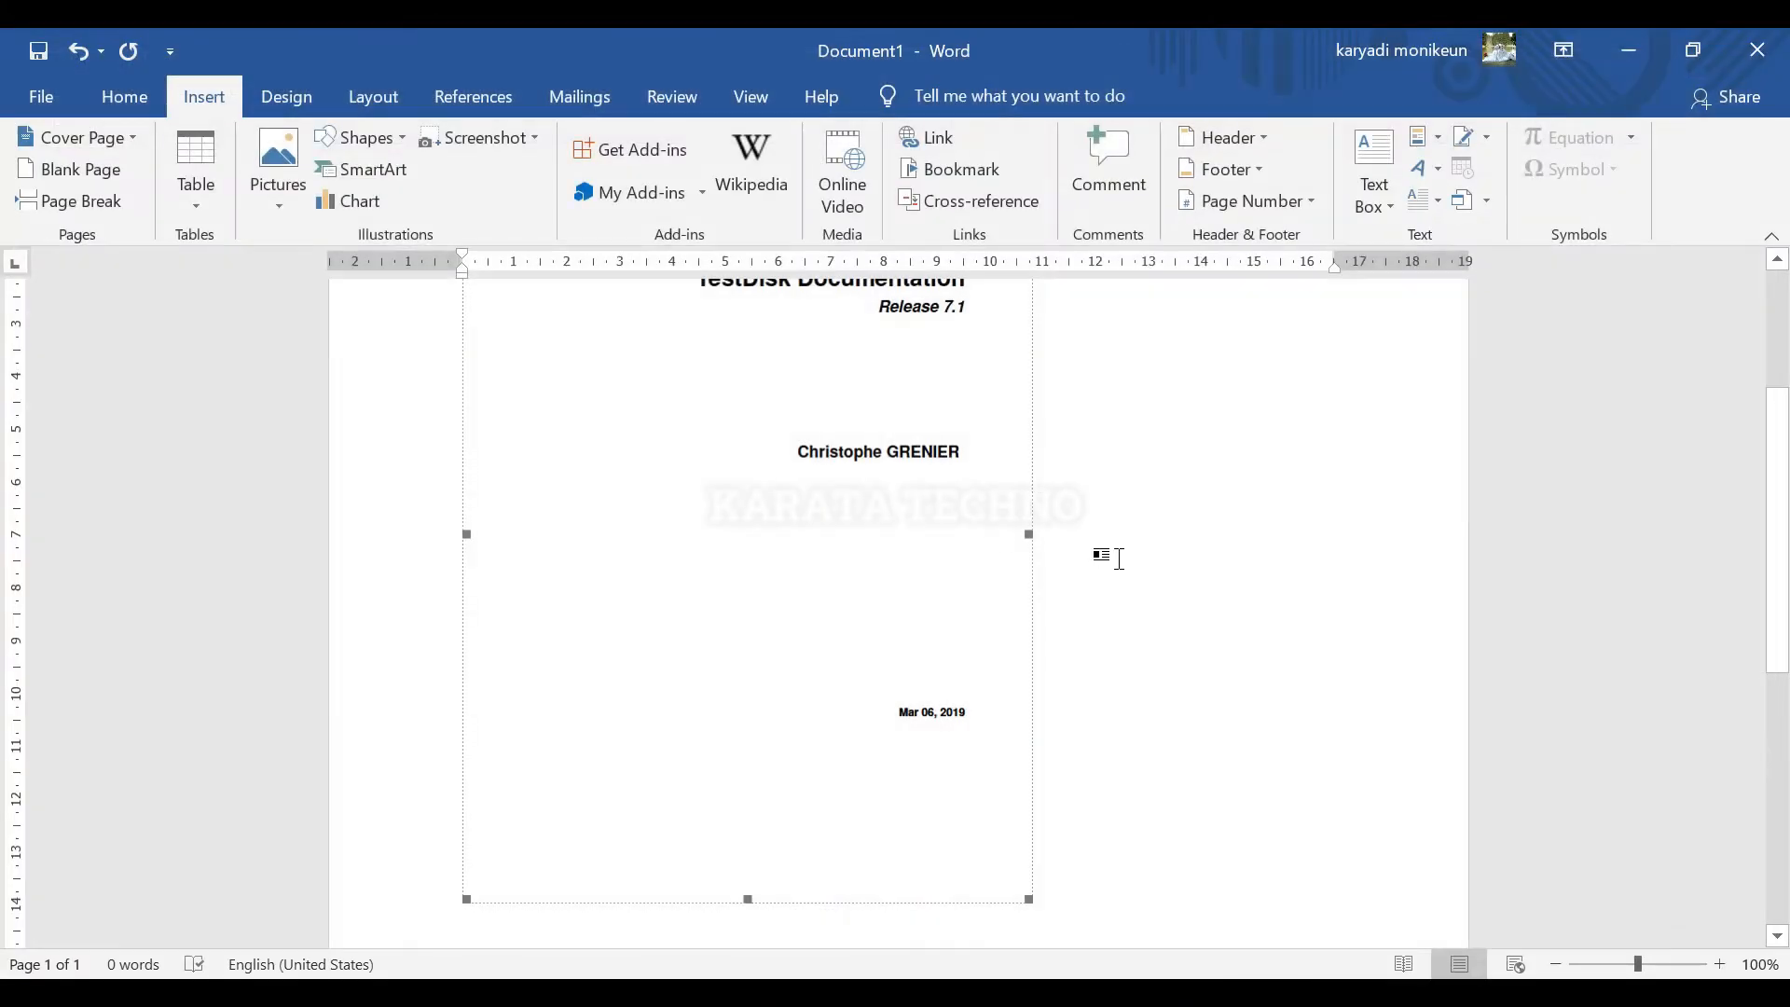
Step: Add a new paragraph directly below the embedded PDF object
{"action": "scroll", "coordinate": [1122, 559], "scroll_direction": "down", "scroll_amount": 6}
{"action": "left_click", "coordinate": [1111, 388]}
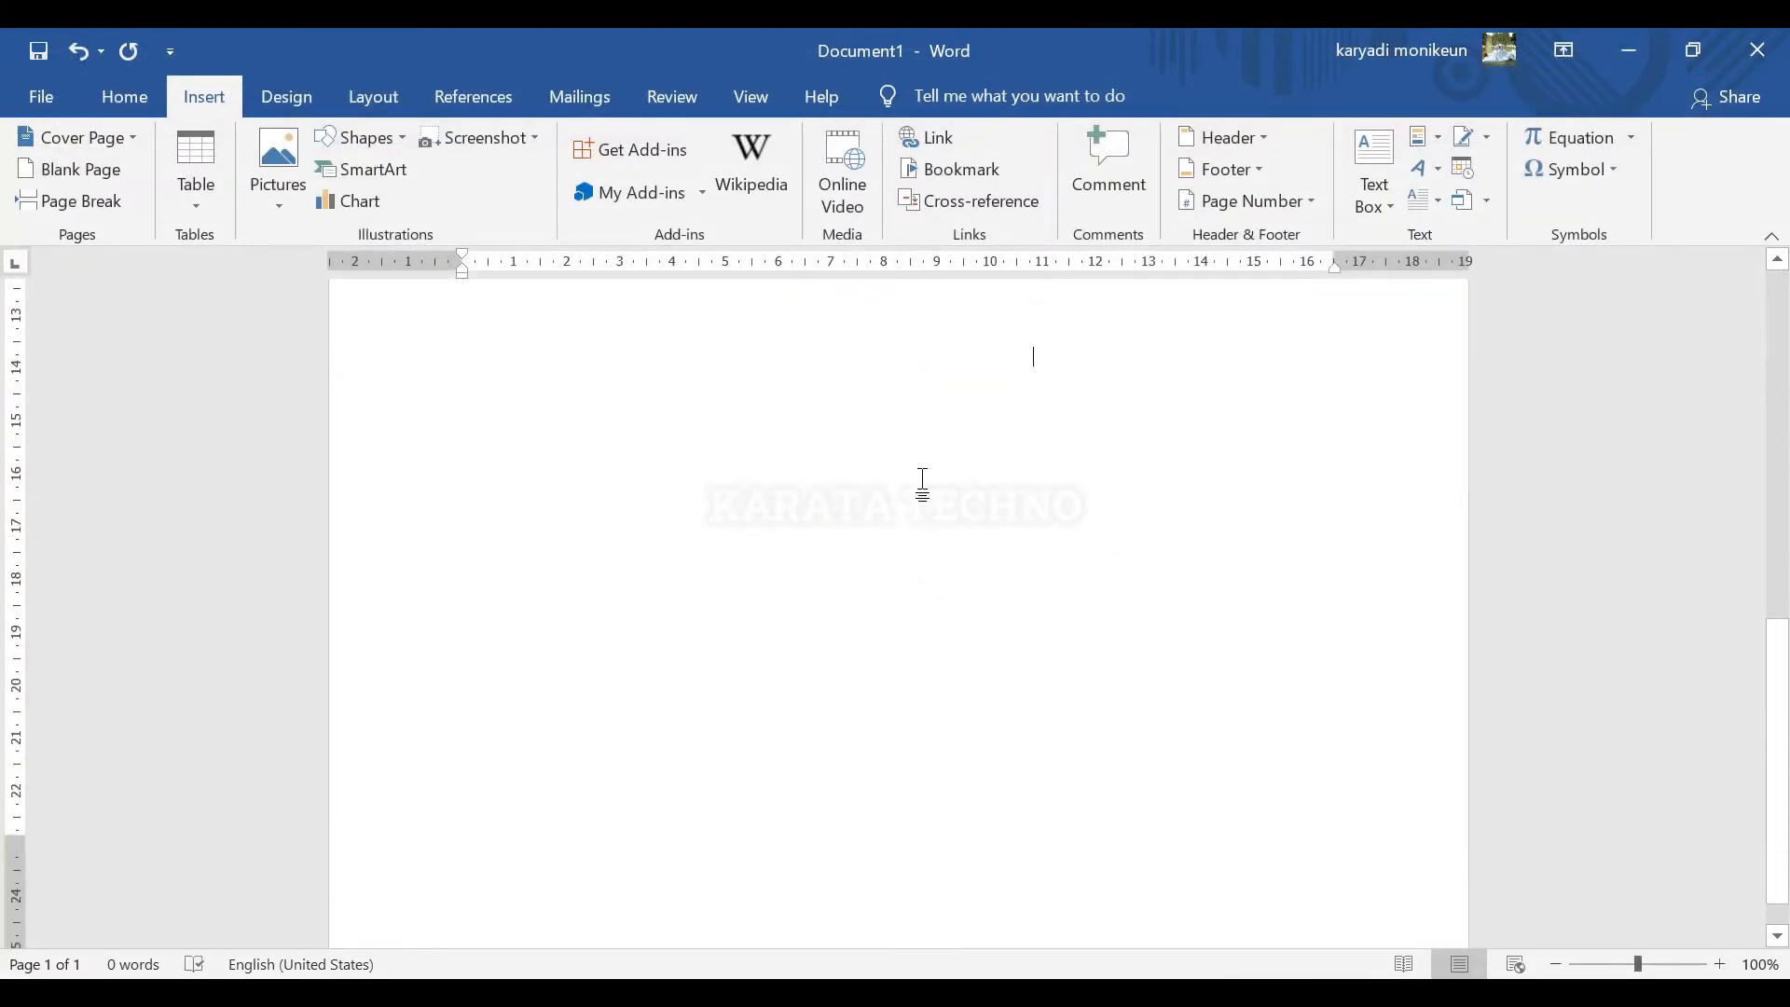
{"action": "scroll", "coordinate": [978, 466], "scroll_direction": "down", "scroll_amount": 1}
{"action": "key", "text": "Return"}
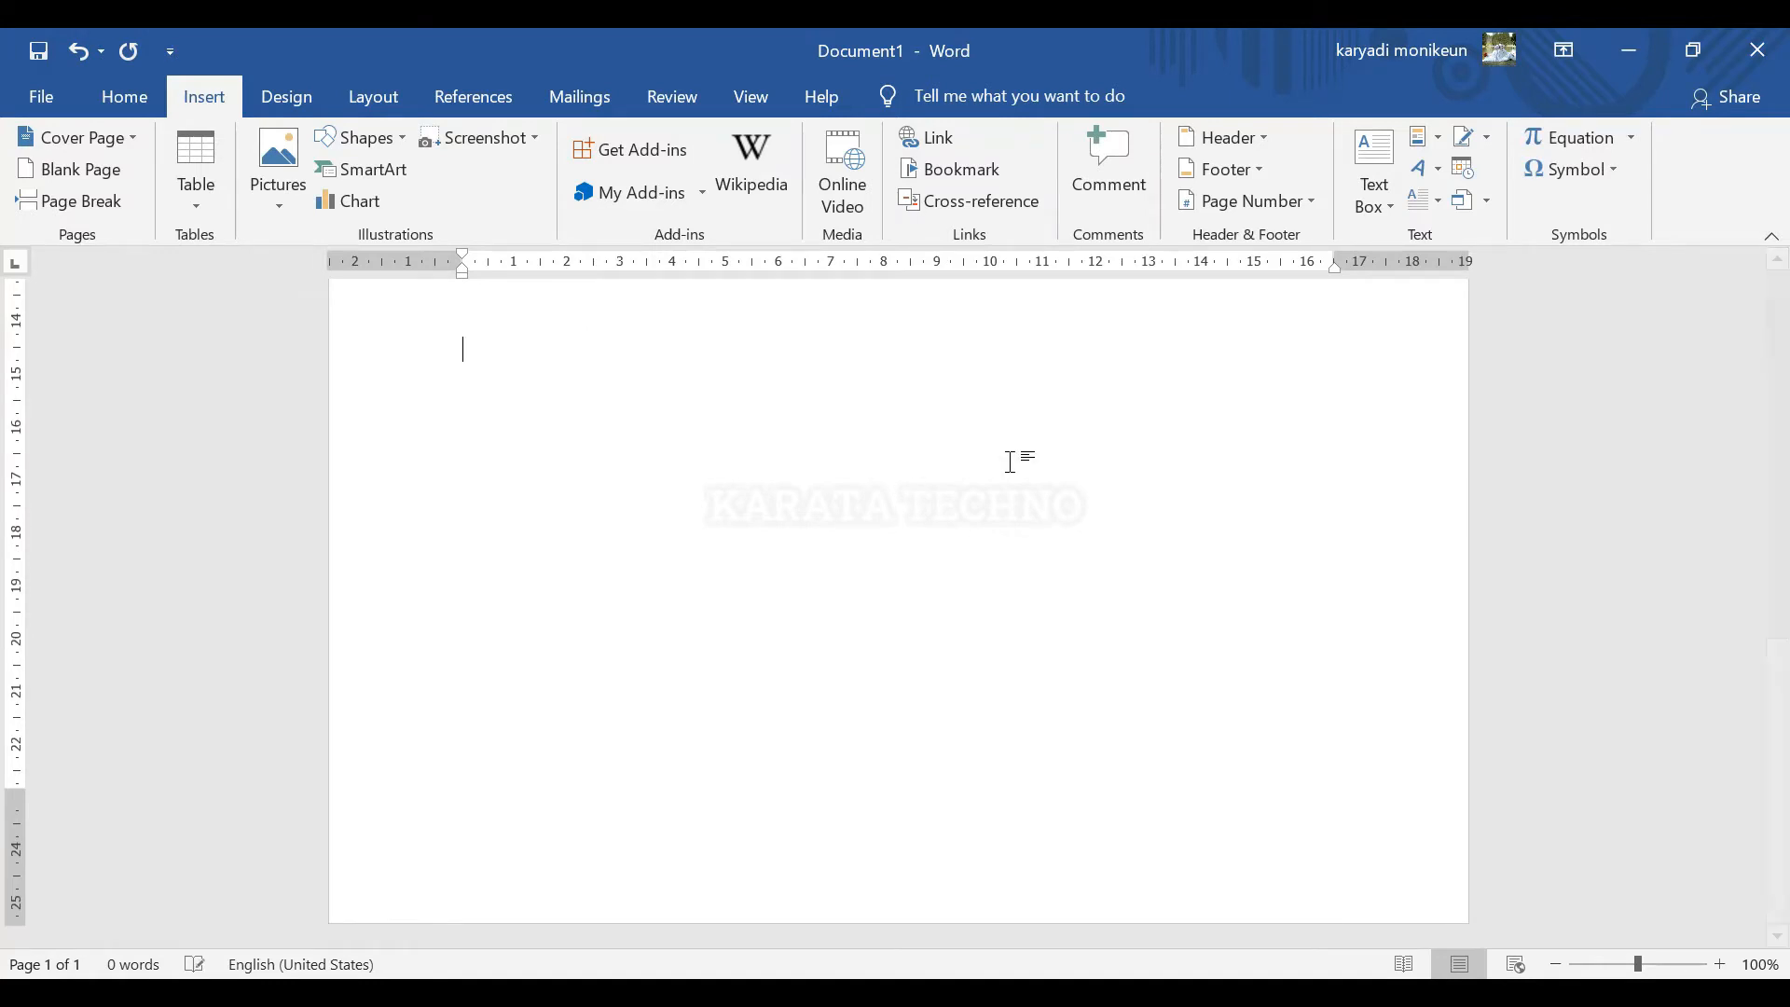
Step: Insert a new Microsoft Excel Chart object below the embedded PDF
{"action": "scroll", "coordinate": [1011, 461], "scroll_direction": "up", "scroll_amount": 8}
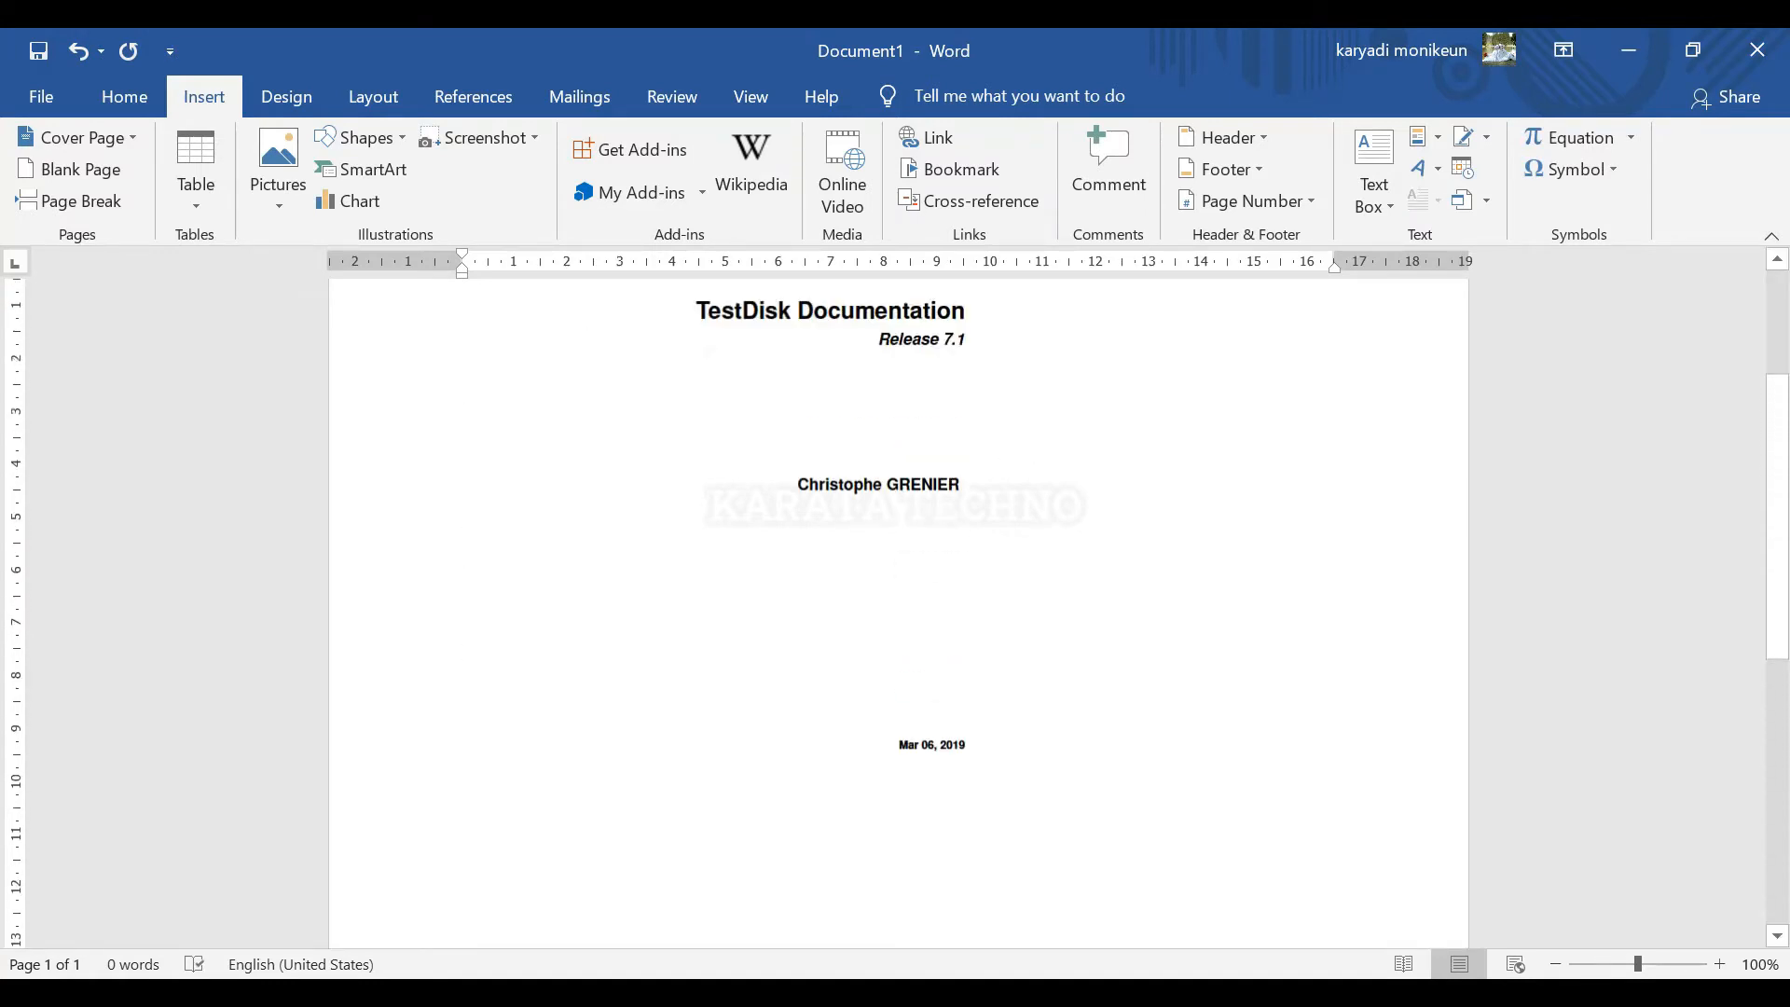
{"action": "left_click", "coordinate": [1464, 202]}
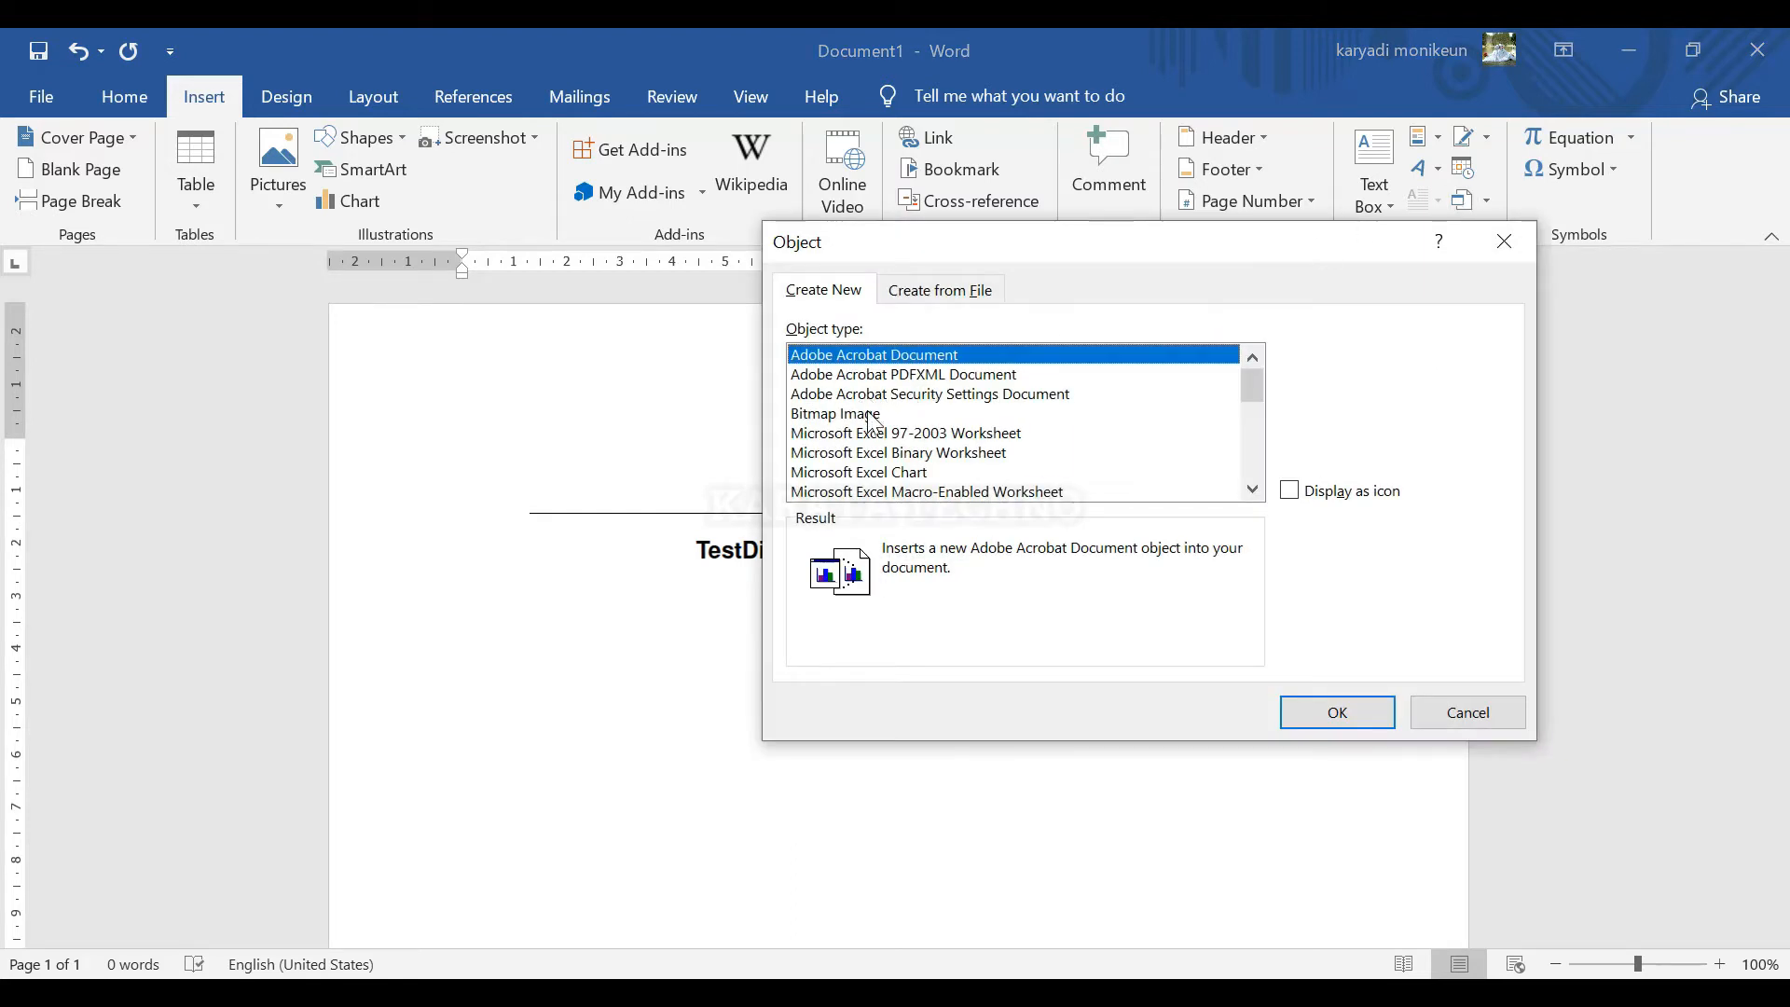
{"action": "left_click", "coordinate": [908, 473]}
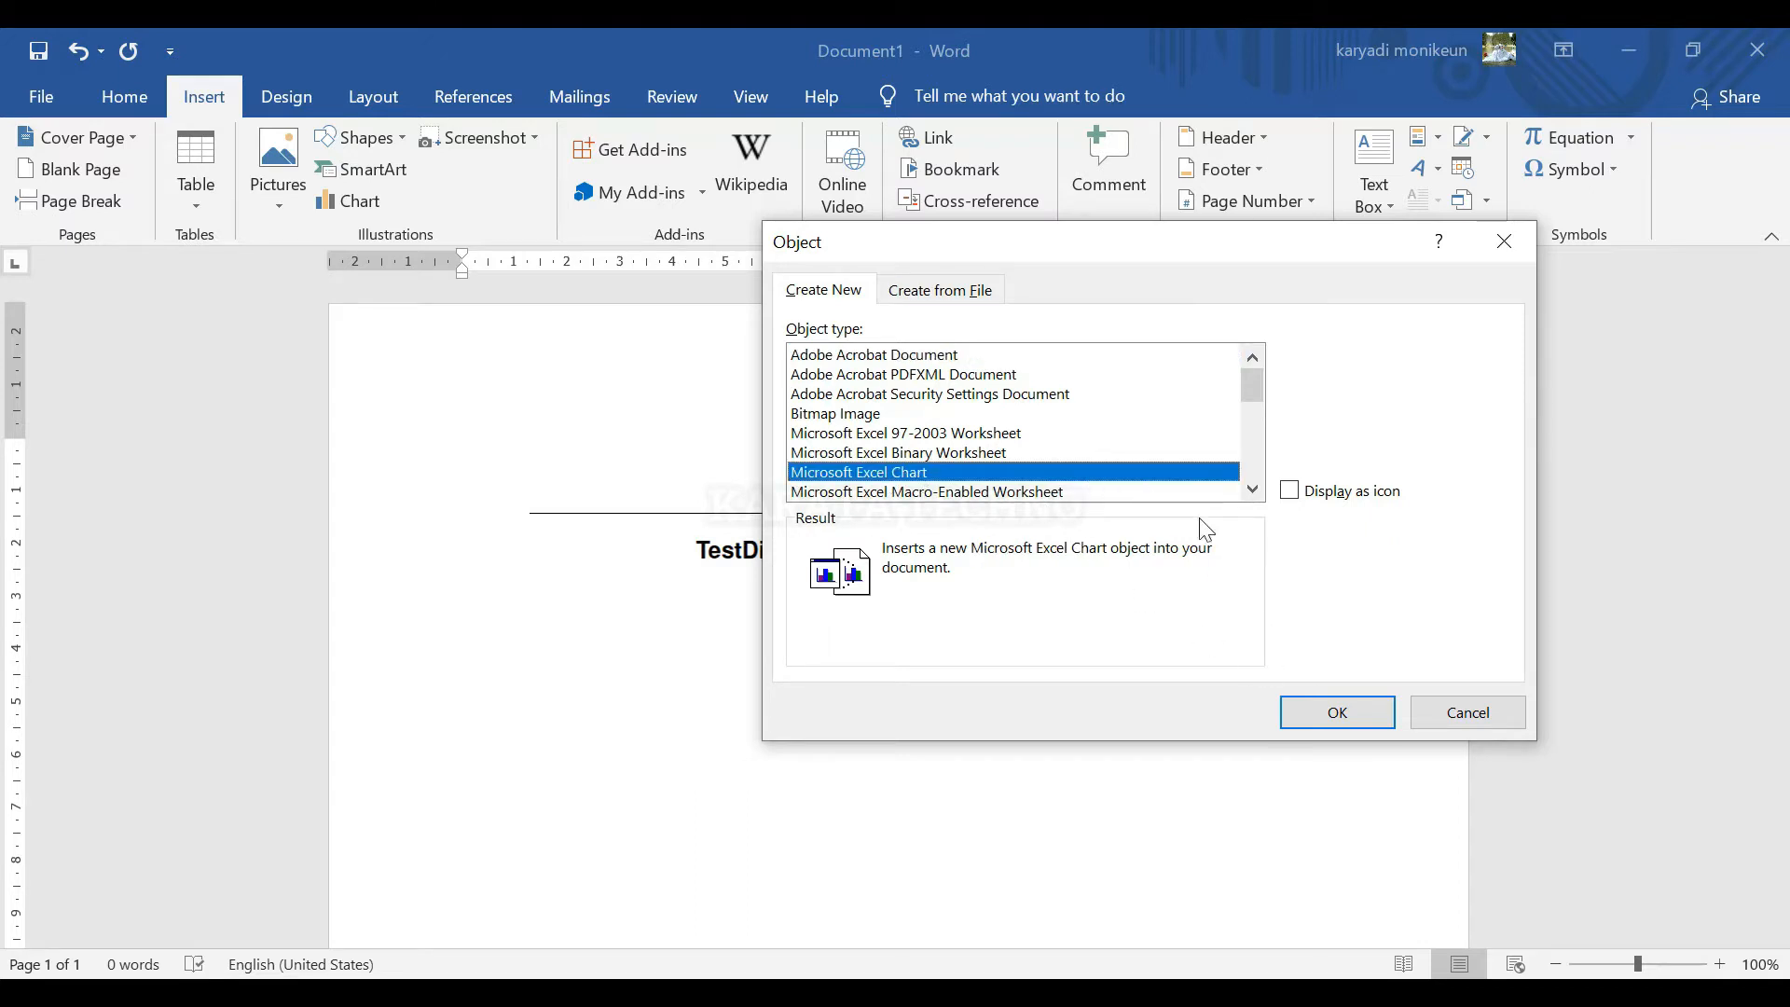
{"action": "left_click", "coordinate": [1346, 712]}
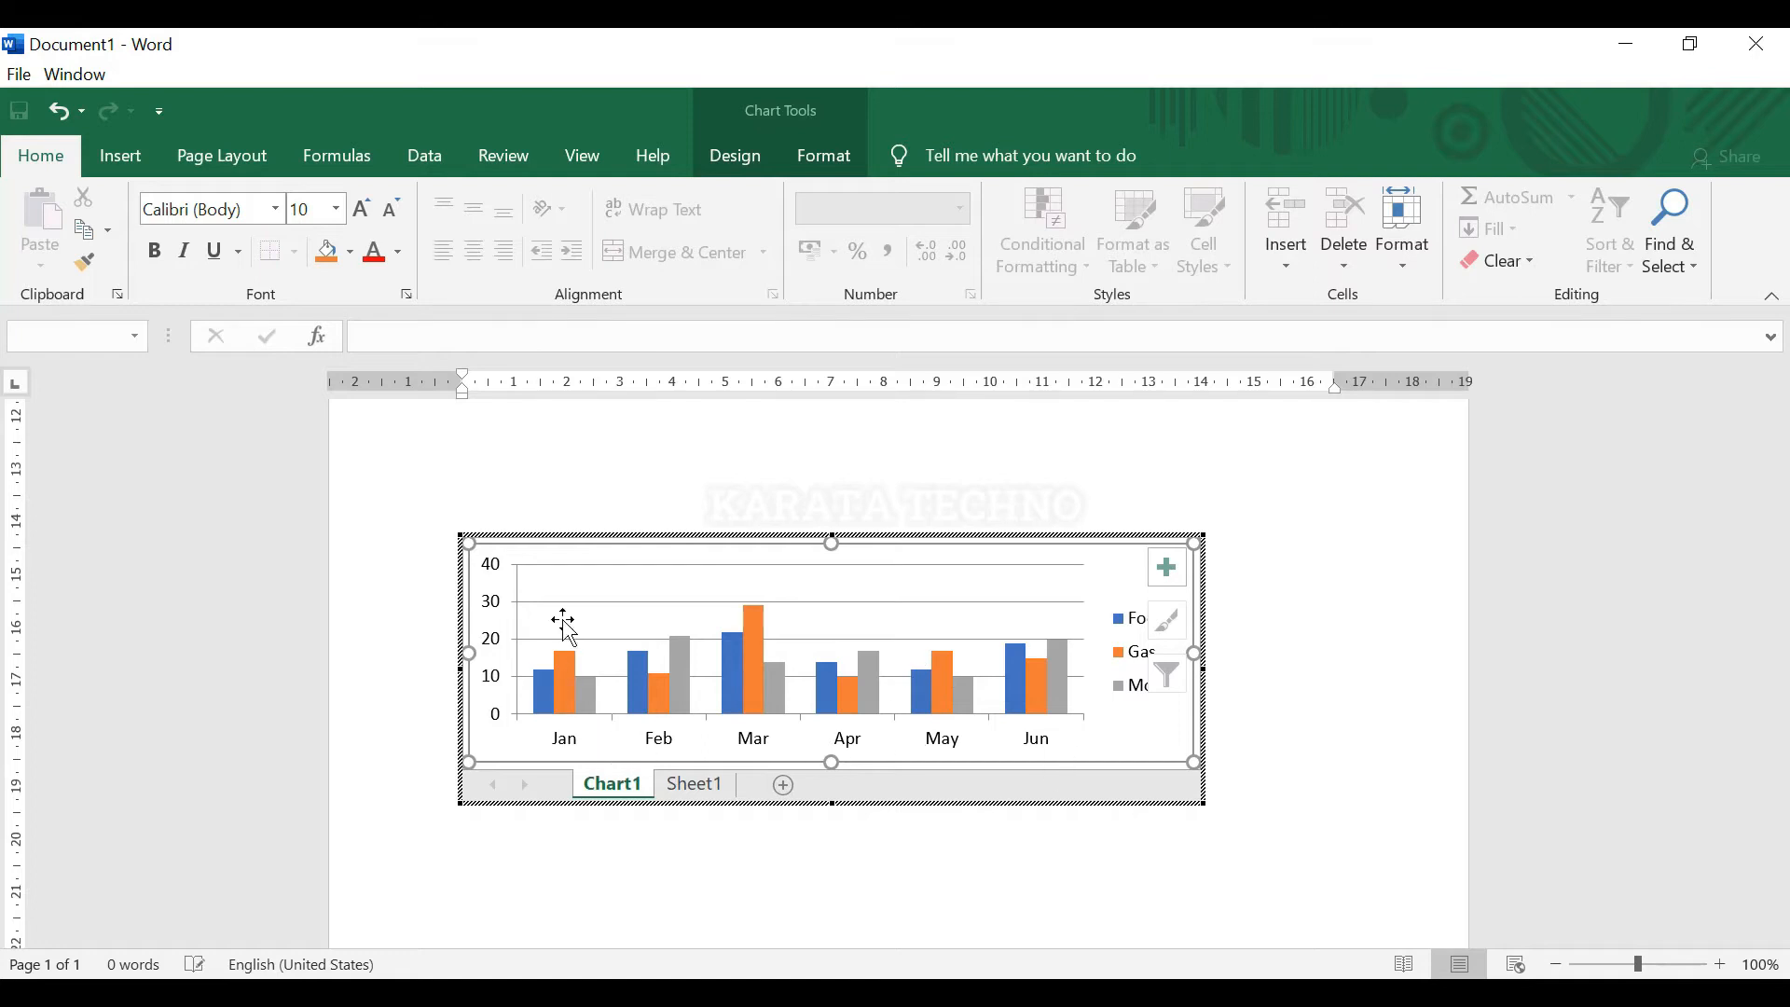
Step: Examine the embedded chart's data source and its month axis labels, then leave chart editing without changes
{"action": "right_click", "coordinate": [1073, 556]}
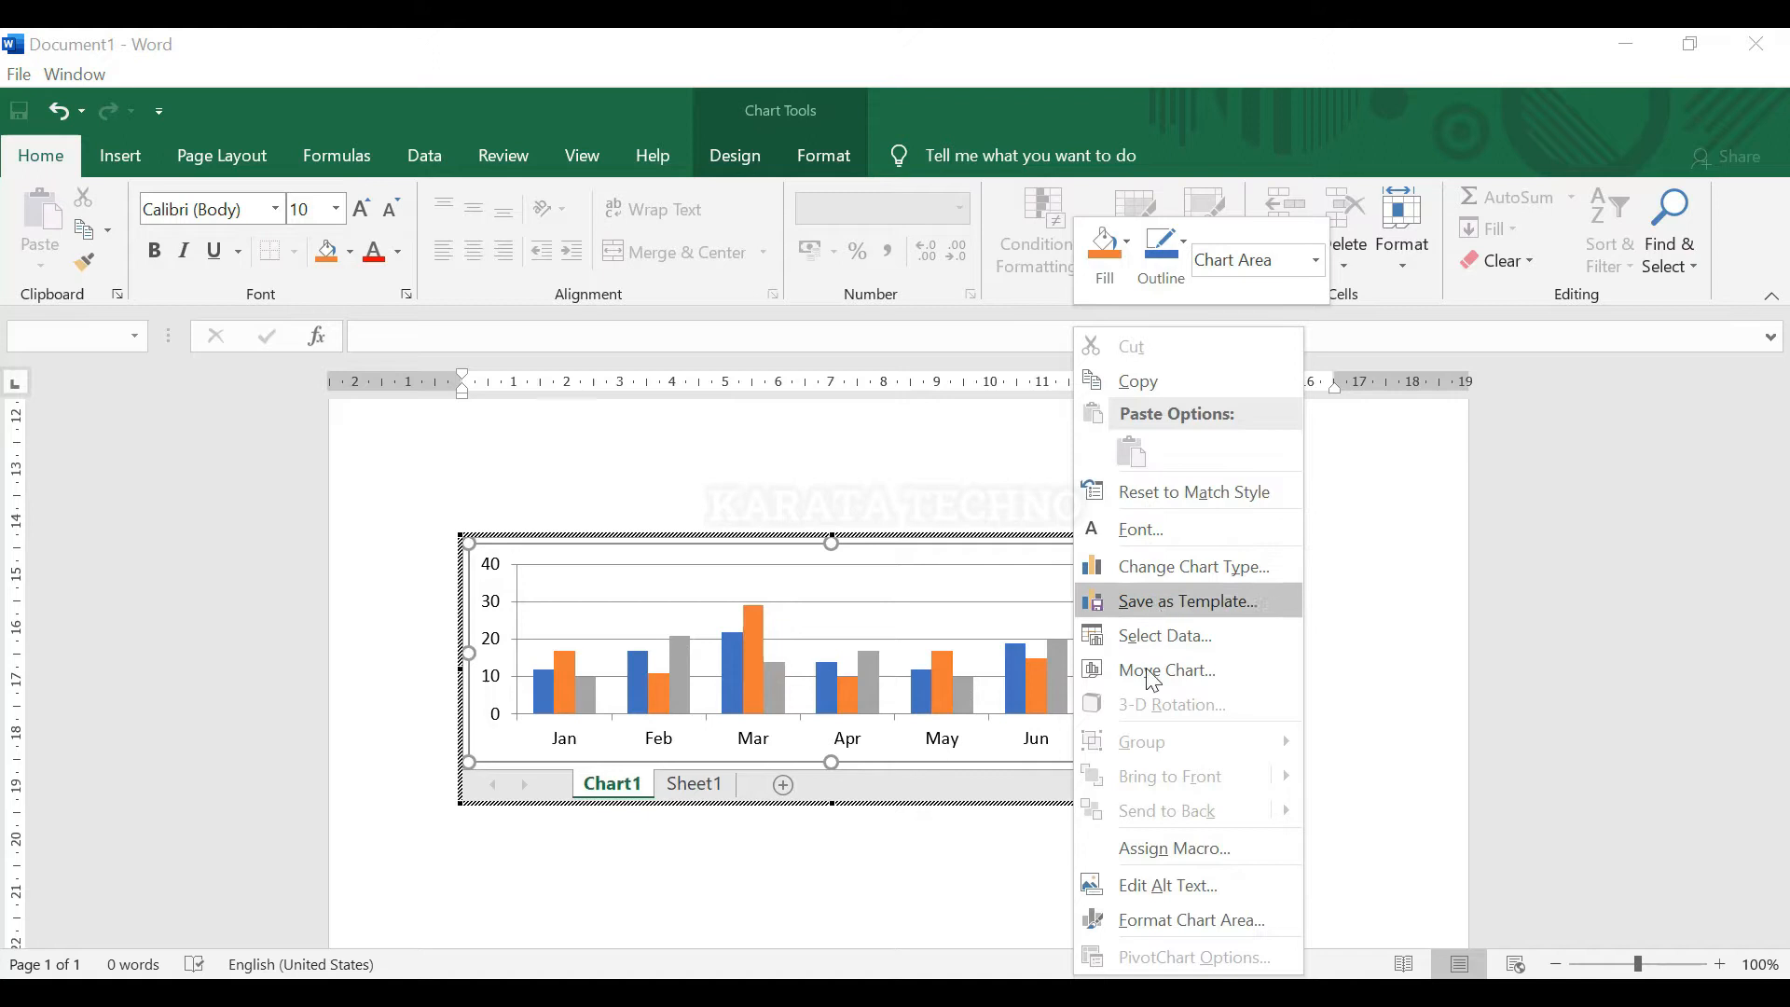
{"action": "left_click", "coordinate": [1178, 634]}
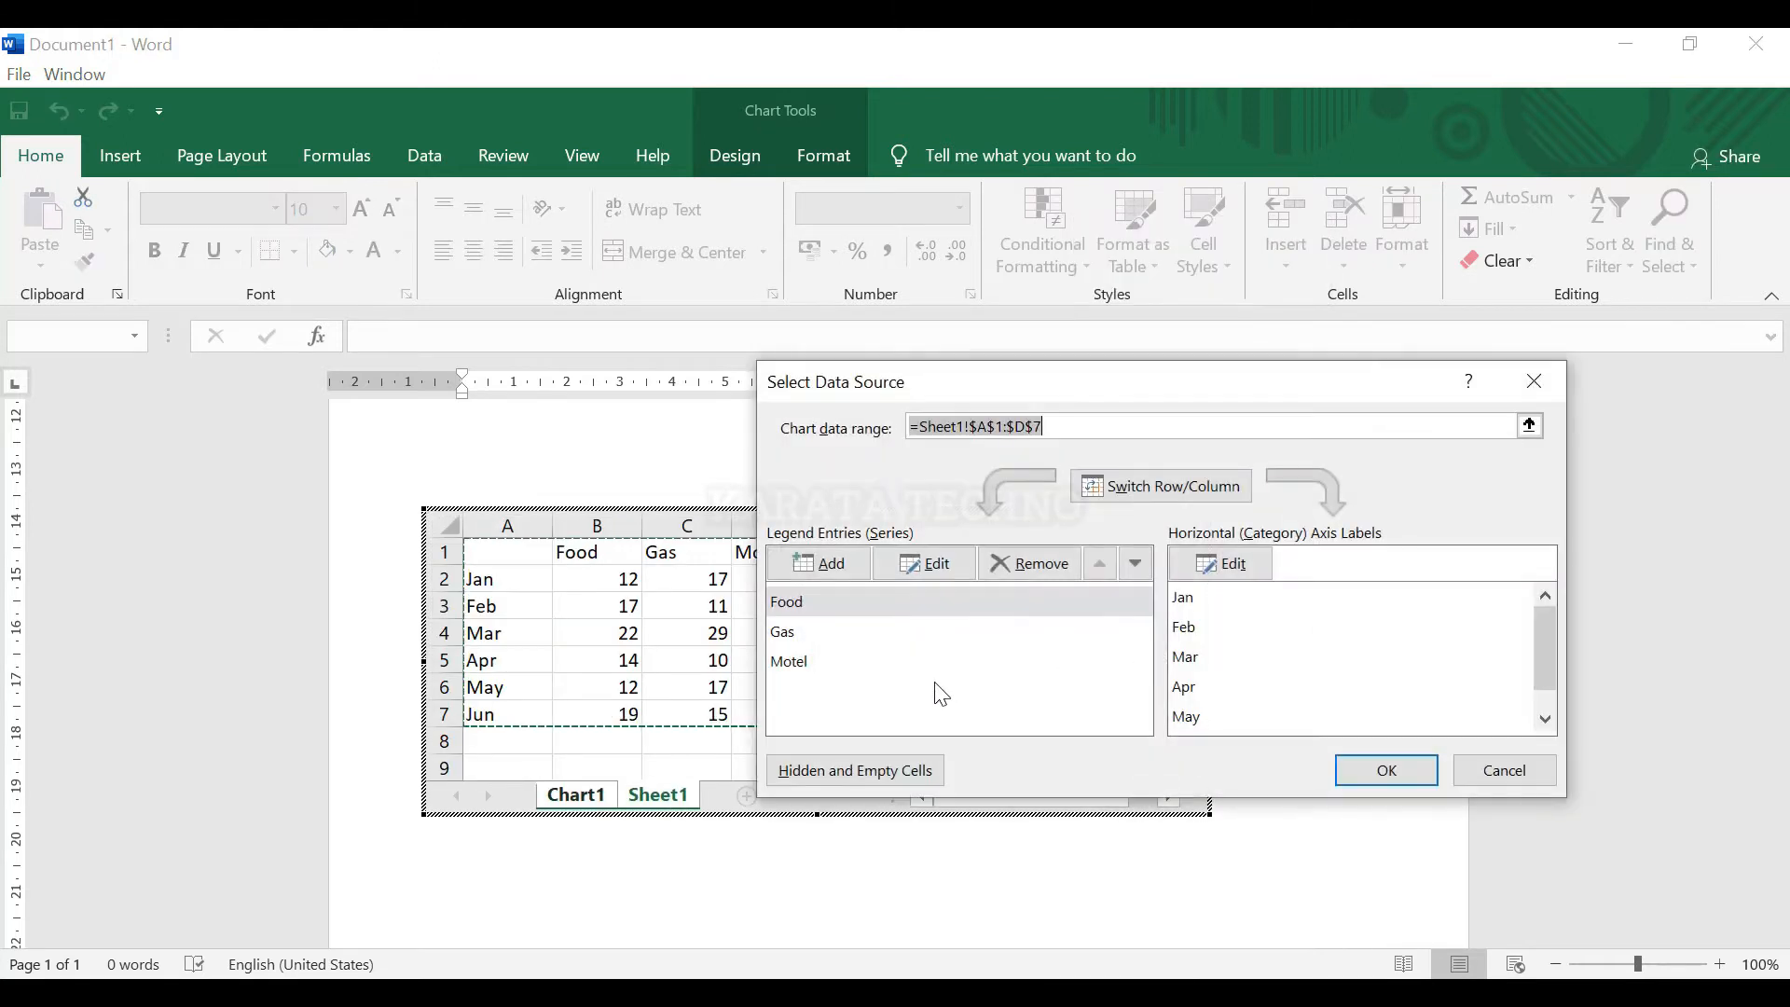
{"action": "left_click_drag", "start_coordinate": [974, 394], "coordinate": [997, 193]}
{"action": "left_click", "coordinate": [1217, 405]}
{"action": "left_click", "coordinate": [1218, 434]}
{"action": "left_click", "coordinate": [1218, 462]}
{"action": "left_click", "coordinate": [1219, 493]}
{"action": "left_click", "coordinate": [1218, 522]}
{"action": "left_click", "coordinate": [1217, 490]}
{"action": "left_click", "coordinate": [1221, 462]}
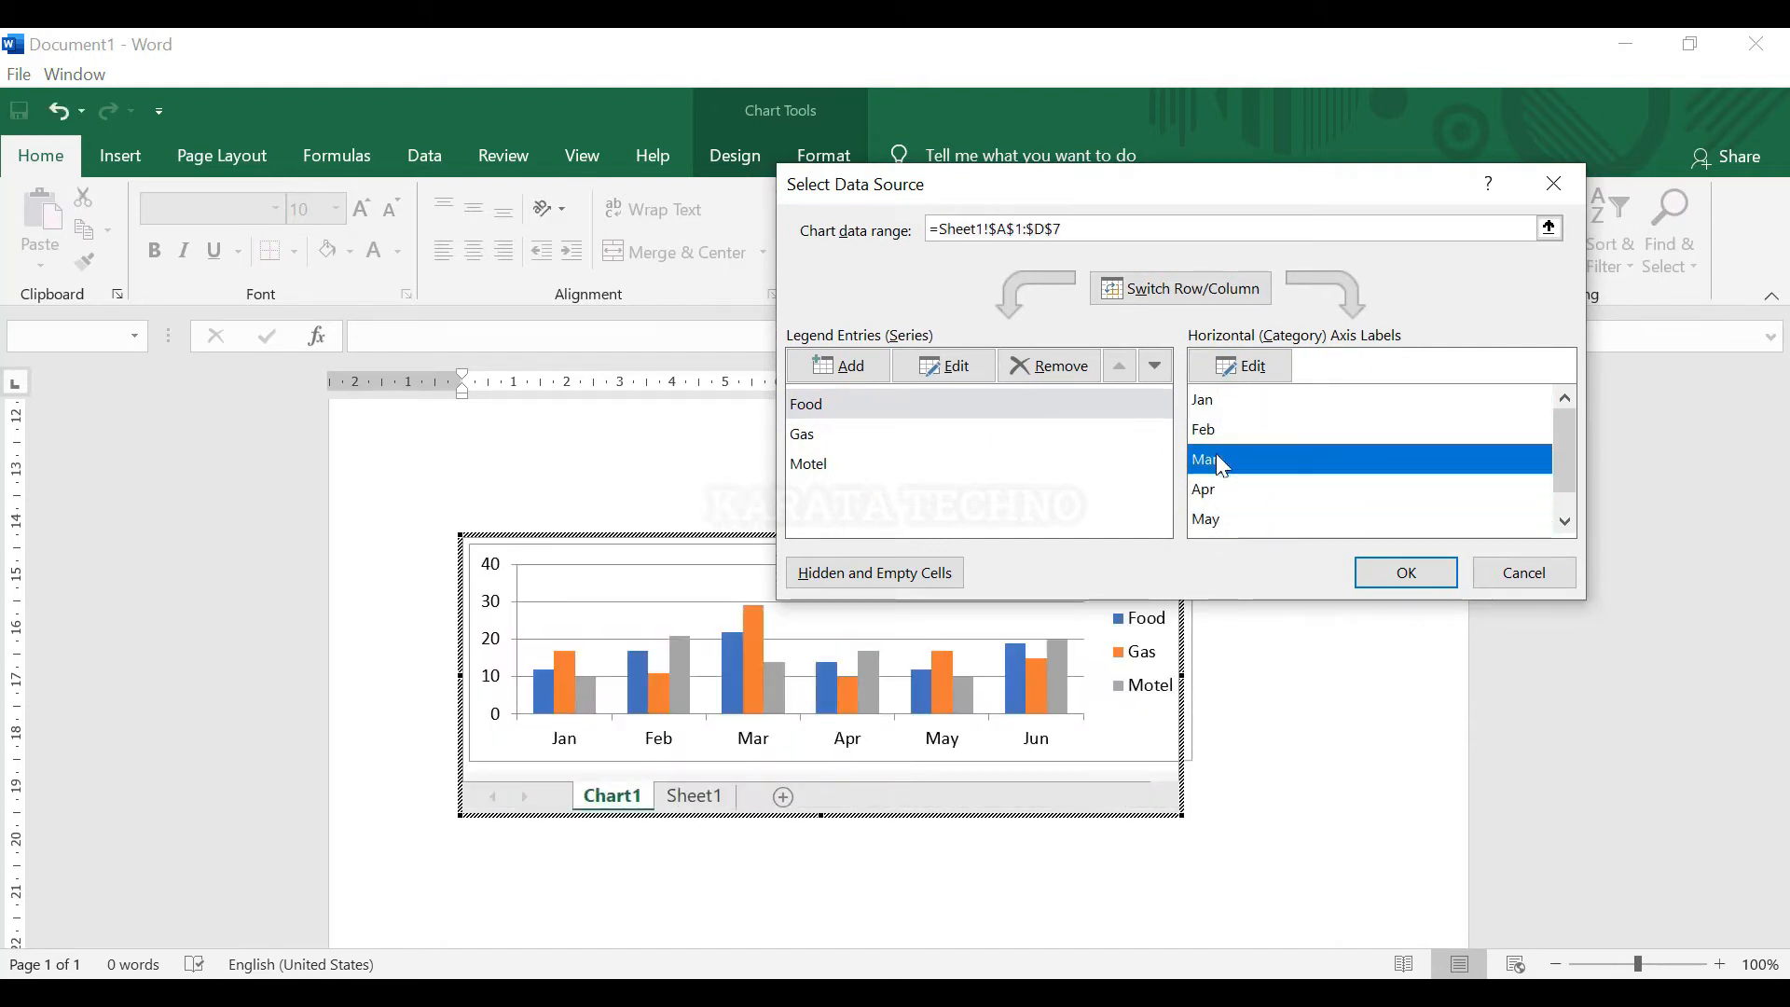
{"action": "left_click", "coordinate": [1540, 575]}
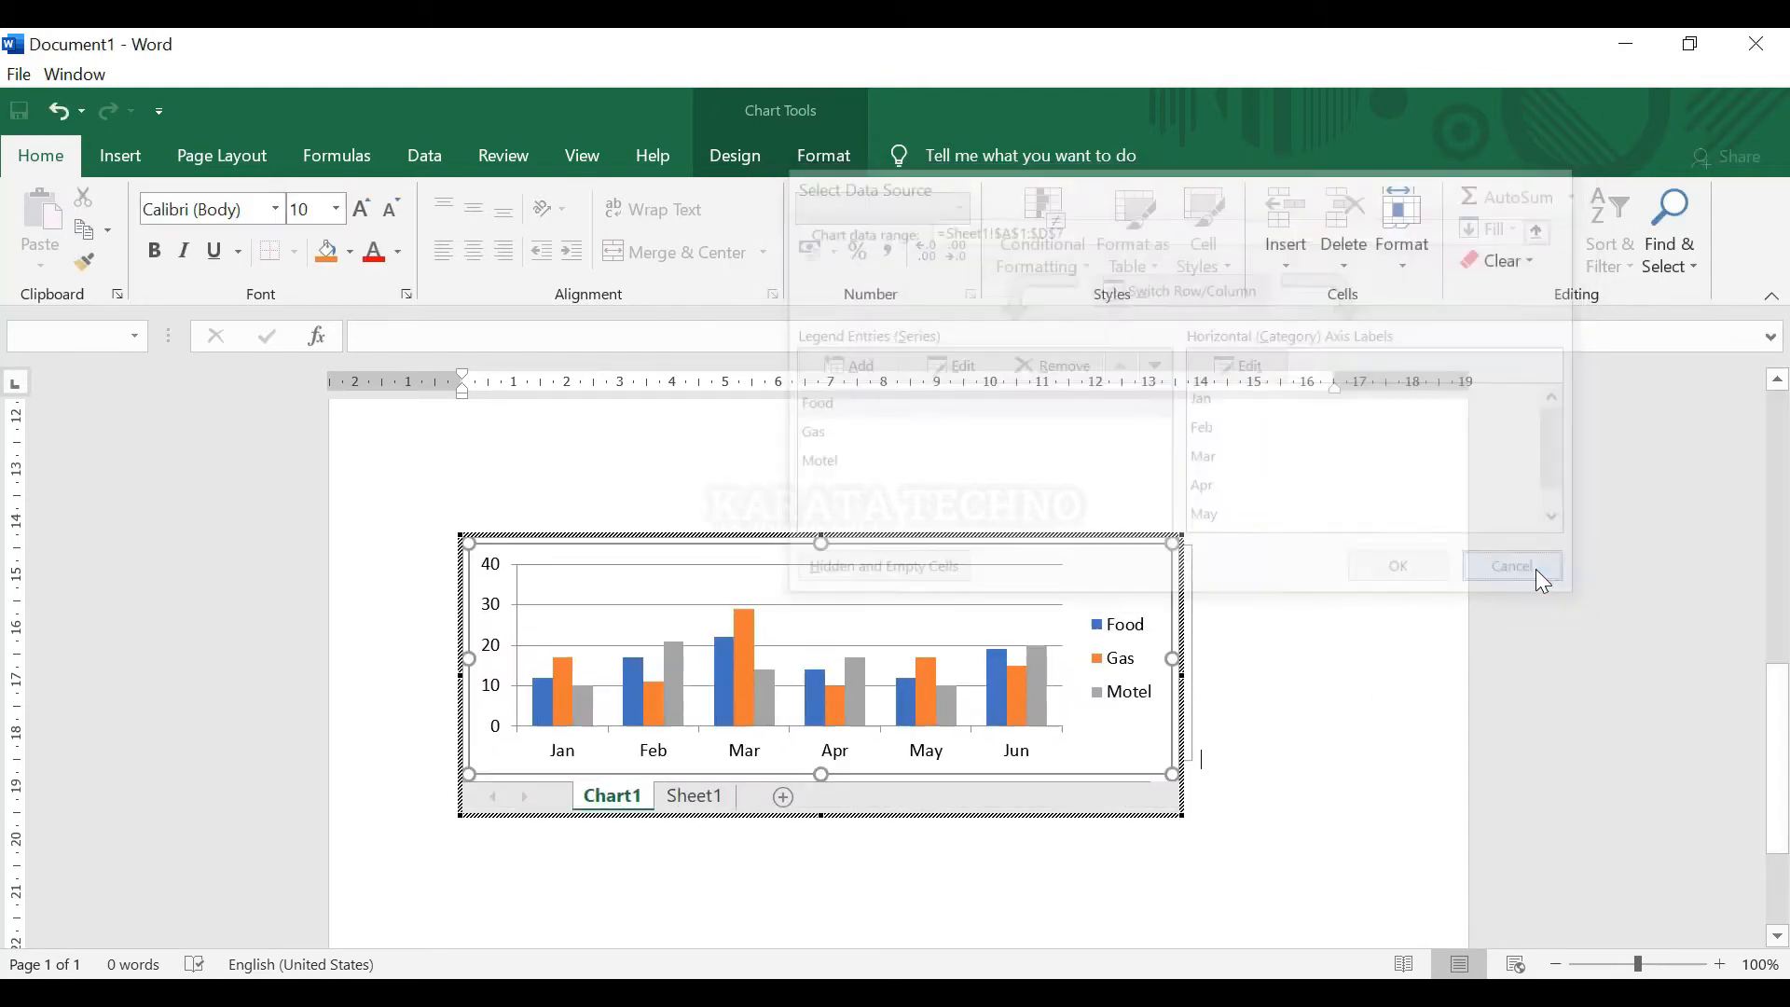
{"action": "left_click", "coordinate": [1289, 613]}
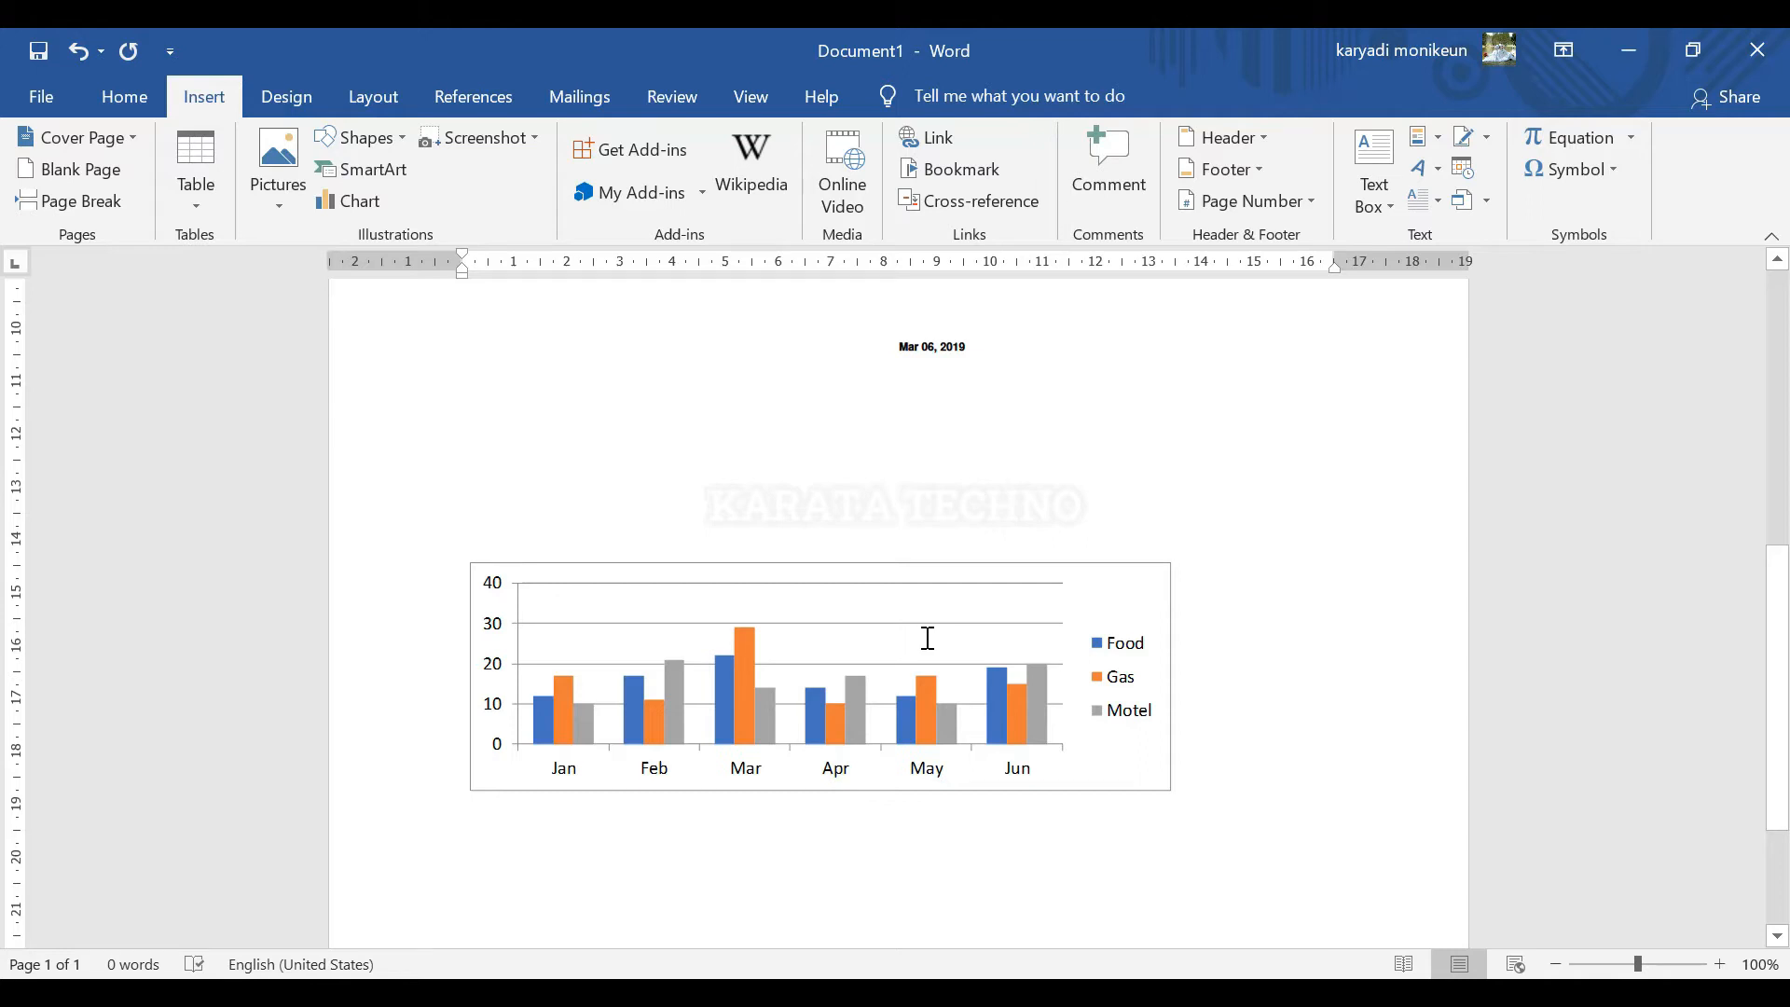
Step: Reopen the embedded chart for editing and look through the Excel view, formula, page layout and insert commands
{"action": "left_click", "coordinate": [865, 639]}
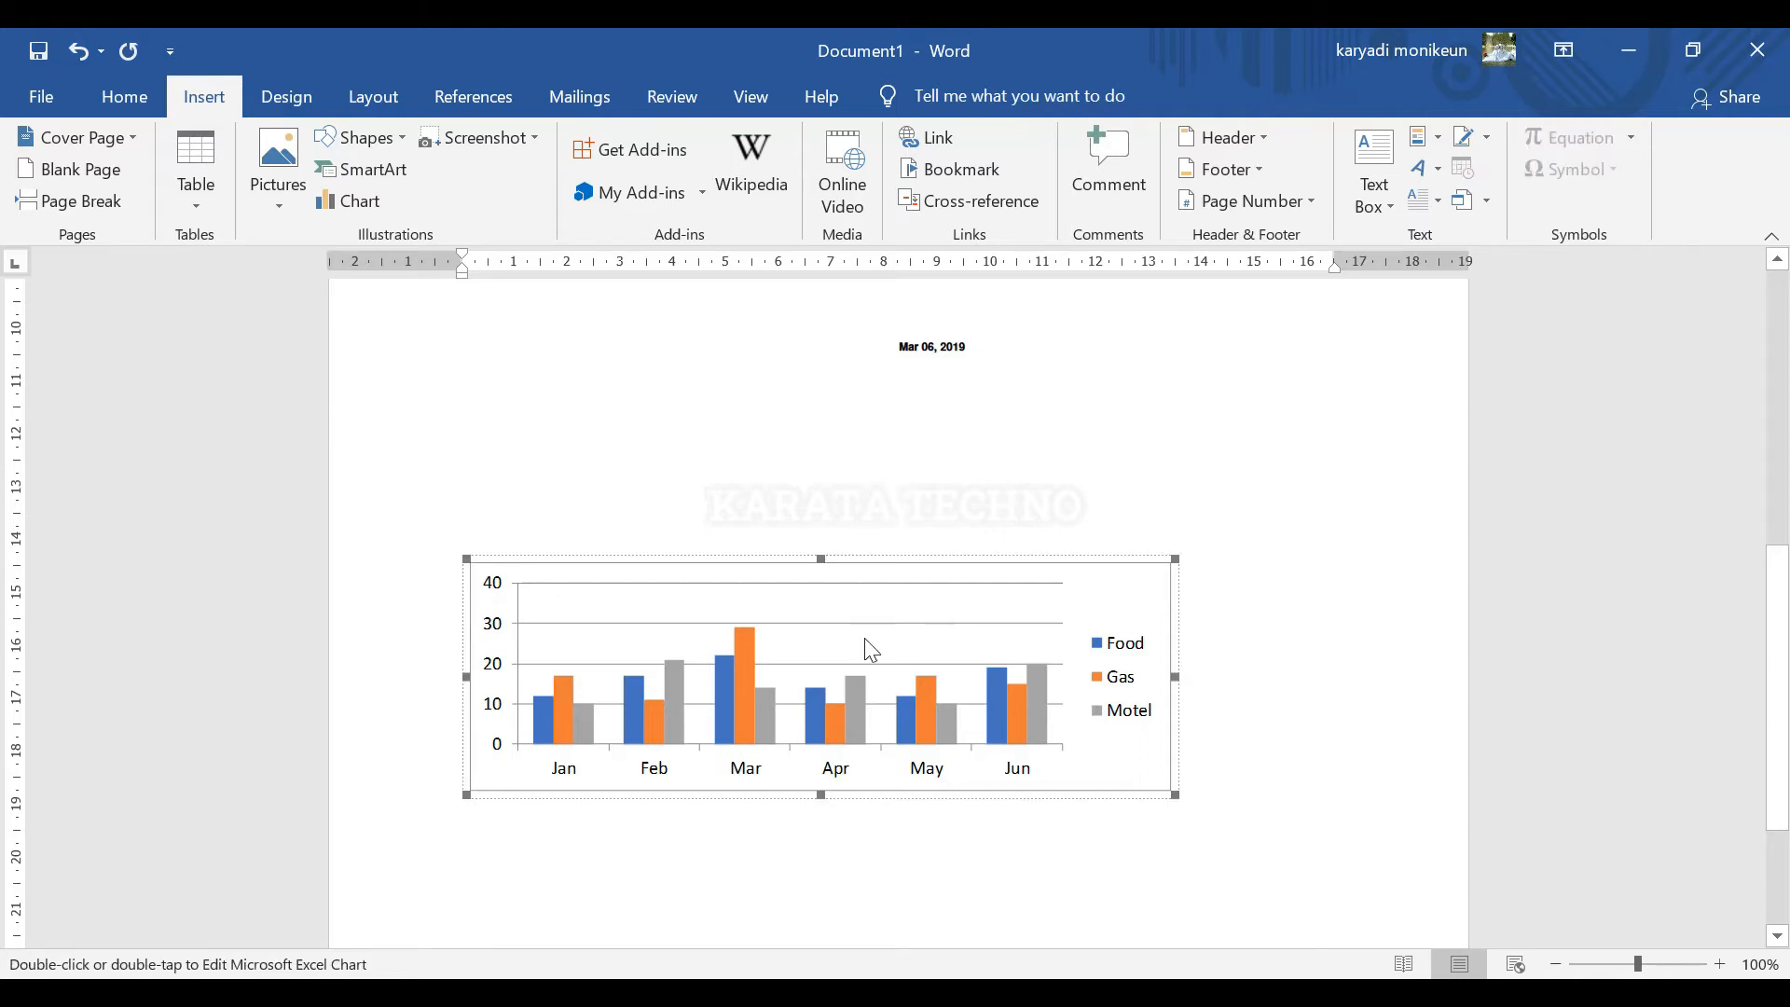
{"action": "double_click", "coordinate": [917, 601]}
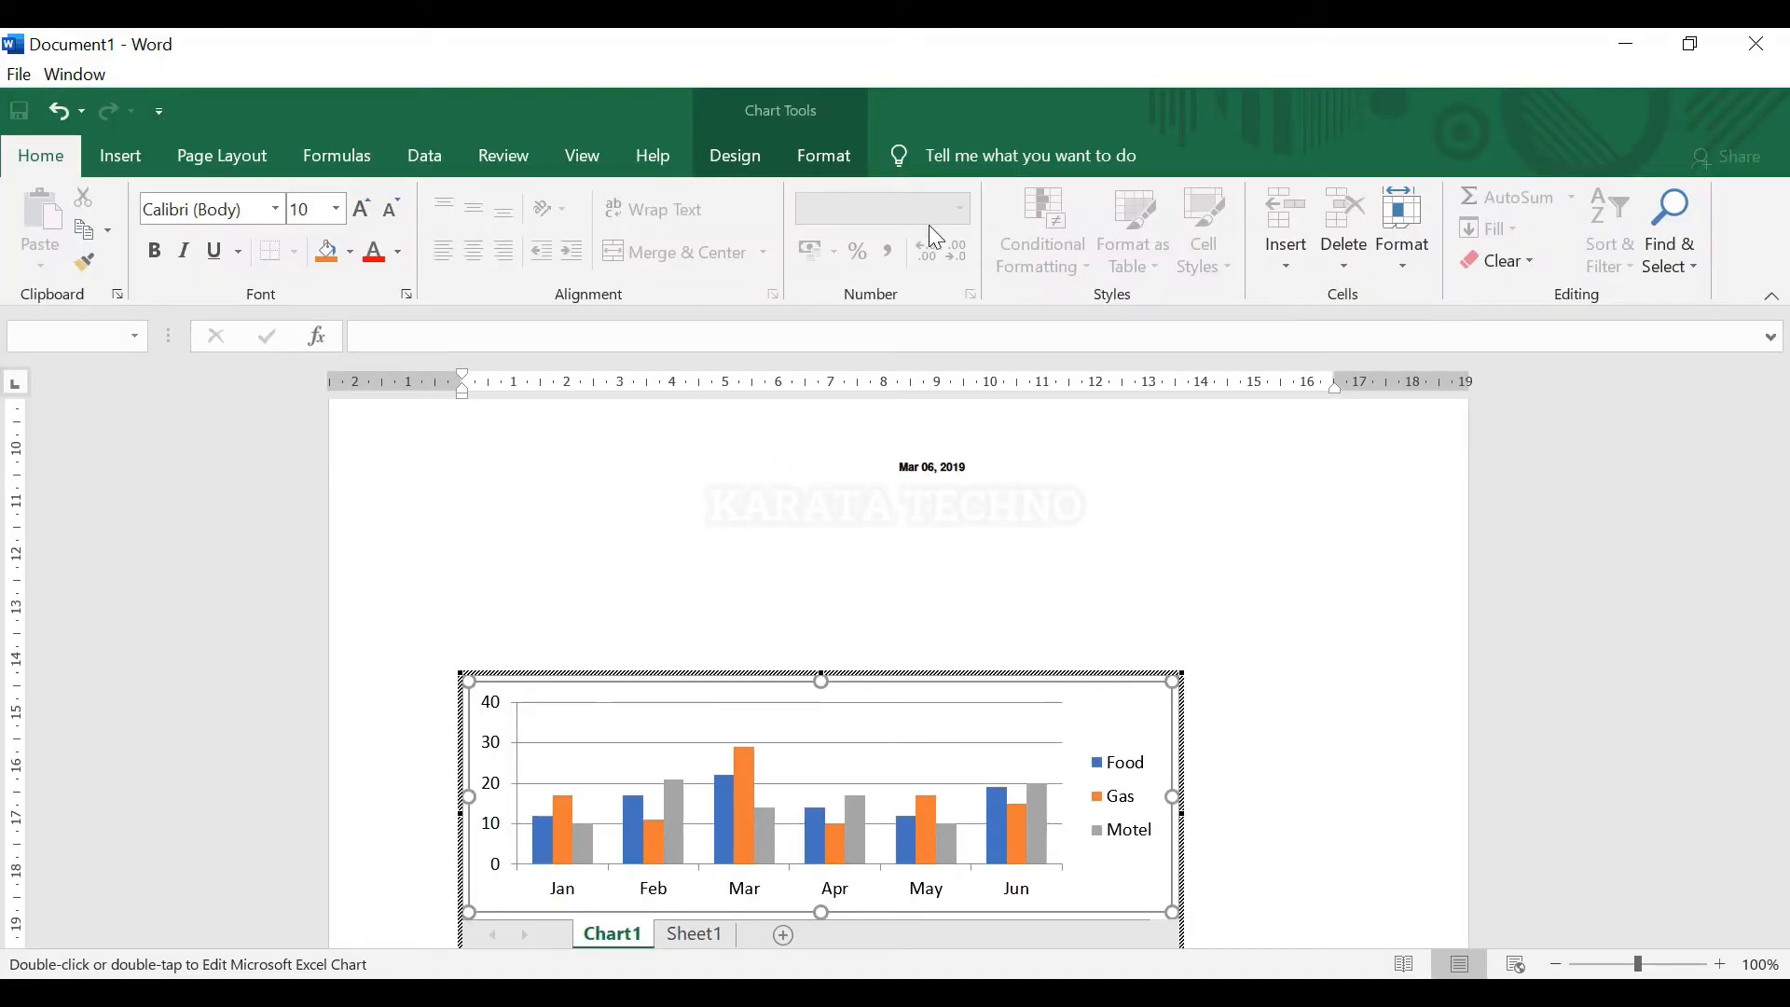
{"action": "left_click", "coordinate": [328, 154]}
{"action": "scroll", "coordinate": [485, 156], "scroll_direction": "down", "scroll_amount": 3}
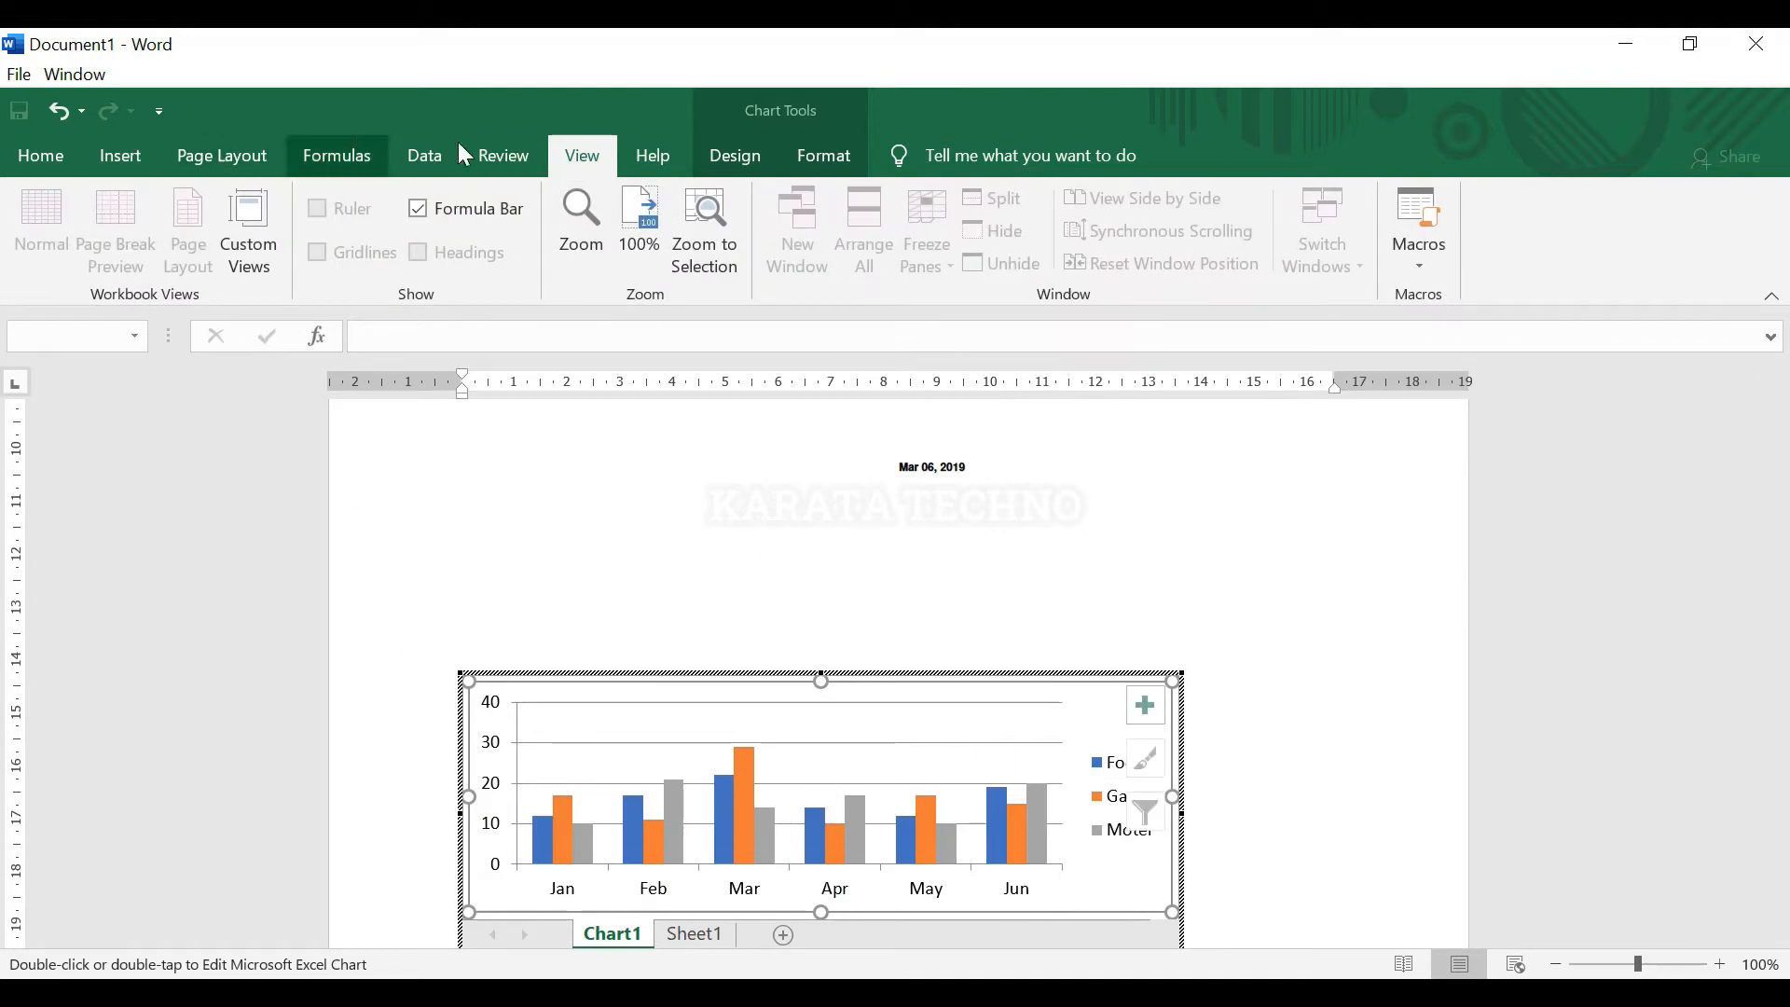
{"action": "left_click", "coordinate": [308, 155]}
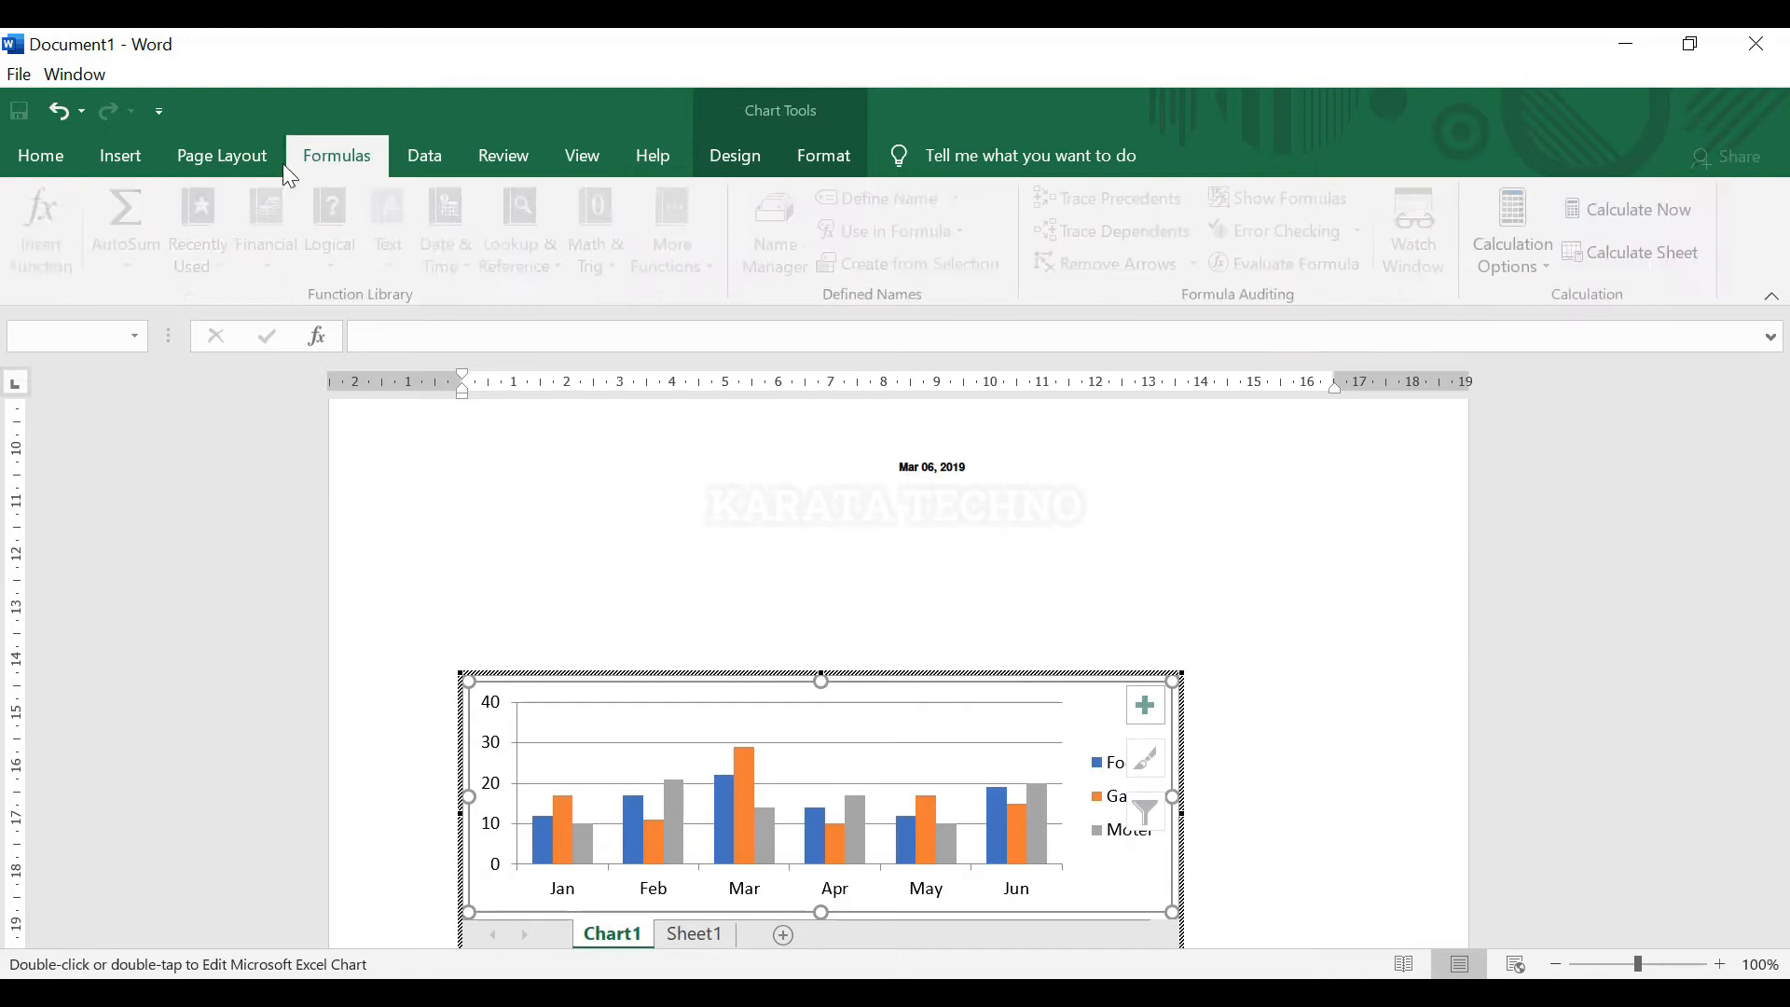
{"action": "left_click", "coordinate": [185, 165]}
{"action": "left_click", "coordinate": [130, 156]}
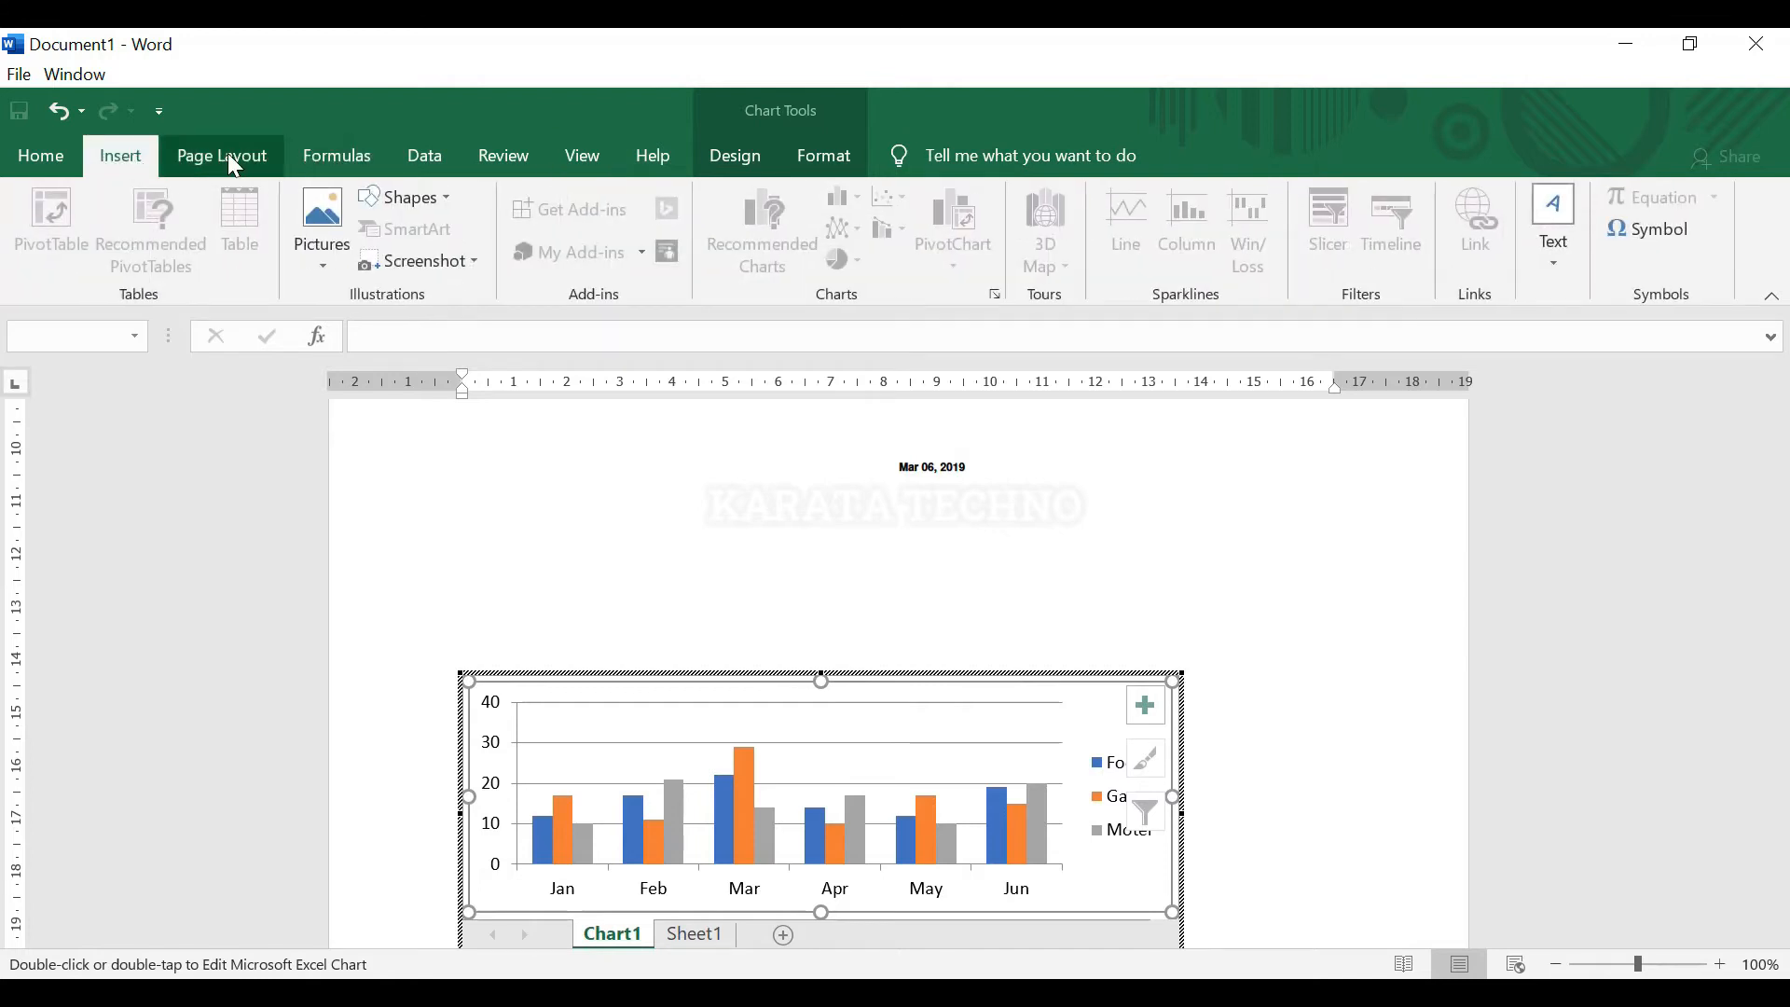
Step: Leave chart editing and add a new paragraph directly below the embedded Excel chart
{"action": "left_click", "coordinate": [1131, 544]}
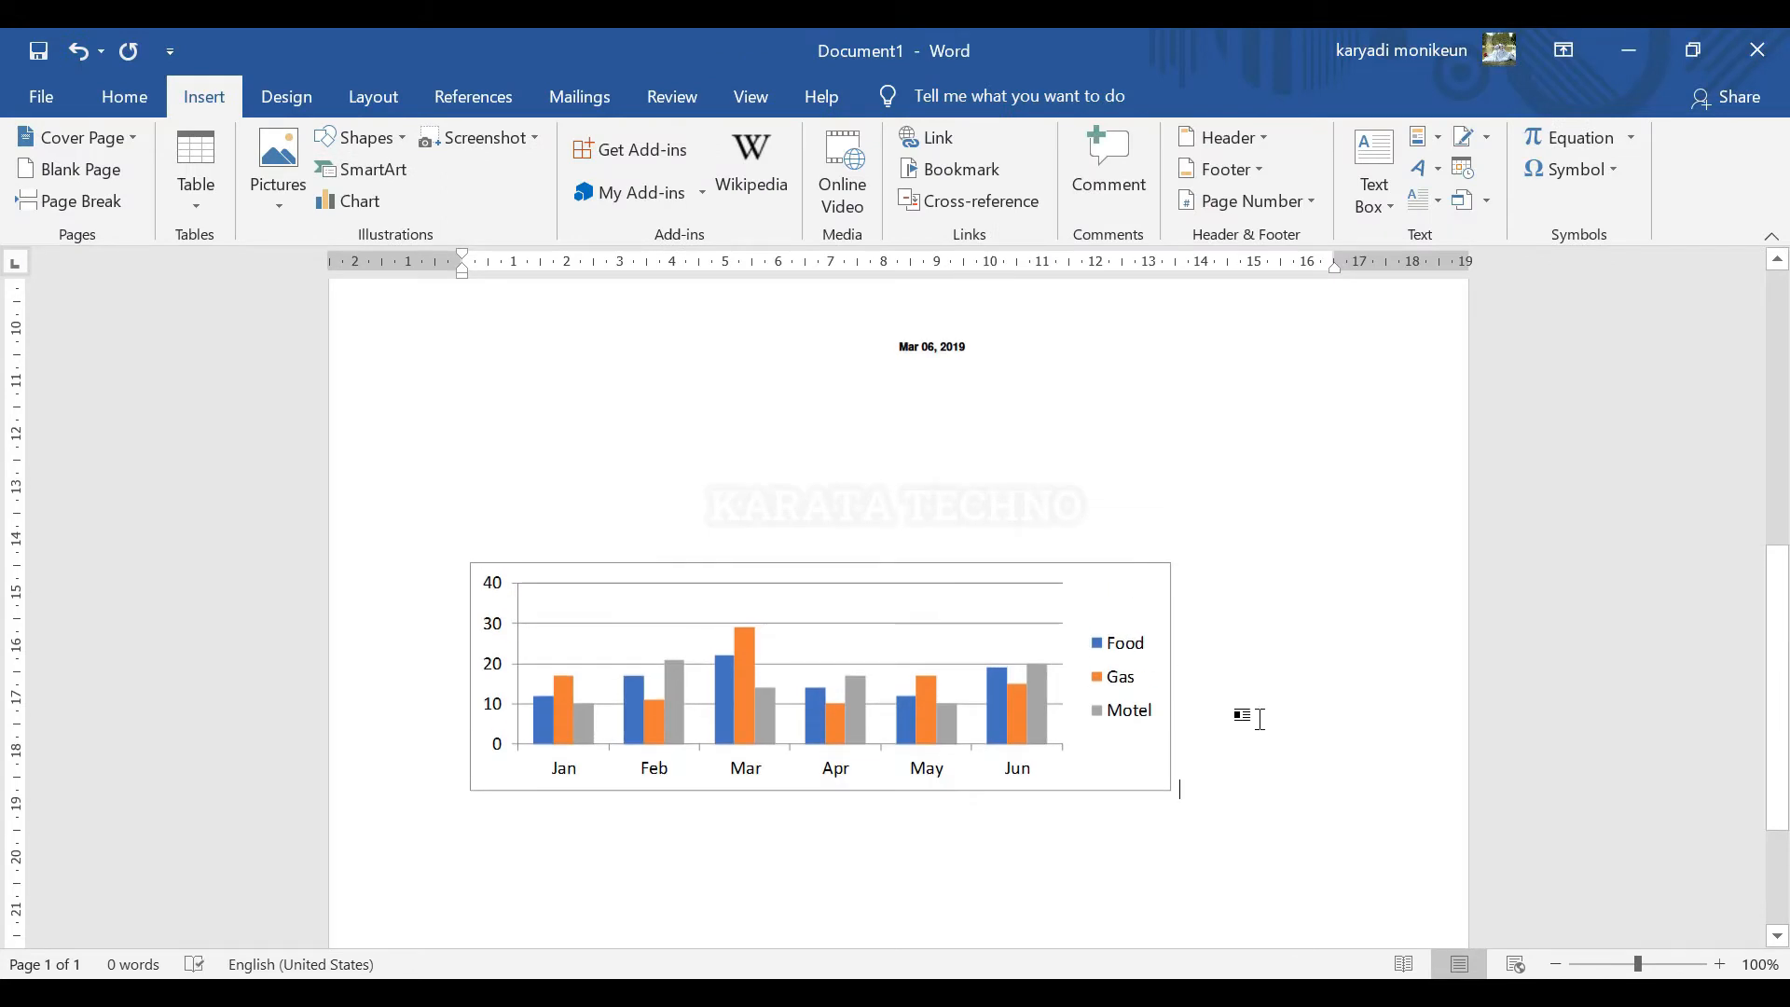
{"action": "key", "text": "Return"}
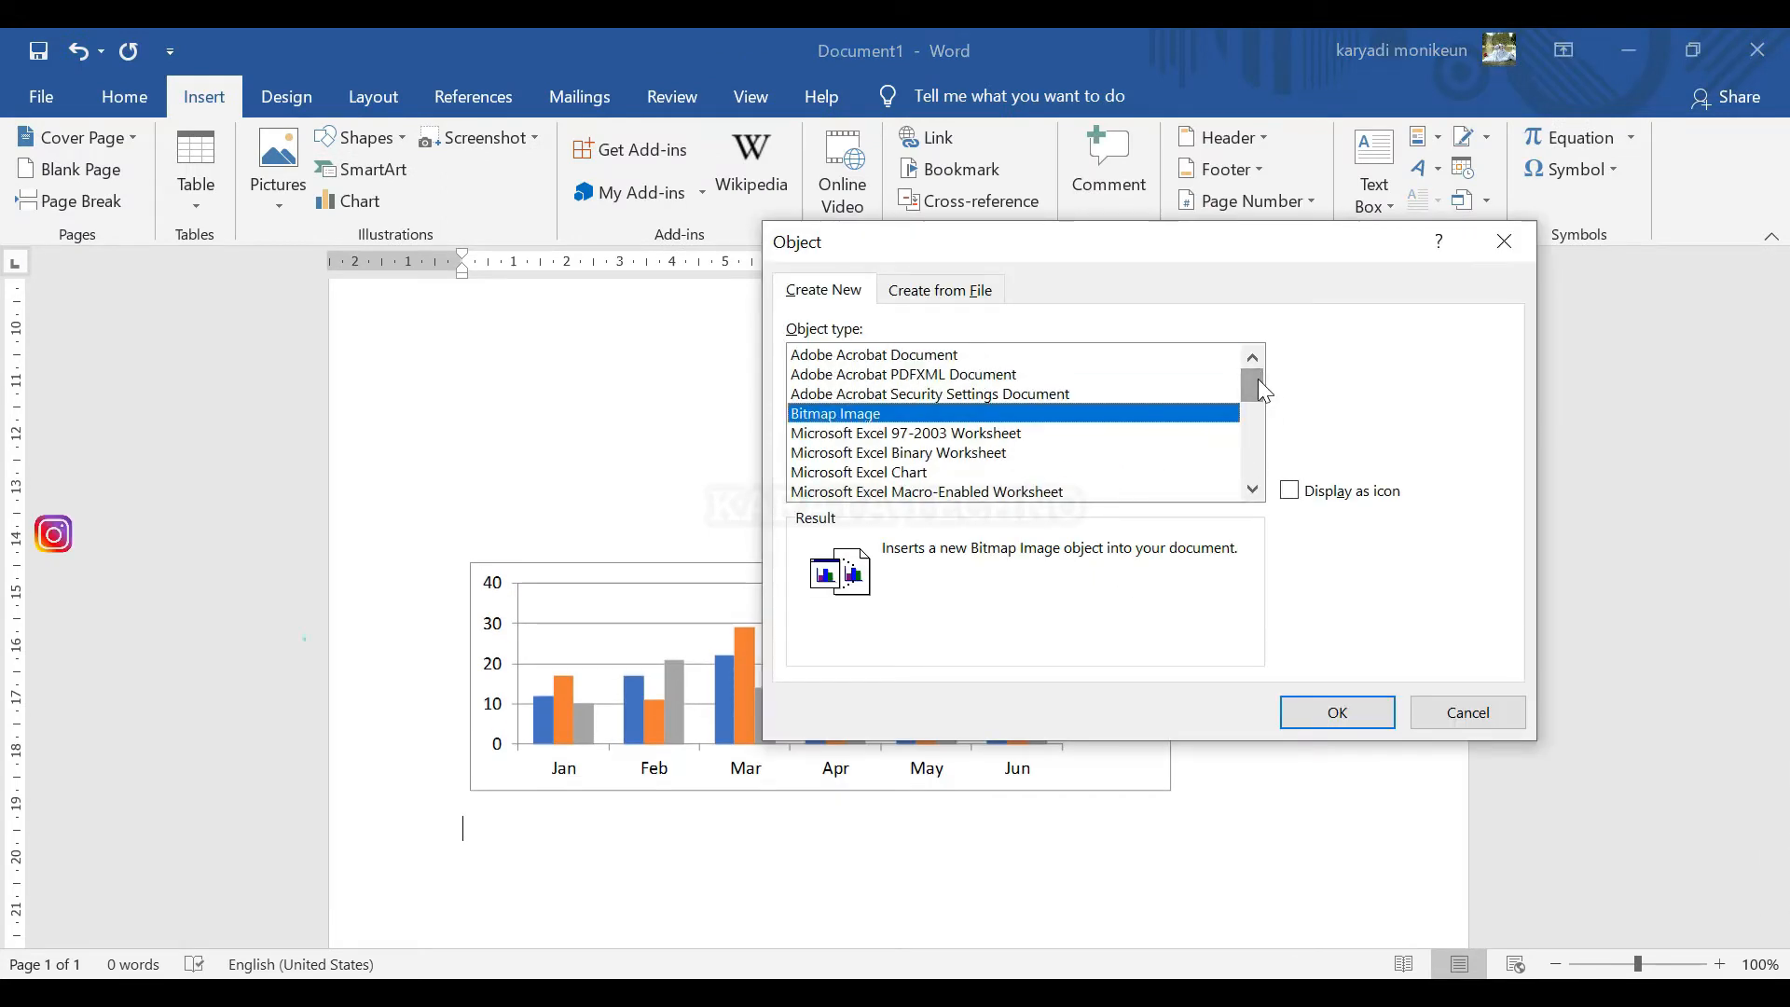
Step: Look through the object types available for insertion and the options for creating an object from a file
{"action": "left_click_drag", "start_coordinate": [1262, 390], "coordinate": [1264, 419]}
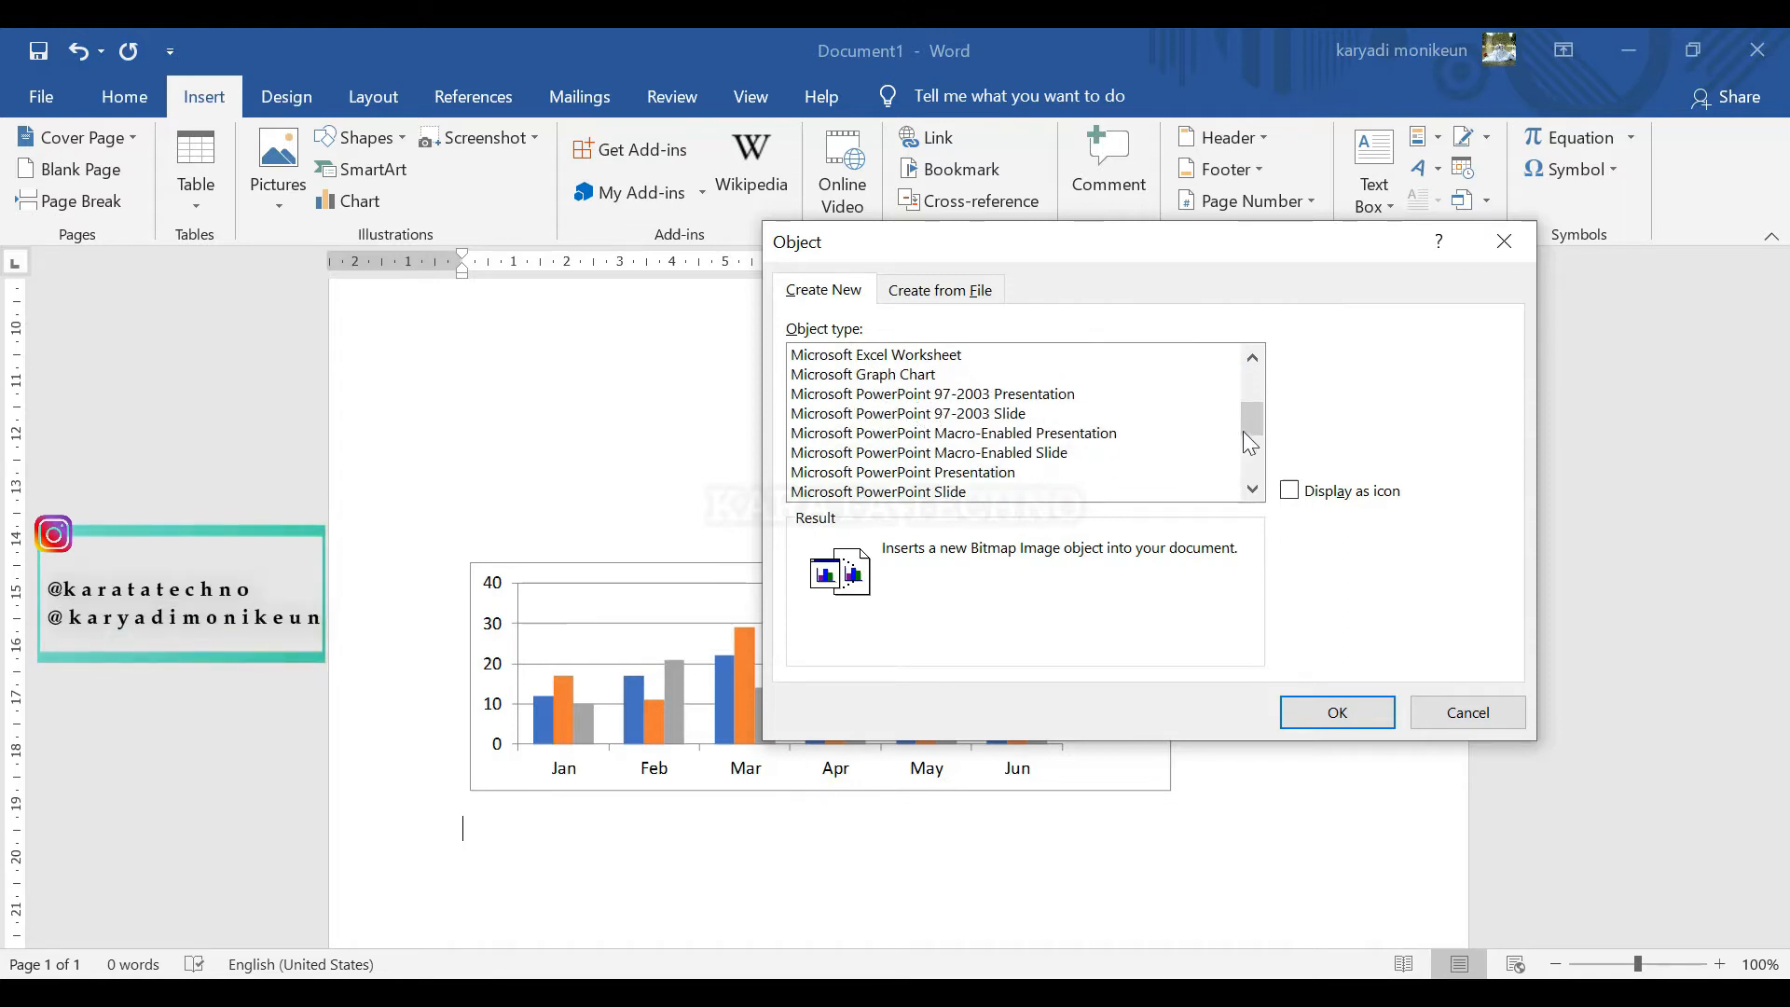
{"action": "left_click_drag", "start_coordinate": [1258, 412], "coordinate": [1262, 371]}
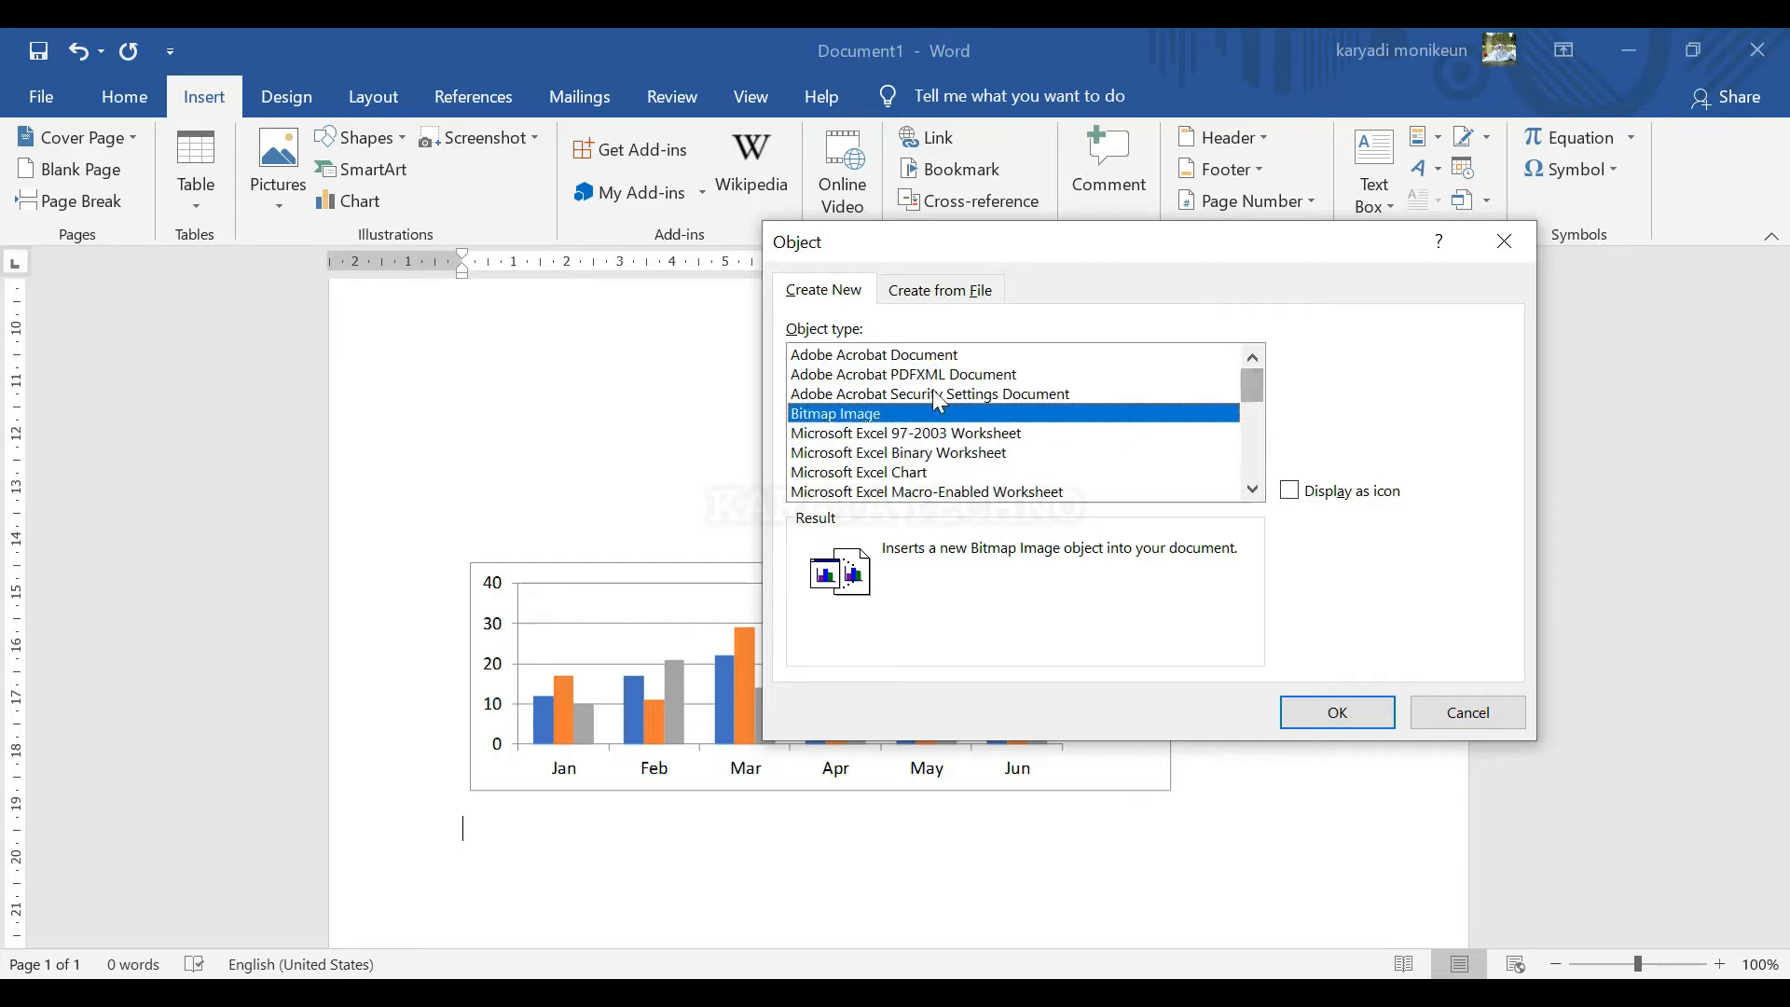
{"action": "left_click", "coordinate": [961, 306]}
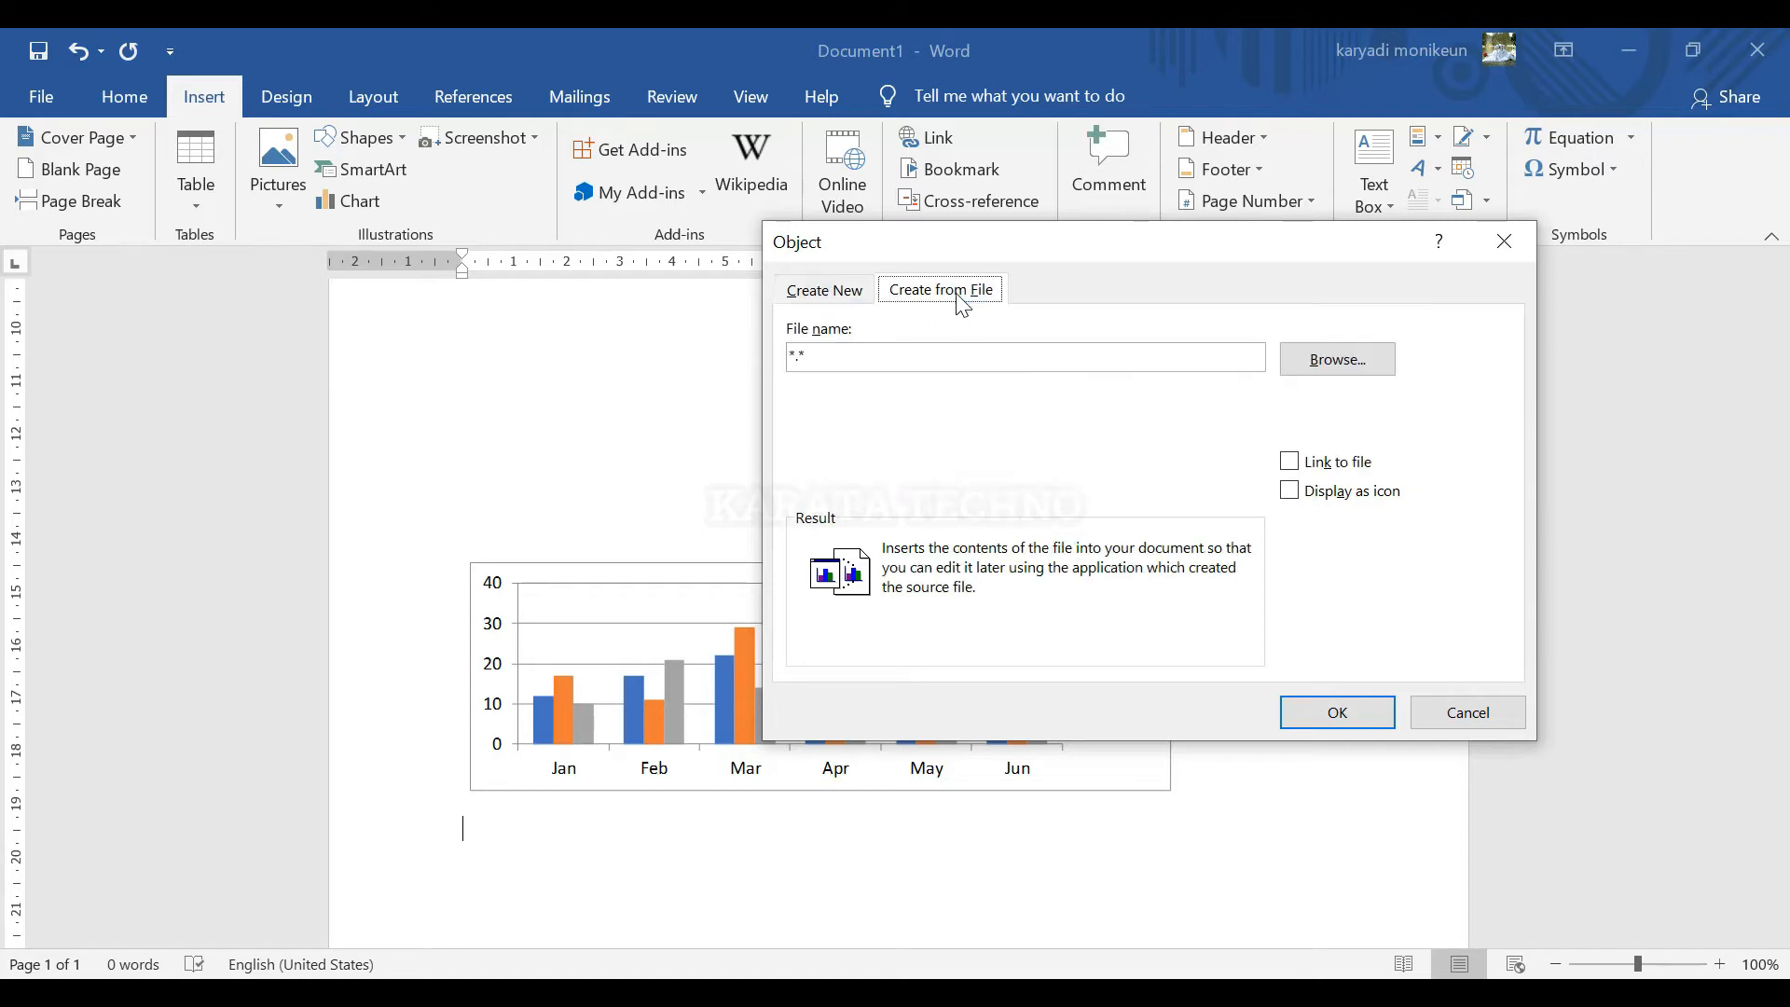
{"action": "left_click", "coordinate": [866, 294]}
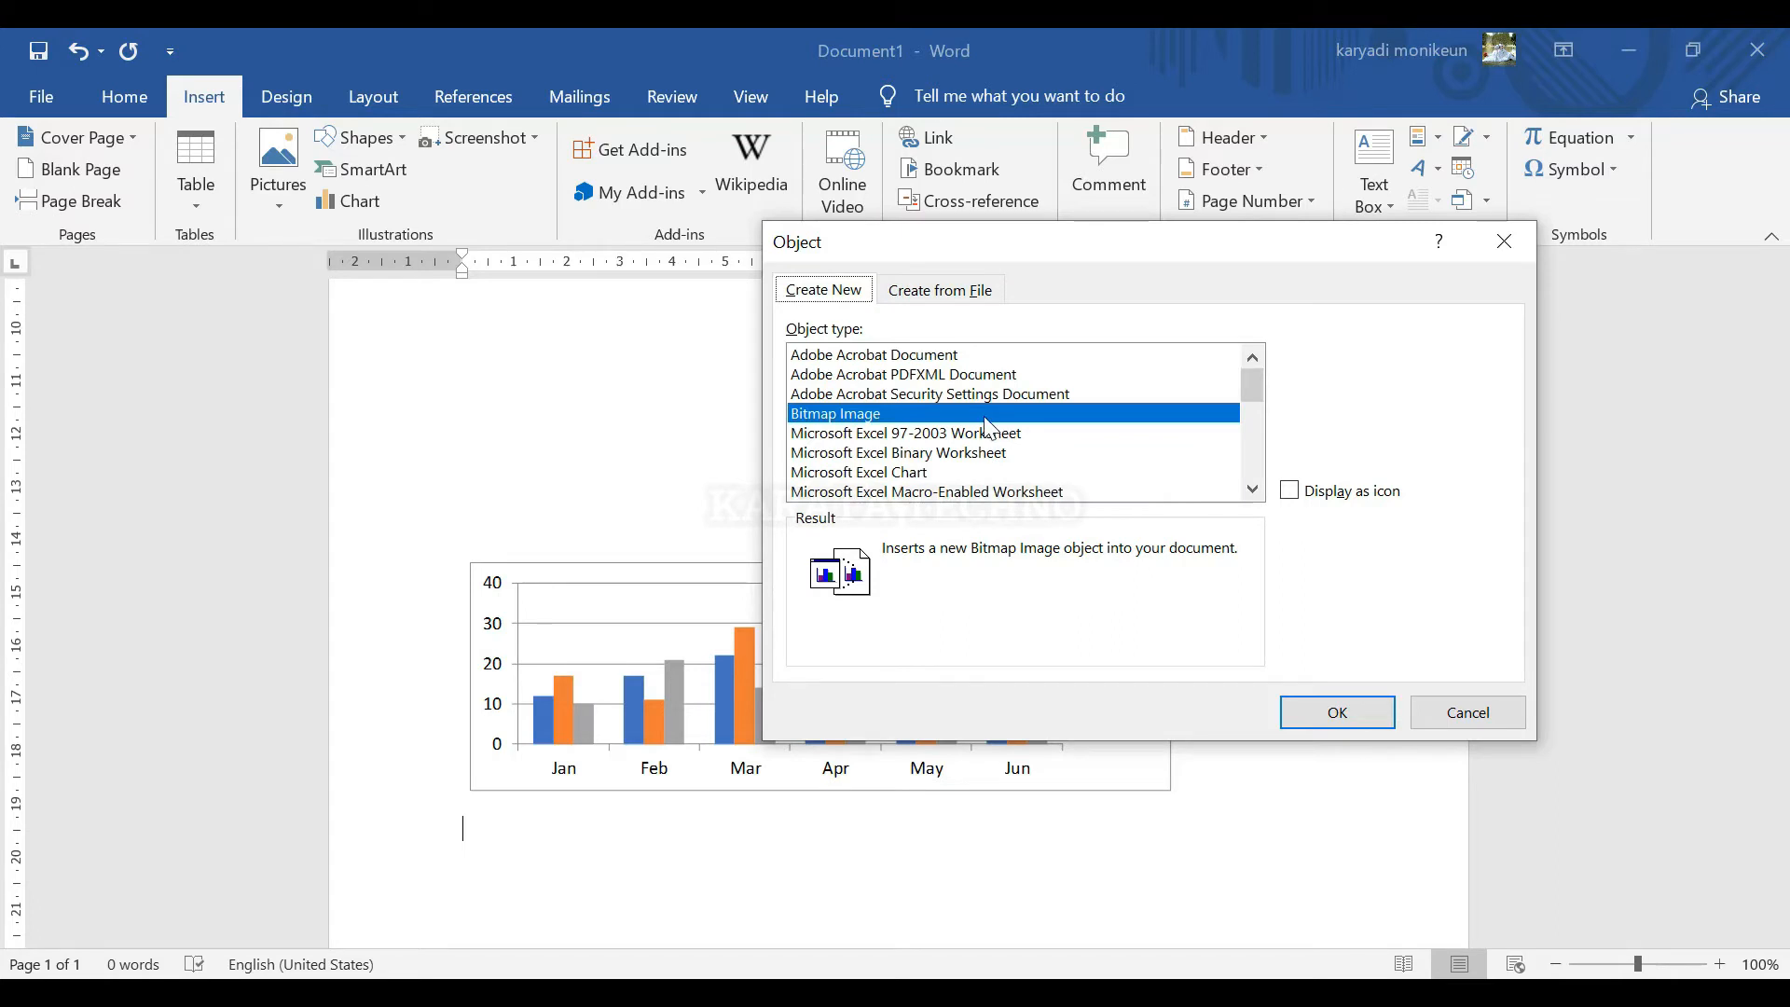
Step: Embed the Word file "insert chart.docx" from the "insert chart (OK)" folder on drive E: below the chart
{"action": "left_click", "coordinate": [961, 305]}
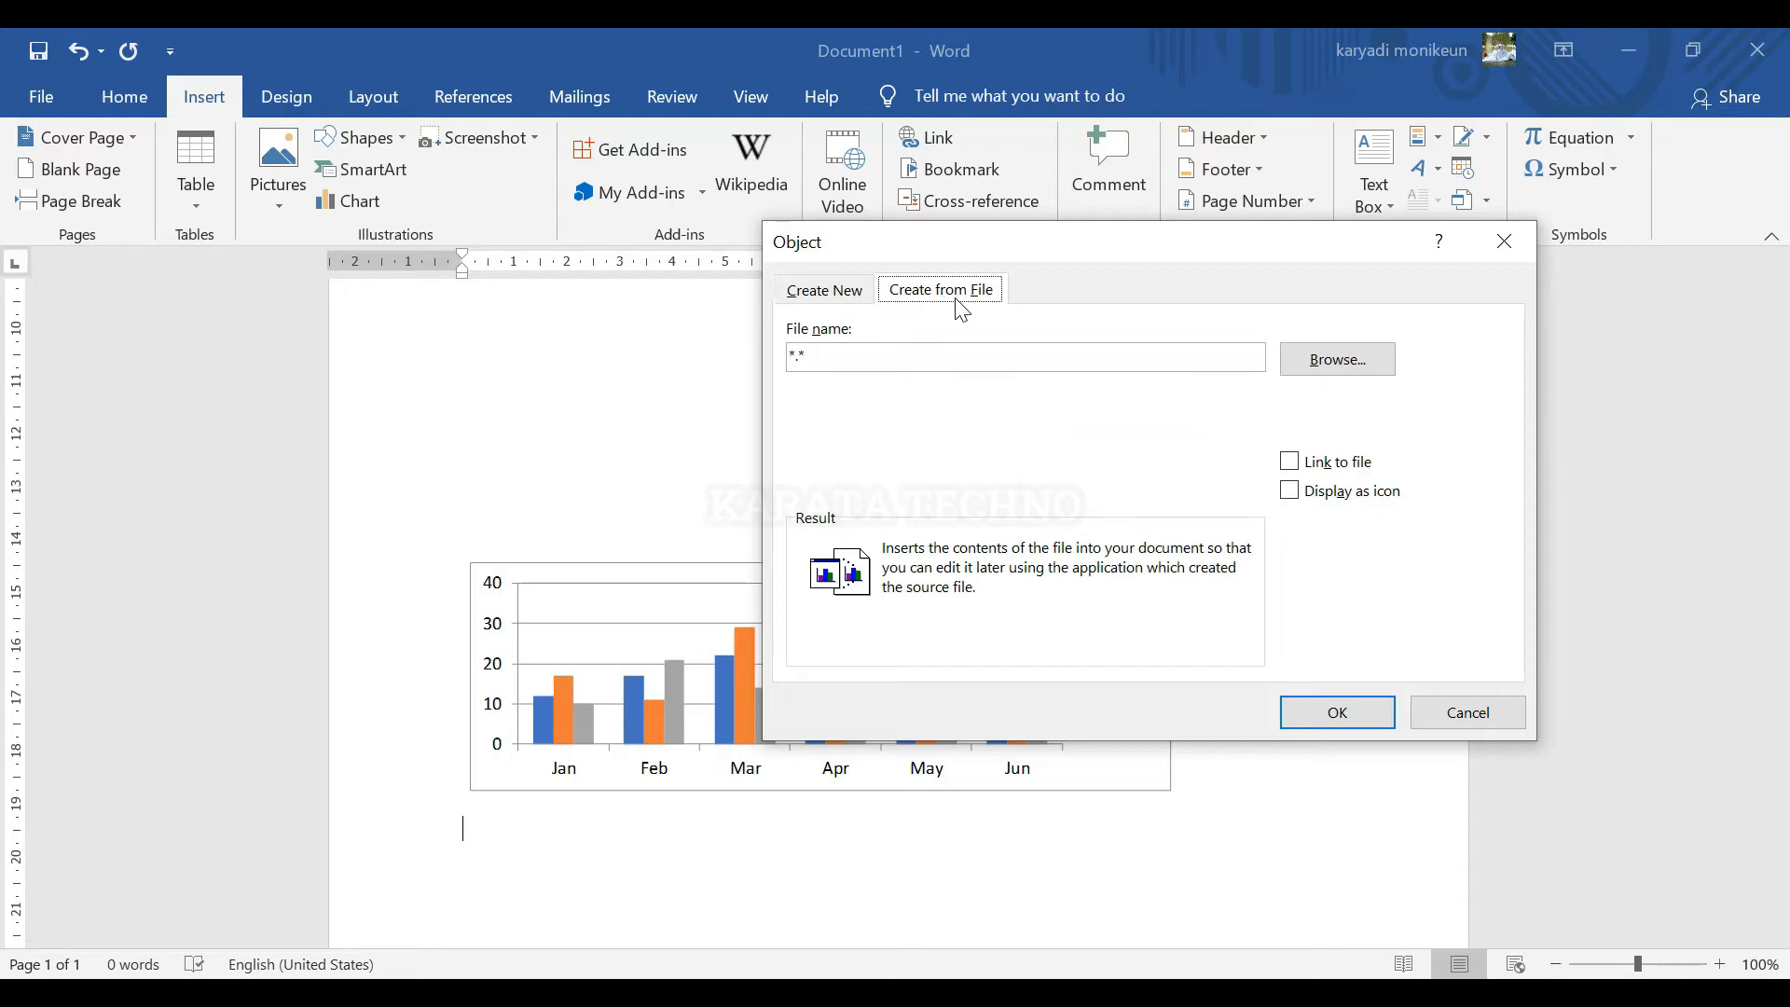
{"action": "left_click", "coordinate": [1337, 360]}
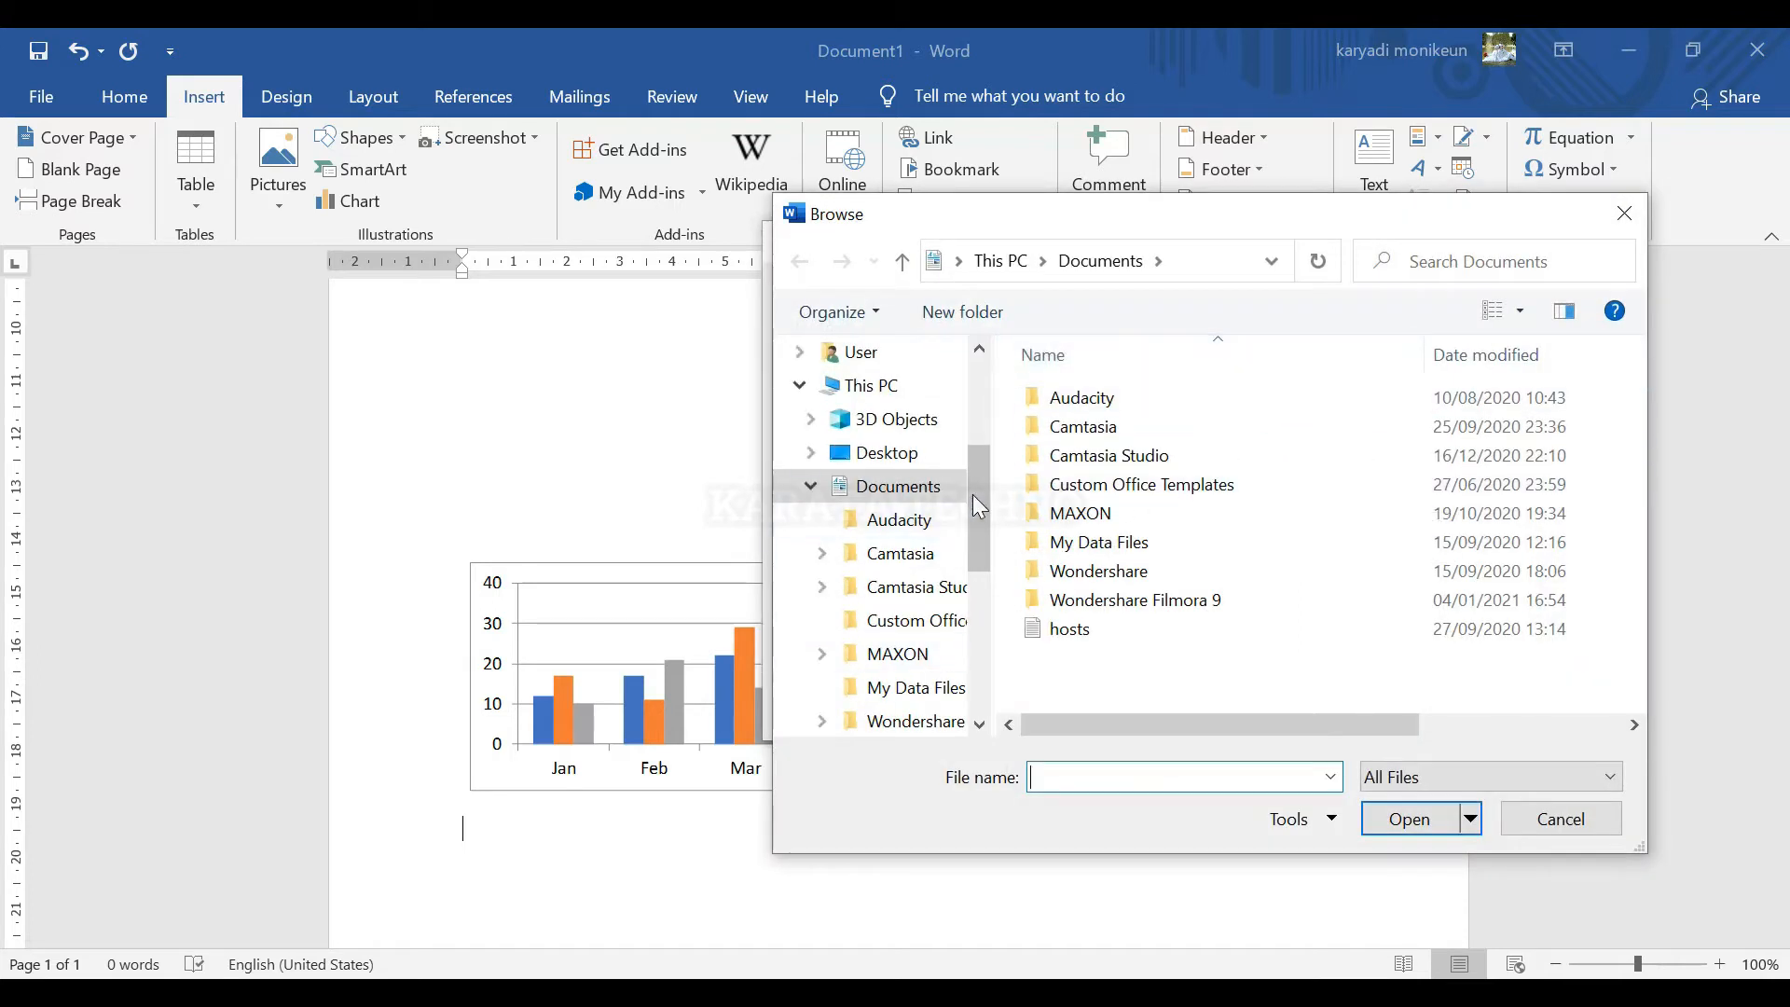
{"action": "left_click_drag", "start_coordinate": [971, 494], "coordinate": [992, 649]}
{"action": "left_click", "coordinate": [932, 563]}
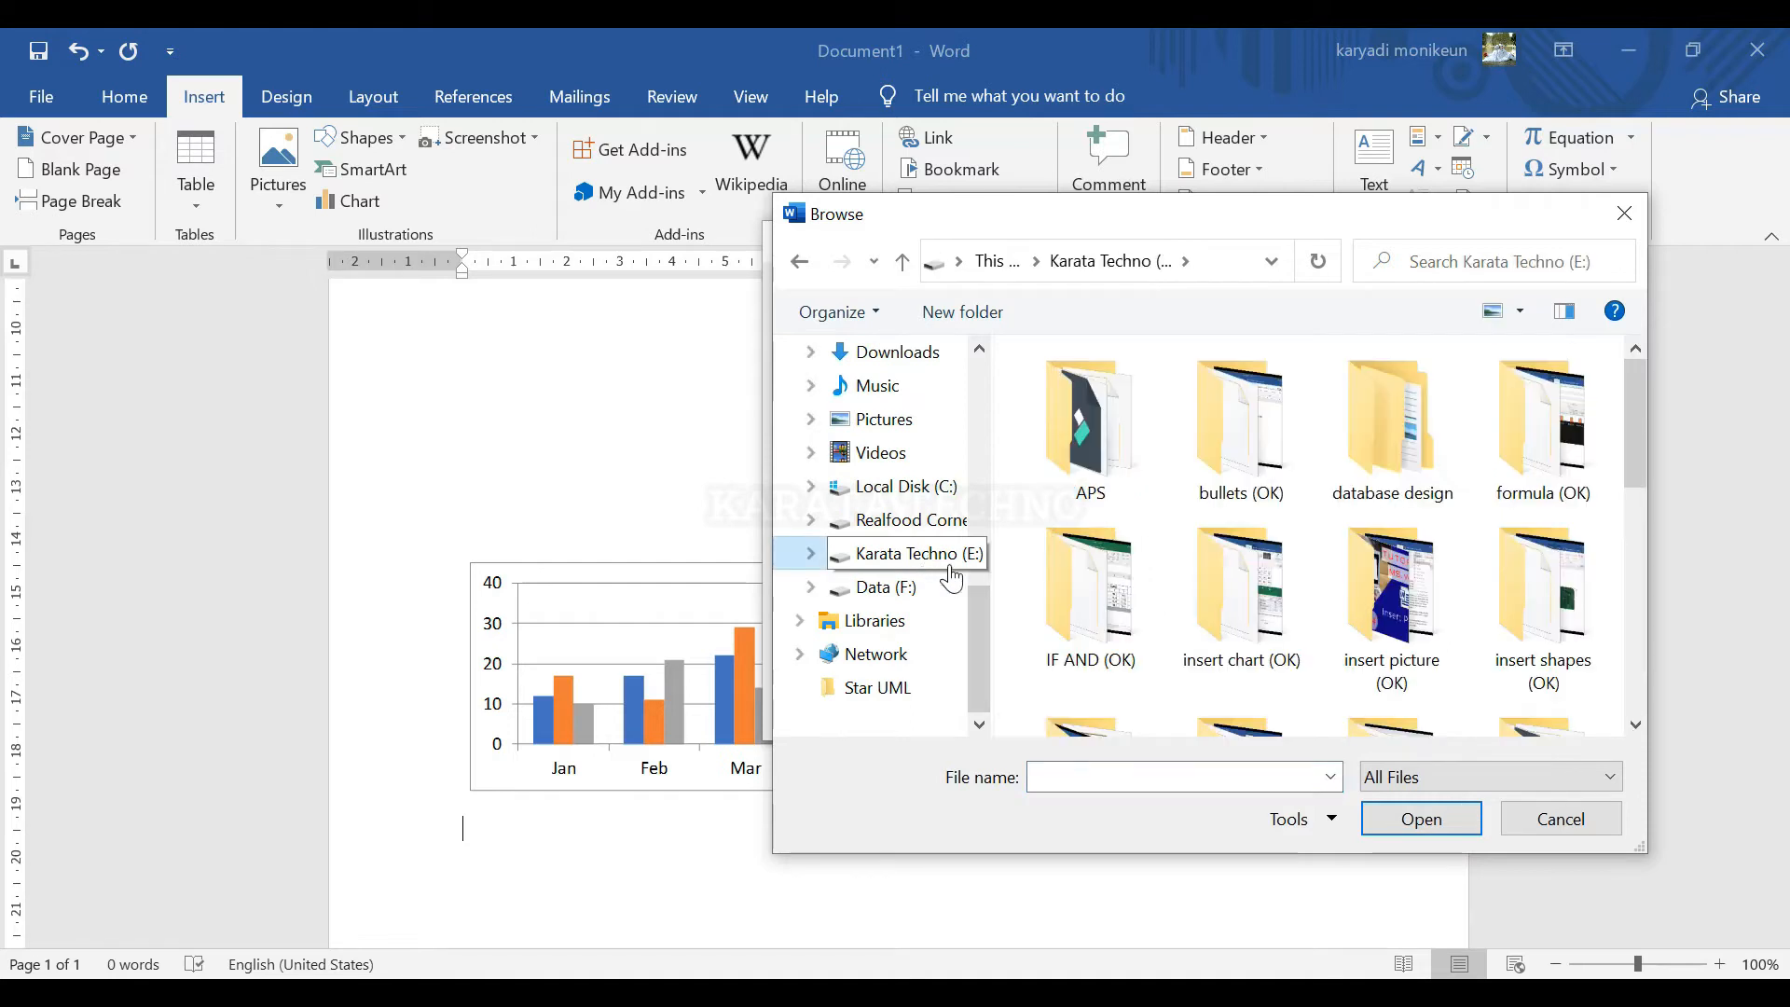
{"action": "scroll", "coordinate": [1408, 619], "scroll_direction": "down", "scroll_amount": 2}
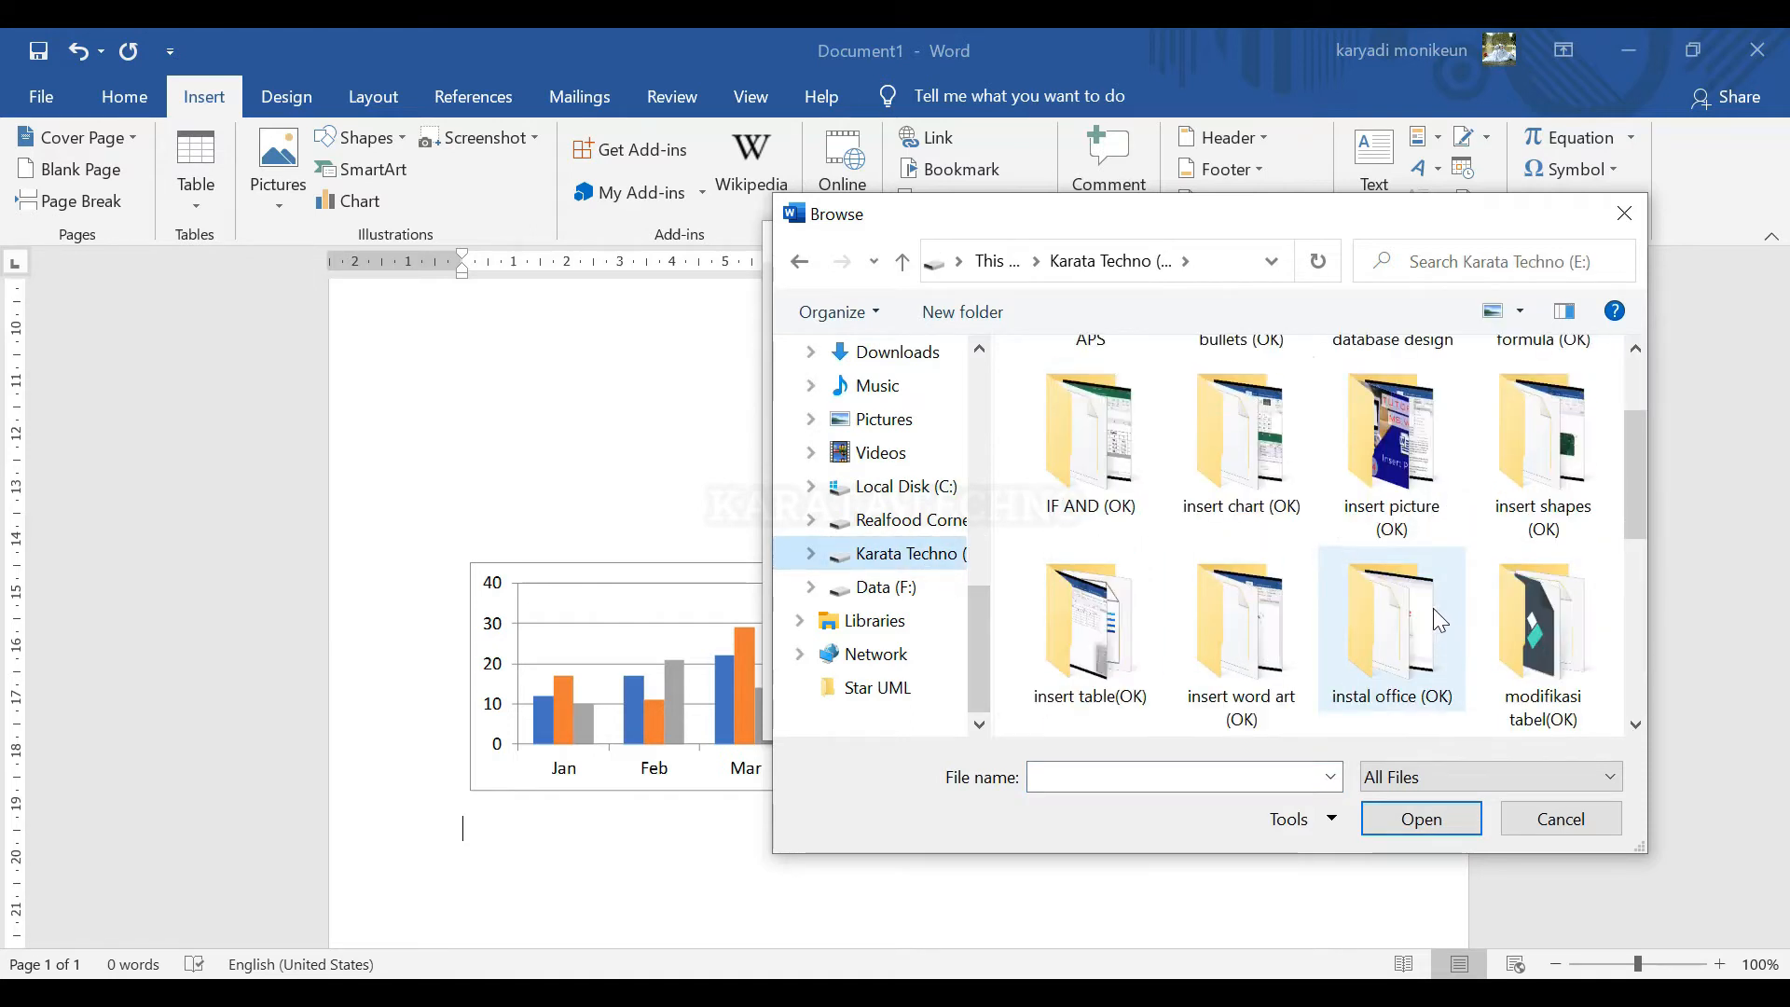
{"action": "double_click", "coordinate": [1231, 455]}
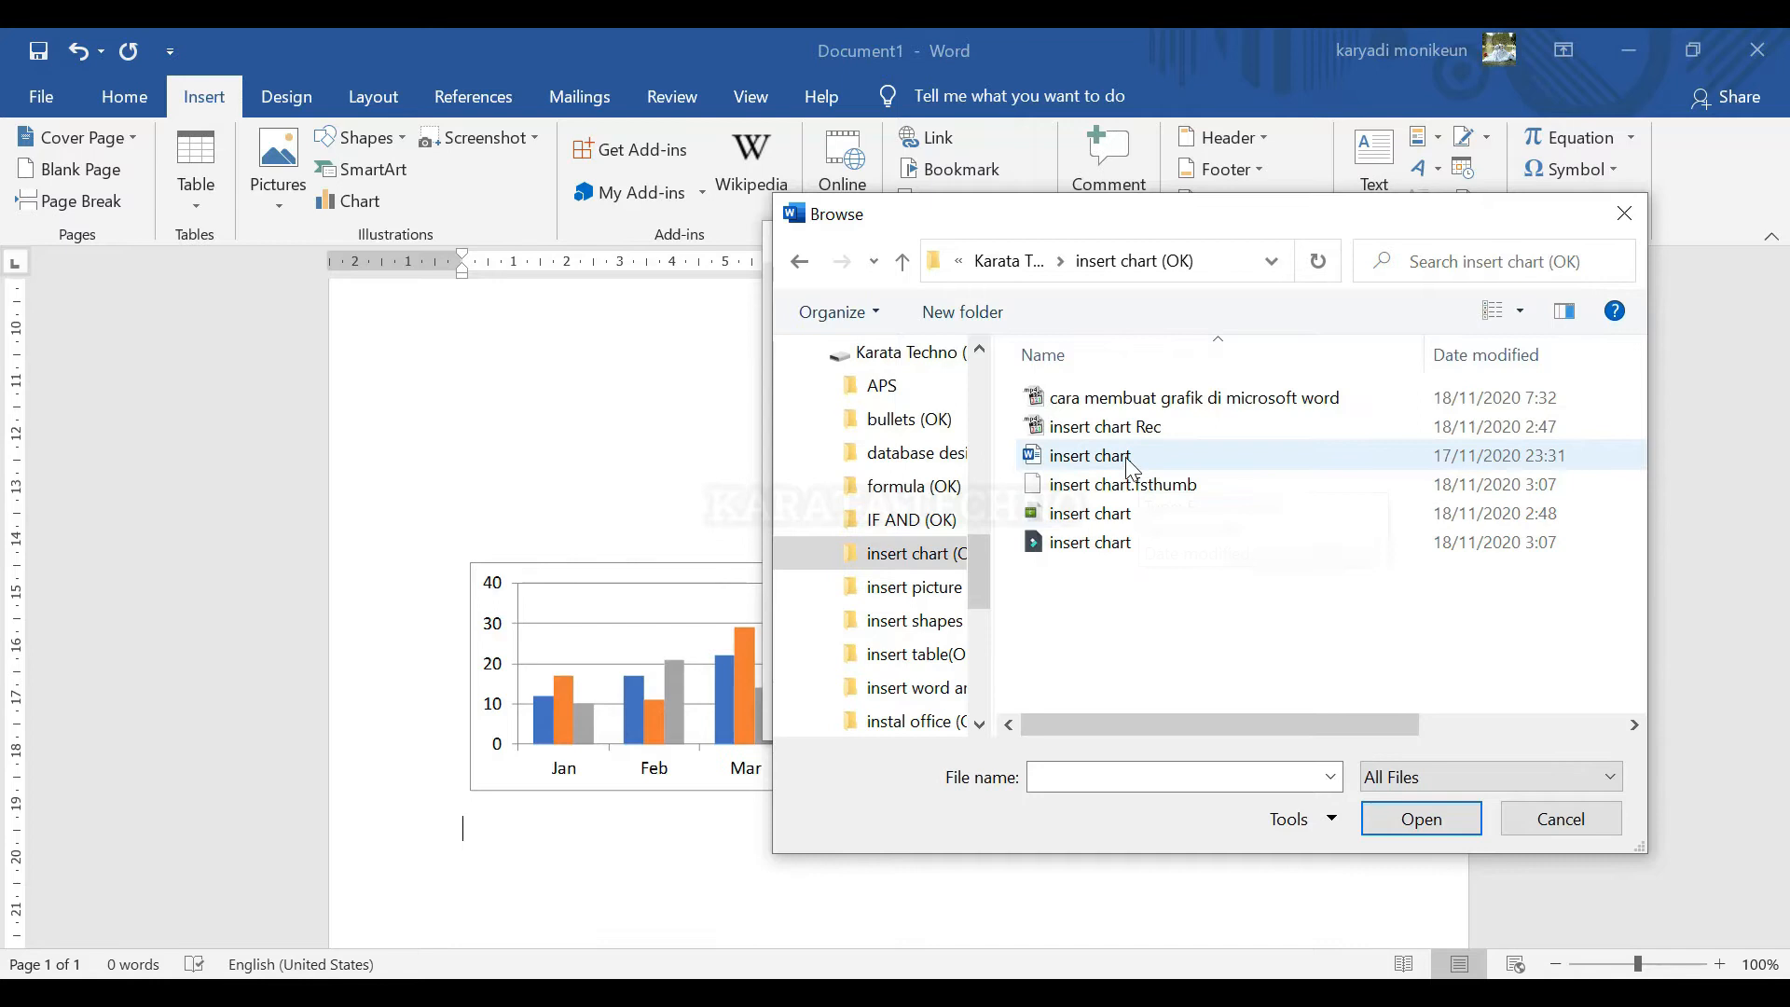
{"action": "left_click", "coordinate": [1145, 456]}
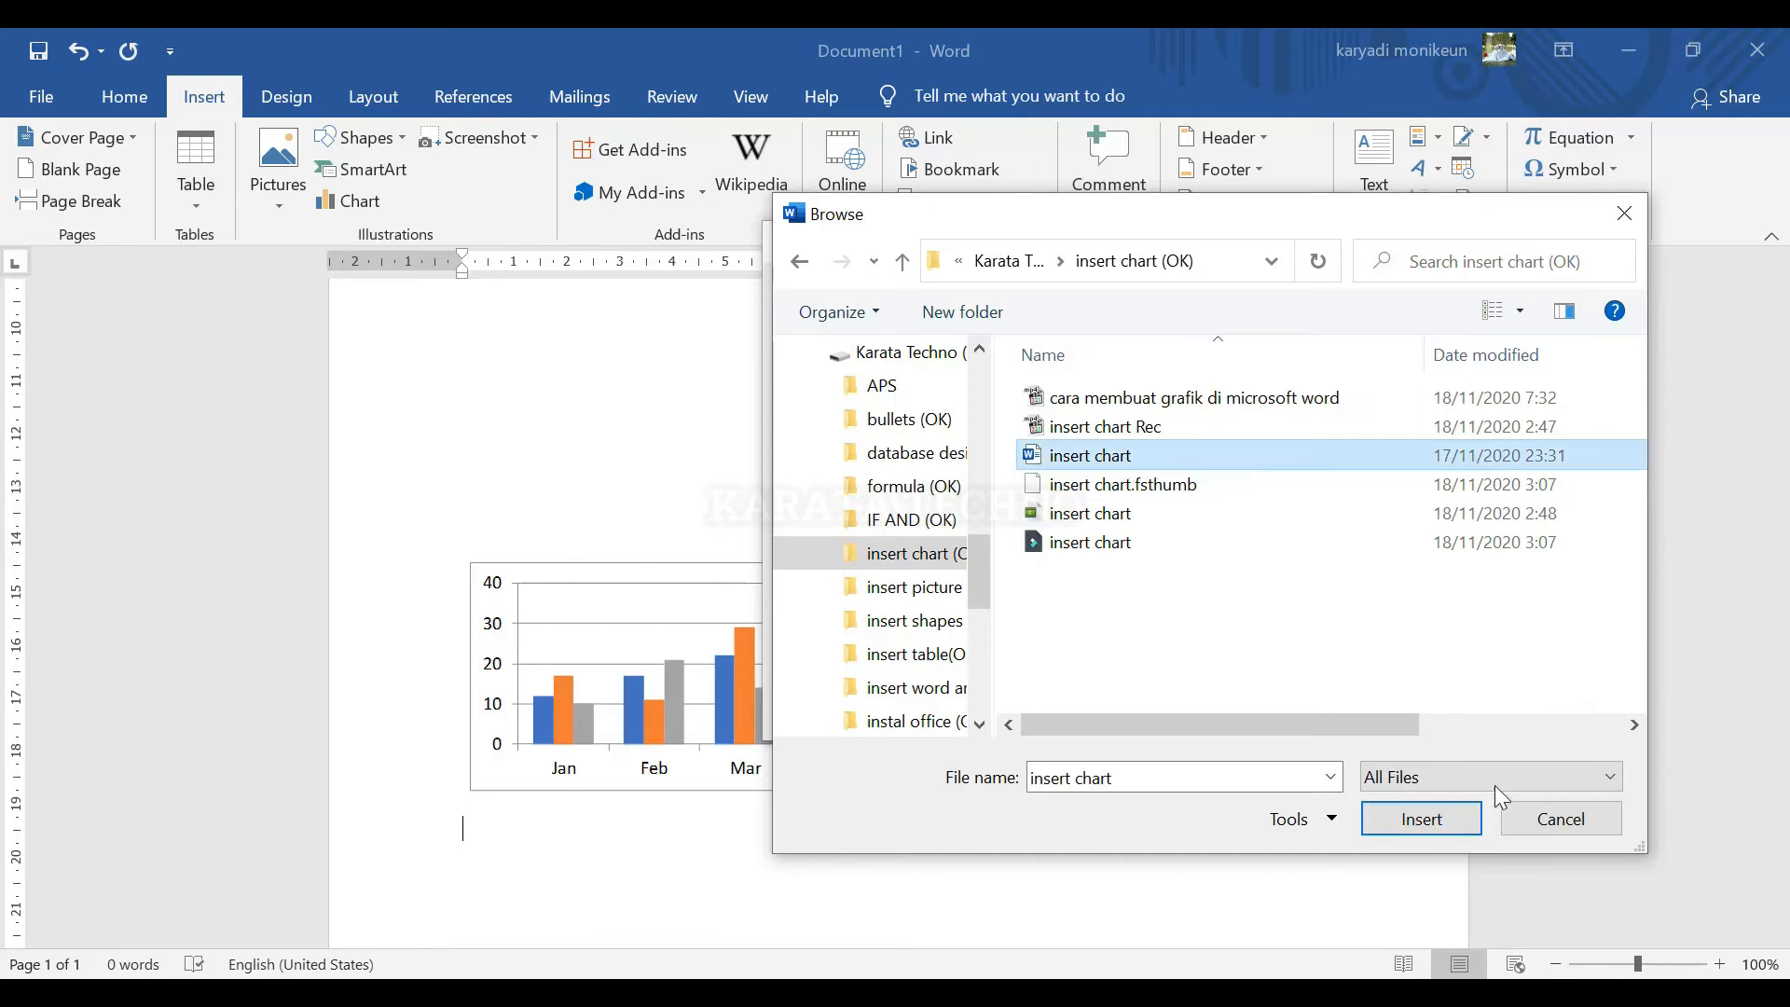
{"action": "left_click", "coordinate": [1421, 820]}
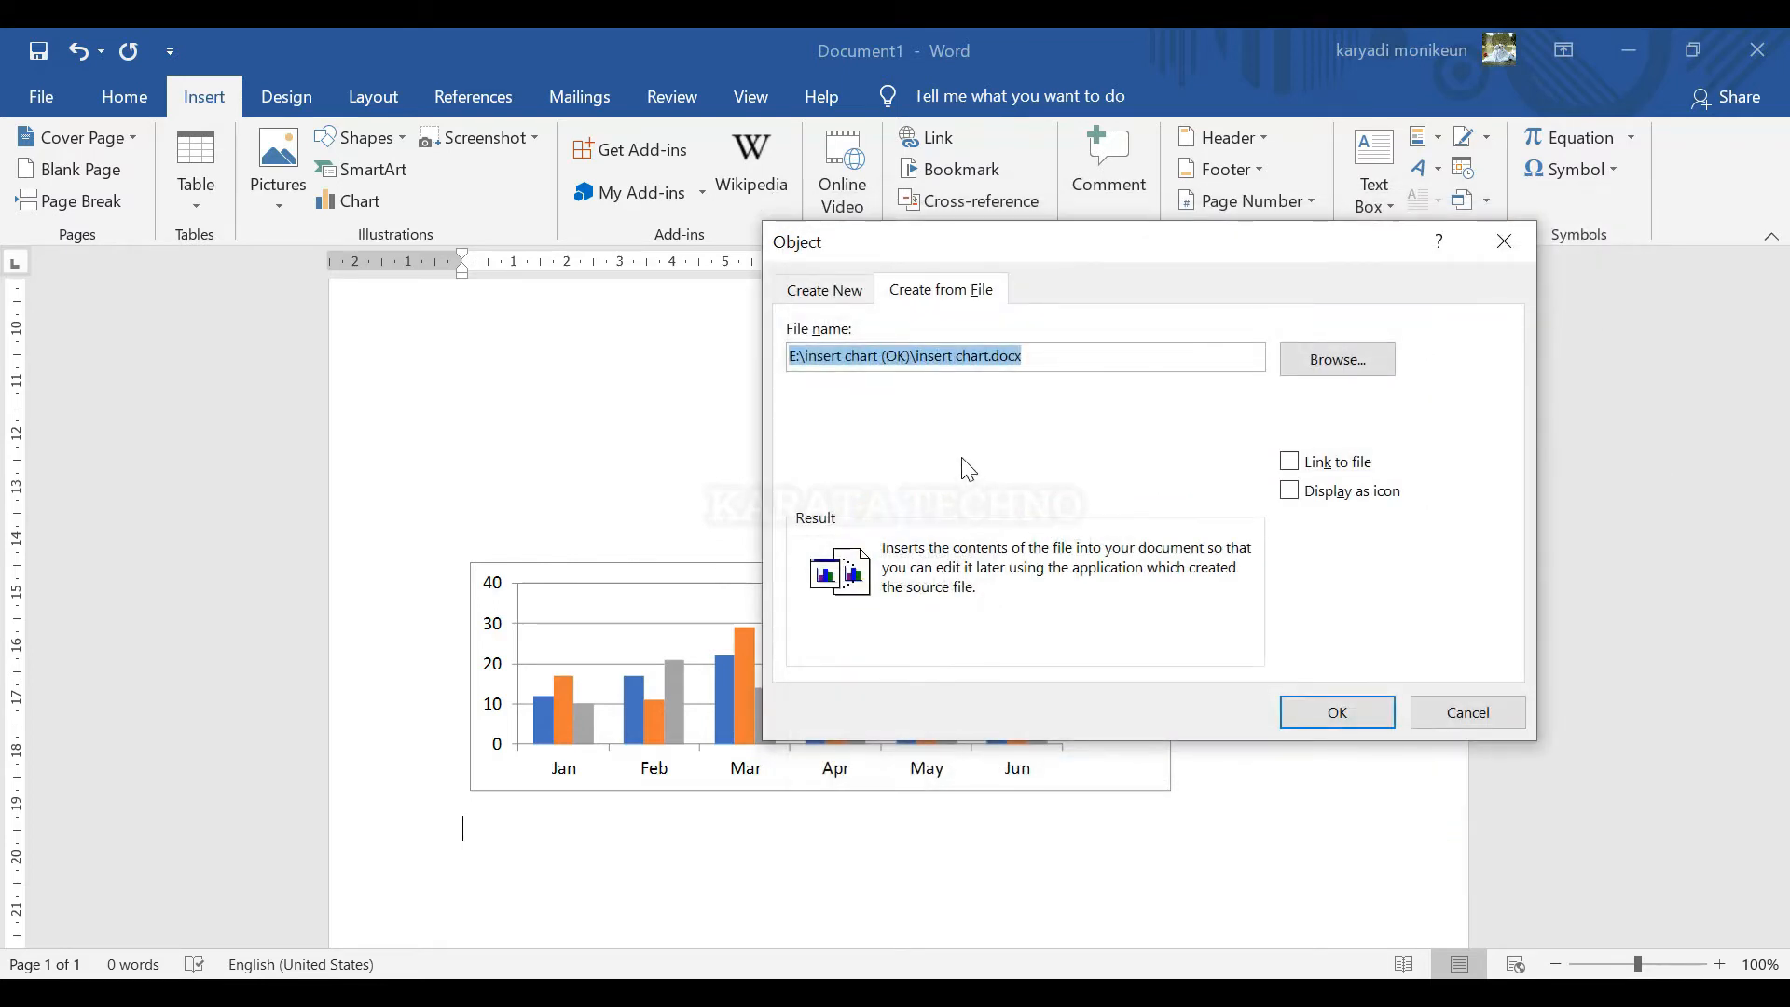
{"action": "left_click", "coordinate": [1336, 713]}
Step: Examine the embedded Word document in the page and in its own window, then return to the main document
{"action": "scroll", "coordinate": [1063, 631], "scroll_direction": "down", "scroll_amount": 10}
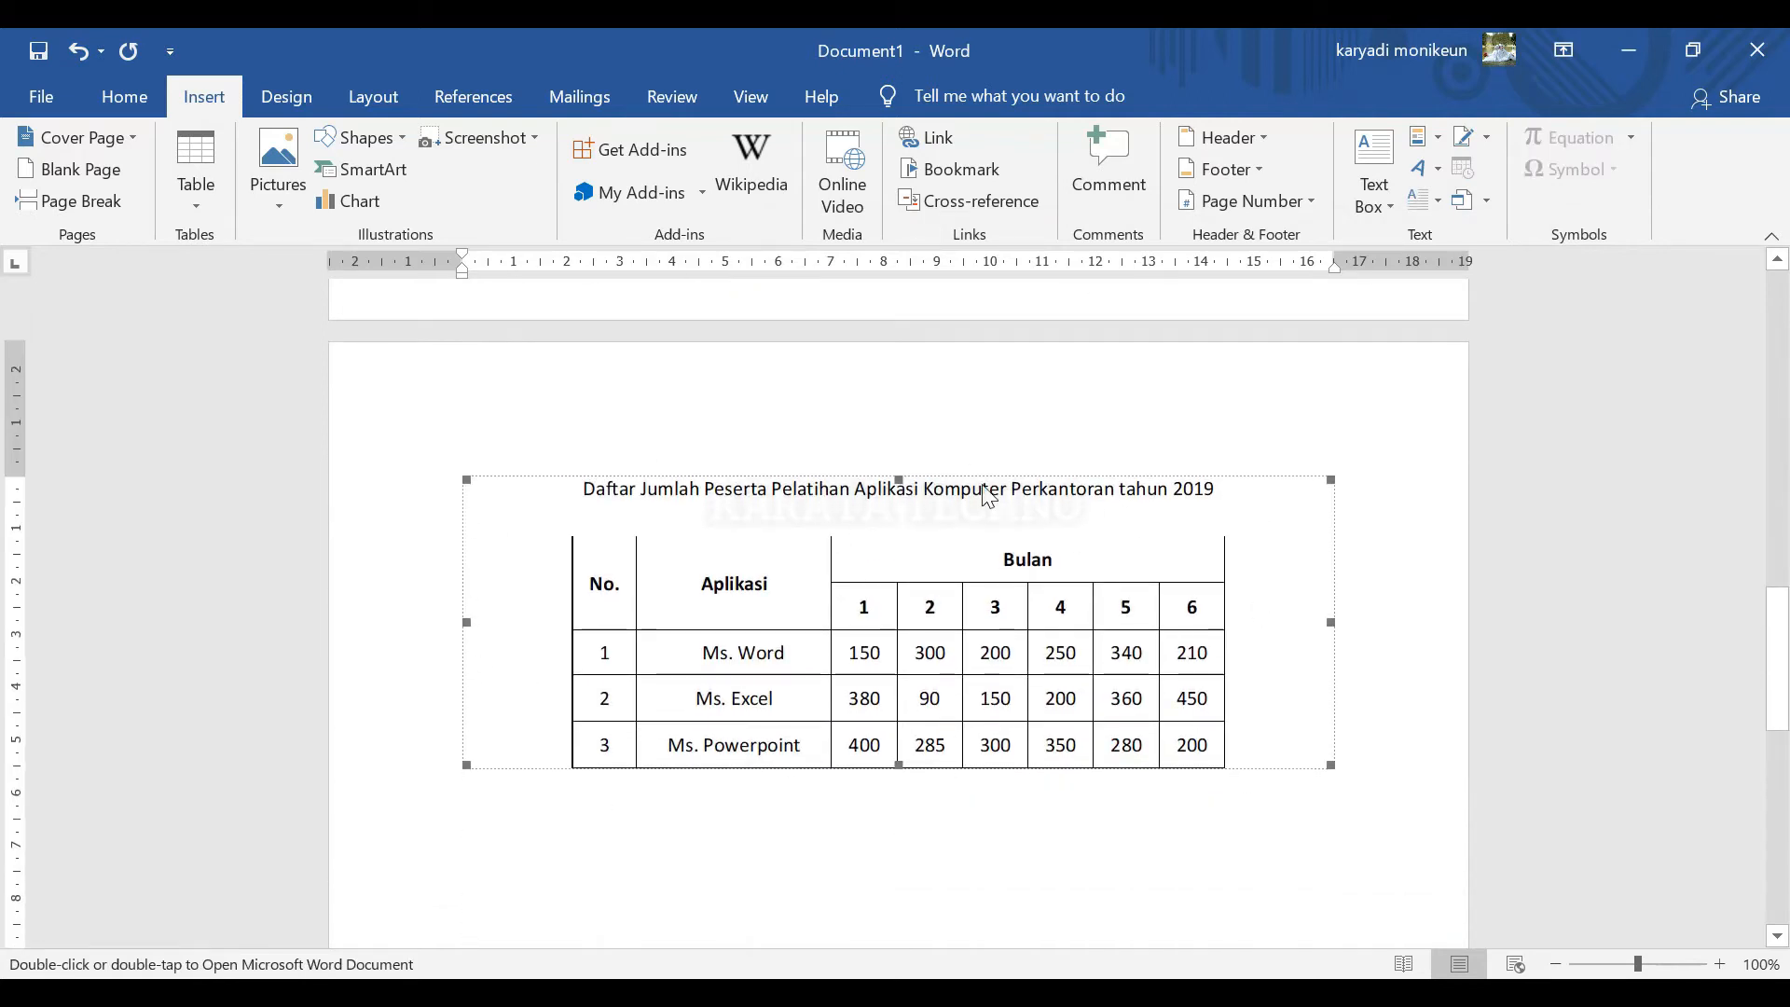
{"action": "scroll", "coordinate": [925, 727], "scroll_direction": "down", "scroll_amount": 2}
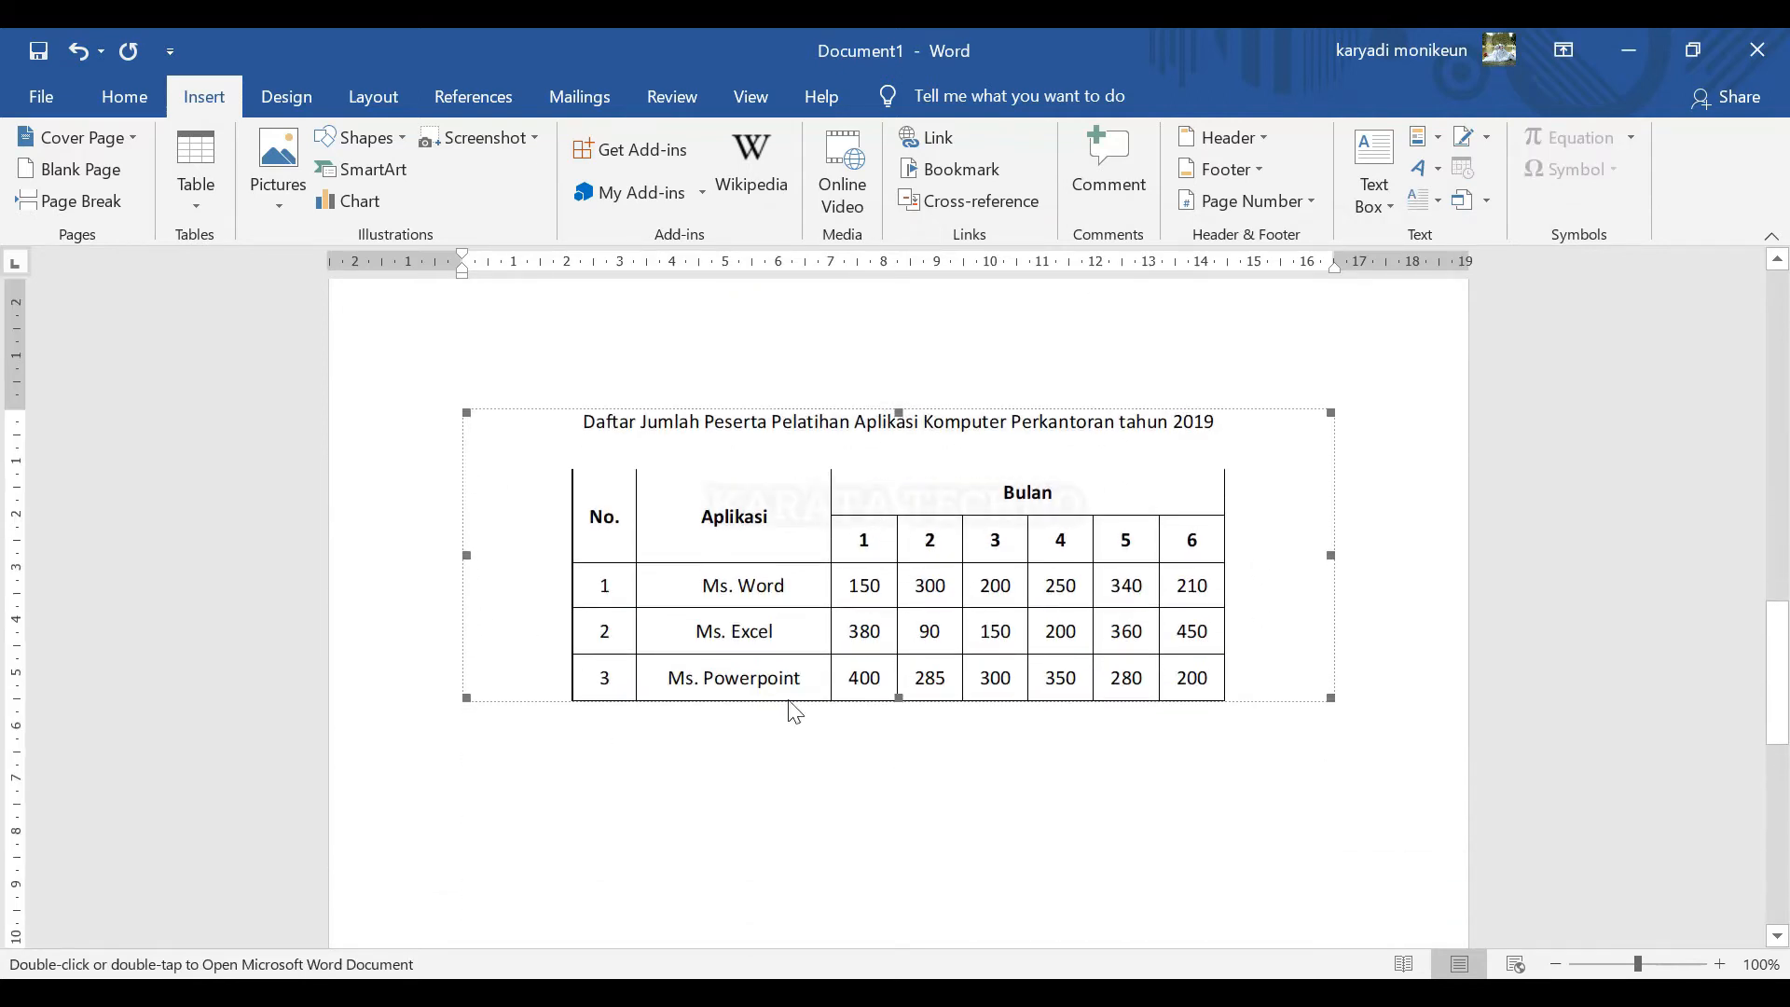
{"action": "scroll", "coordinate": [926, 650], "scroll_direction": "up", "scroll_amount": 1}
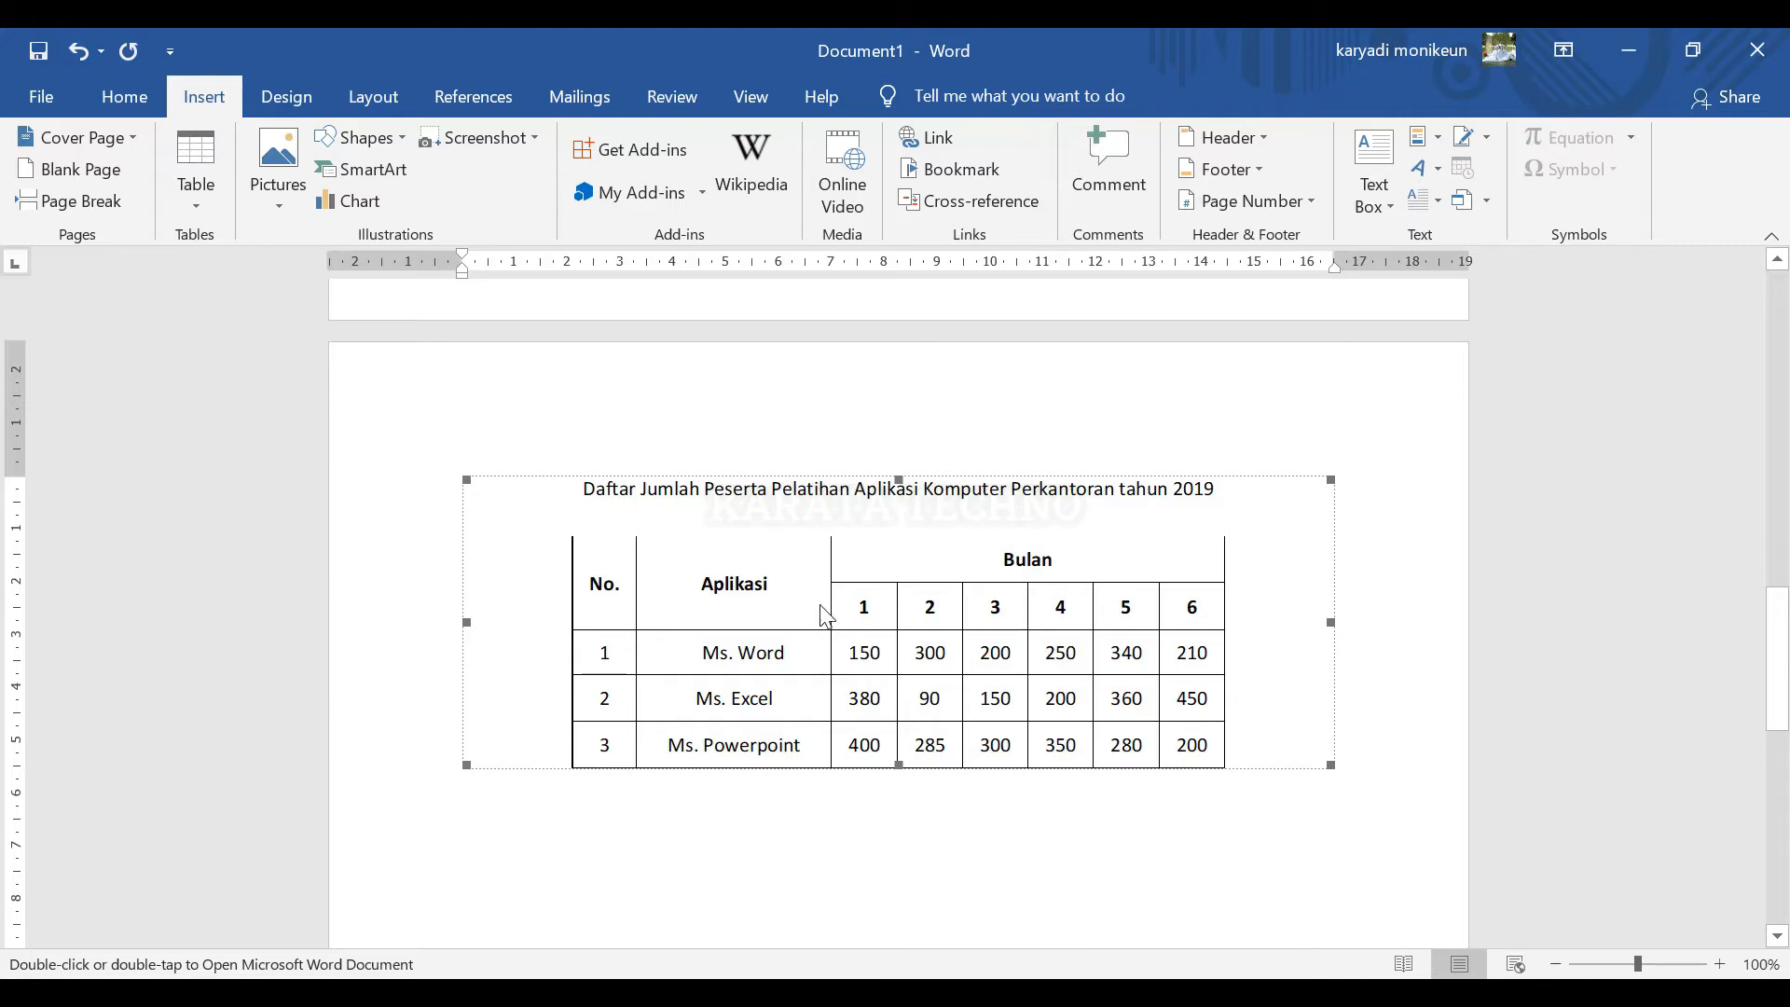
{"action": "double_click", "coordinate": [907, 553]}
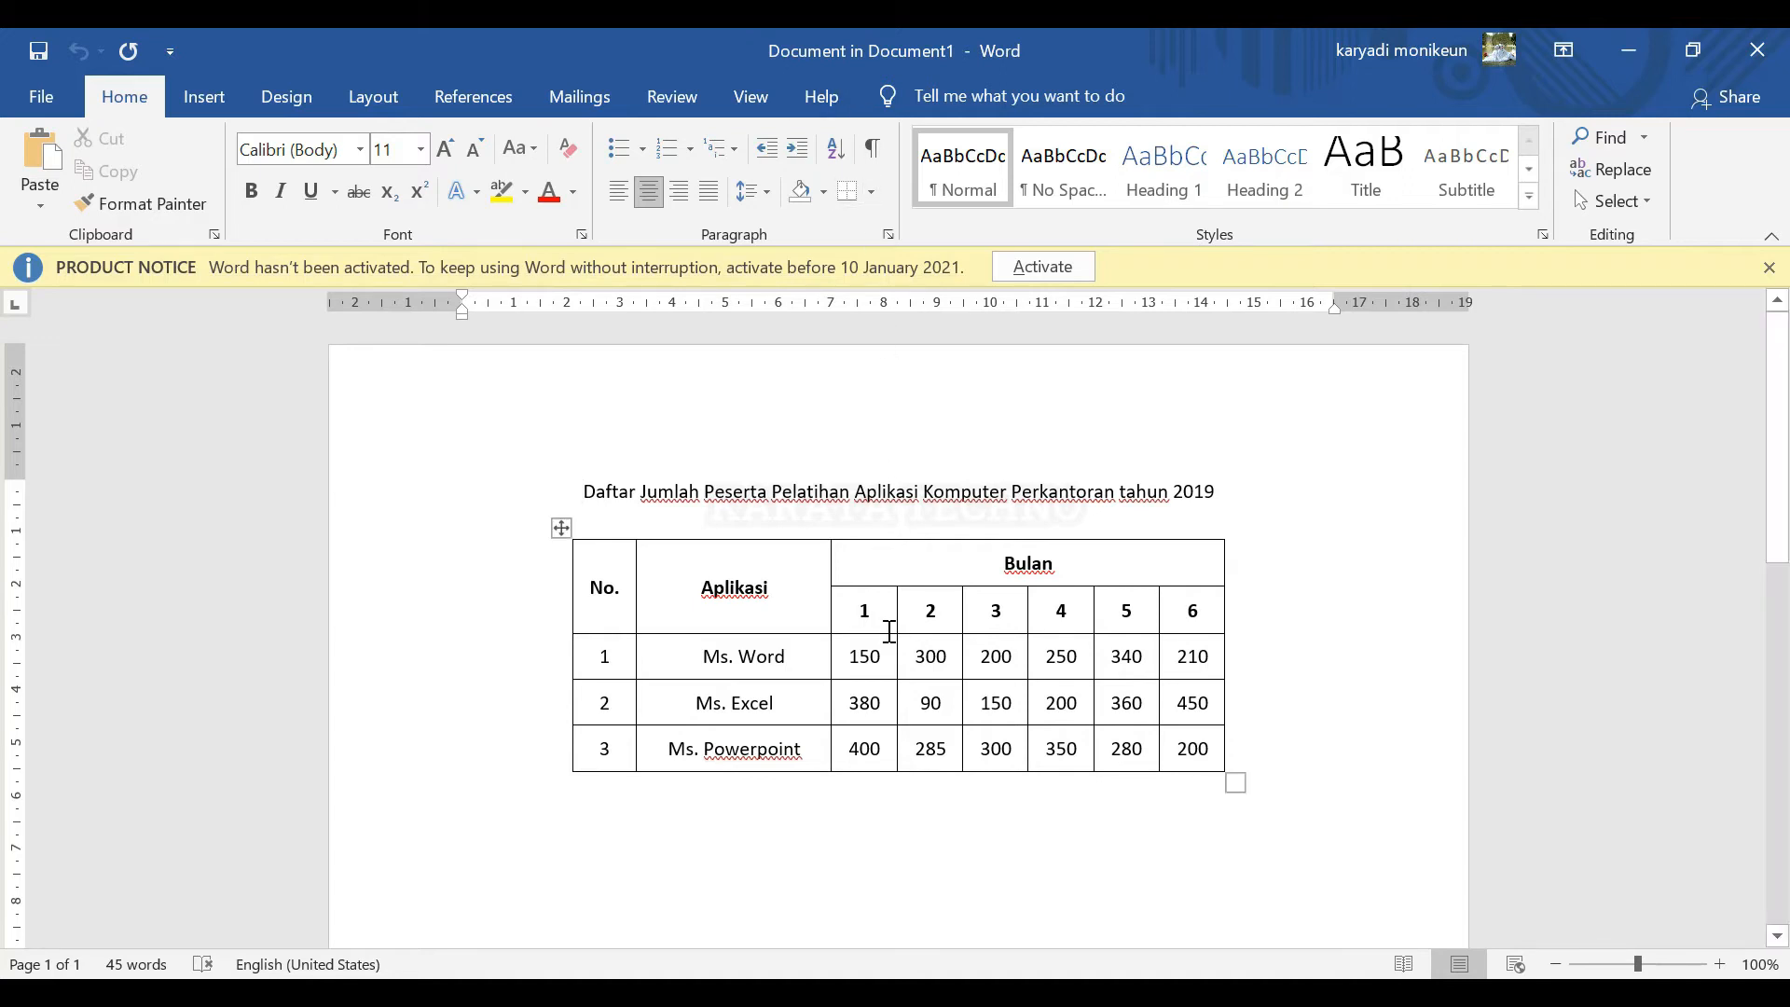
{"action": "scroll", "coordinate": [890, 631], "scroll_direction": "down", "scroll_amount": 10}
{"action": "scroll", "coordinate": [889, 625], "scroll_direction": "up", "scroll_amount": 5}
{"action": "key", "text": "Escape"}
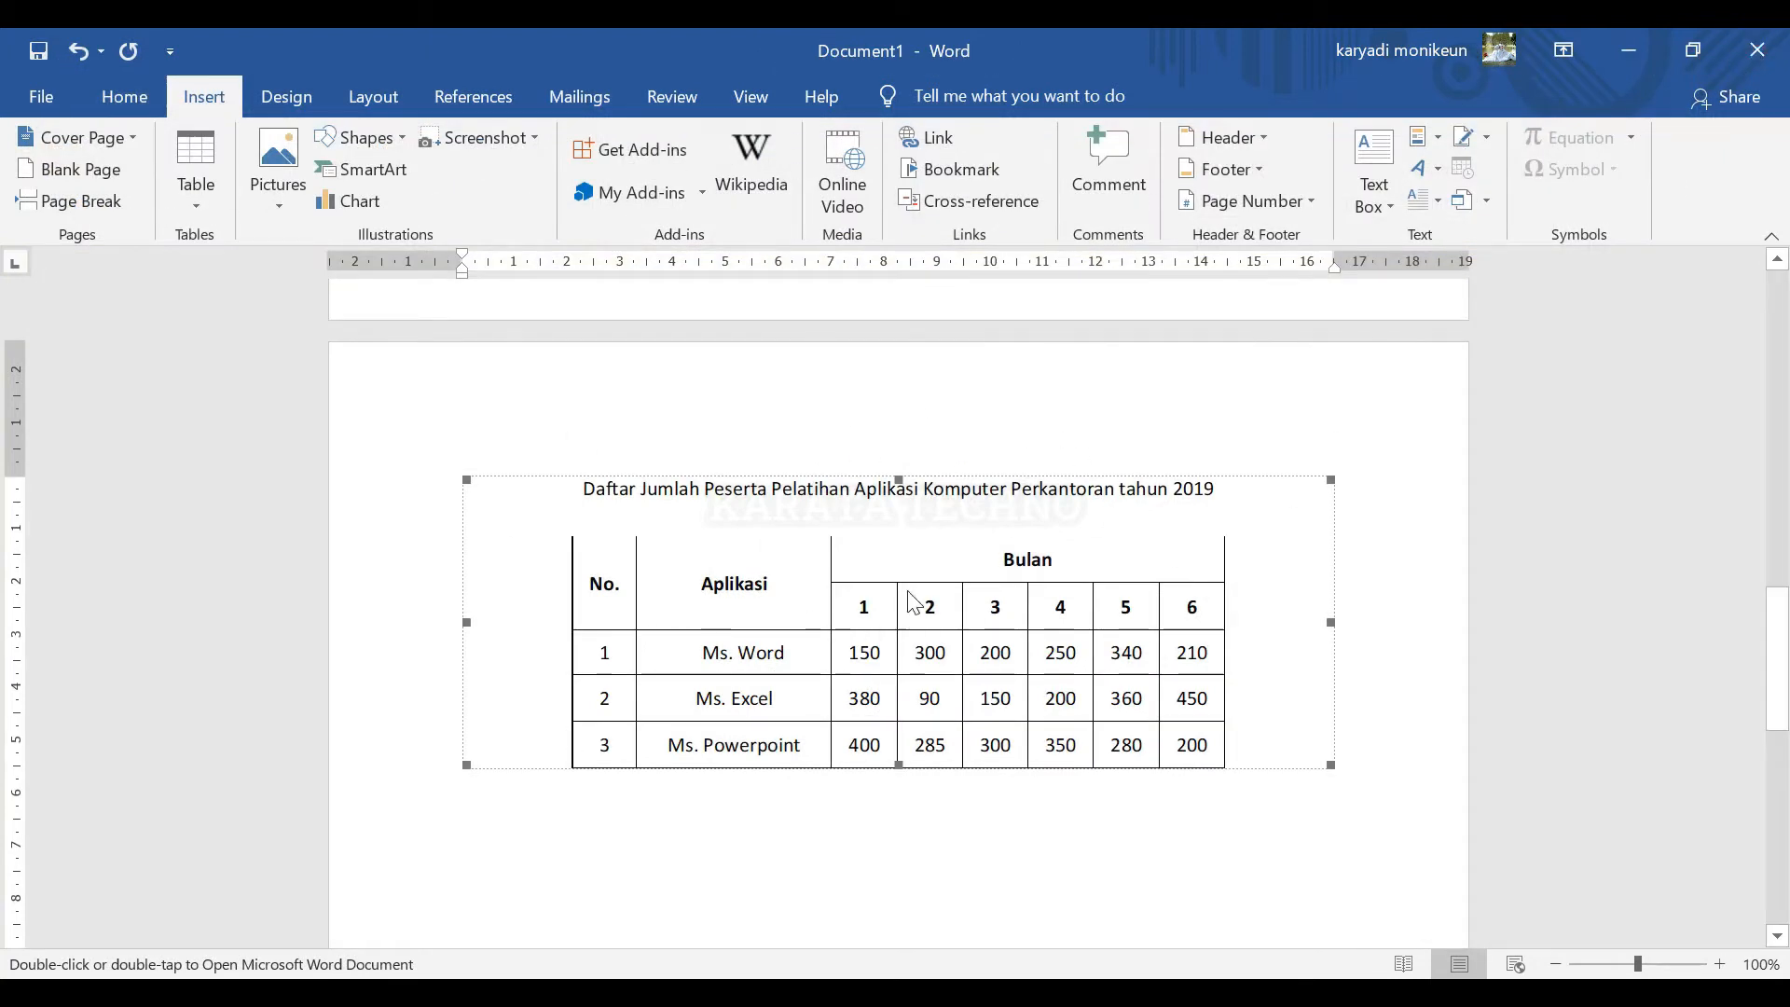
Step: In the embedded Word document, set the Ms. Word value for month 1 to 50 and return to the main document
{"action": "double_click", "coordinate": [877, 655]}
{"action": "left_click_drag", "start_coordinate": [882, 656], "coordinate": [854, 658]}
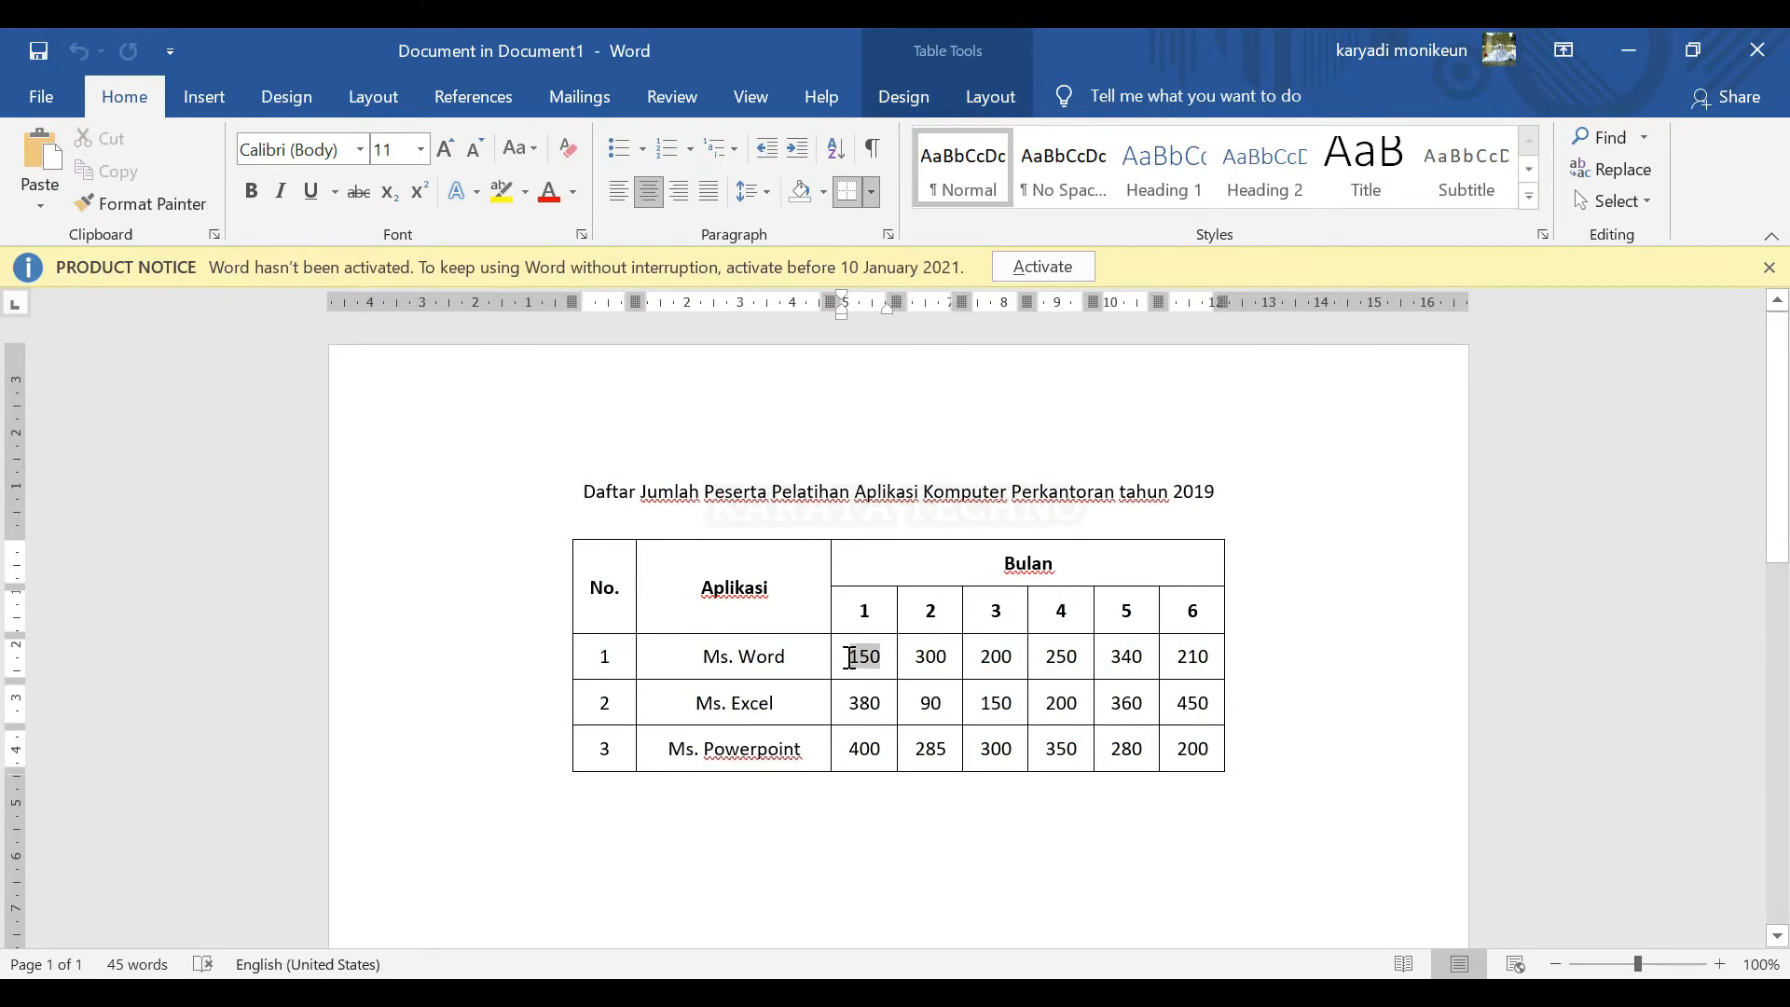
{"action": "type", "text": "5"}
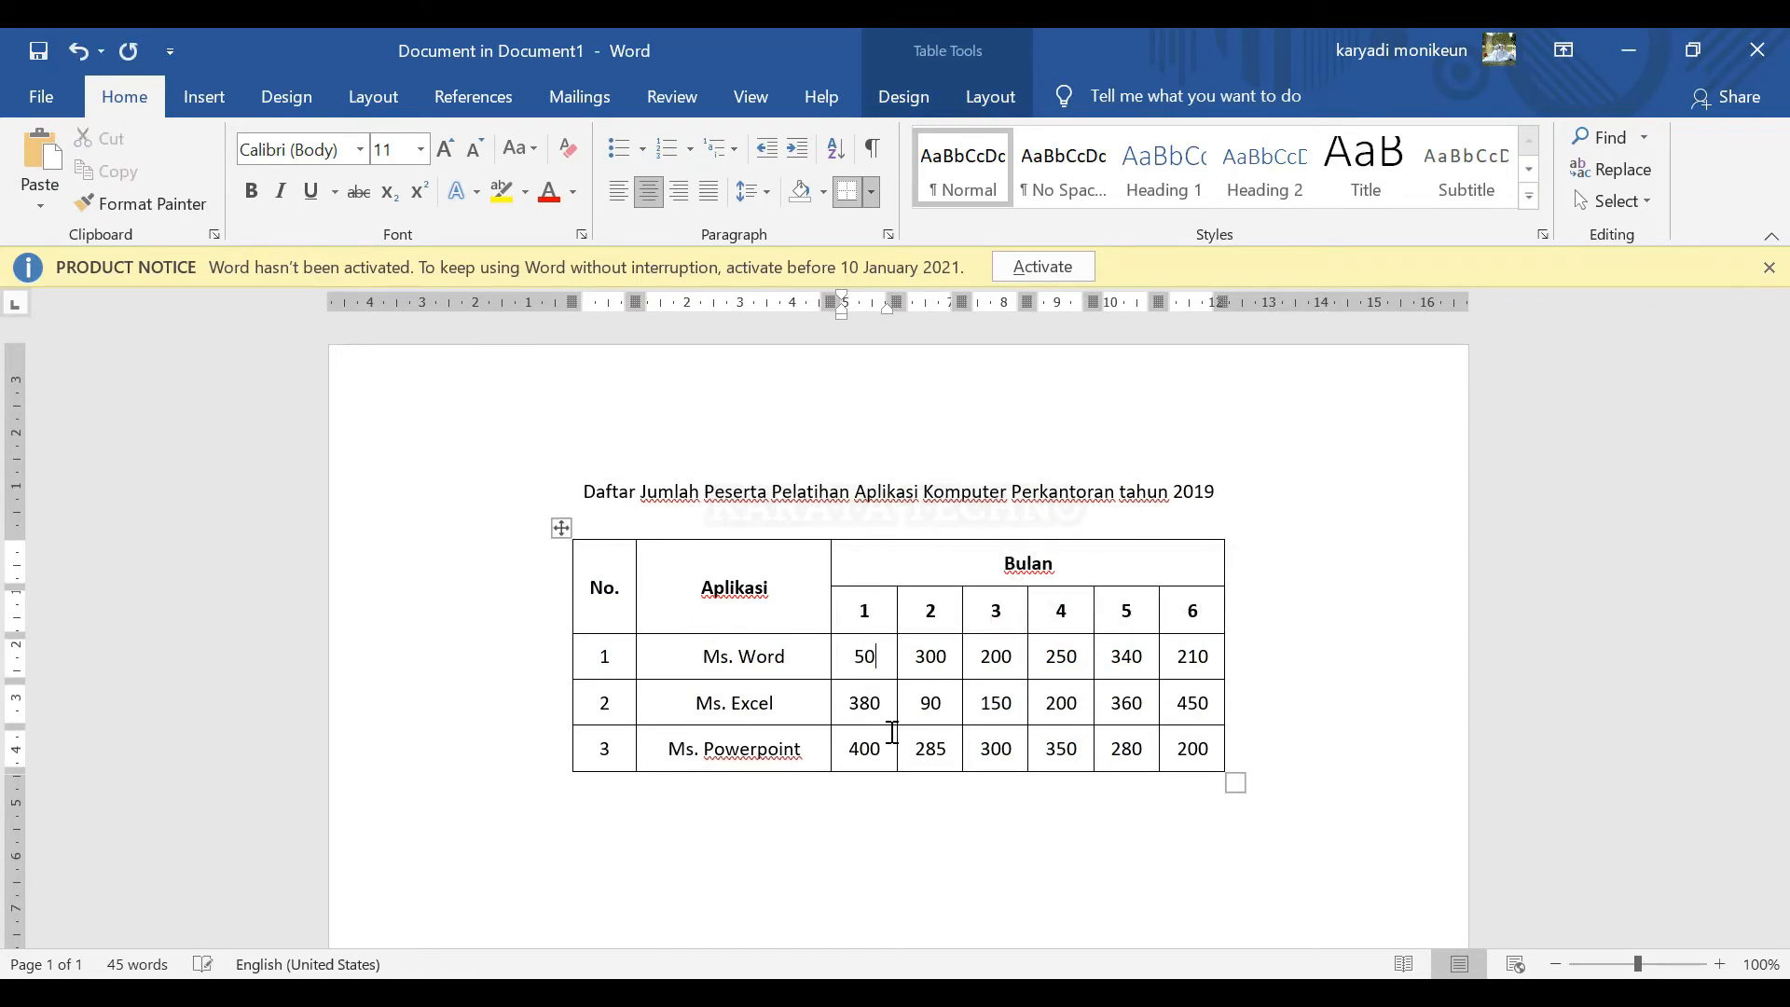
{"action": "left_click", "coordinate": [933, 706]}
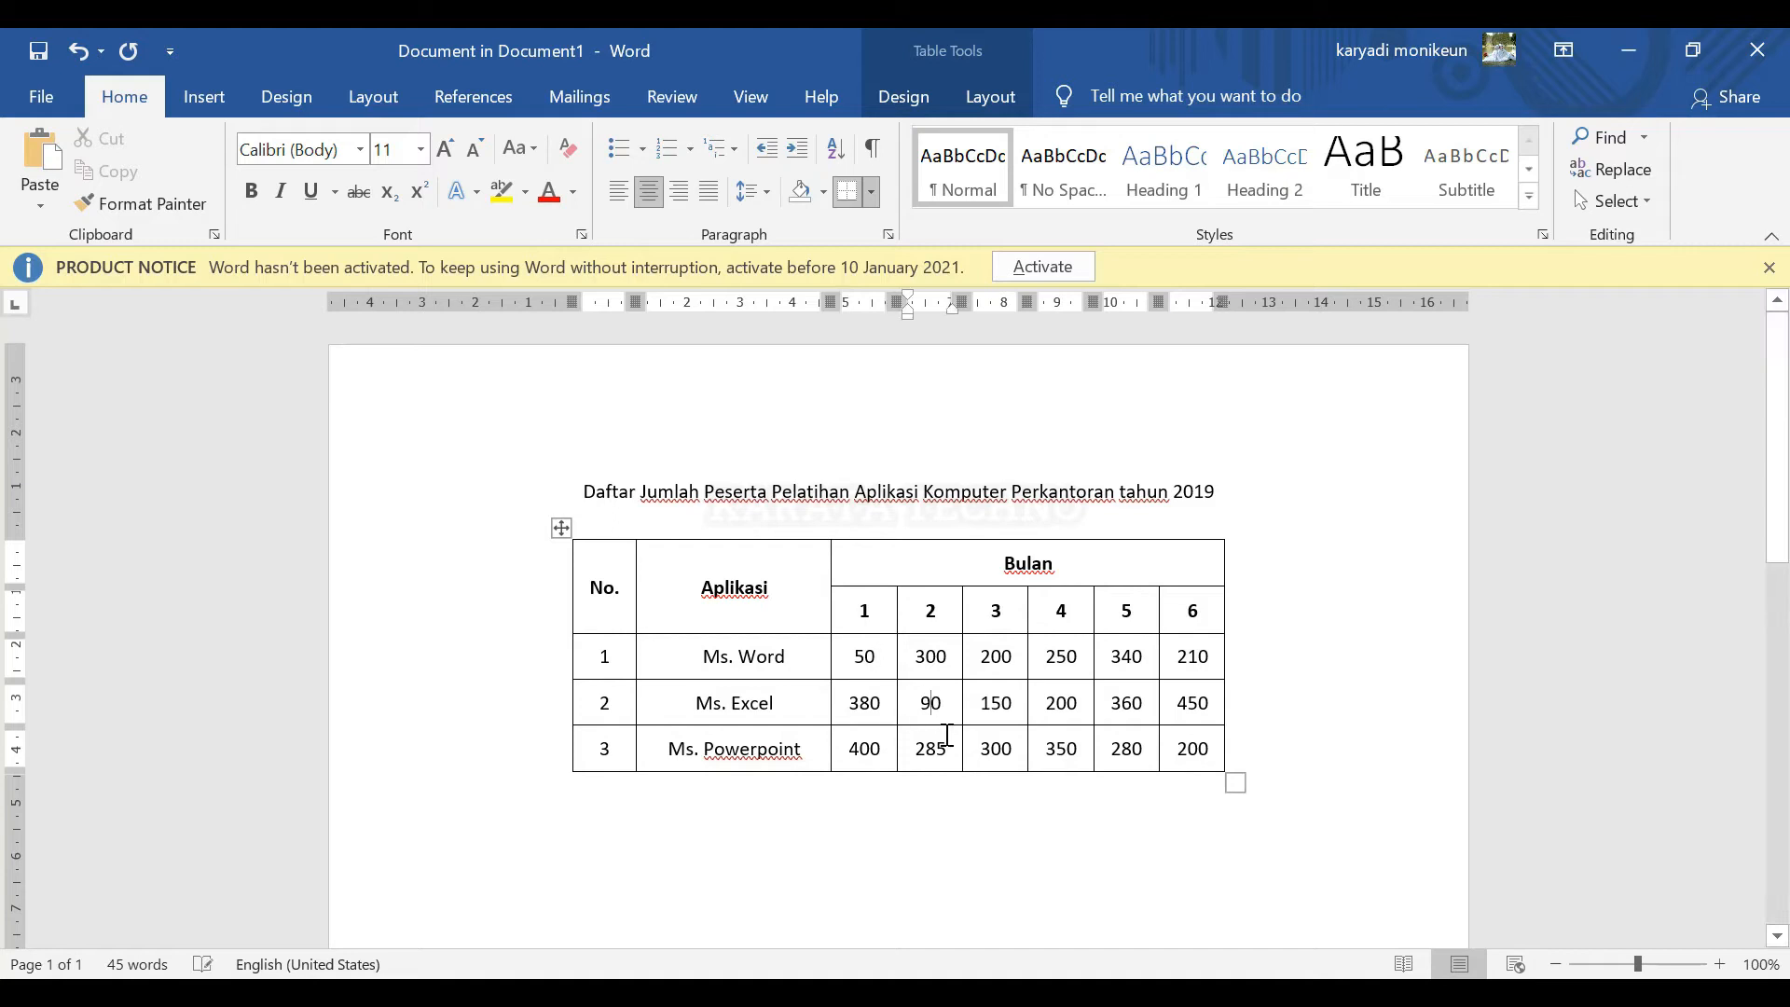
{"action": "left_click", "coordinate": [1009, 712]}
{"action": "left_click", "coordinate": [1330, 506]}
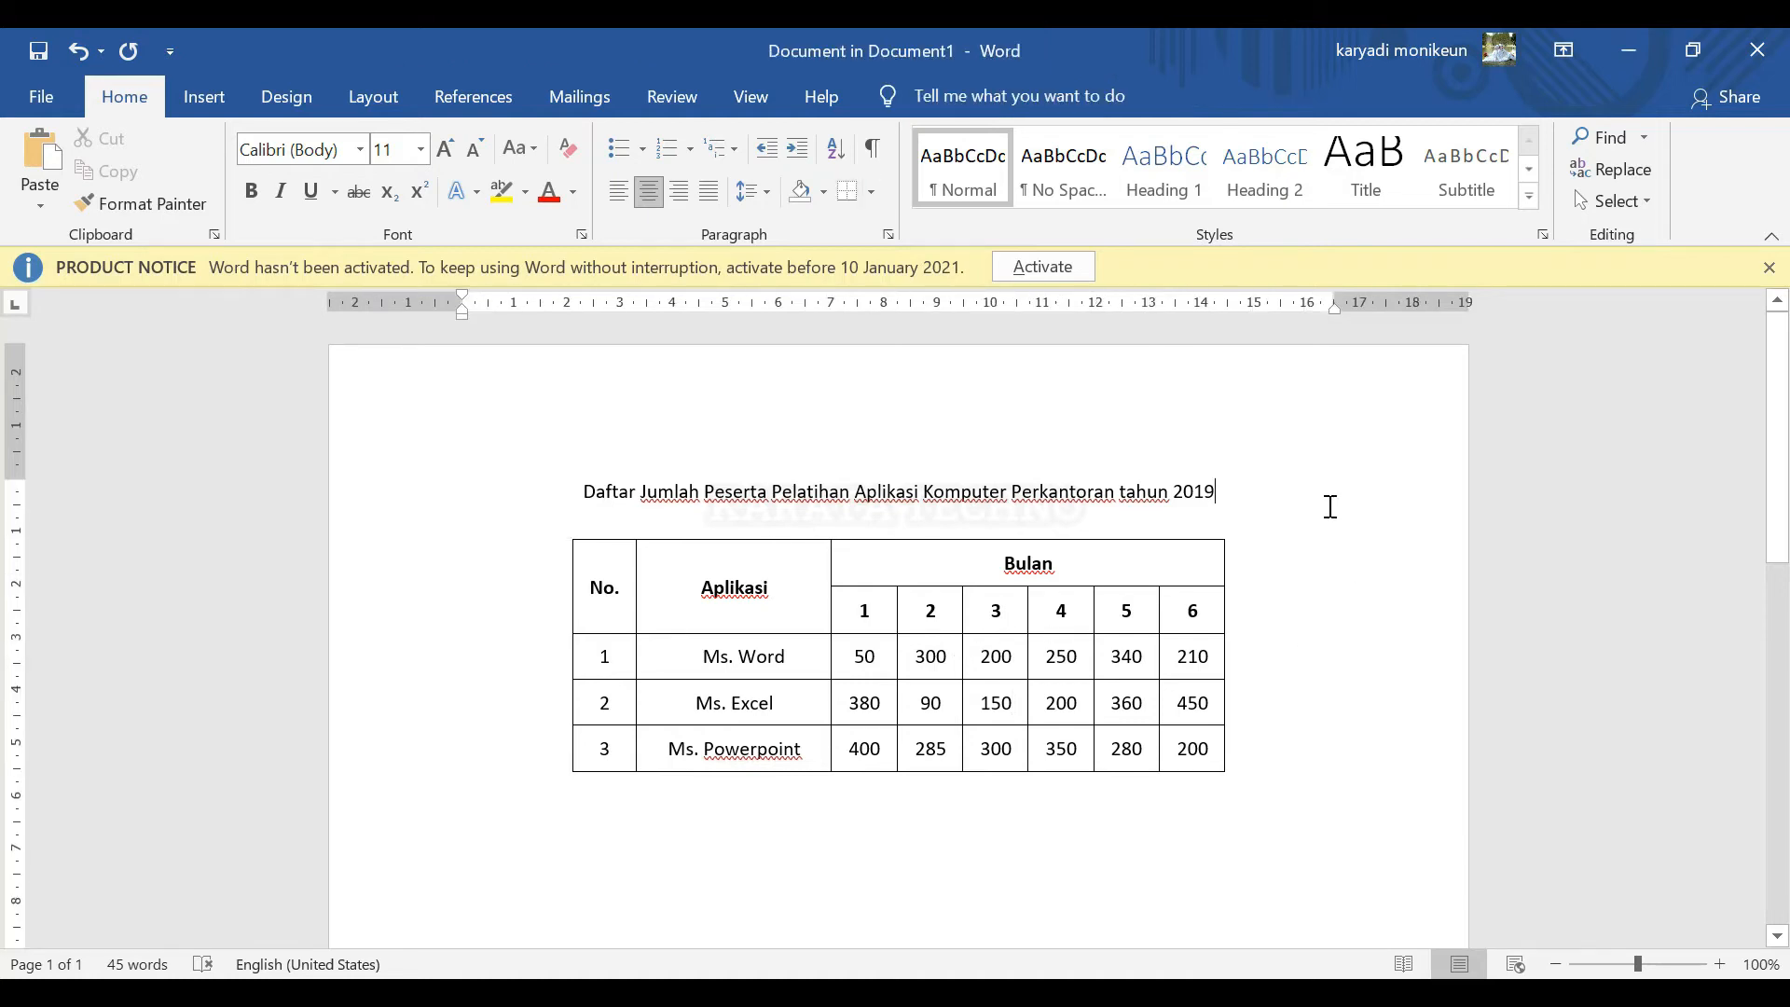
{"action": "left_click", "coordinate": [1766, 51]}
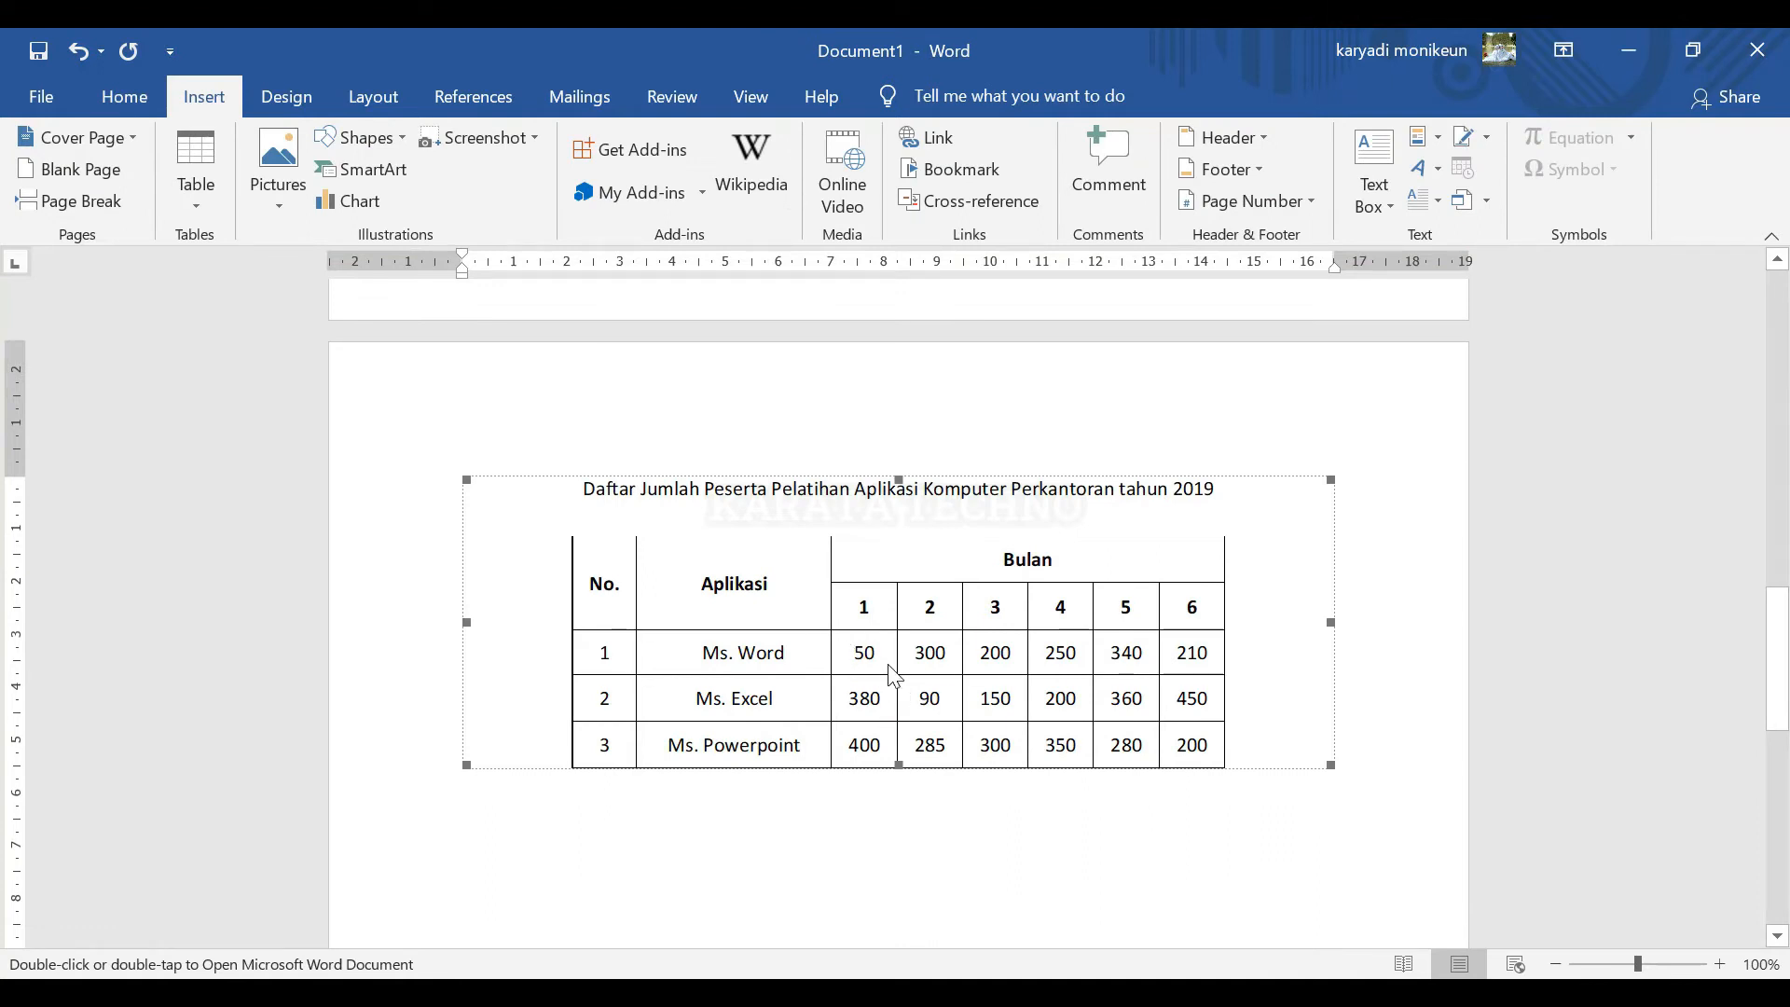
Step: Add a new paragraph directly below the embedded Word document's table
{"action": "scroll", "coordinate": [886, 673], "scroll_direction": "down", "scroll_amount": 3}
{"action": "left_click", "coordinate": [1381, 667]}
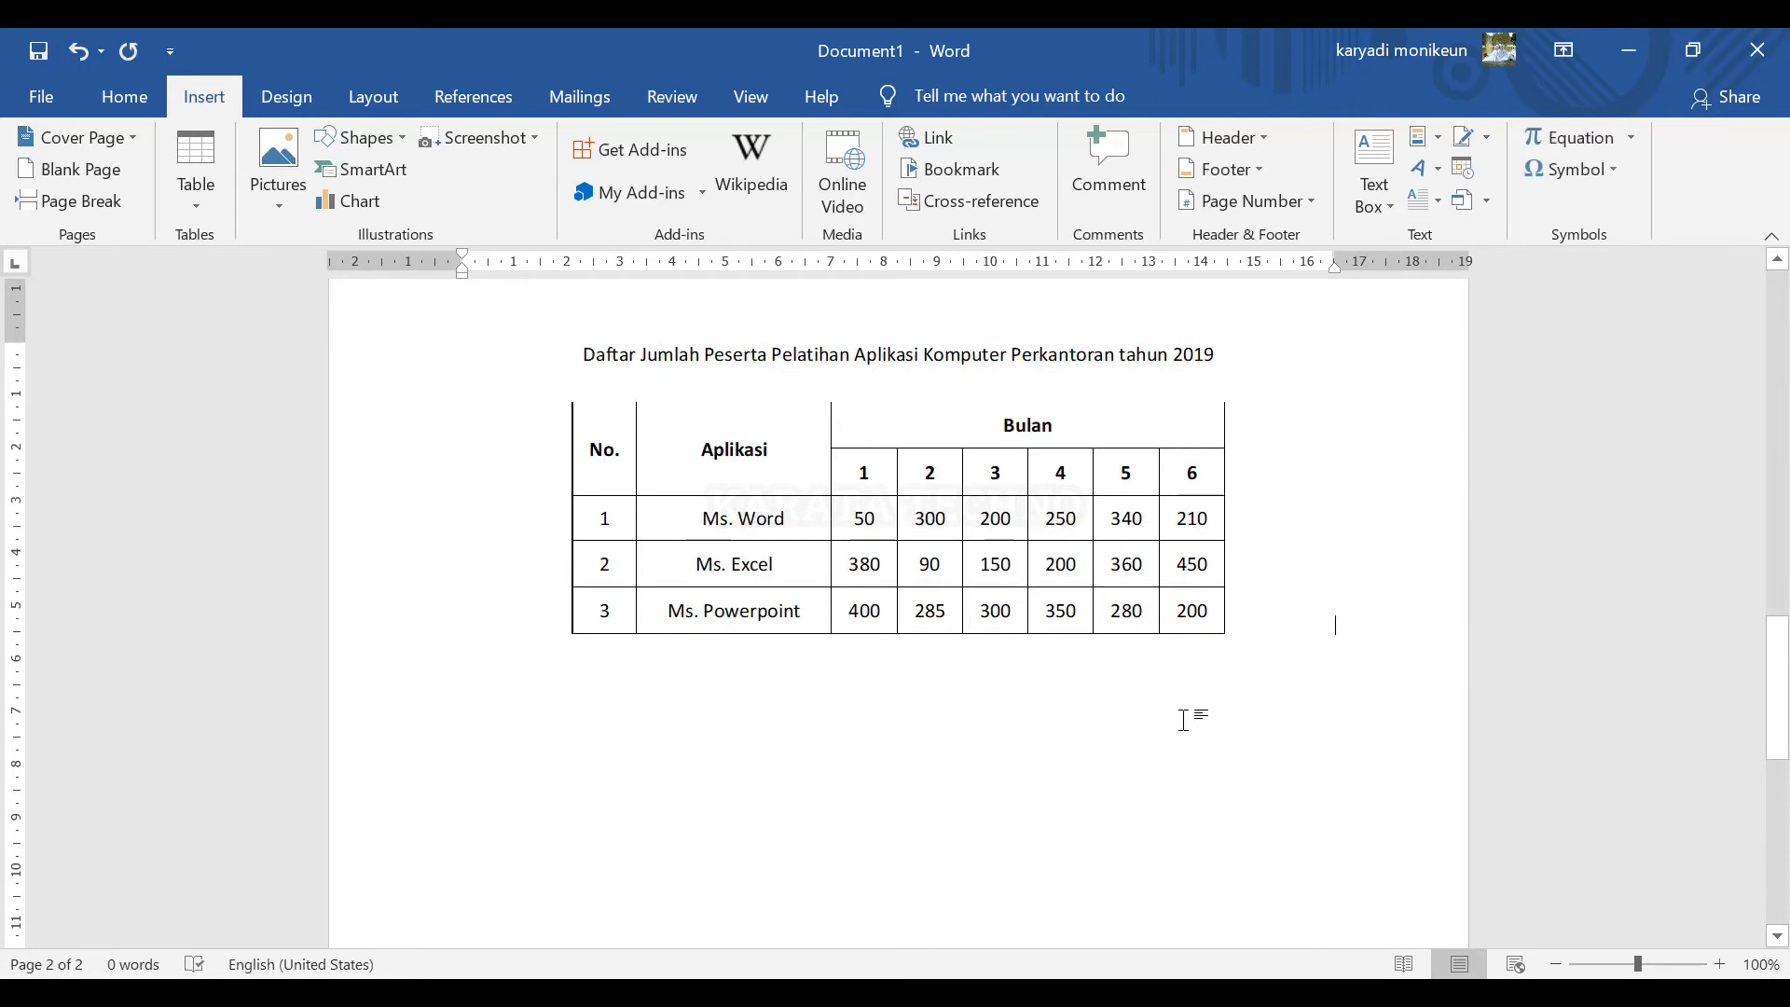
{"action": "key", "text": "Down"}
{"action": "scroll", "coordinate": [729, 531], "scroll_direction": "up", "scroll_amount": 10}
{"action": "scroll", "coordinate": [732, 537], "scroll_direction": "down", "scroll_amount": 9}
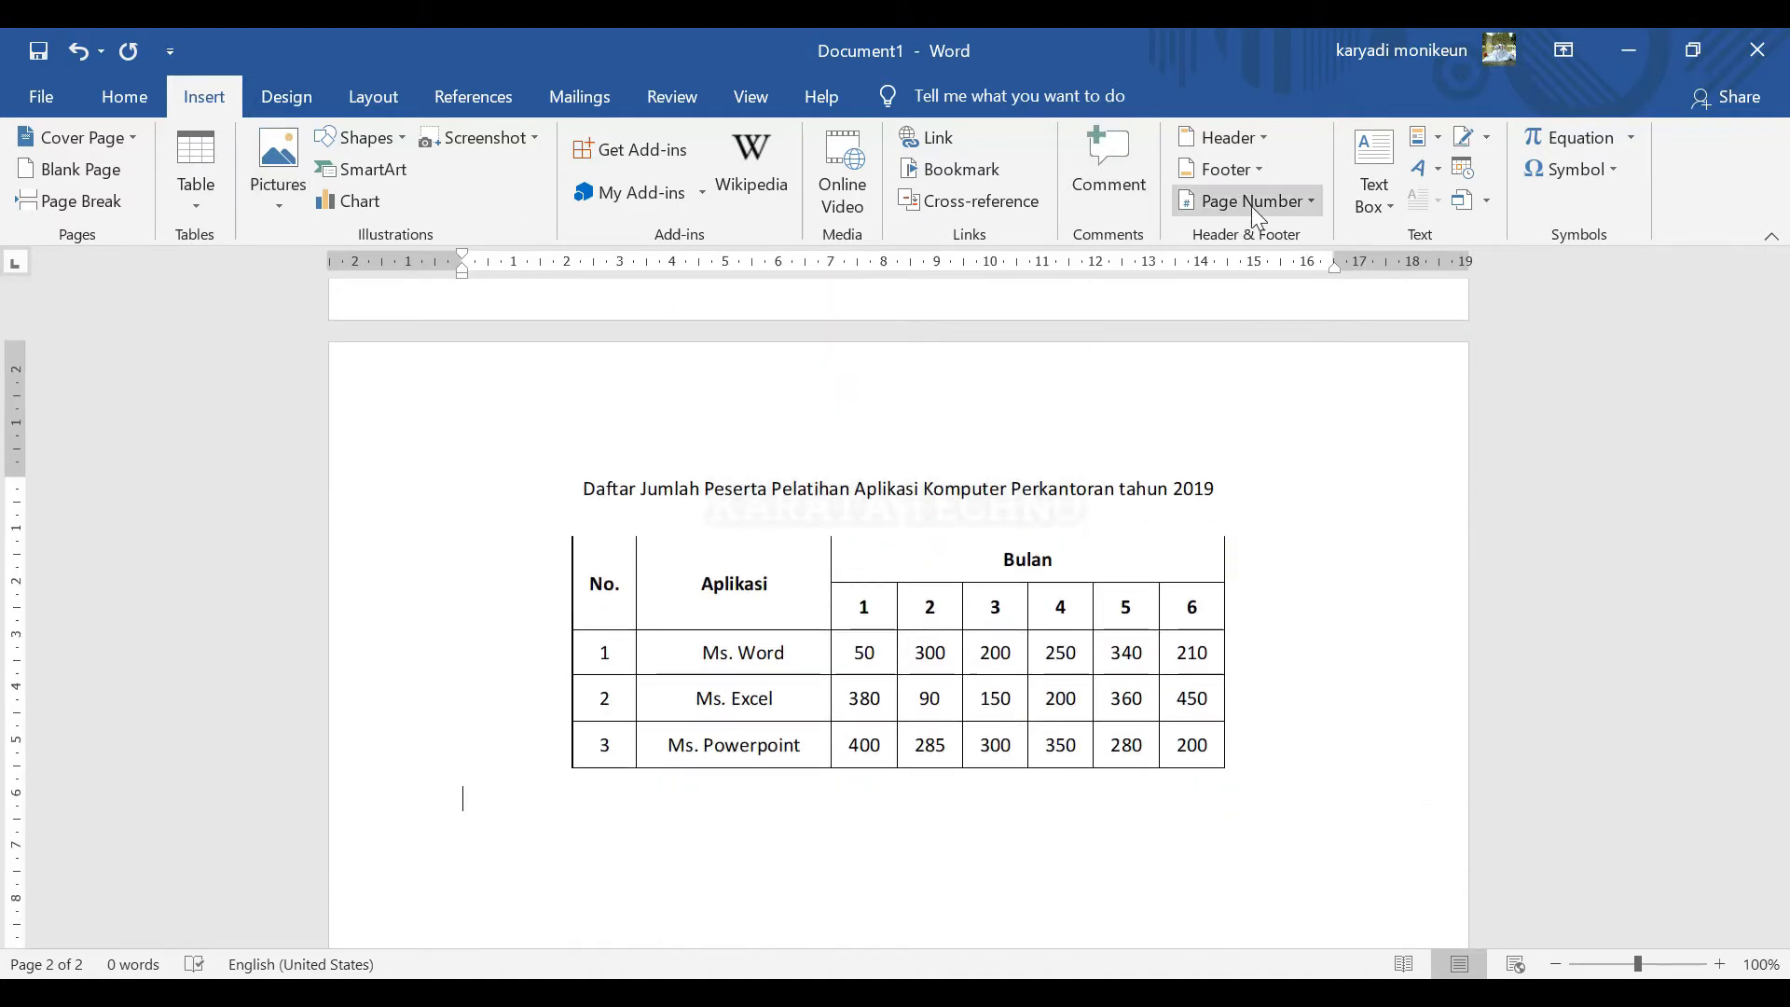
Step: Embed the image file "activity diagram.jpg" from the Desktop as an object below the table
{"action": "left_click", "coordinate": [1465, 203]}
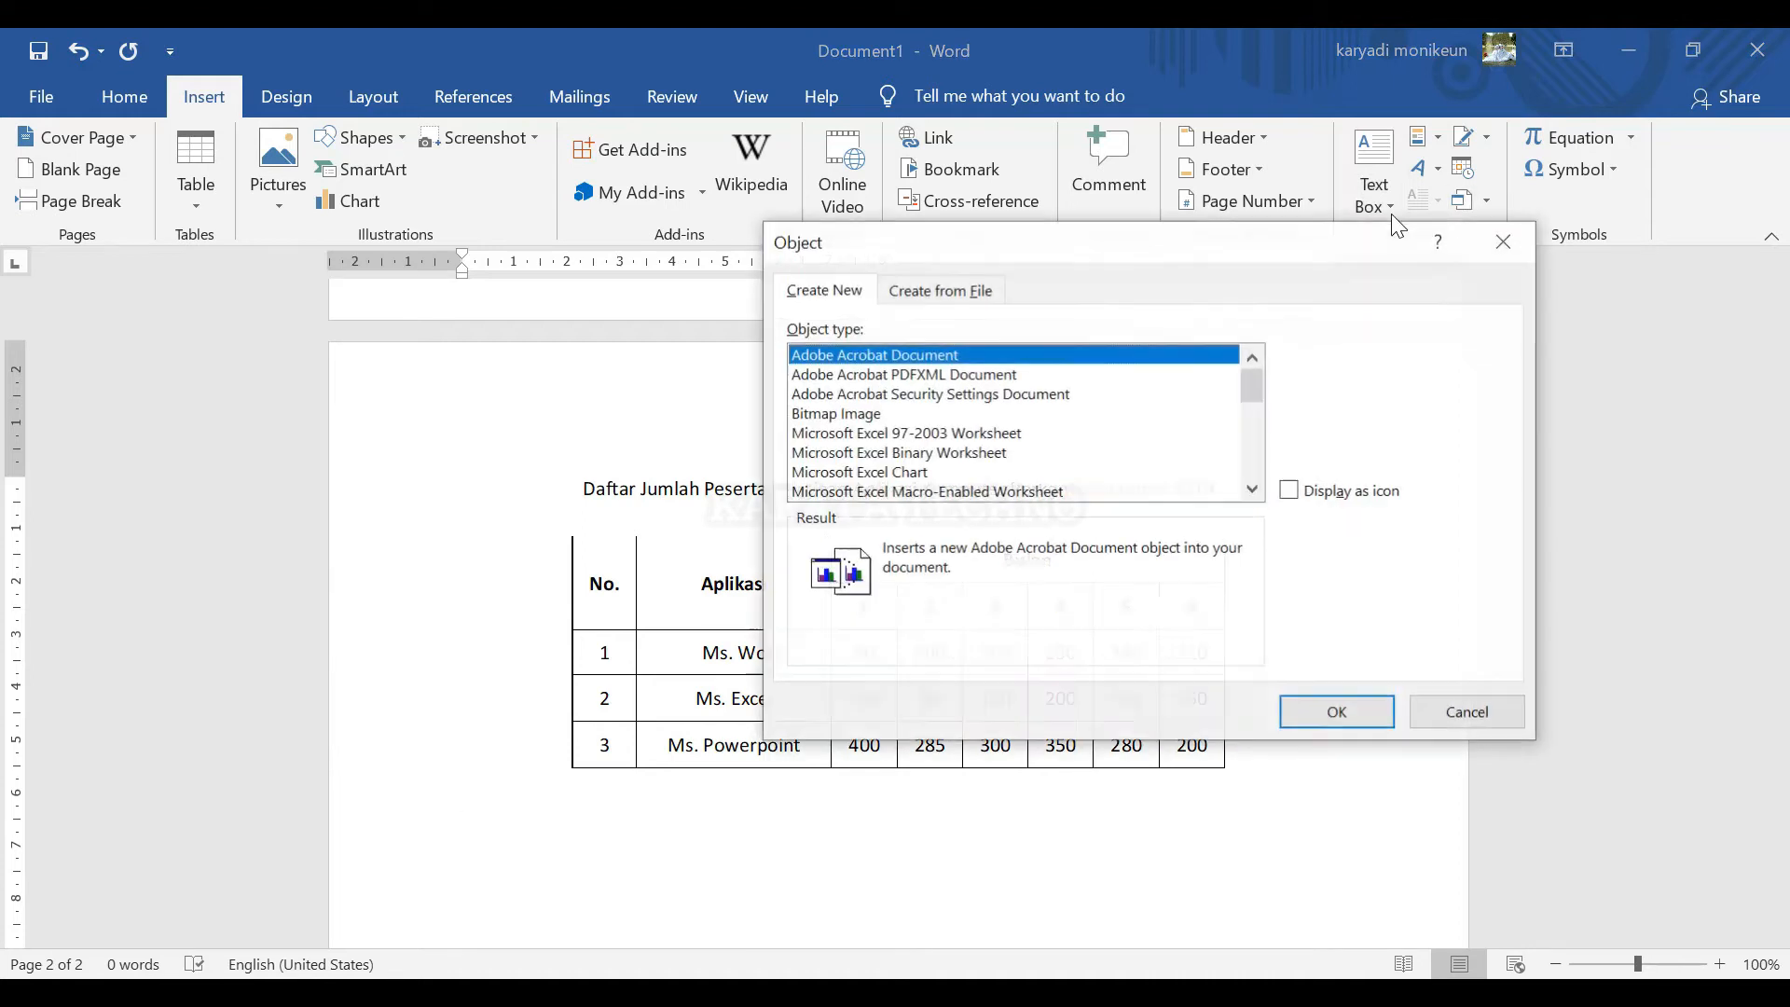
{"action": "left_click", "coordinate": [937, 293]}
{"action": "left_click", "coordinate": [1370, 359]}
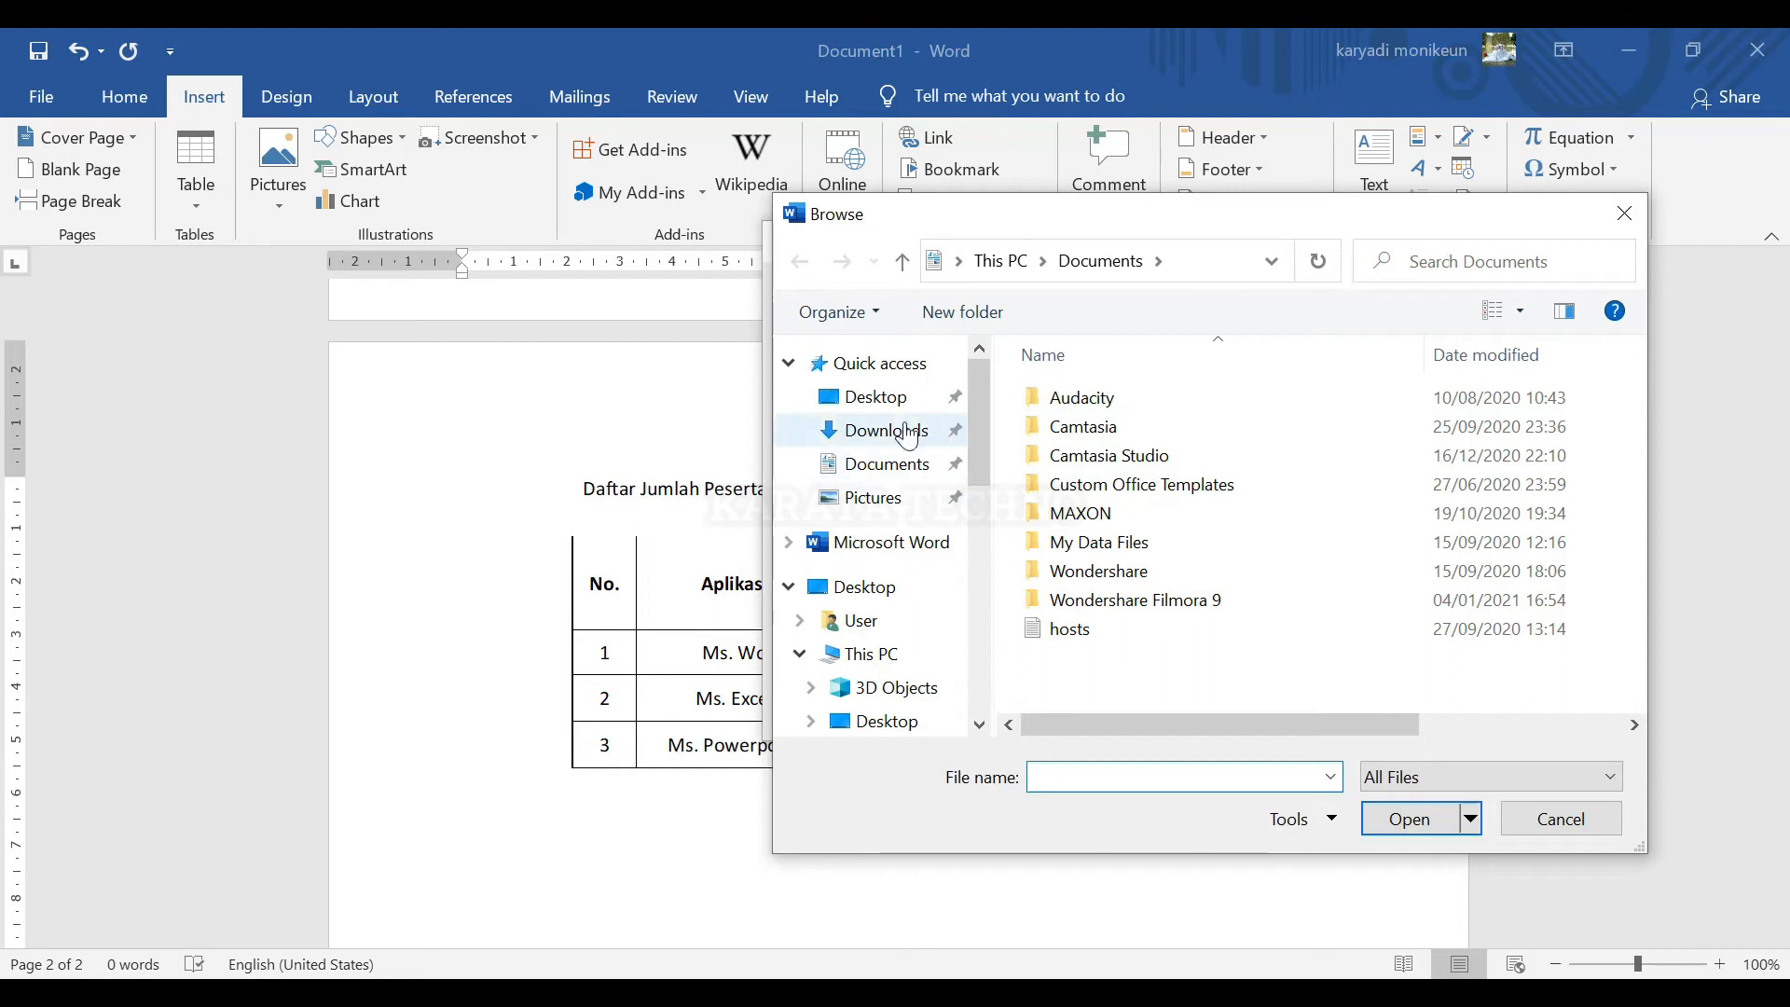
{"action": "left_click", "coordinate": [874, 398]}
{"action": "scroll", "coordinate": [1394, 524], "scroll_direction": "down", "scroll_amount": 2}
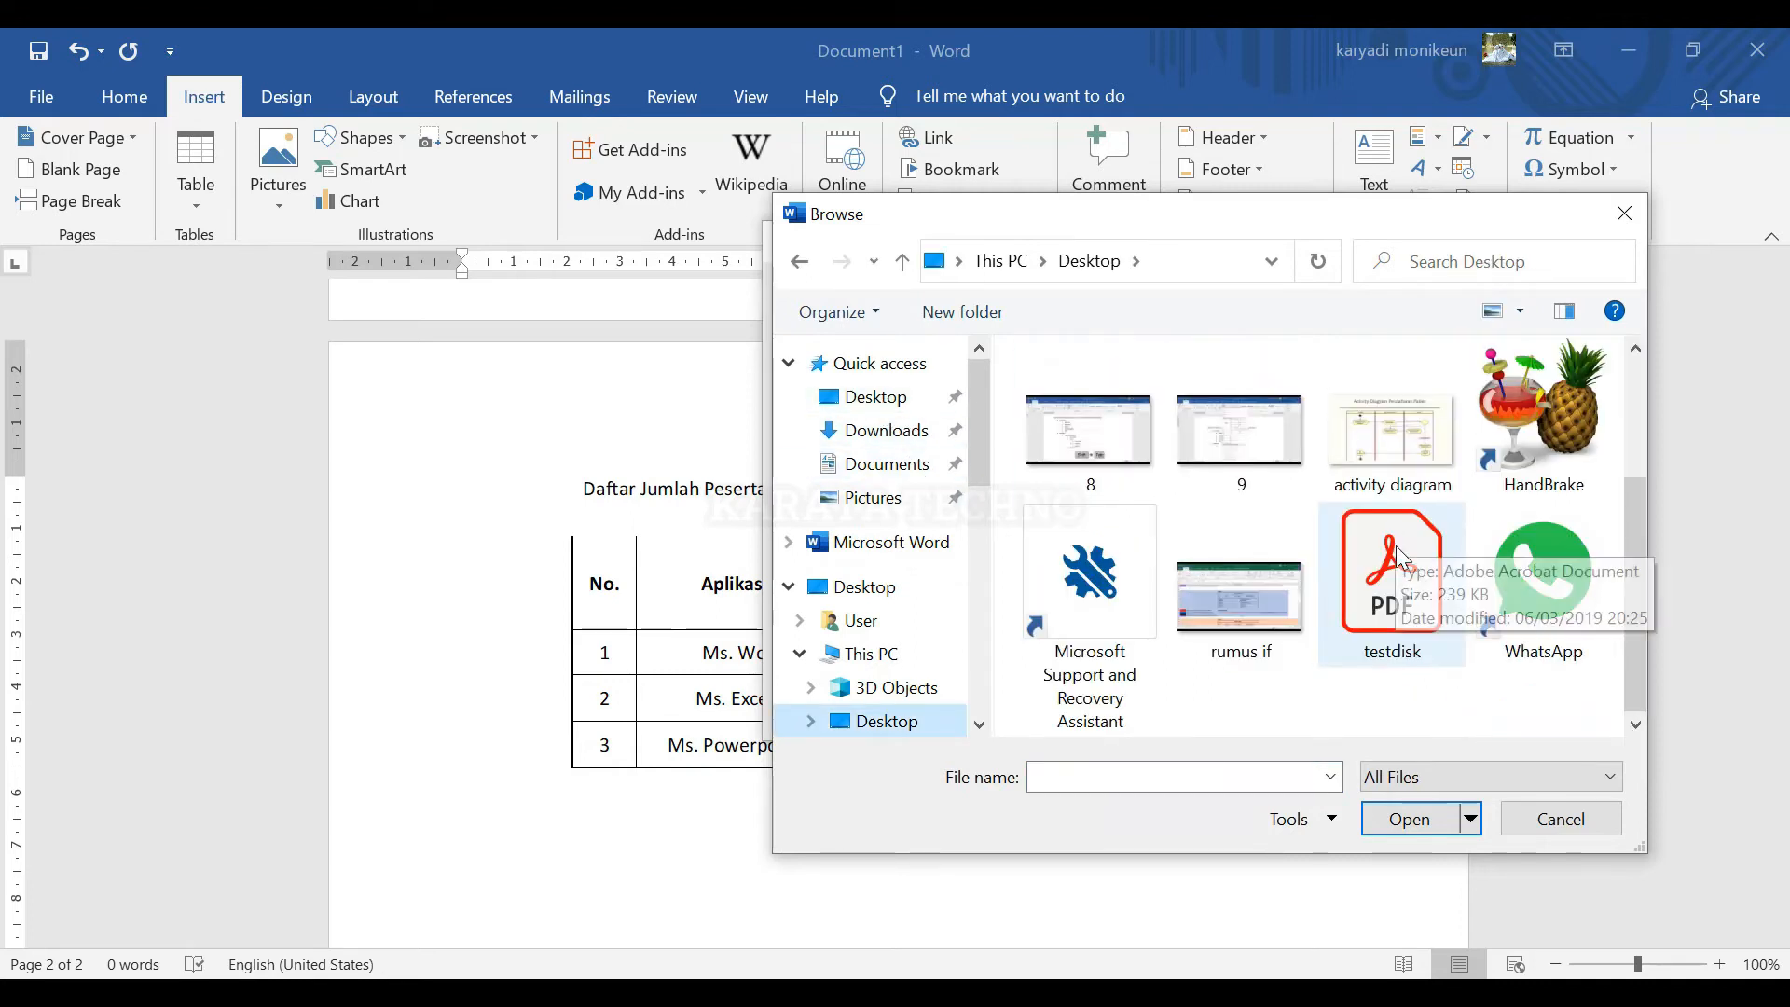
{"action": "scroll", "coordinate": [1399, 559], "scroll_direction": "up", "scroll_amount": 2}
{"action": "left_click", "coordinate": [1400, 623]}
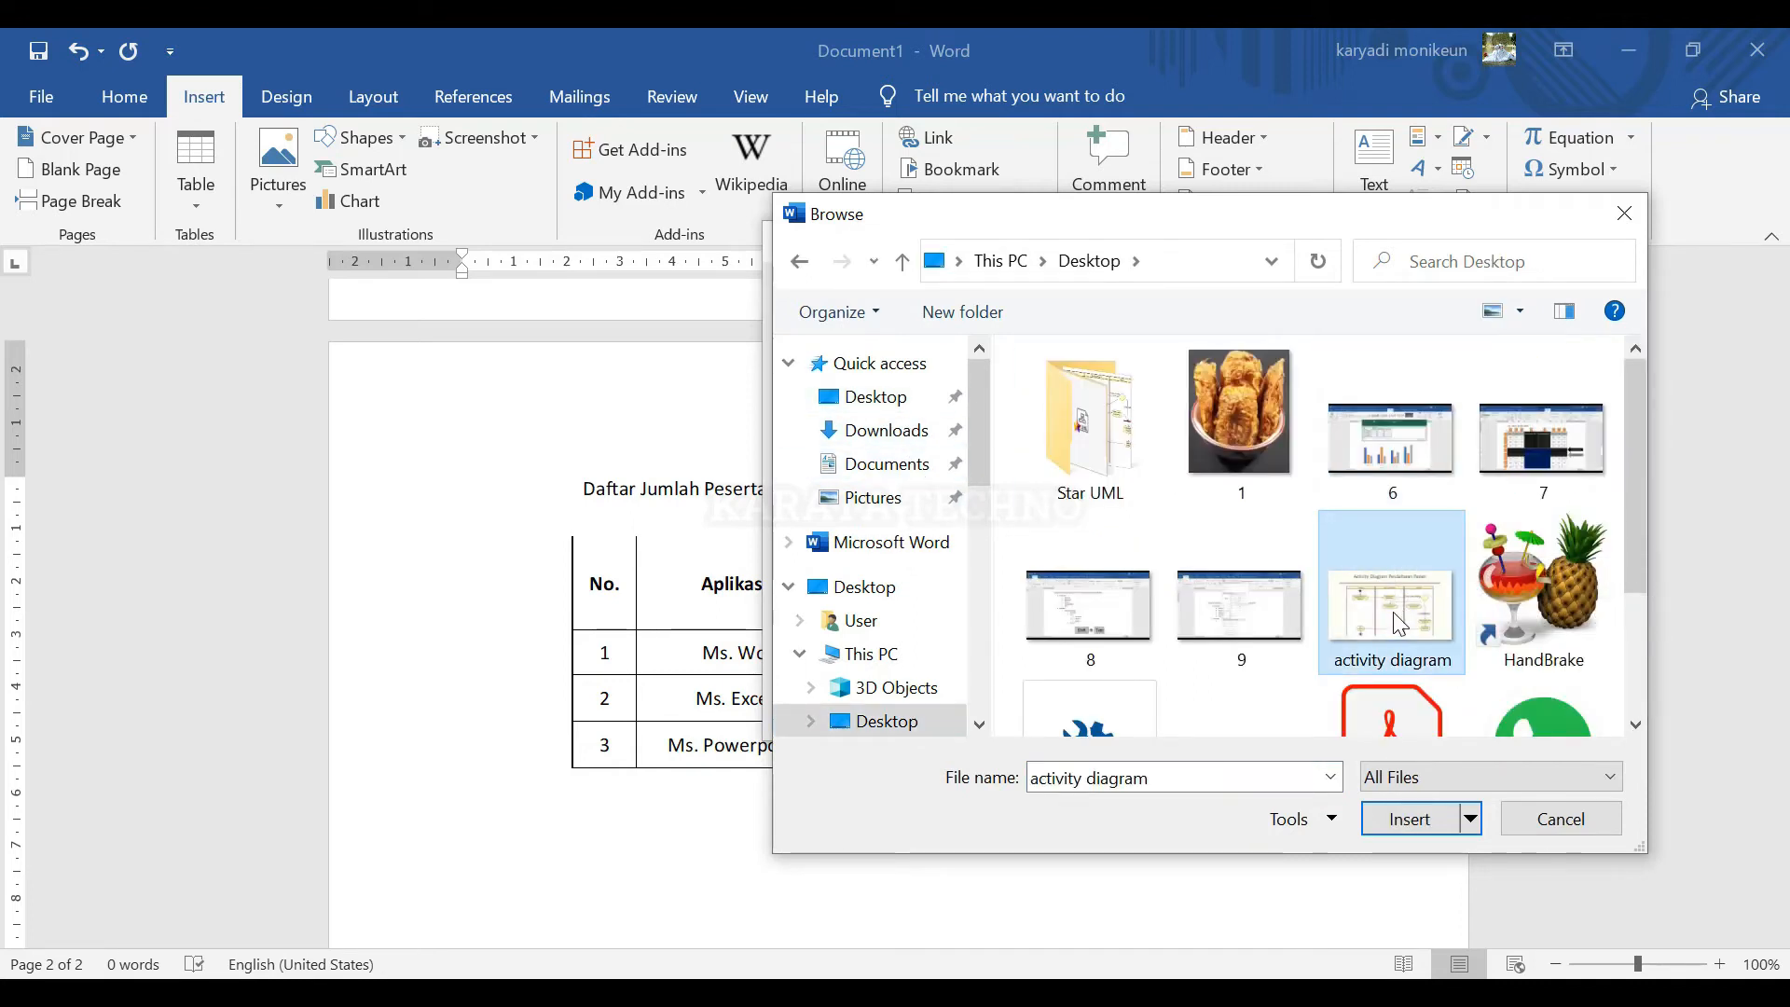
{"action": "left_click", "coordinate": [1407, 820]}
{"action": "left_click", "coordinate": [1337, 712]}
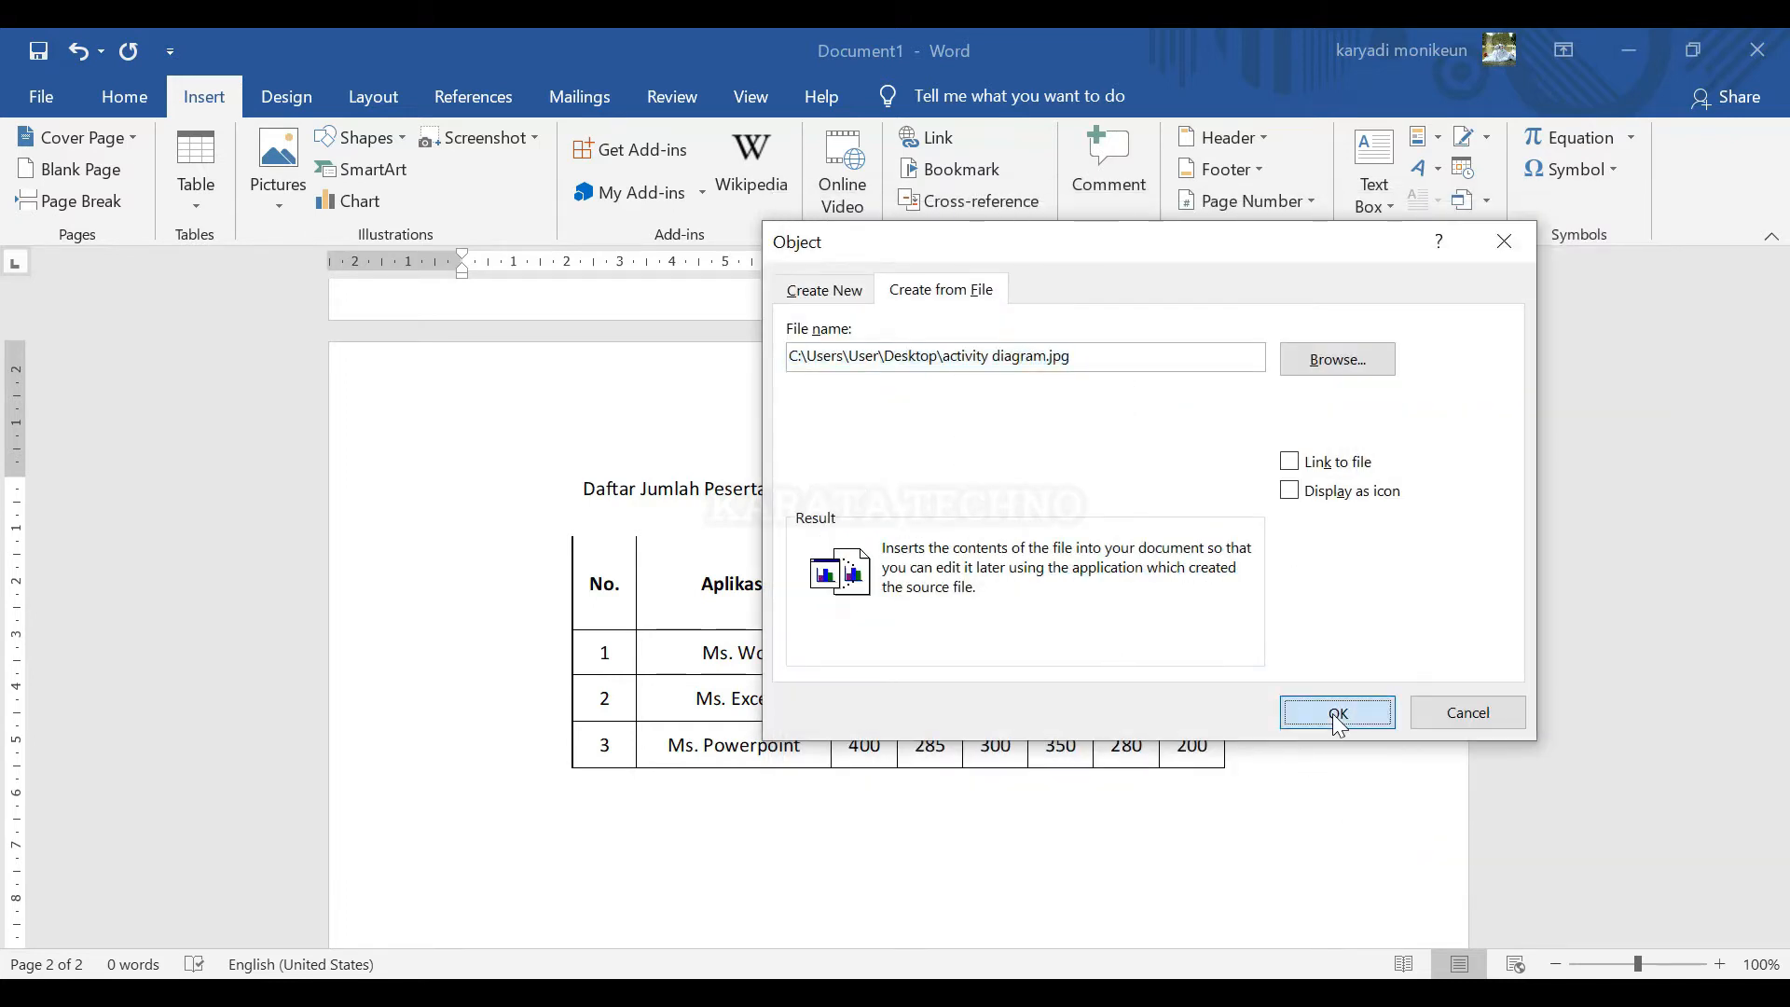
Step: Open the embedded activity diagram.jpg in the image viewer, view it maximized, and close the viewer
{"action": "scroll", "coordinate": [1212, 713], "scroll_direction": "down", "scroll_amount": 3}
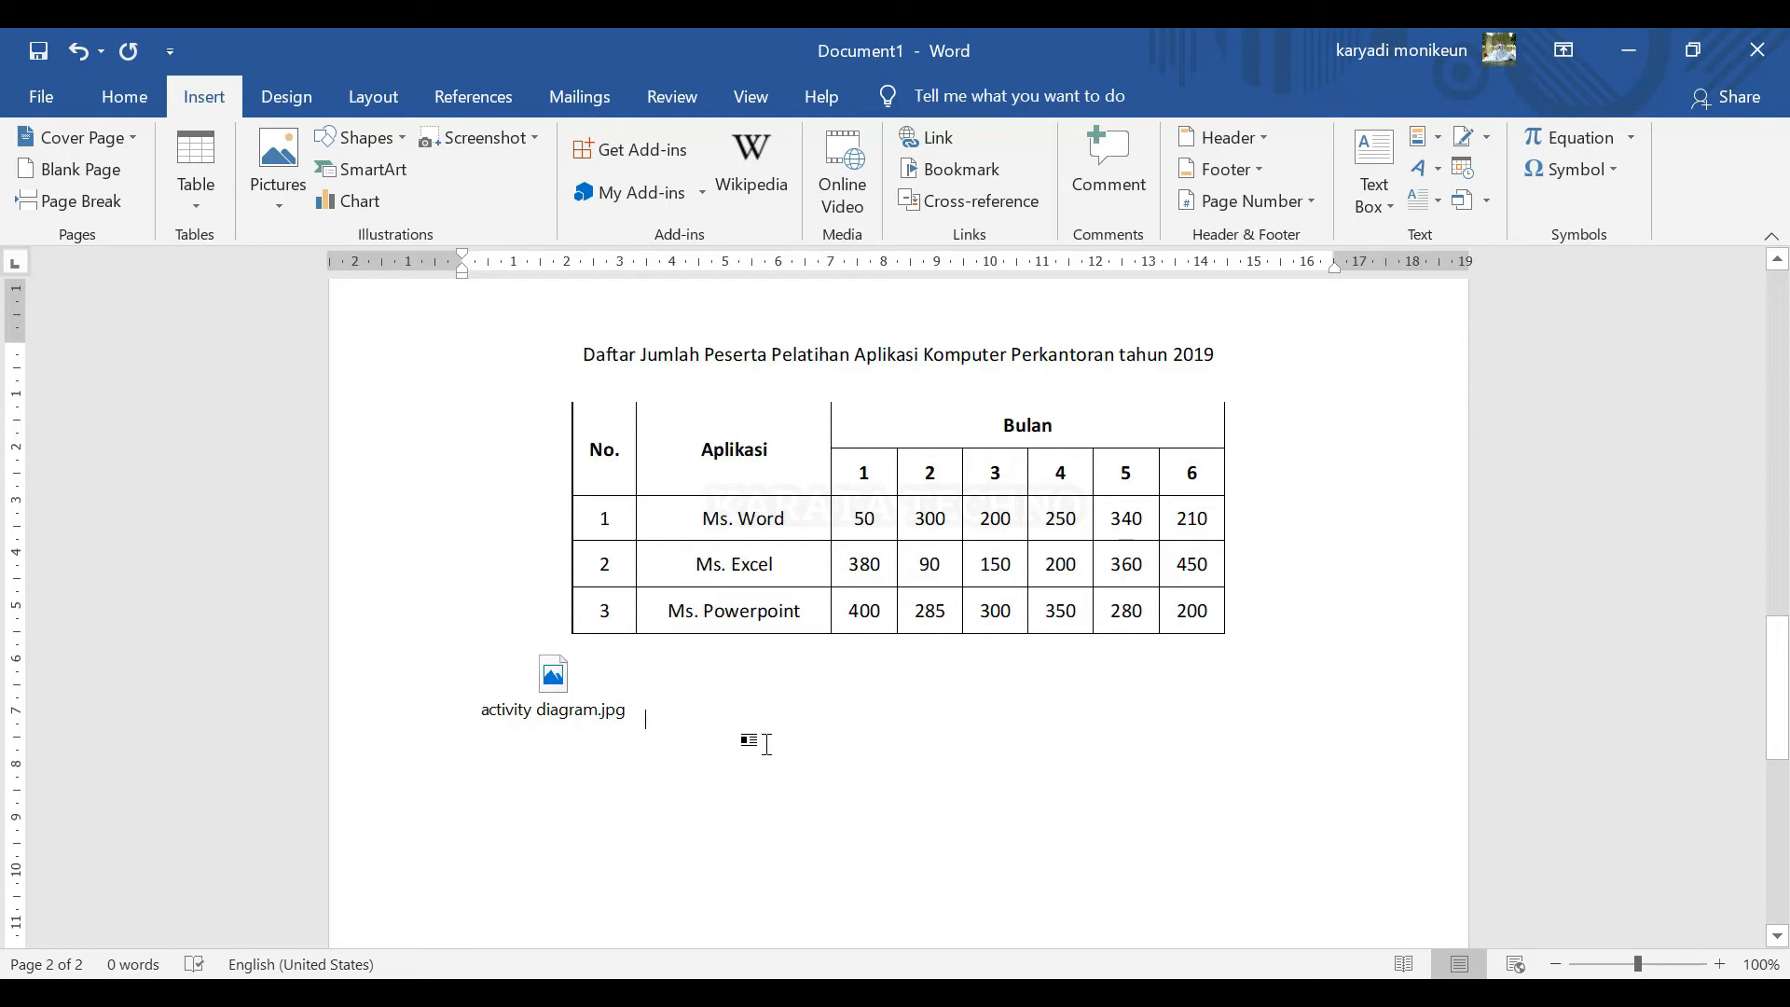
{"action": "scroll", "coordinate": [769, 740], "scroll_direction": "down", "scroll_amount": 3}
{"action": "left_click", "coordinate": [551, 480]}
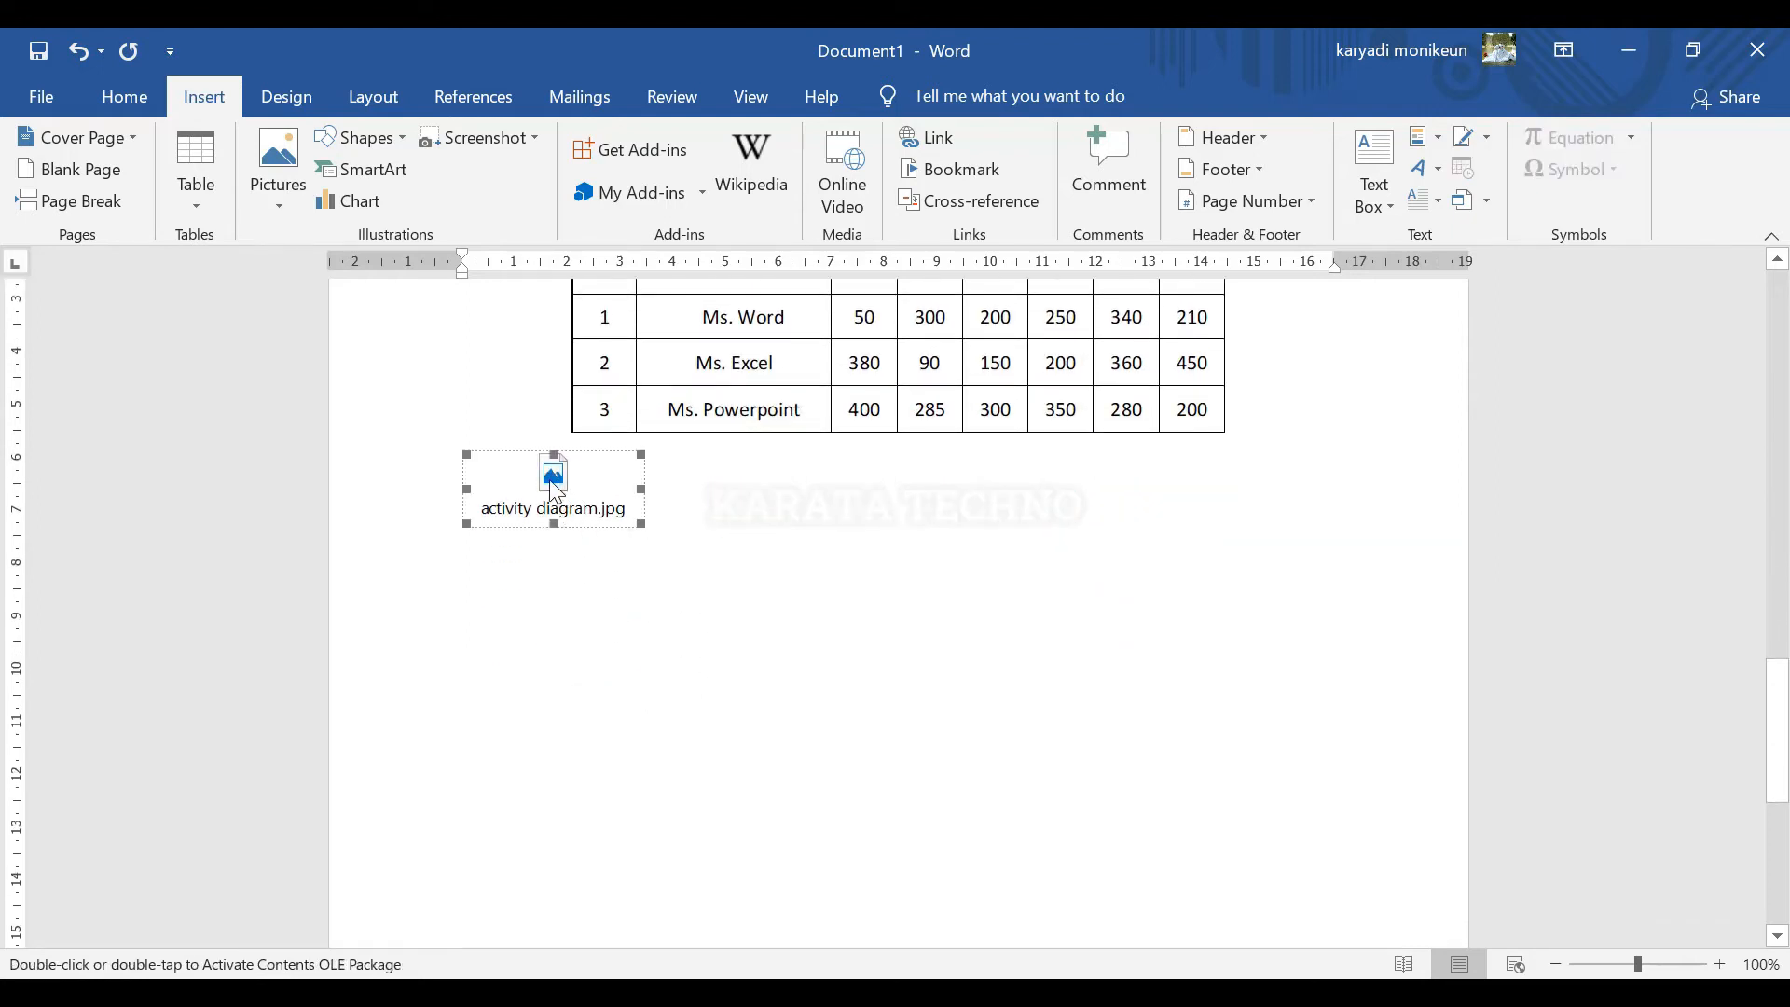
{"action": "double_click", "coordinate": [554, 487]}
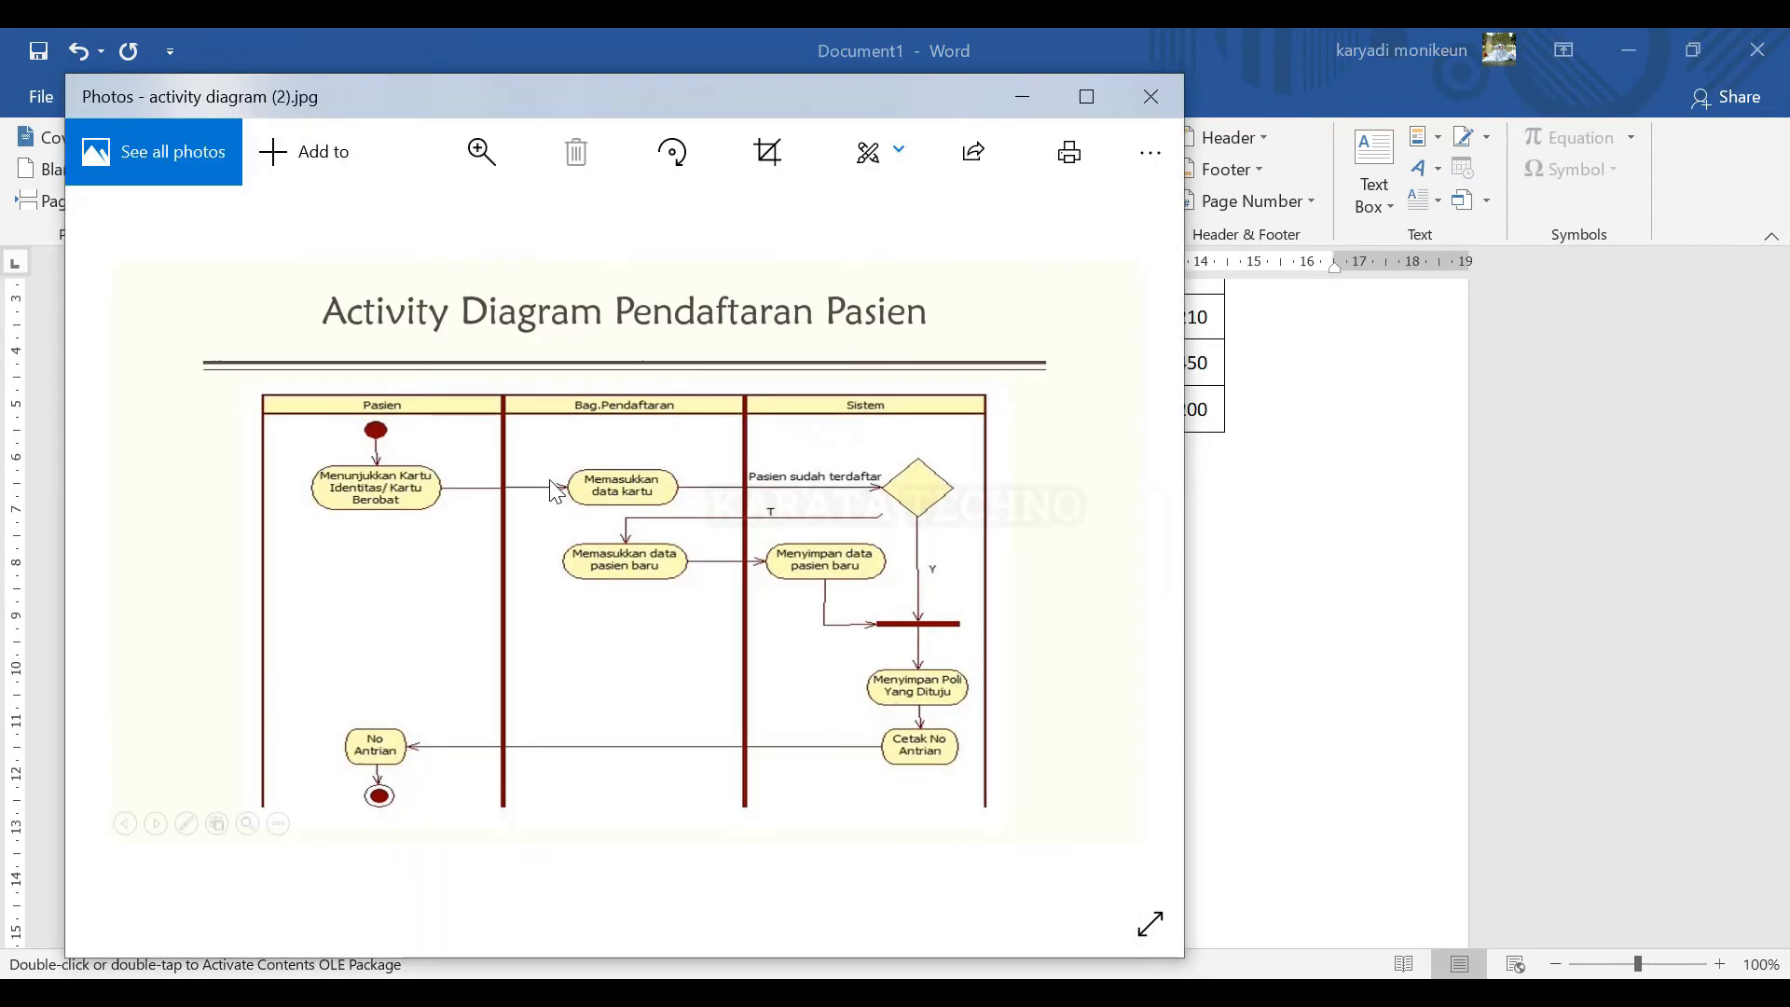
{"action": "left_click", "coordinate": [1086, 97]}
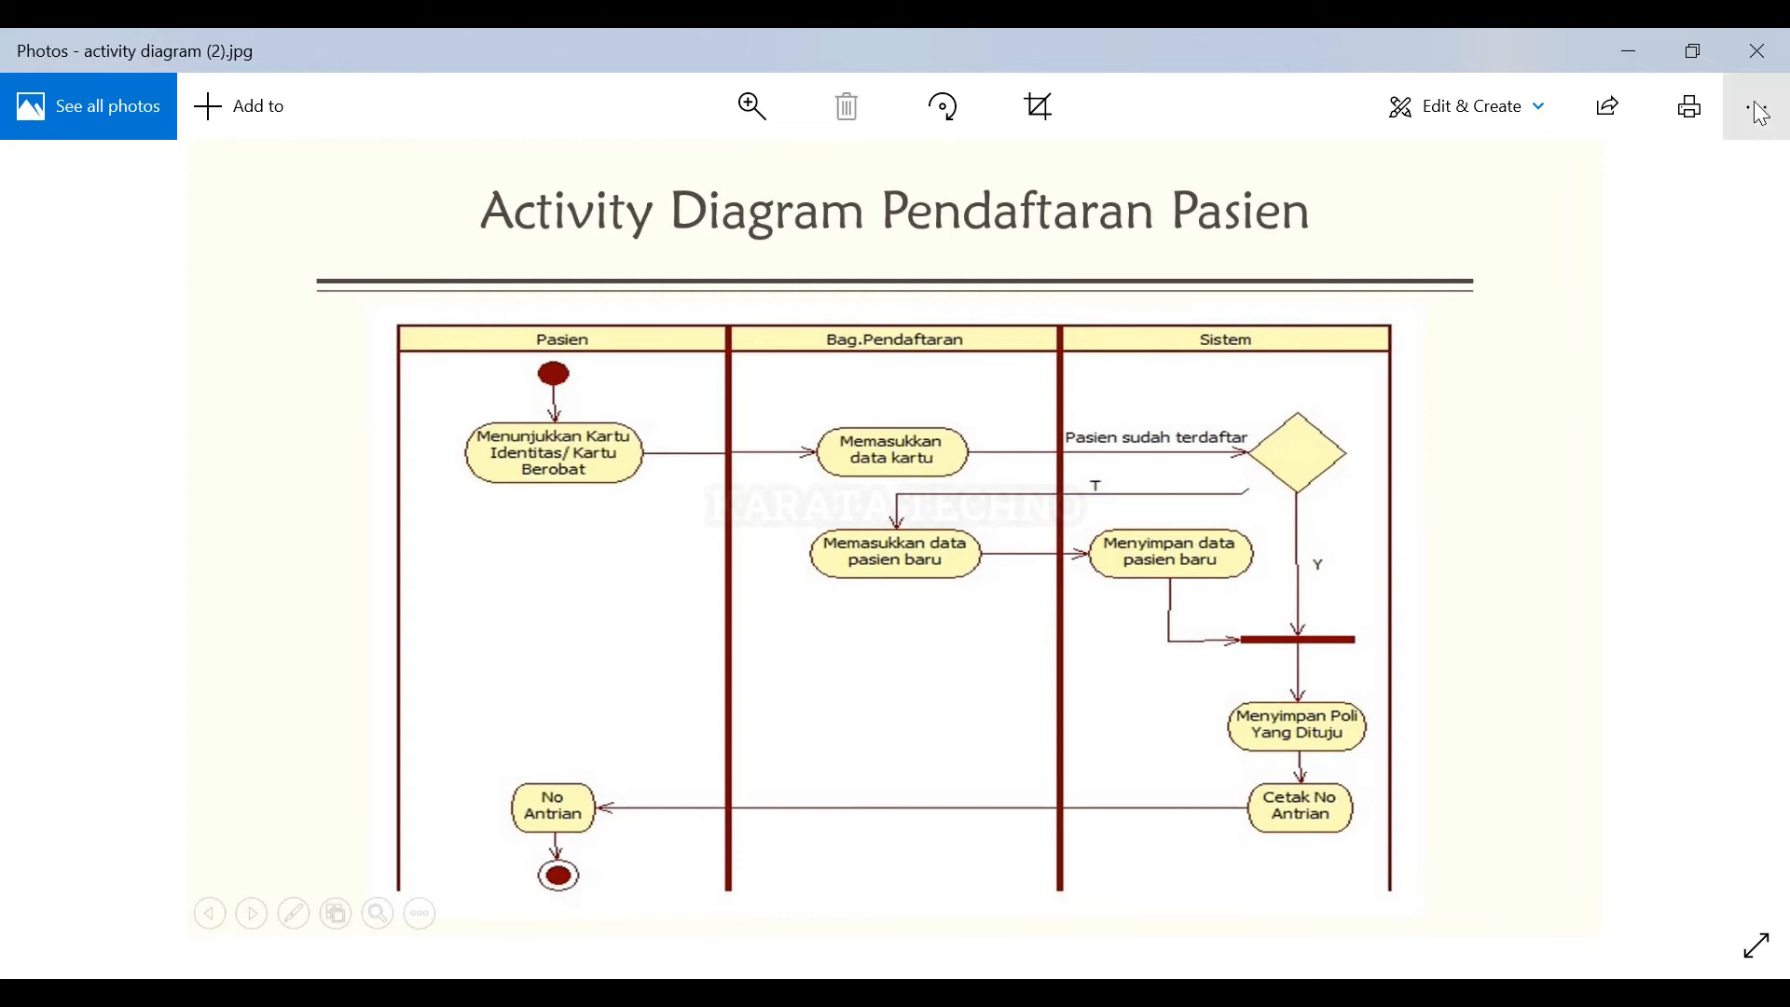
{"action": "left_click", "coordinate": [1758, 51]}
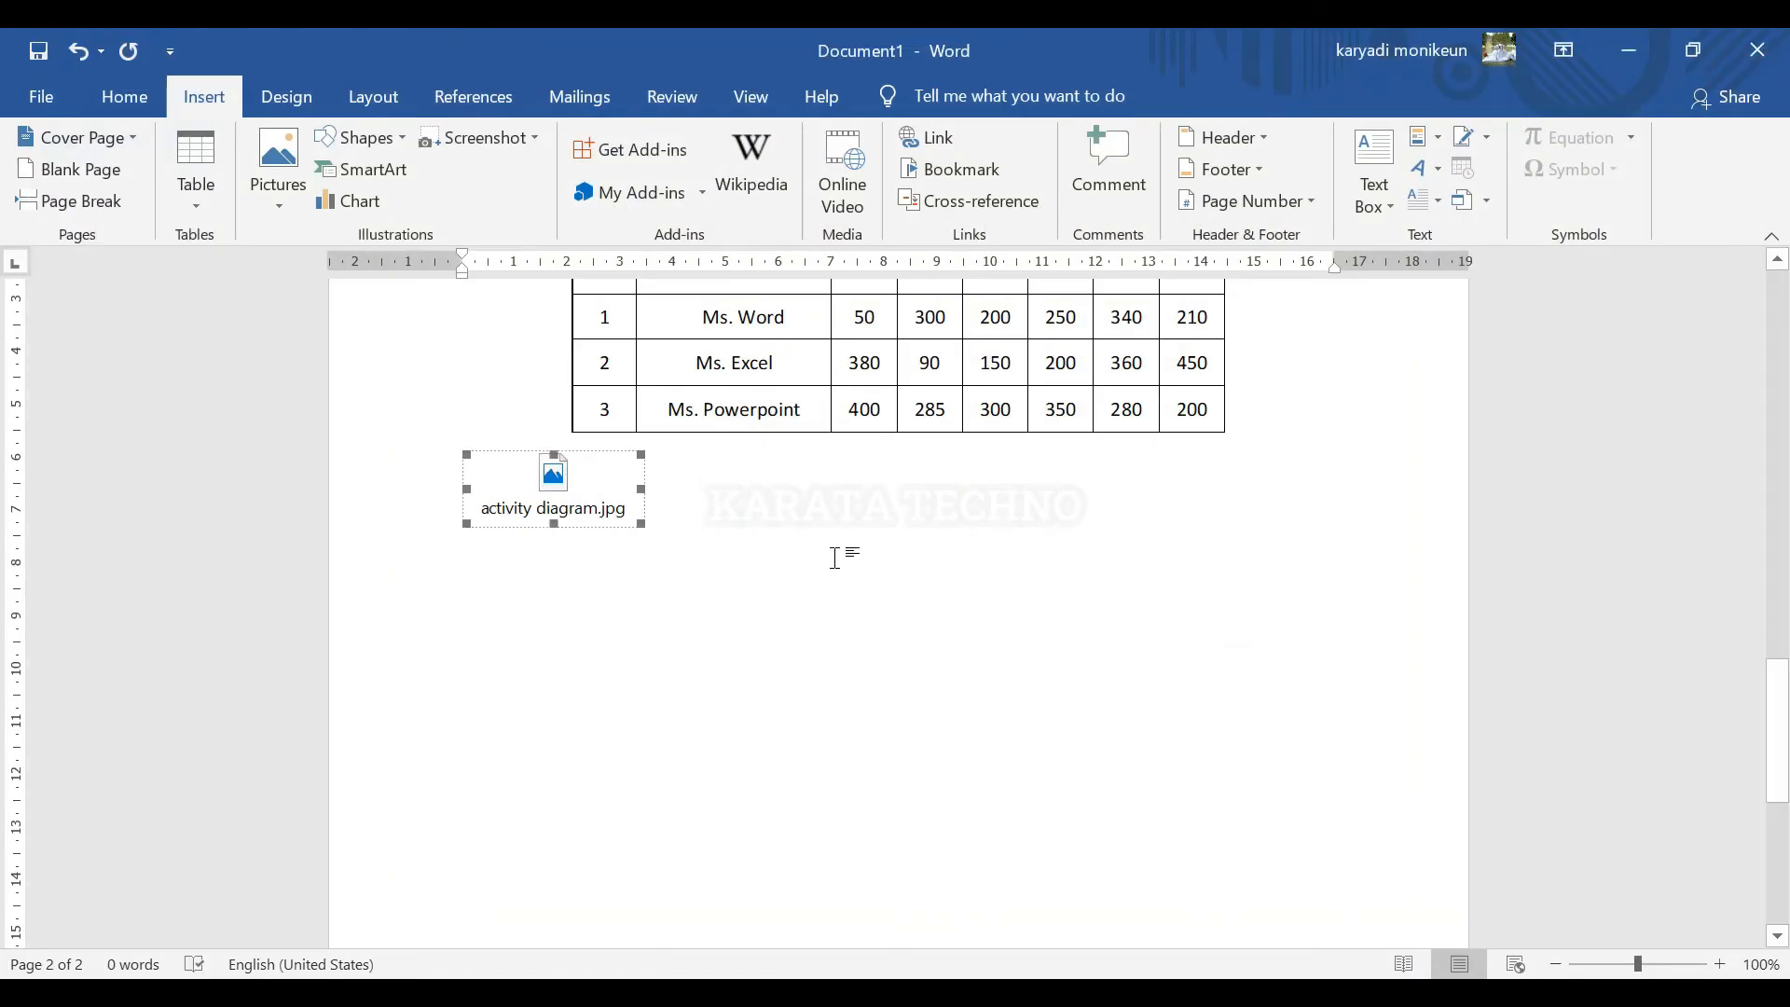
Step: Embed the image file 1.png from the Desktop as an object beside the activity diagram.jpg icon
{"action": "scroll", "coordinate": [858, 659], "scroll_direction": "up", "scroll_amount": 3}
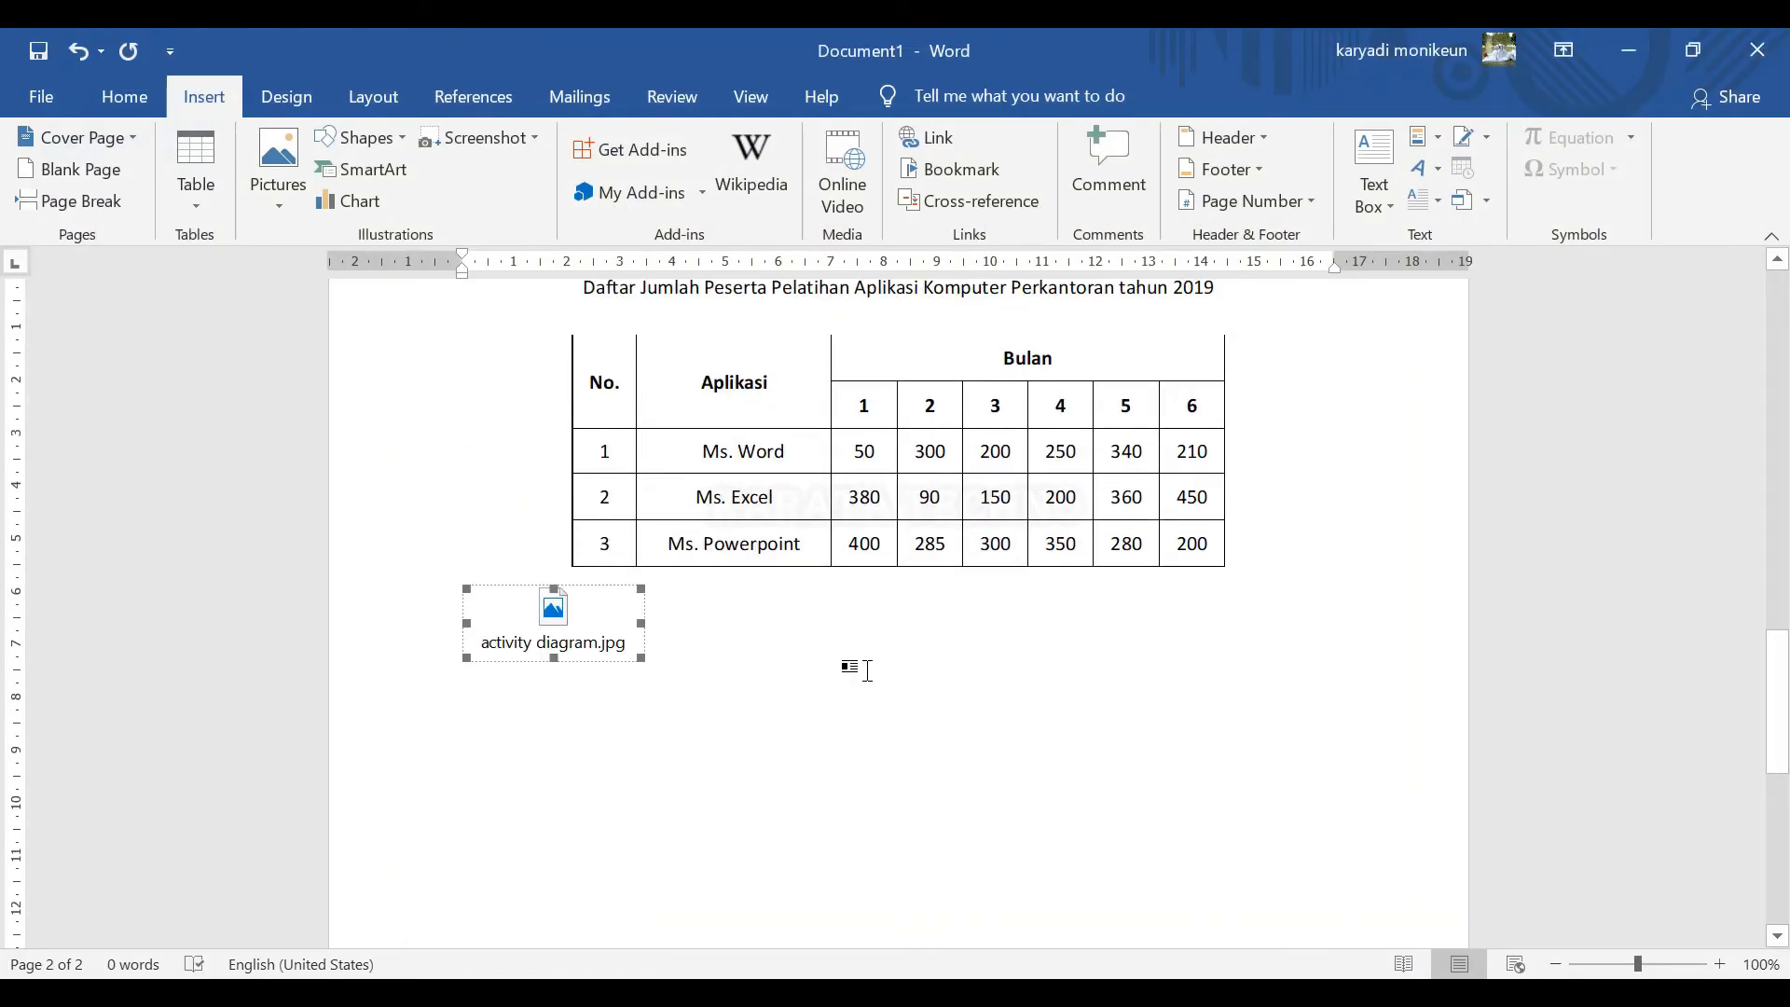
{"action": "left_click", "coordinate": [810, 661]}
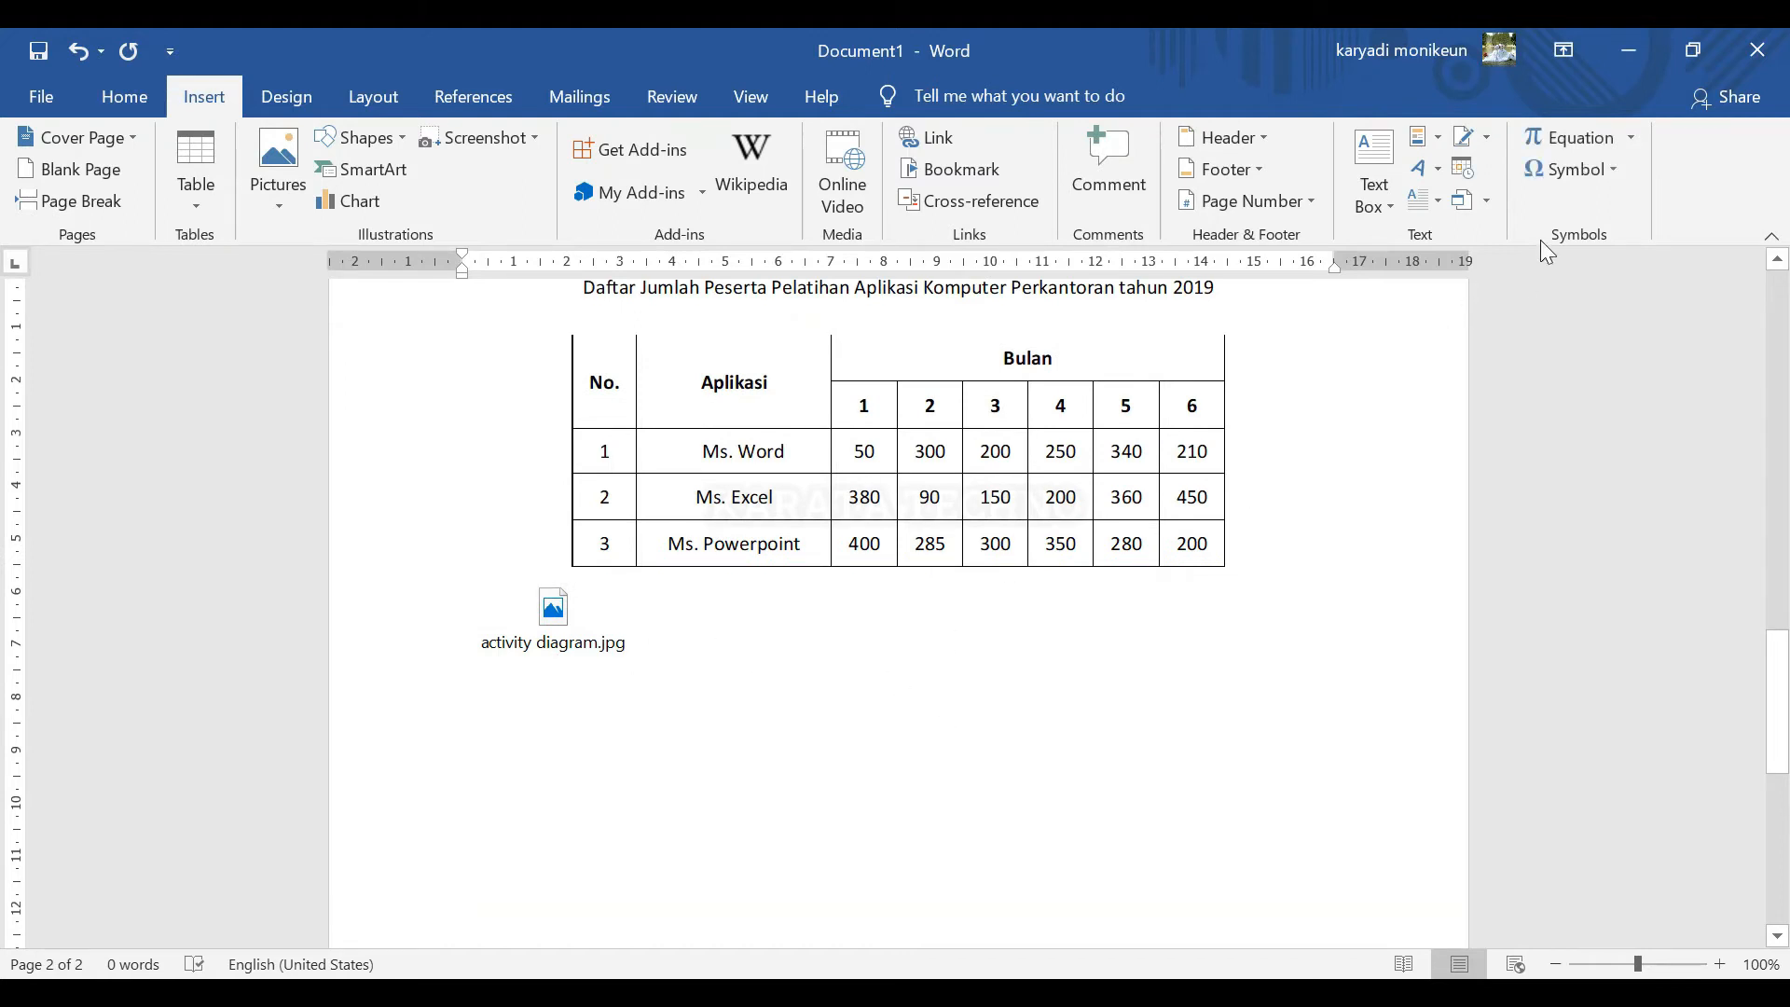
{"action": "left_click", "coordinate": [1483, 212]}
{"action": "left_click", "coordinate": [1520, 235]}
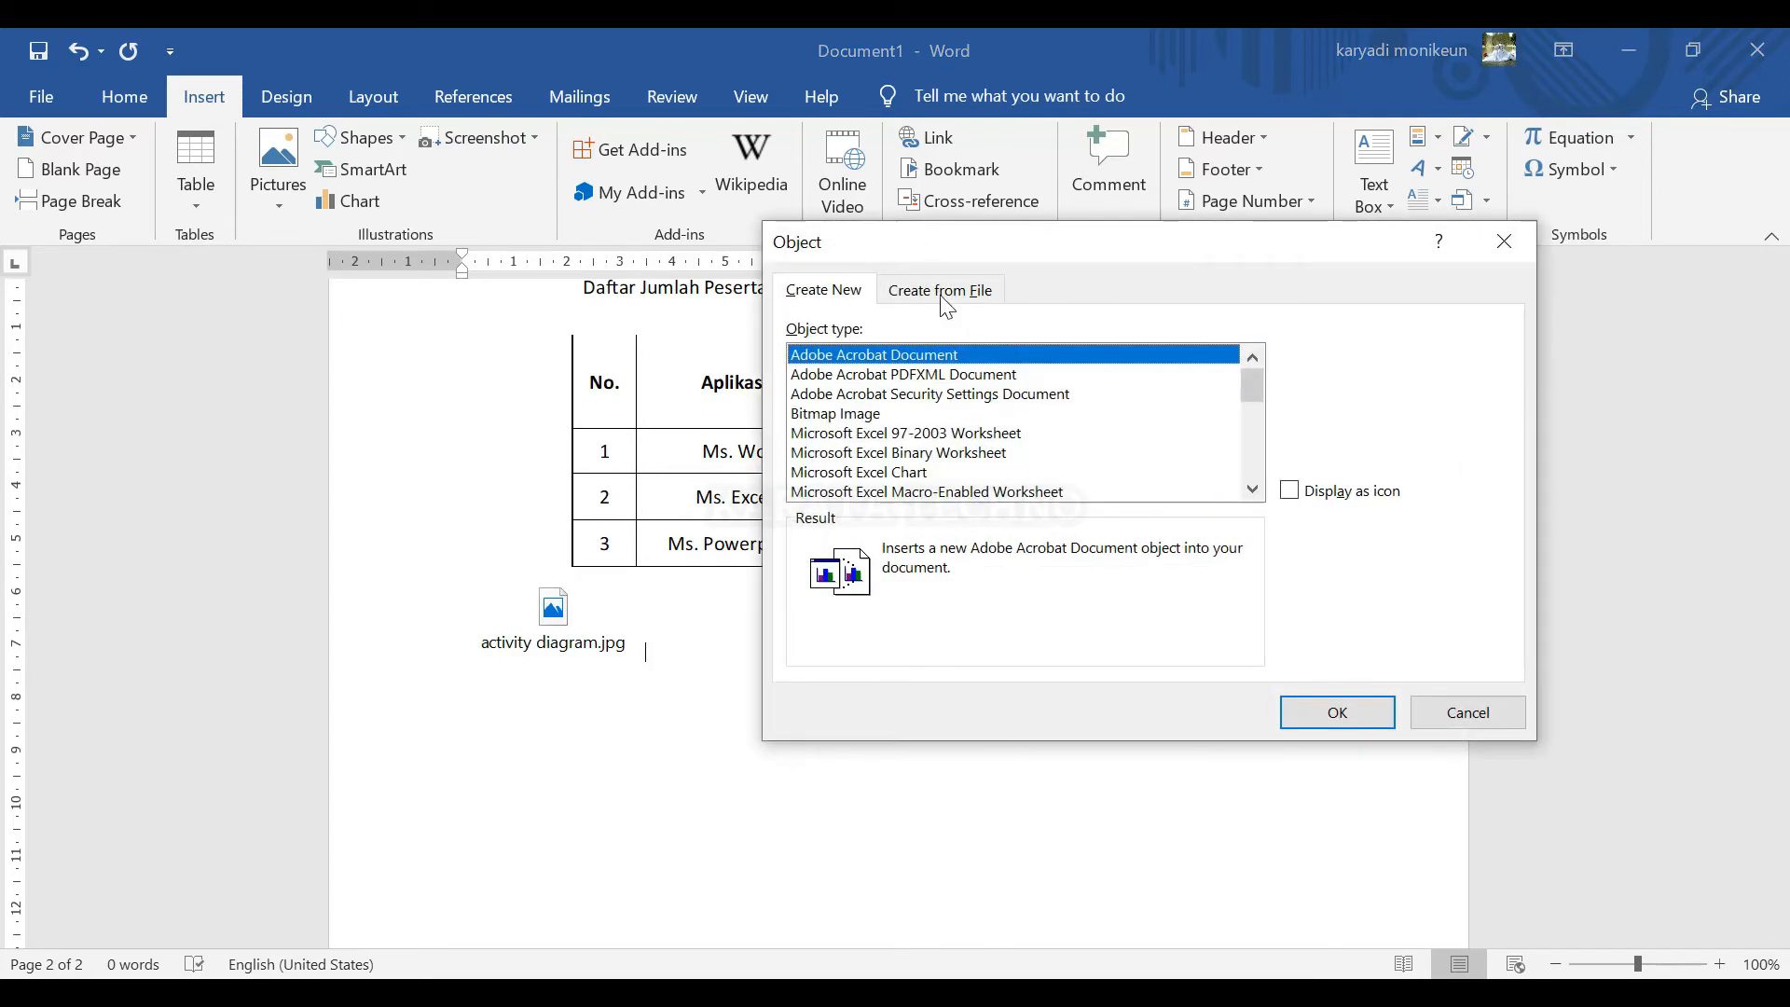
{"action": "left_click", "coordinate": [944, 297]}
{"action": "left_click", "coordinate": [1347, 360]}
{"action": "scroll", "coordinate": [807, 427], "scroll_direction": "up", "scroll_amount": 1}
{"action": "left_click", "coordinate": [853, 398]}
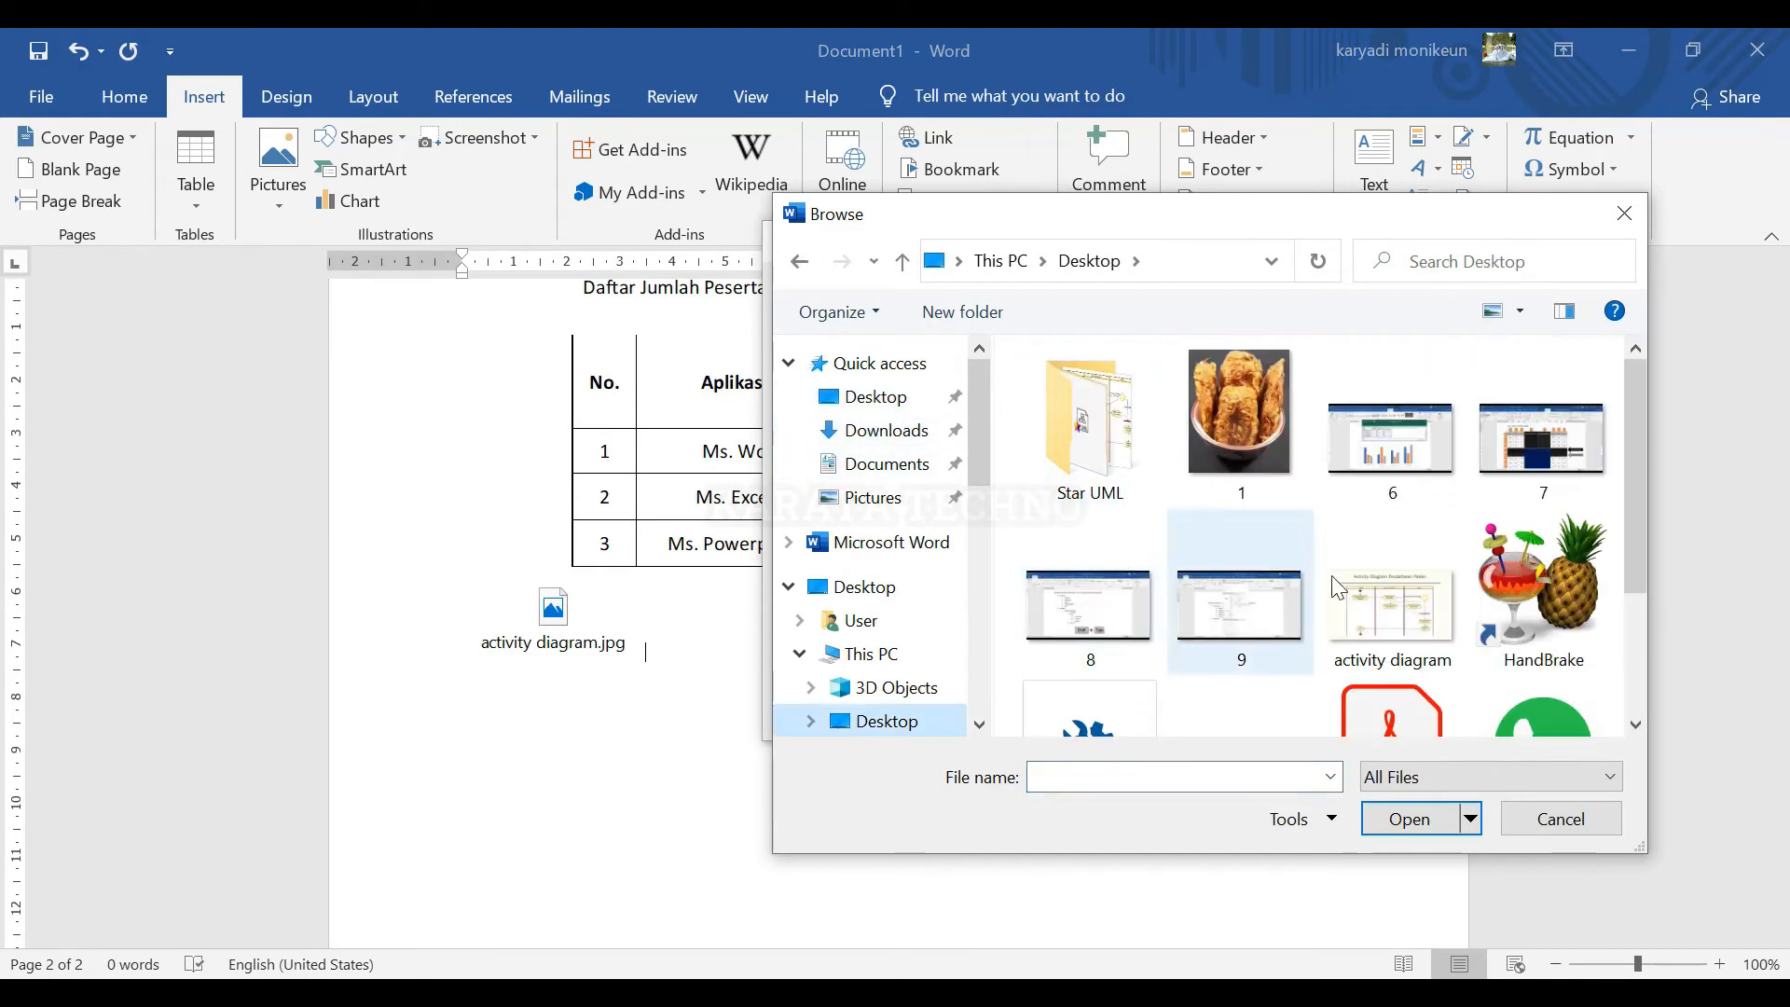
{"action": "scroll", "coordinate": [1343, 578], "scroll_direction": "down", "scroll_amount": 2}
{"action": "scroll", "coordinate": [1305, 522], "scroll_direction": "up", "scroll_amount": 2}
{"action": "left_click", "coordinate": [1229, 419]}
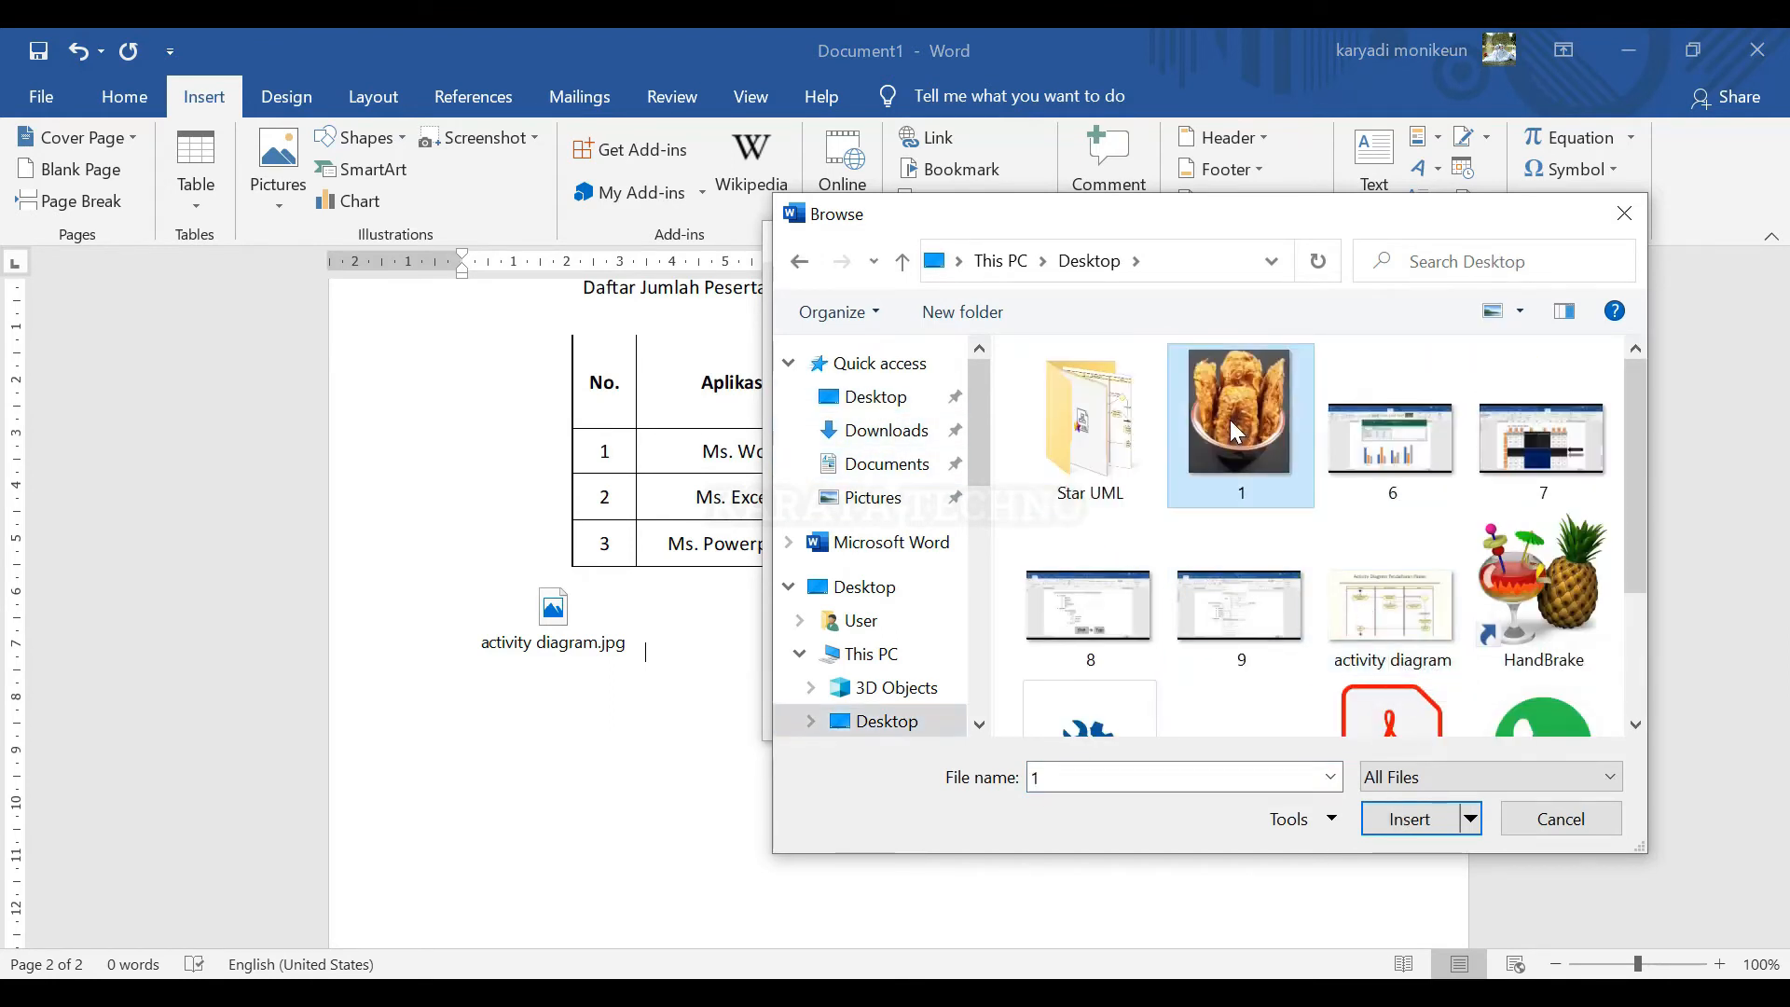
{"action": "left_click", "coordinate": [1409, 820]}
{"action": "left_click", "coordinate": [1347, 713]}
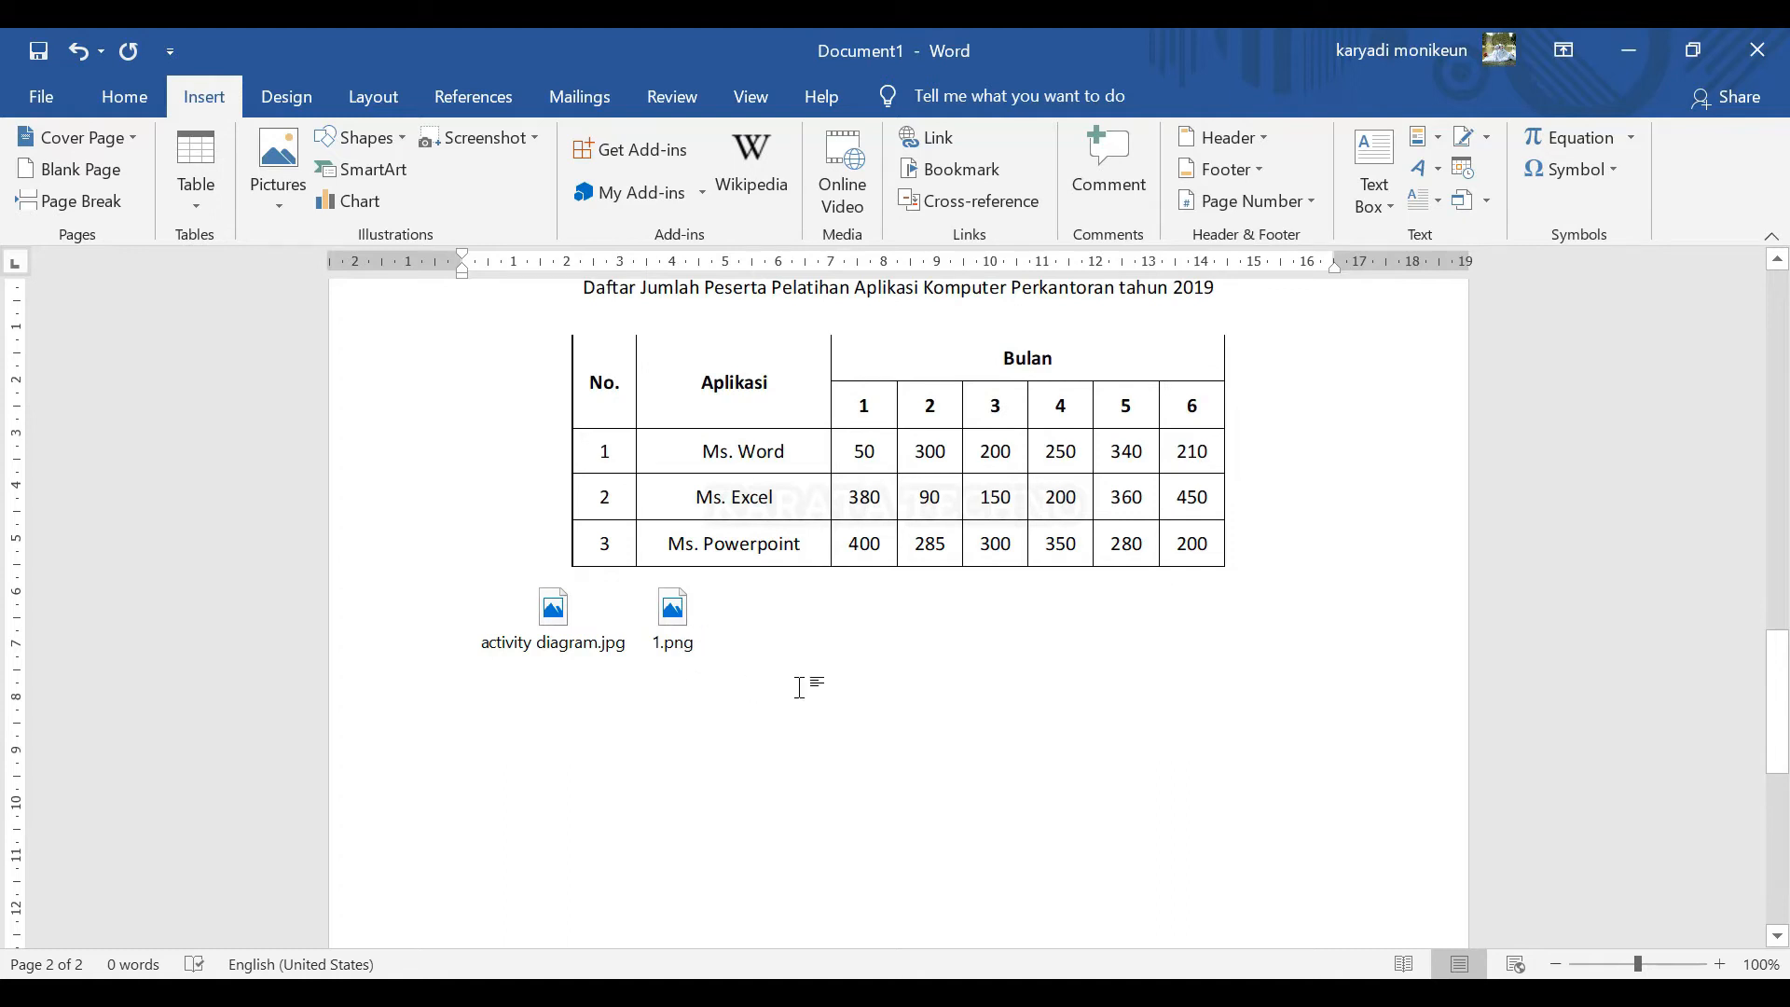
Step: Open the embedded 1.png in the image viewer and close the viewer
{"action": "left_click", "coordinate": [675, 620]}
{"action": "left_click", "coordinate": [552, 612]}
{"action": "left_click", "coordinate": [672, 608]}
{"action": "double_click", "coordinate": [670, 632]}
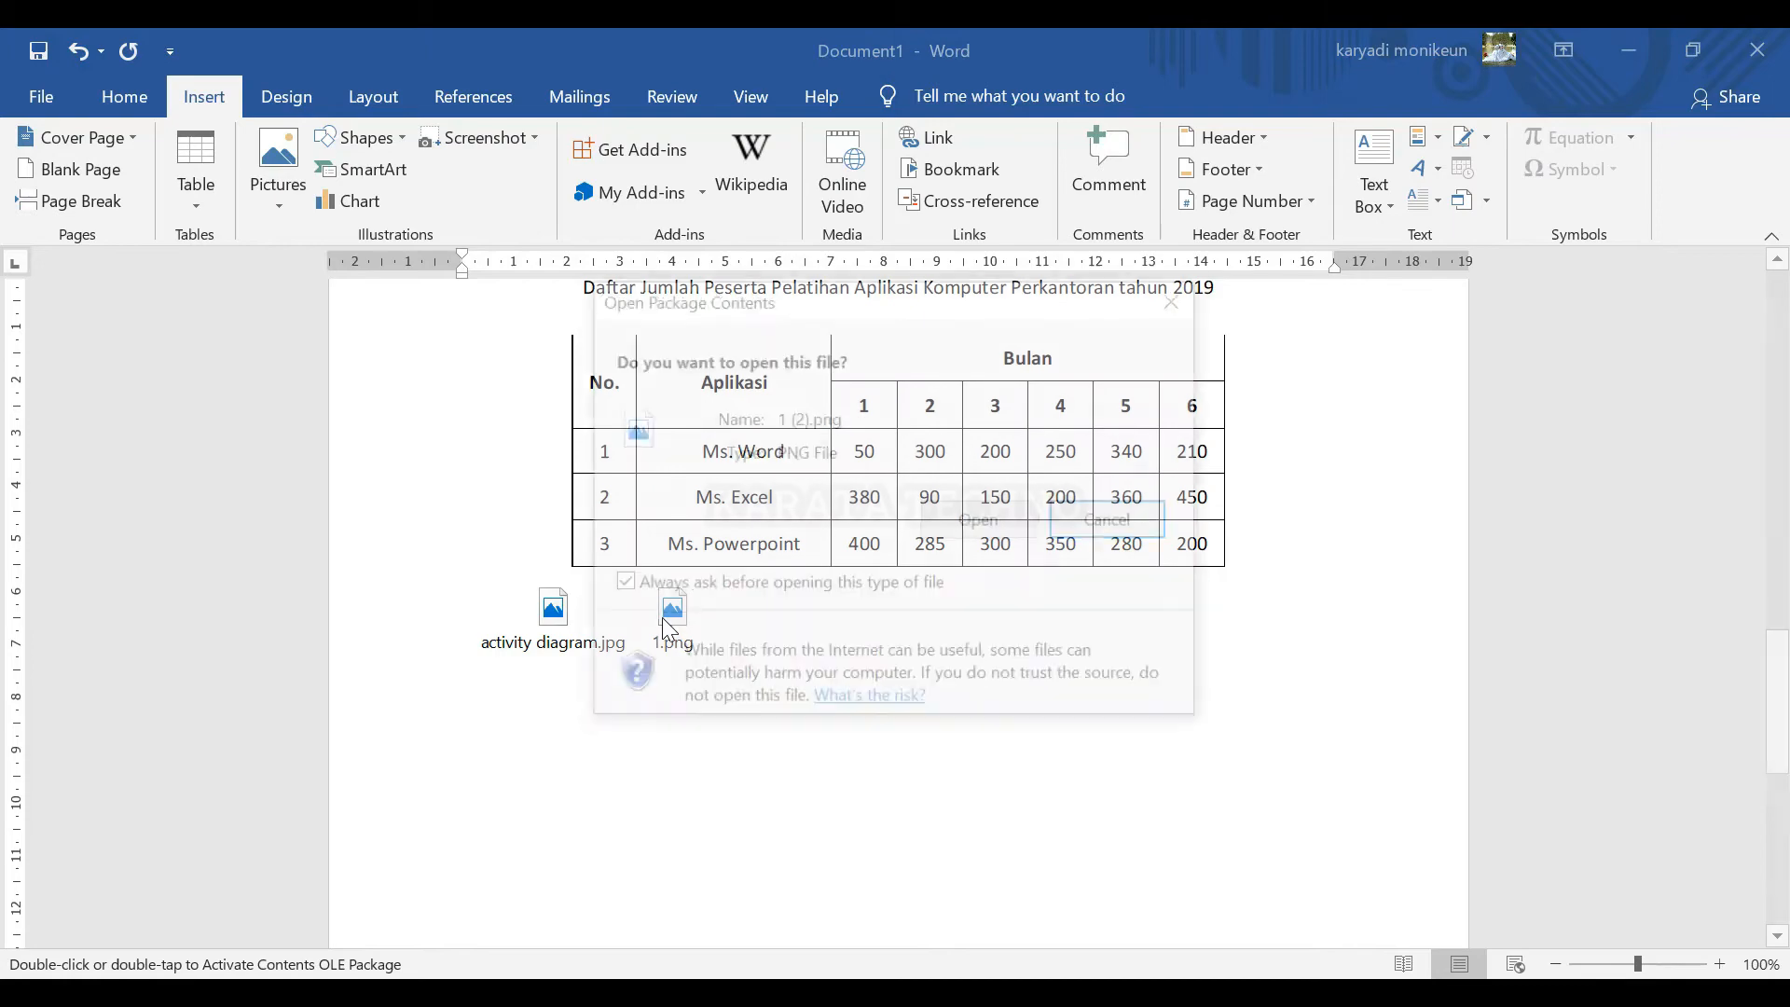
{"action": "left_click", "coordinate": [976, 531]}
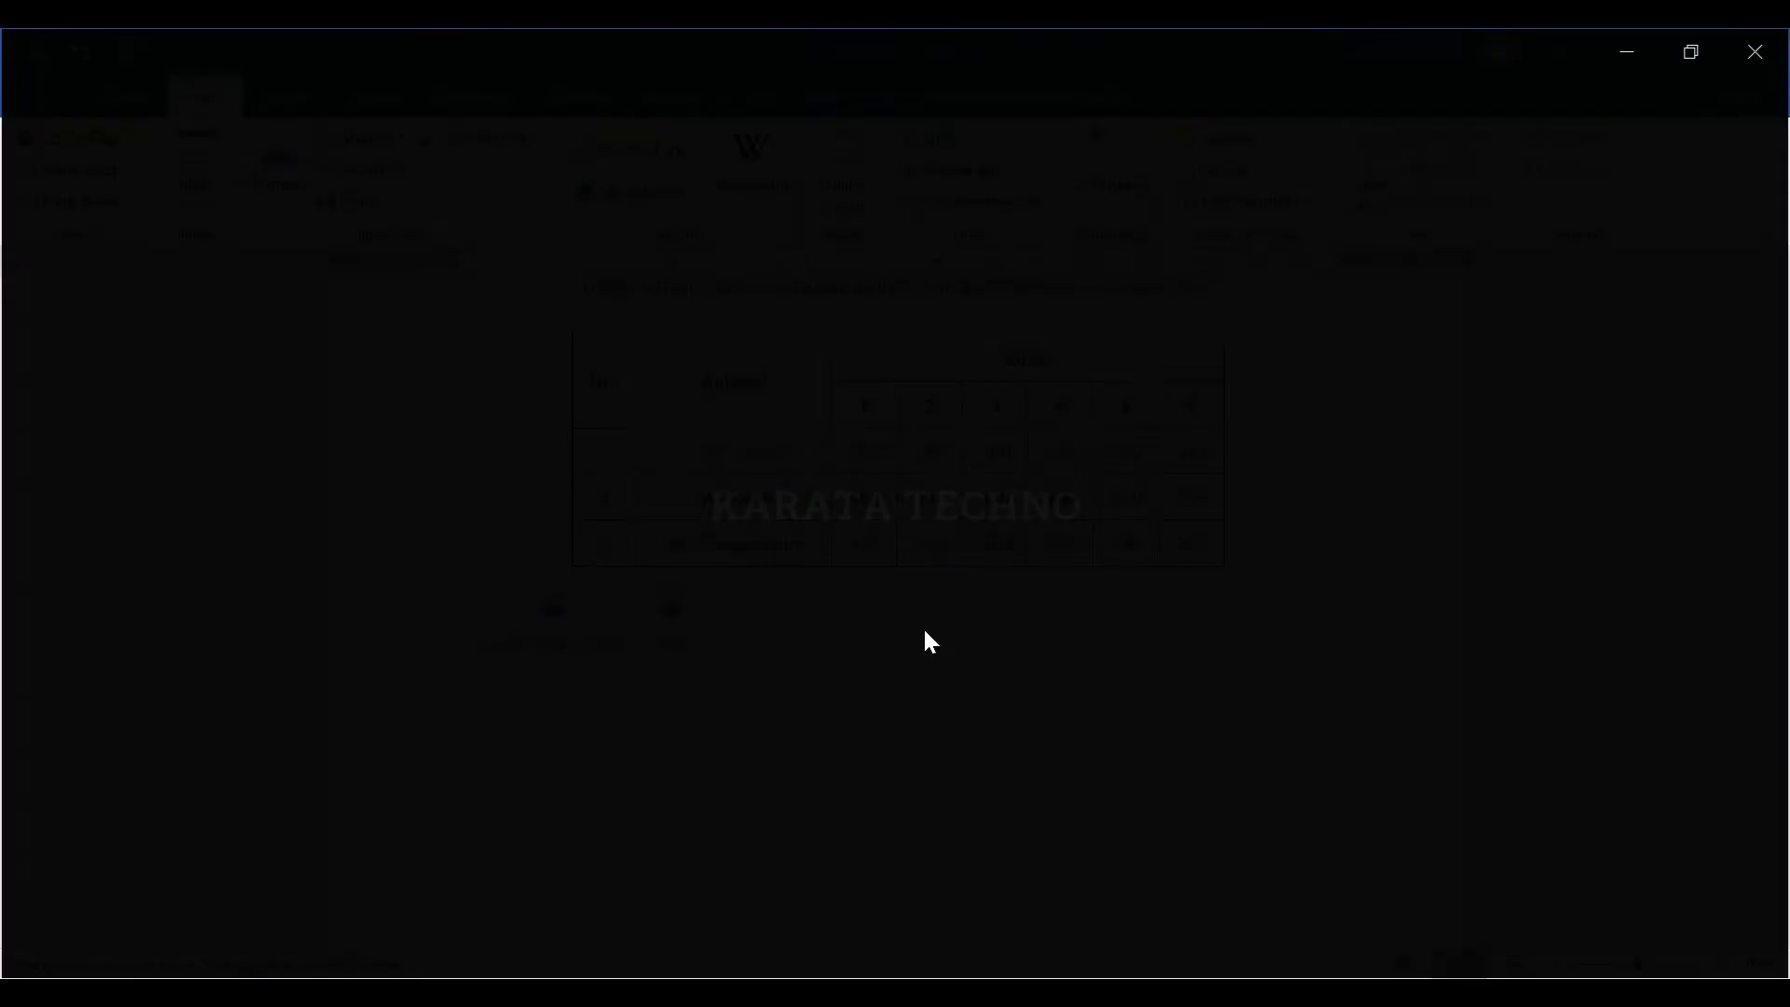
{"action": "left_click", "coordinate": [1757, 50]}
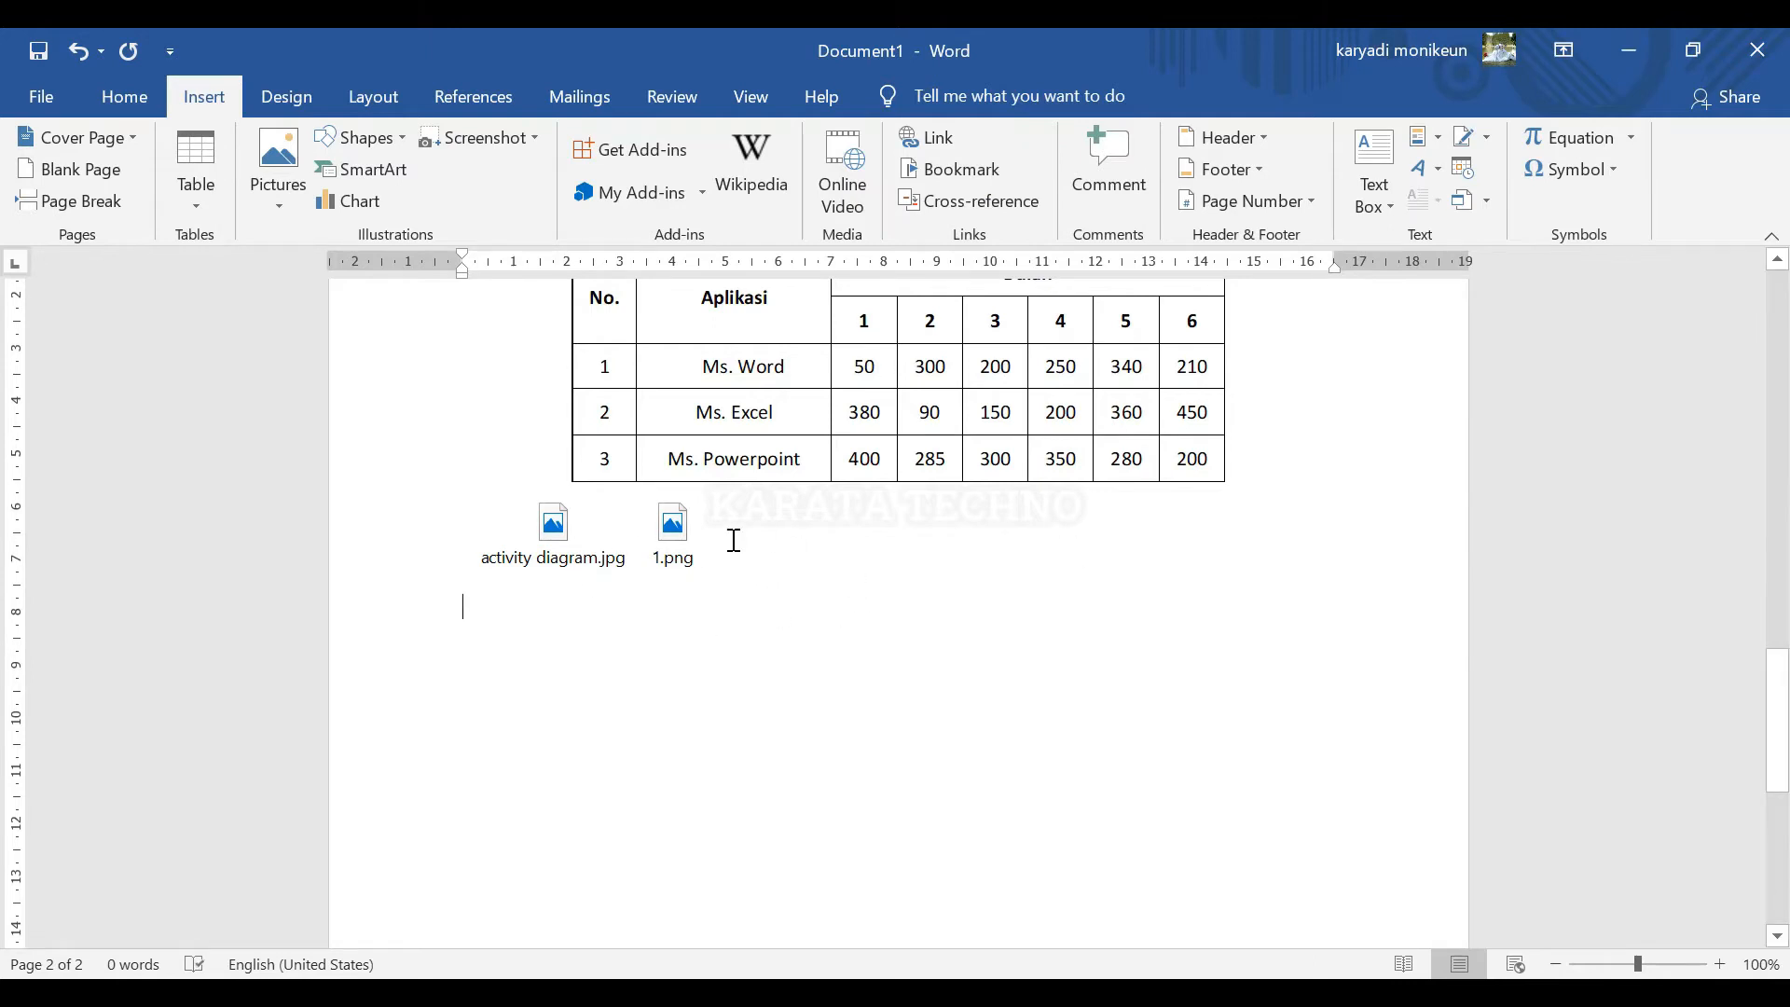
Step: Insert a new Microsoft Excel Worksheet object on a new line below the two embedded image icons
{"action": "left_click", "coordinate": [1462, 209]}
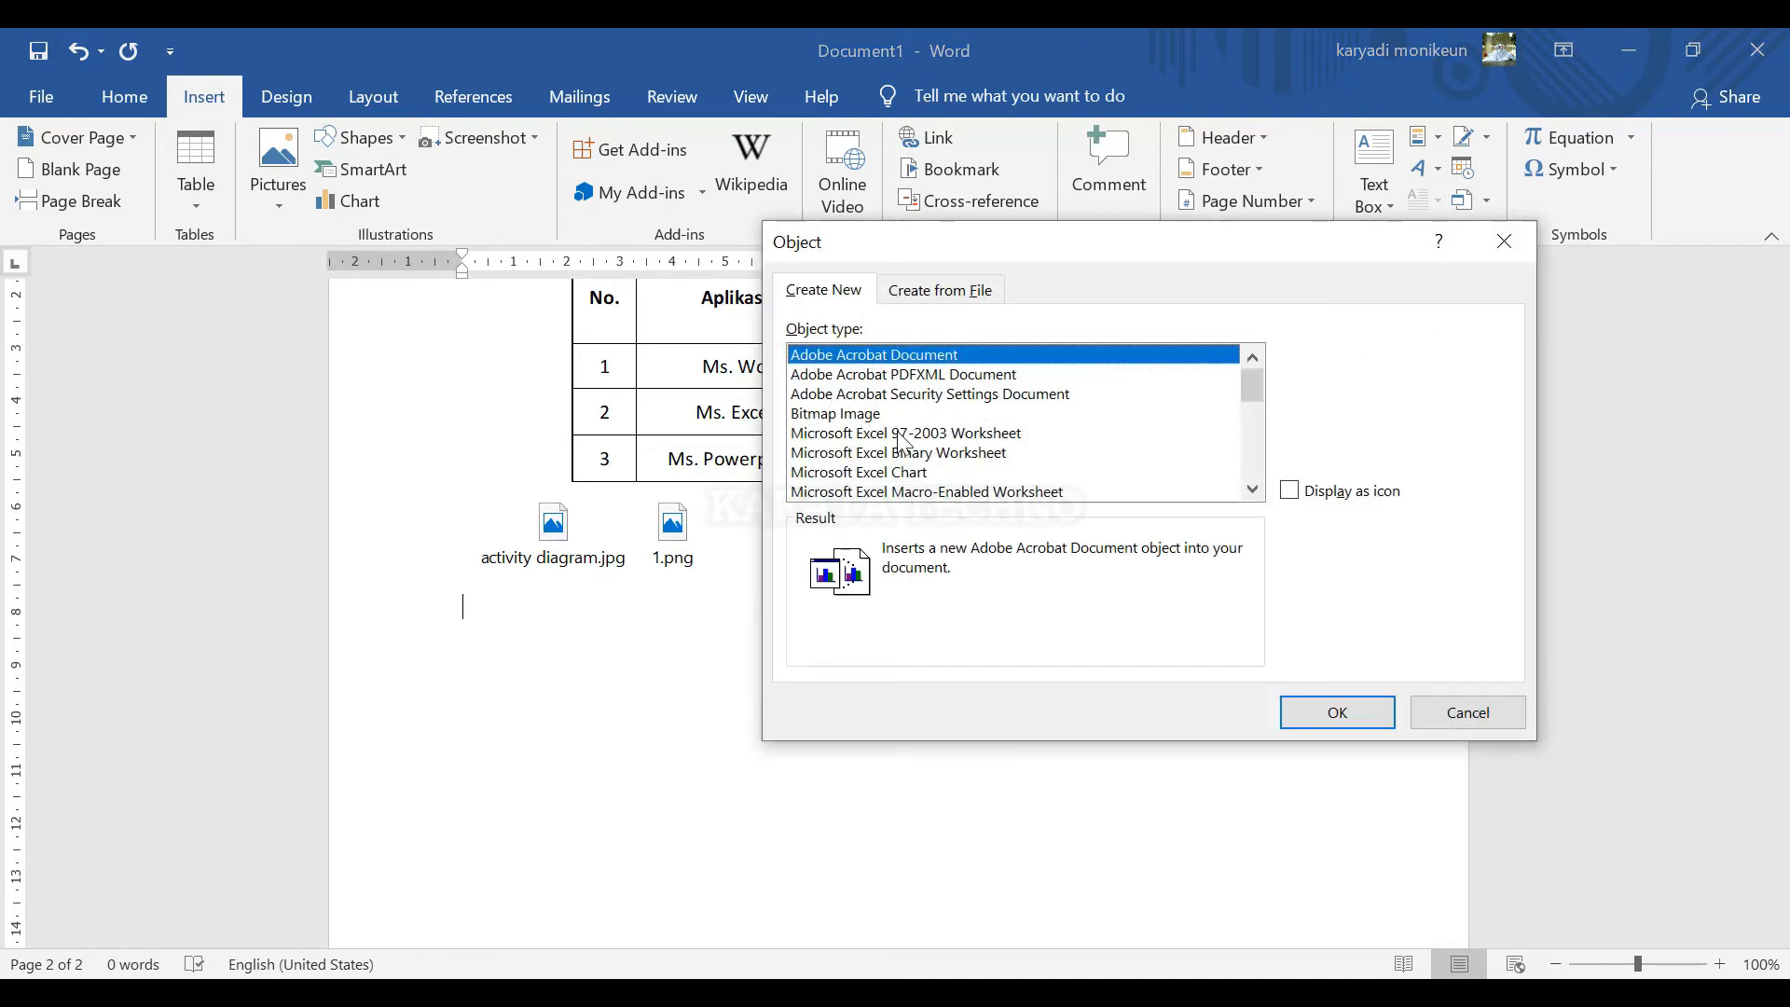
{"action": "left_click", "coordinate": [940, 457]}
{"action": "scroll", "coordinate": [939, 456], "scroll_direction": "down", "scroll_amount": 1}
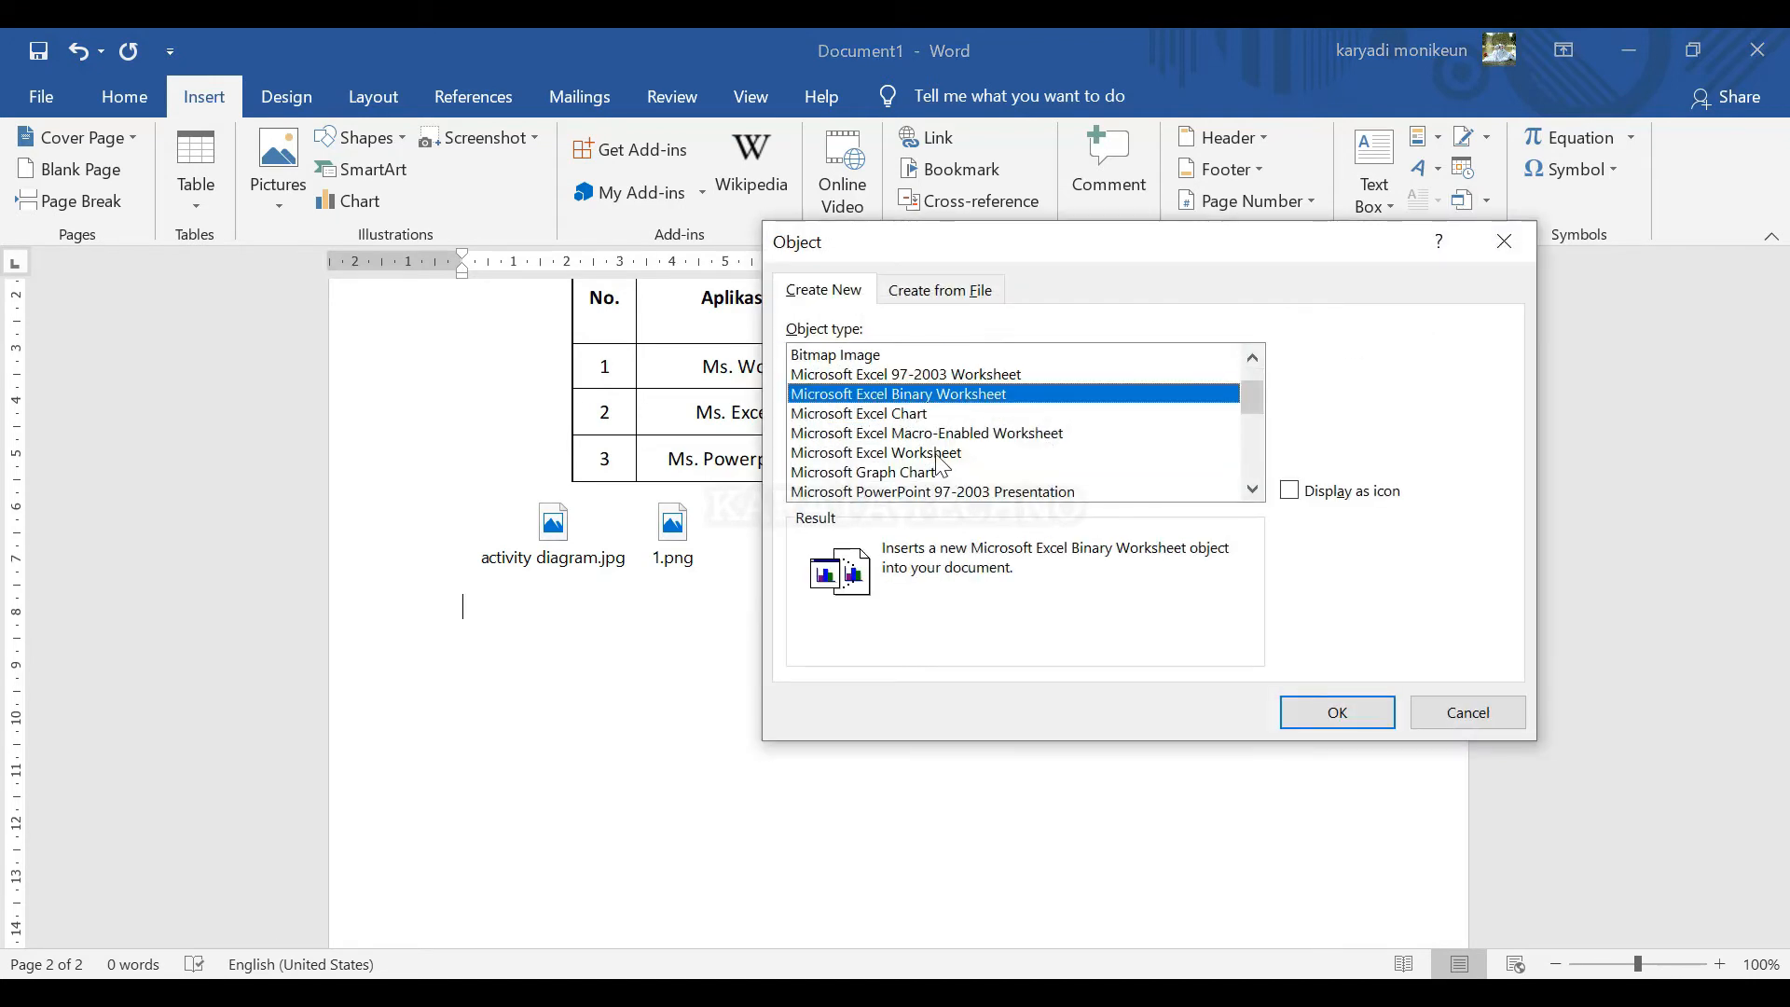
{"action": "left_click", "coordinate": [928, 457]}
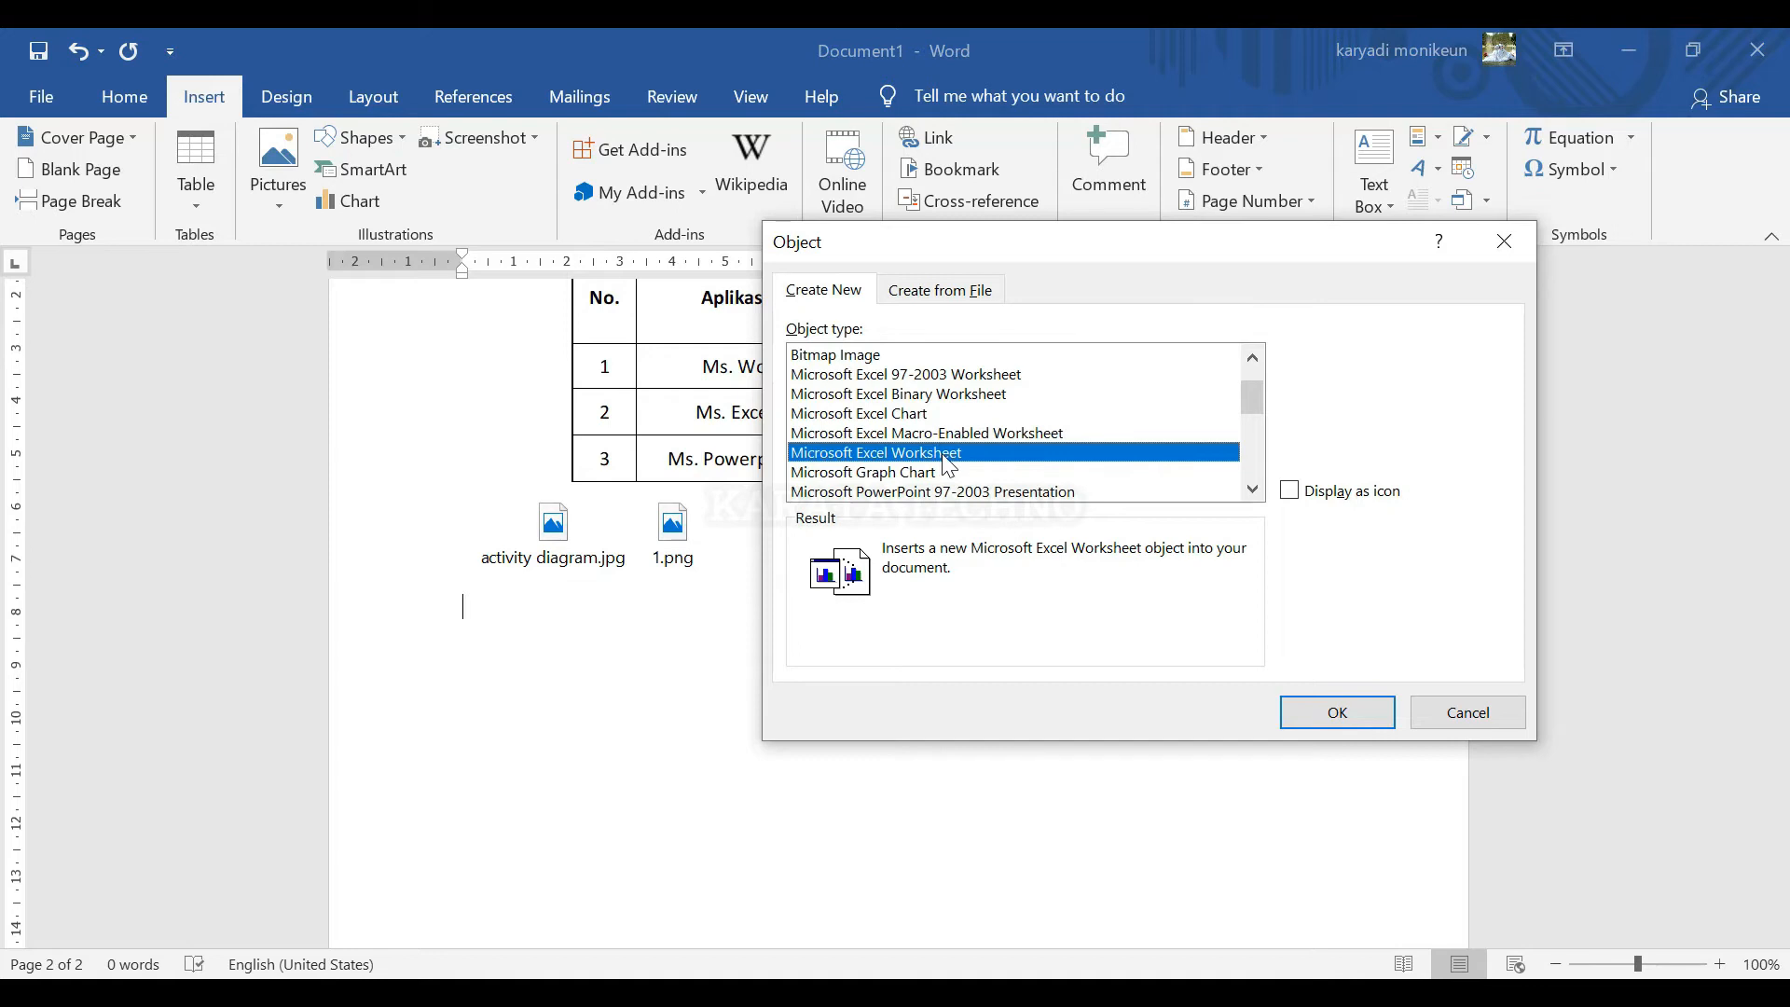
{"action": "left_click", "coordinate": [1338, 712]}
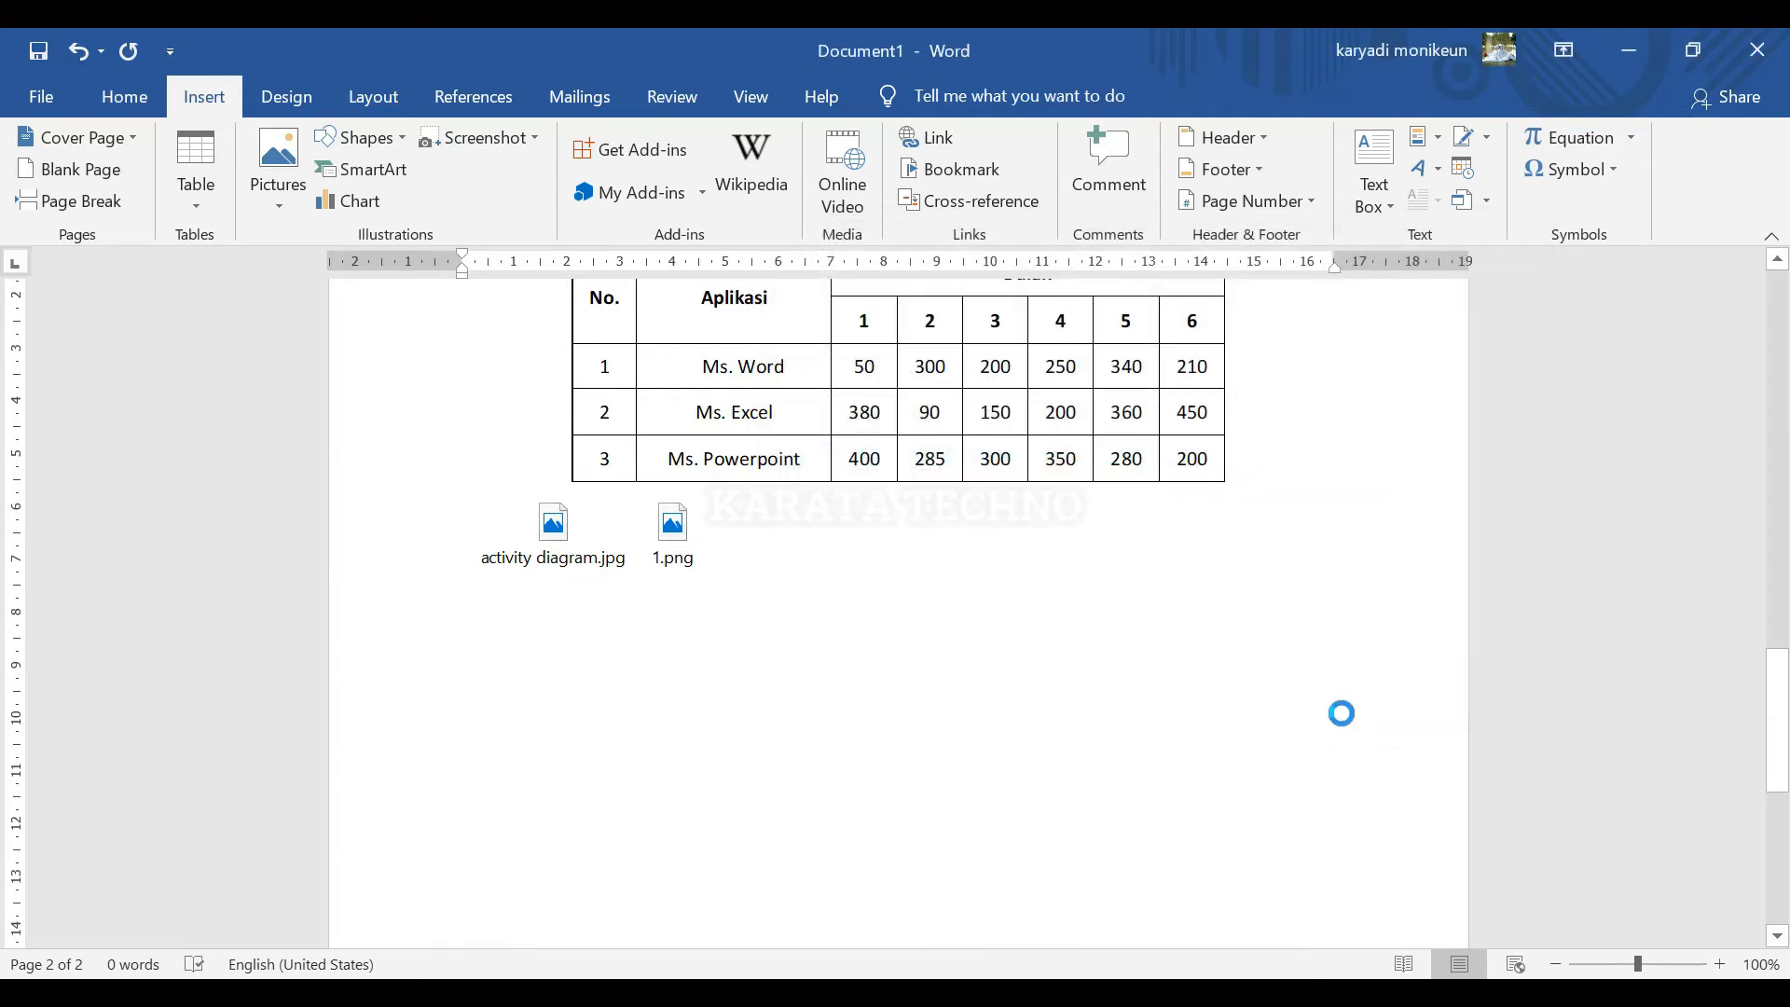
{"action": "scroll", "coordinate": [935, 696], "scroll_direction": "down", "scroll_amount": 4}
{"action": "scroll", "coordinate": [866, 699], "scroll_direction": "up", "scroll_amount": 4}
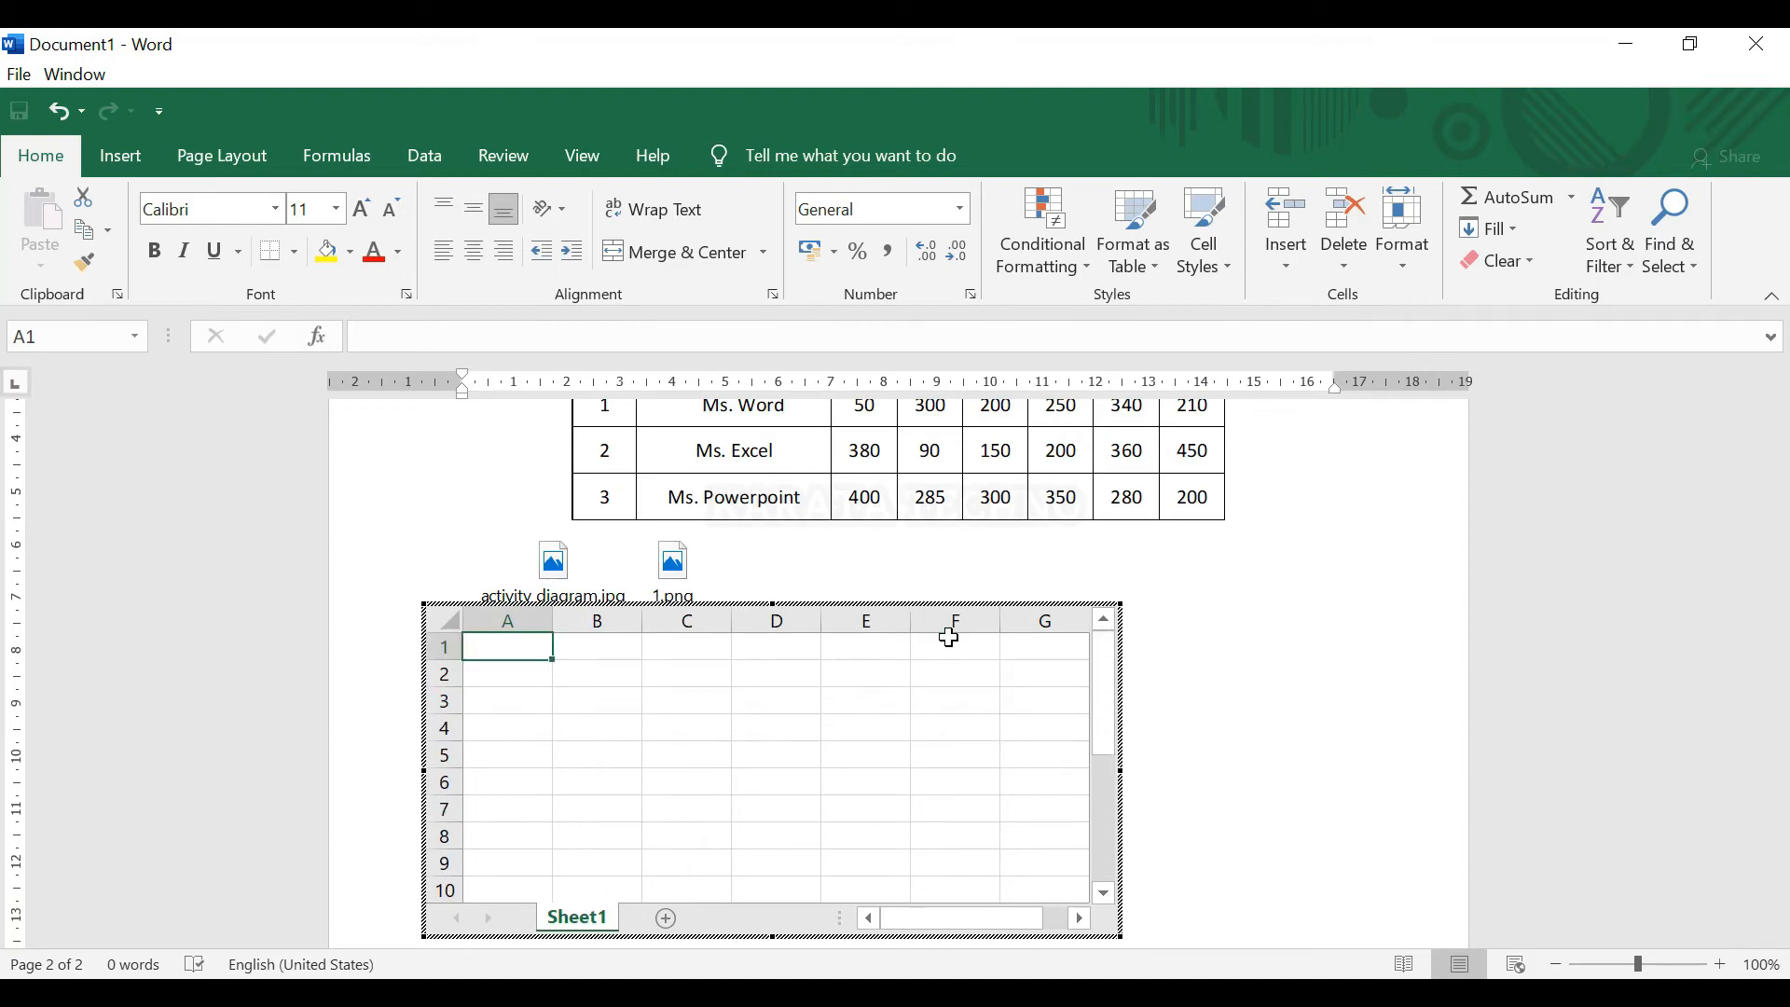
Step: Try out cell selection in the empty embedded worksheet and return to the main document
{"action": "left_click_drag", "start_coordinate": [1782, 801], "coordinate": [1784, 778]}
{"action": "scroll", "coordinate": [718, 635], "scroll_direction": "down", "scroll_amount": 2}
{"action": "double_click", "coordinate": [813, 568]}
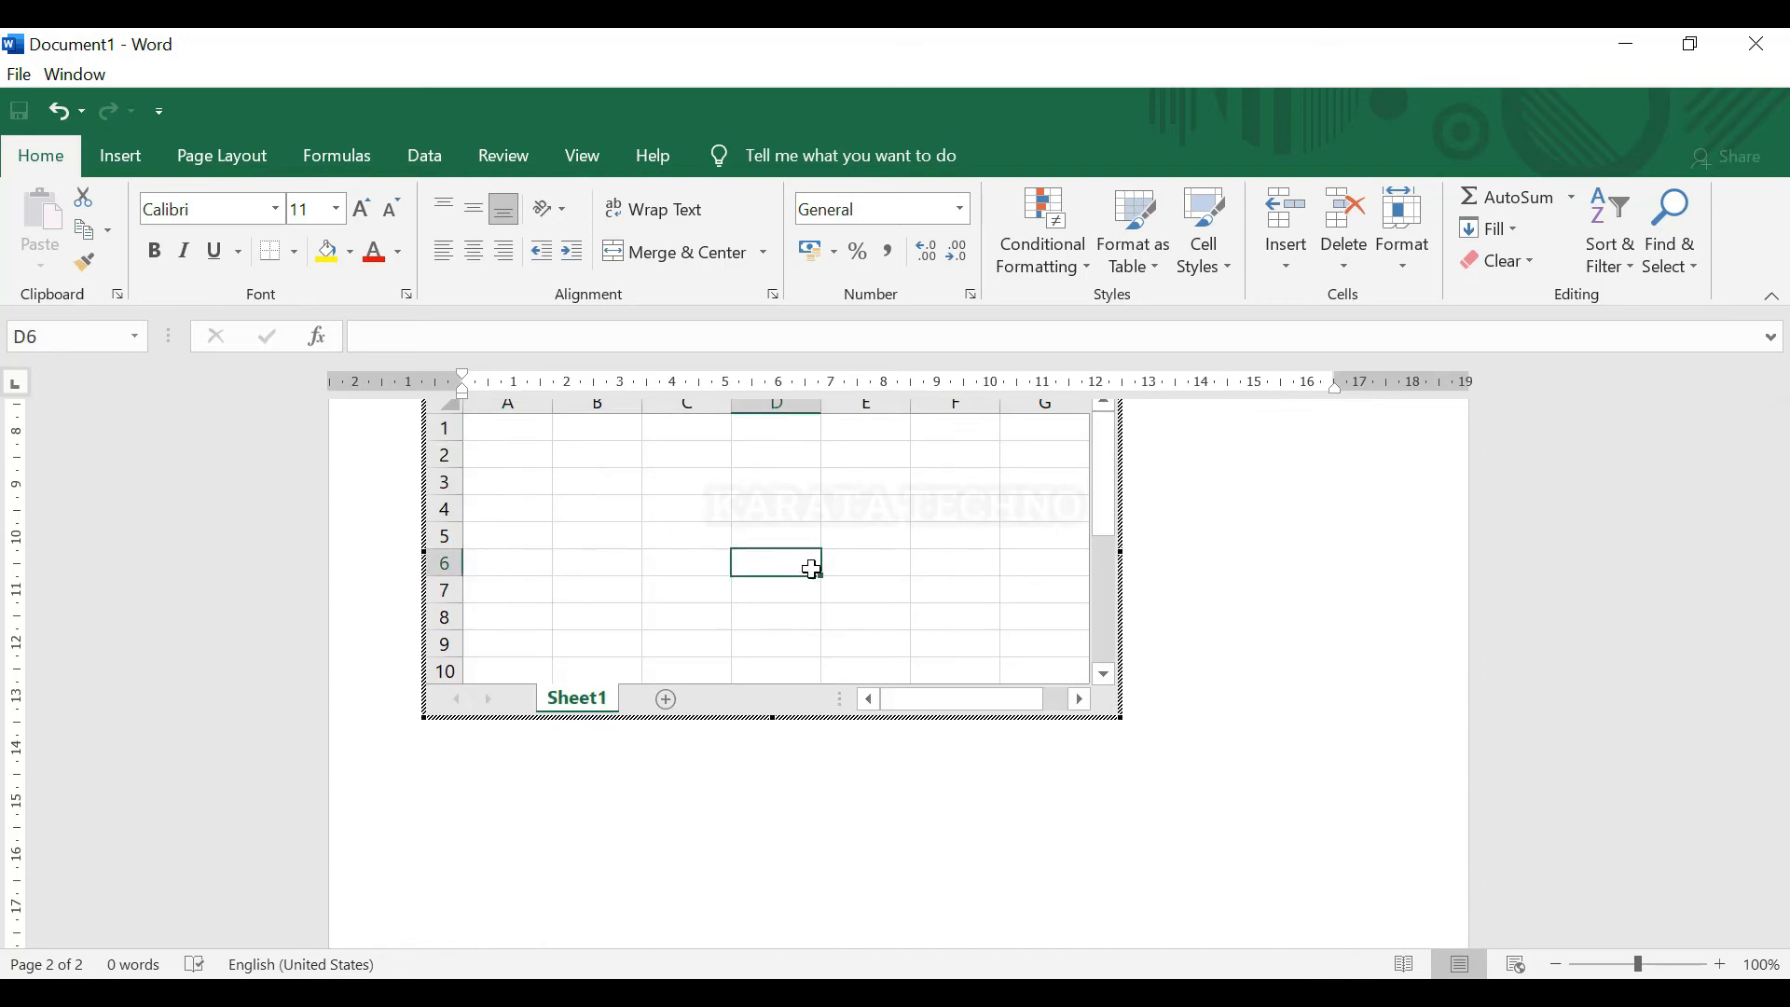
{"action": "left_click", "coordinate": [638, 501]}
{"action": "left_click", "coordinate": [547, 471]}
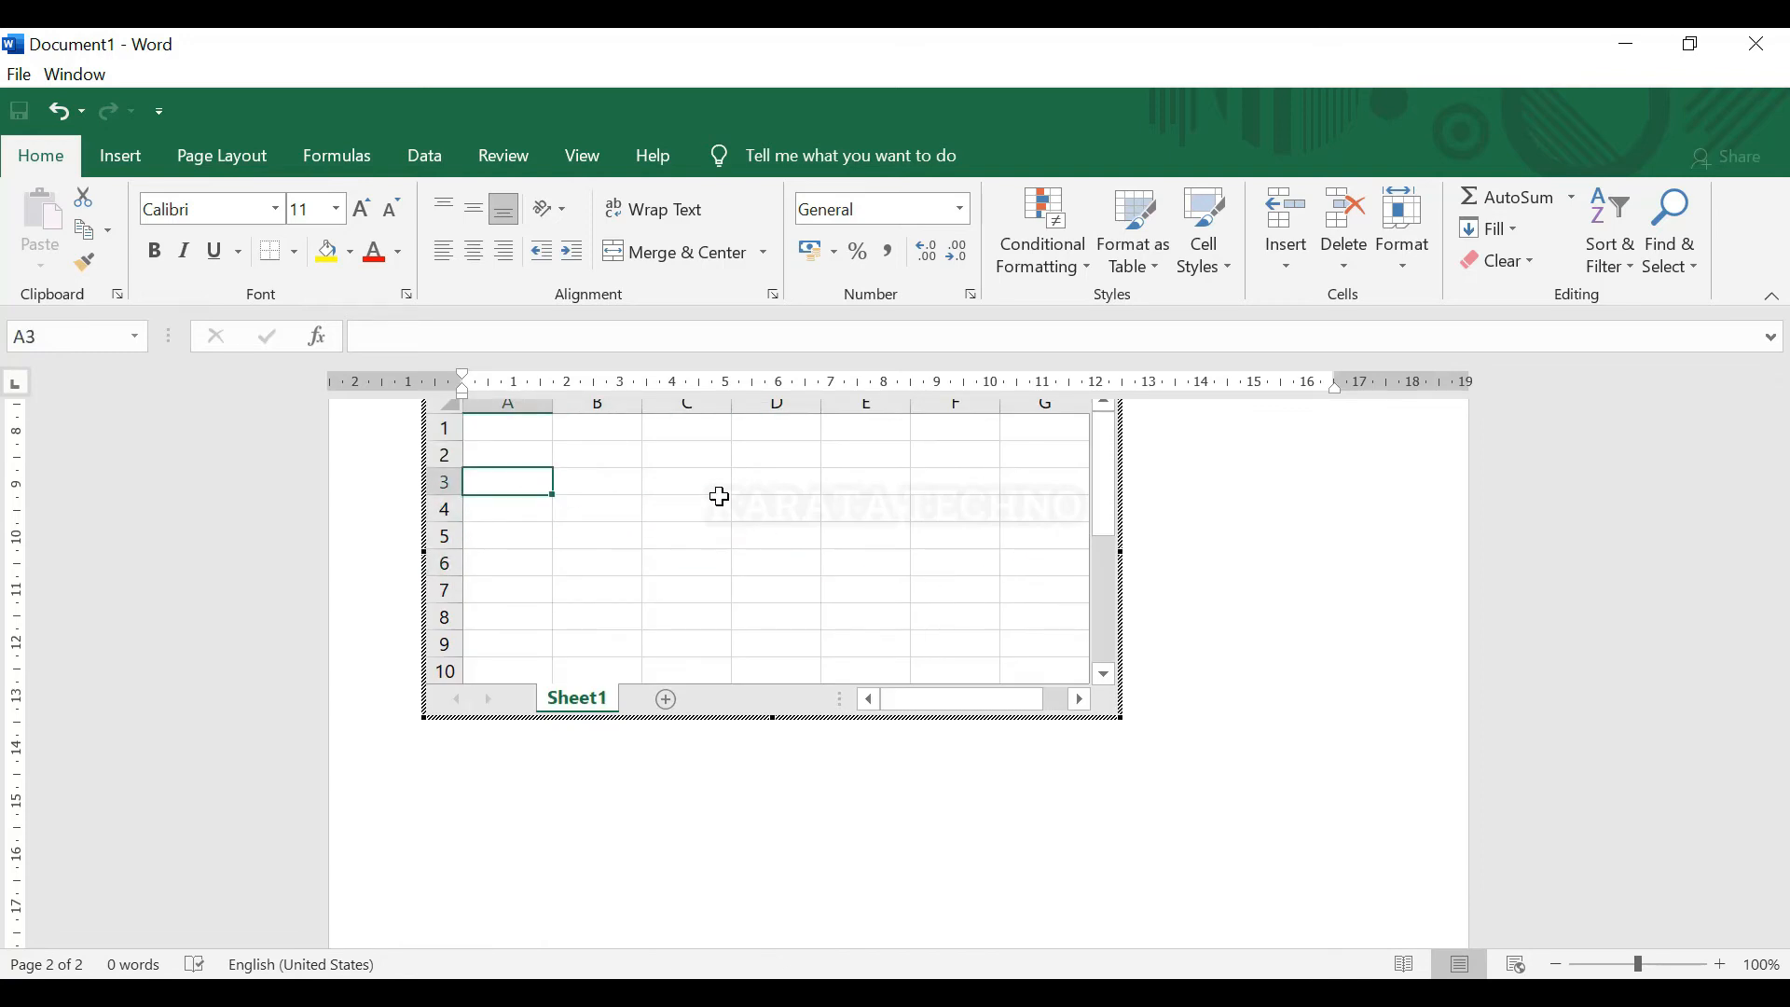
{"action": "left_click", "coordinate": [719, 497]}
{"action": "key", "text": "Up"}
{"action": "key", "text": "Up"}
{"action": "key", "text": "Up"}
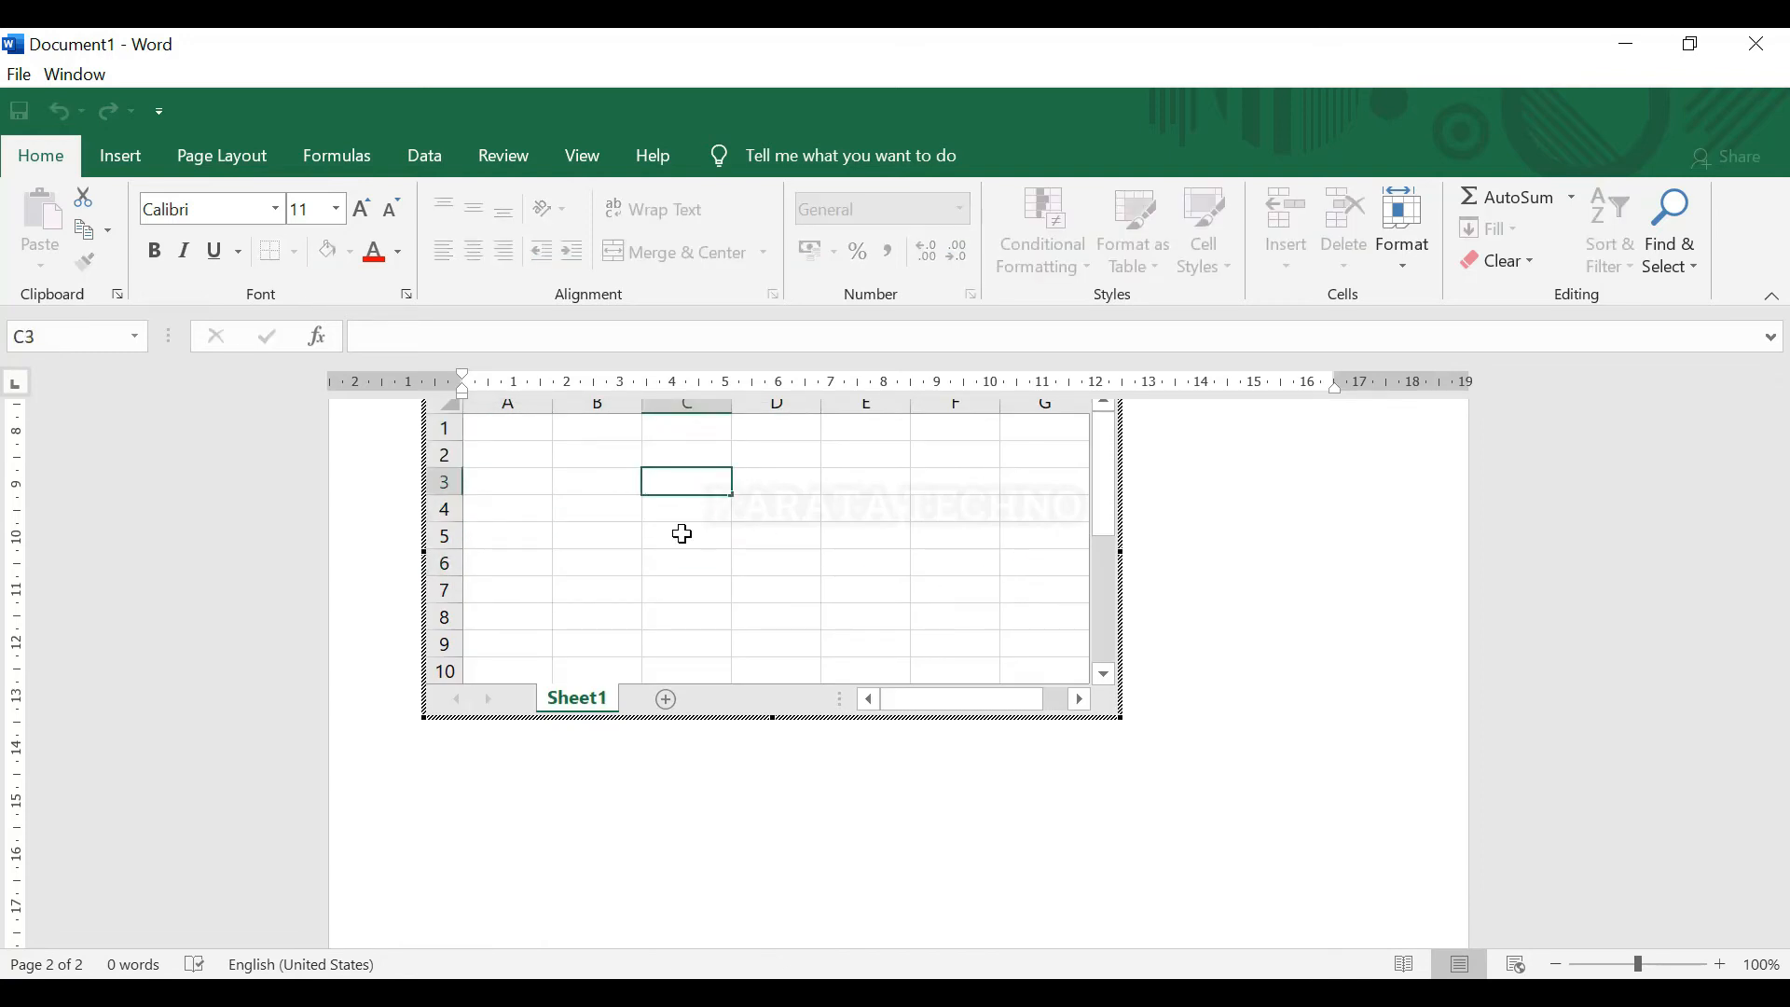
{"action": "left_click", "coordinate": [683, 533]}
{"action": "left_click", "coordinate": [1244, 557]}
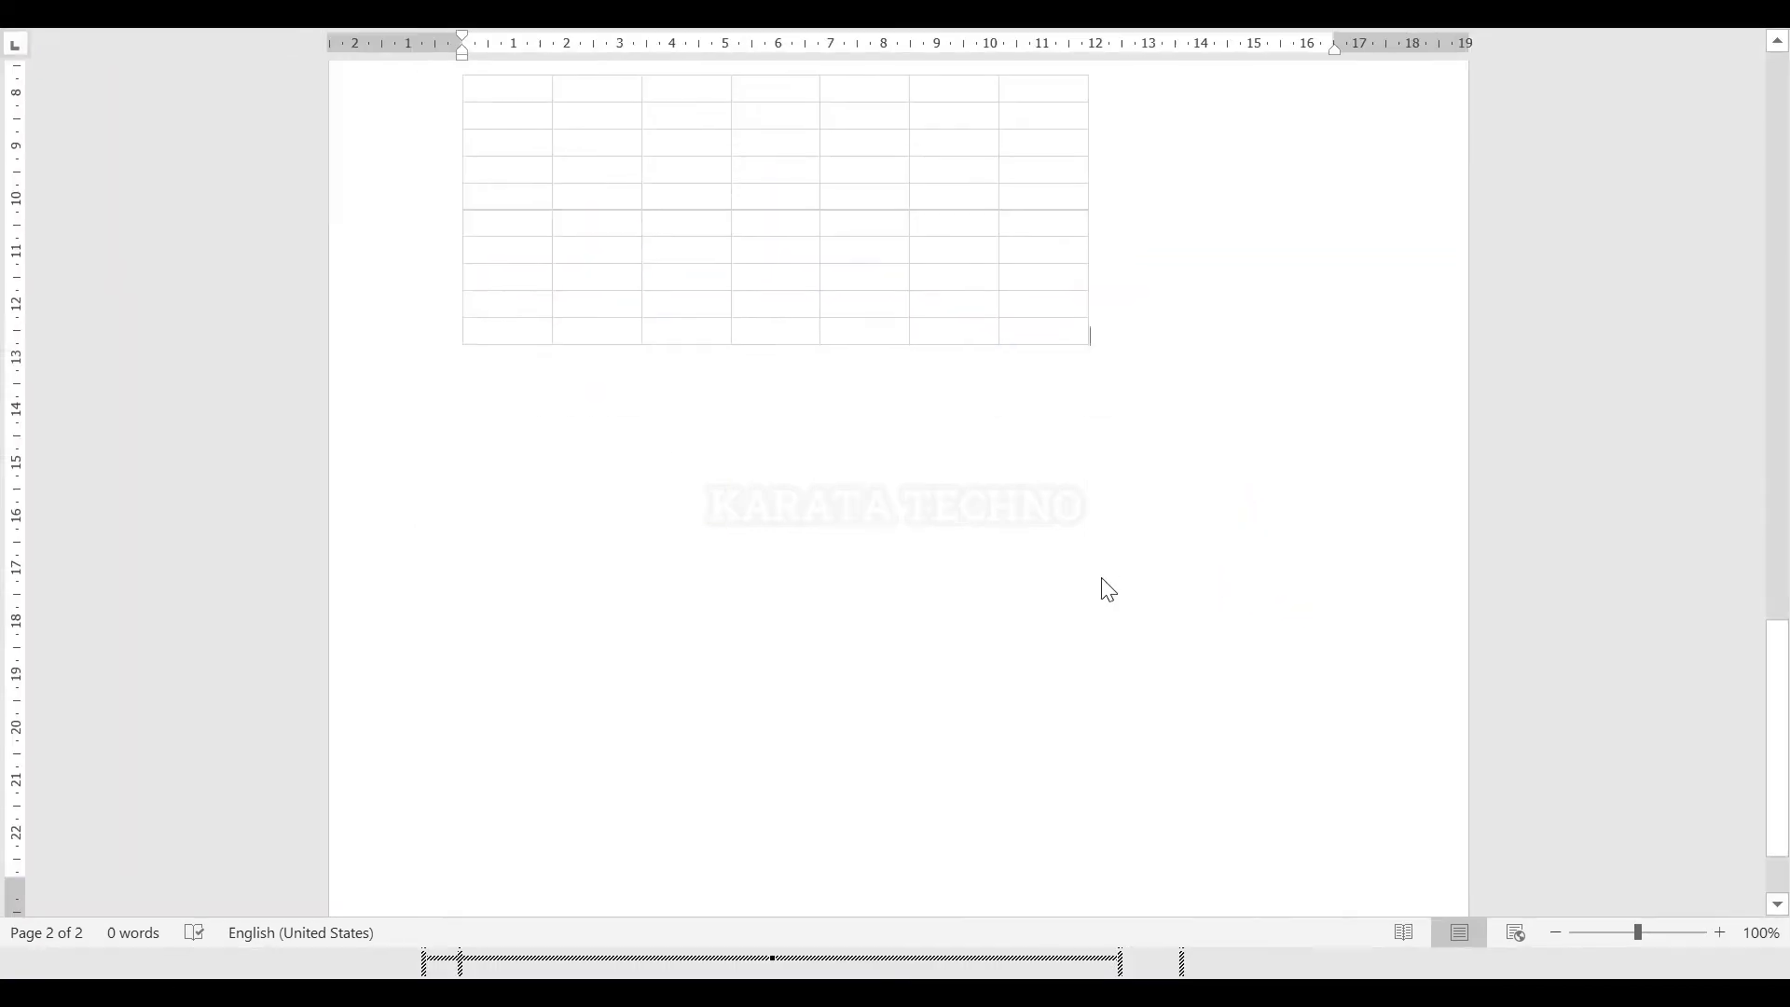
Step: Reopen the embedded worksheet for editing and apply all borders to cells A2:C7
{"action": "scroll", "coordinate": [708, 494], "scroll_direction": "up", "scroll_amount": 2}
{"action": "double_click", "coordinate": [604, 475]}
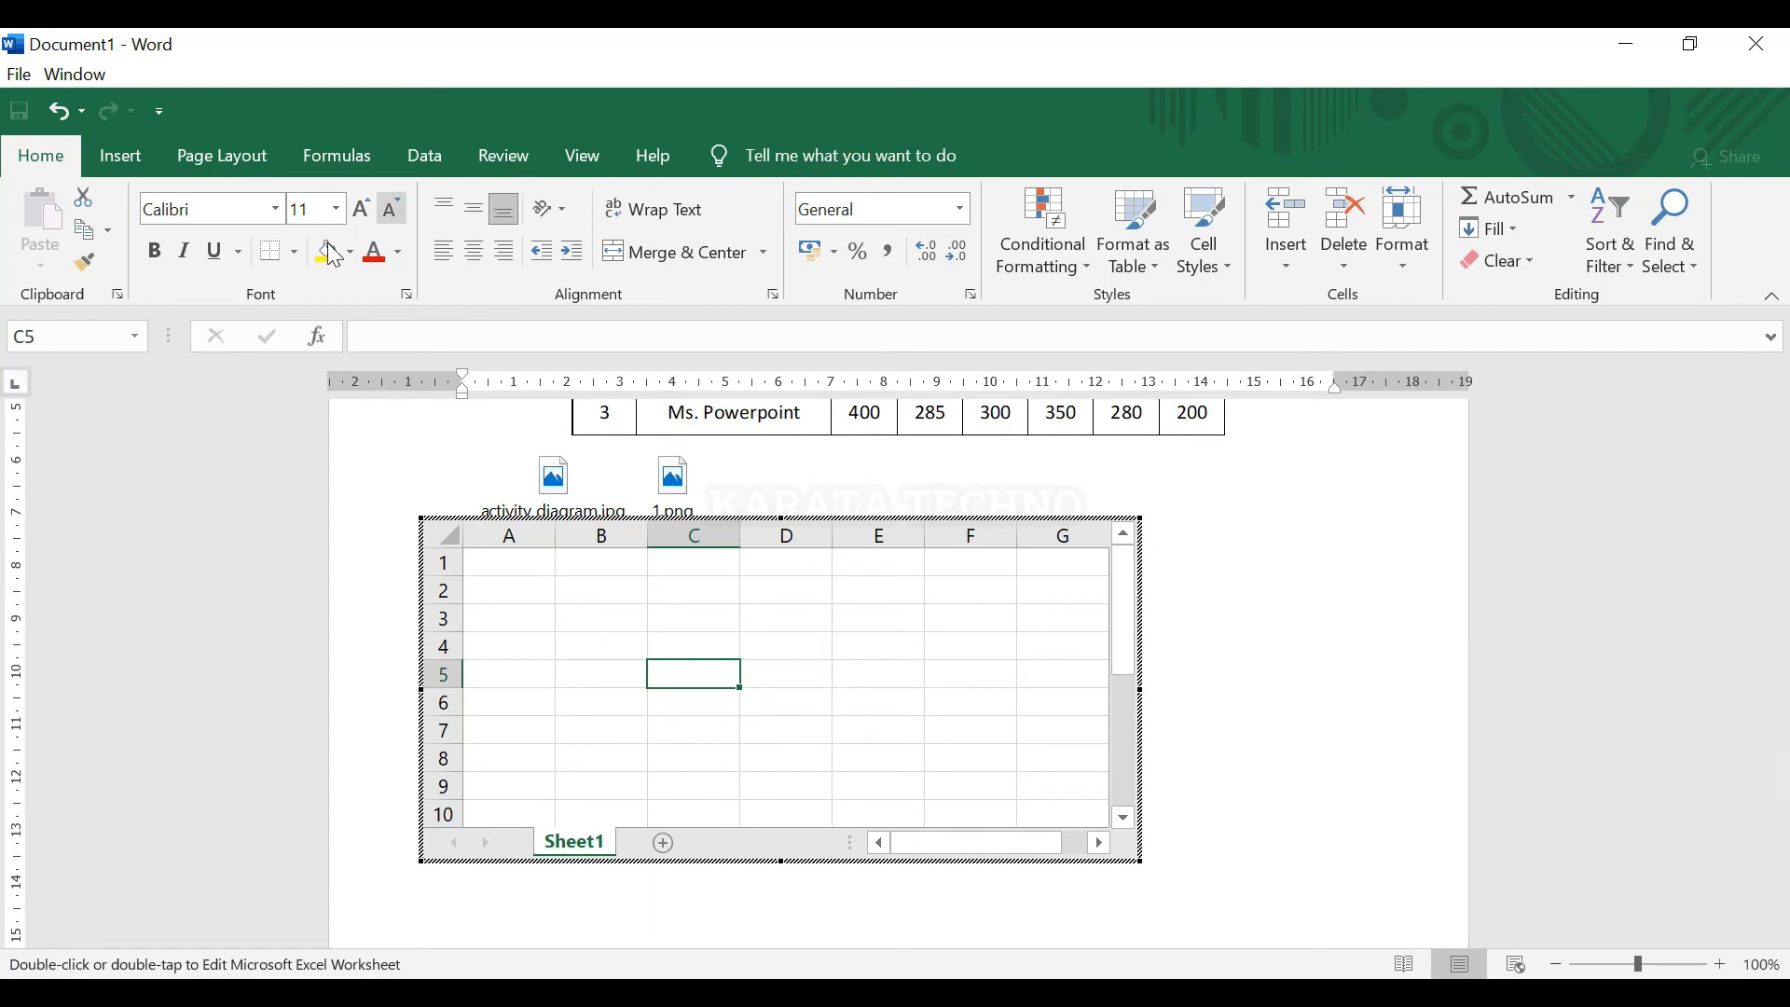
{"action": "left_click", "coordinate": [536, 567]}
{"action": "left_click", "coordinate": [703, 571]}
{"action": "left_click", "coordinate": [631, 612]}
{"action": "left_click", "coordinate": [544, 616]}
{"action": "left_click", "coordinate": [512, 565]}
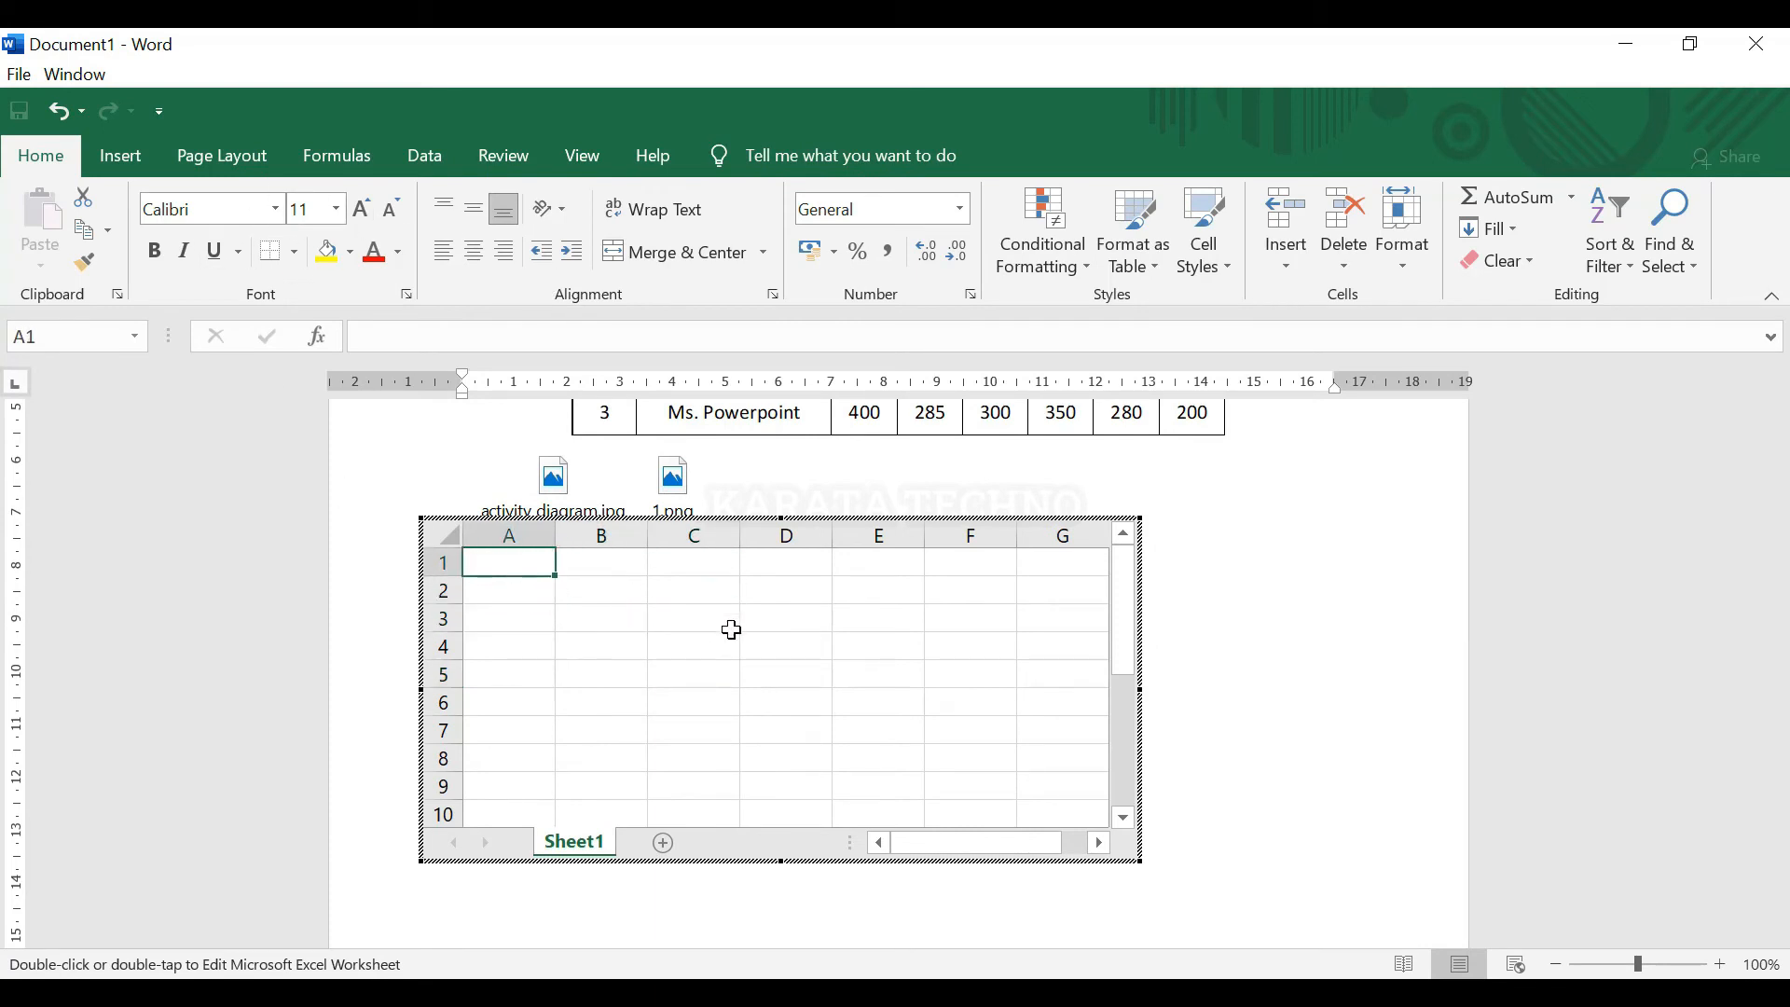
{"action": "left_click", "coordinate": [541, 622]}
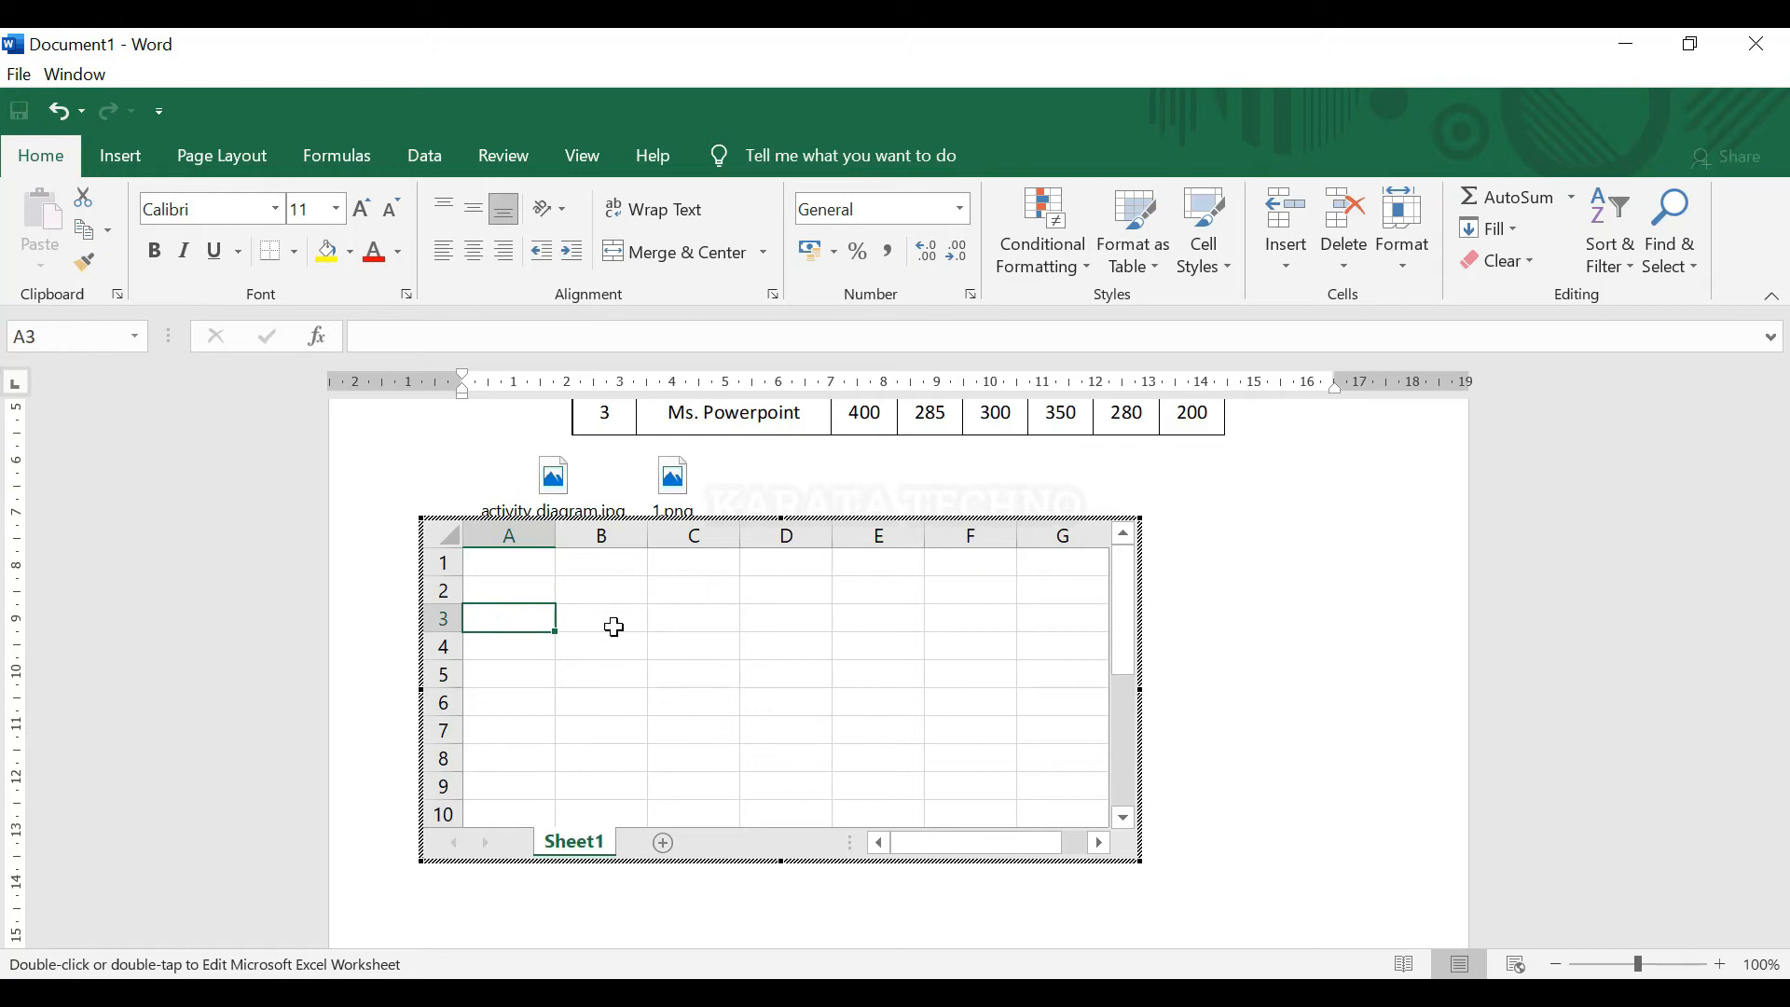
{"action": "left_click", "coordinate": [529, 622]}
{"action": "left_click_drag", "start_coordinate": [524, 597], "coordinate": [711, 727]}
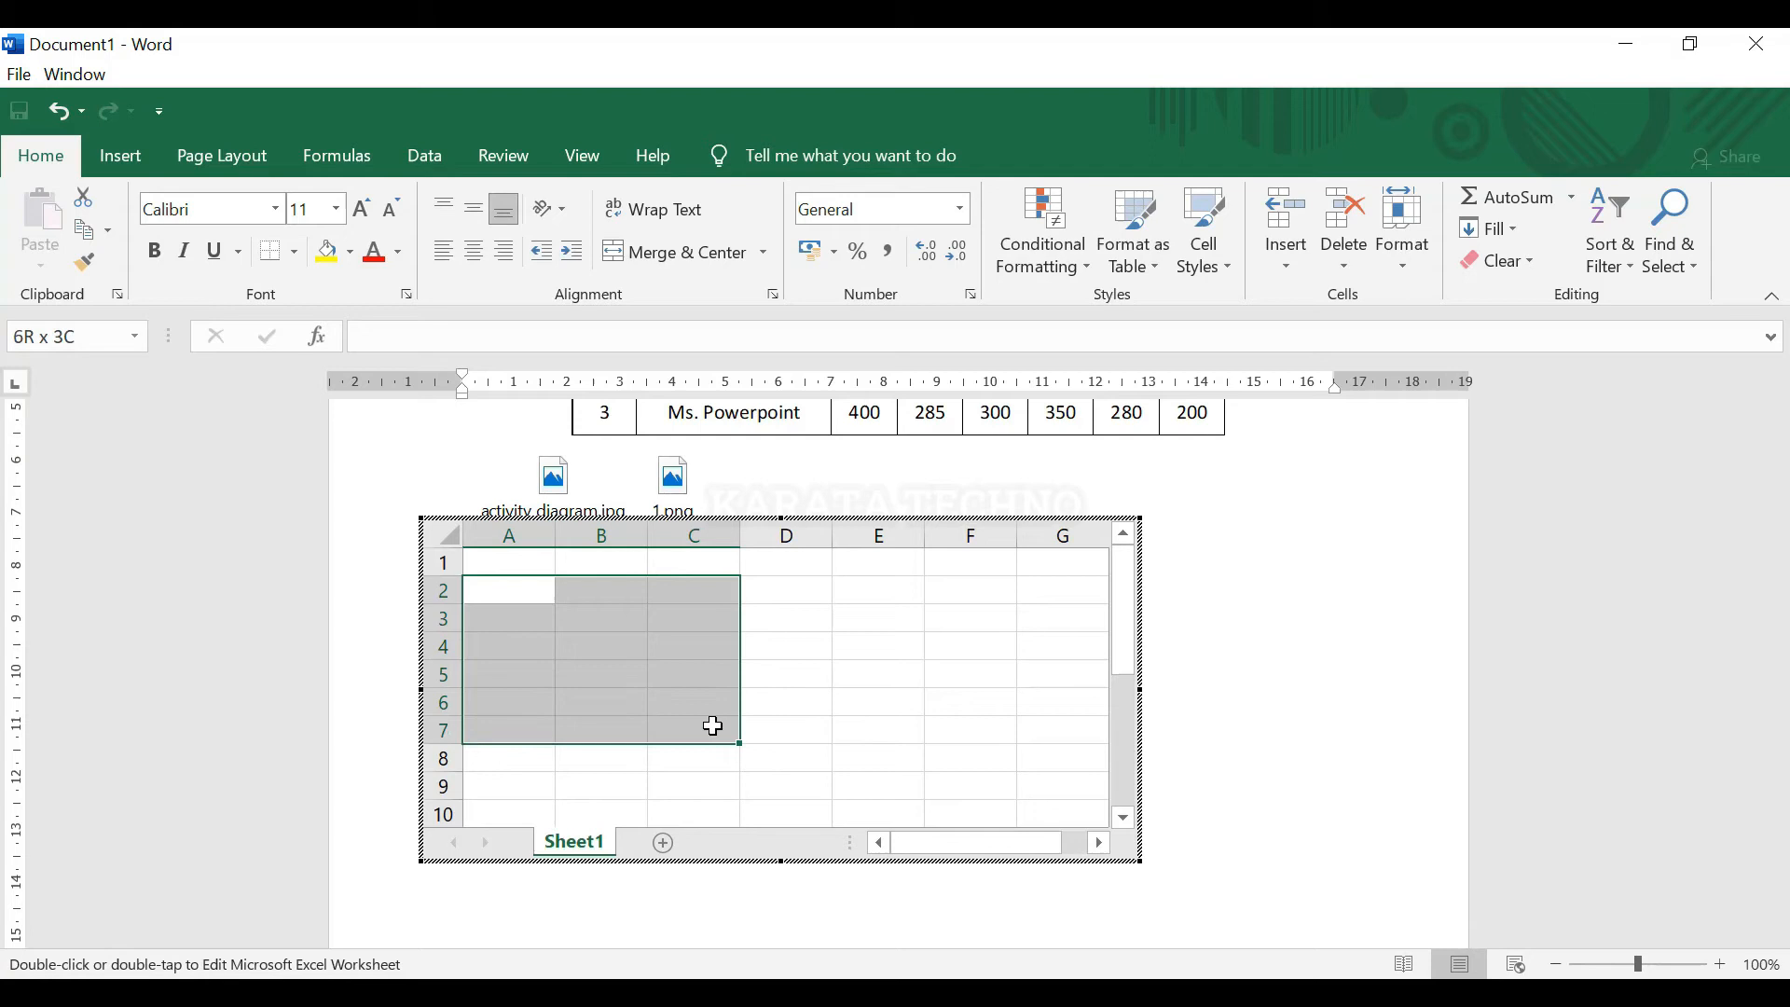
{"action": "left_click", "coordinate": [296, 252]}
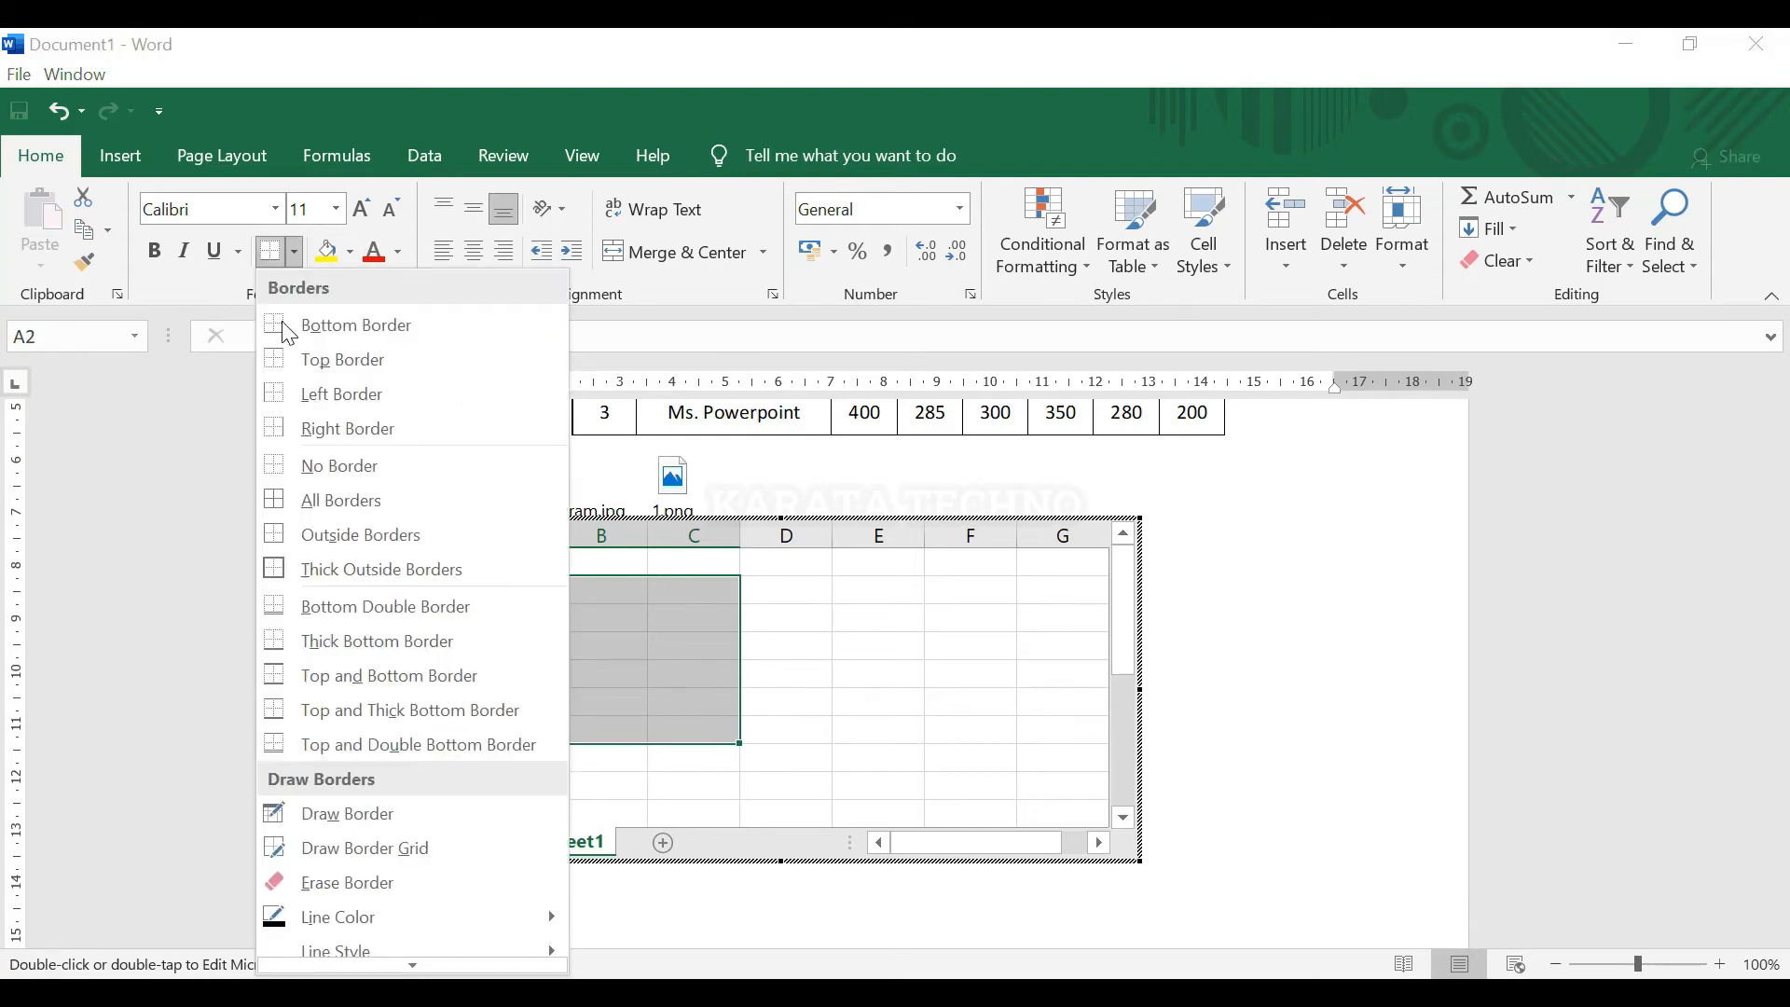
{"action": "left_click", "coordinate": [315, 501]}
{"action": "left_click", "coordinate": [599, 638]}
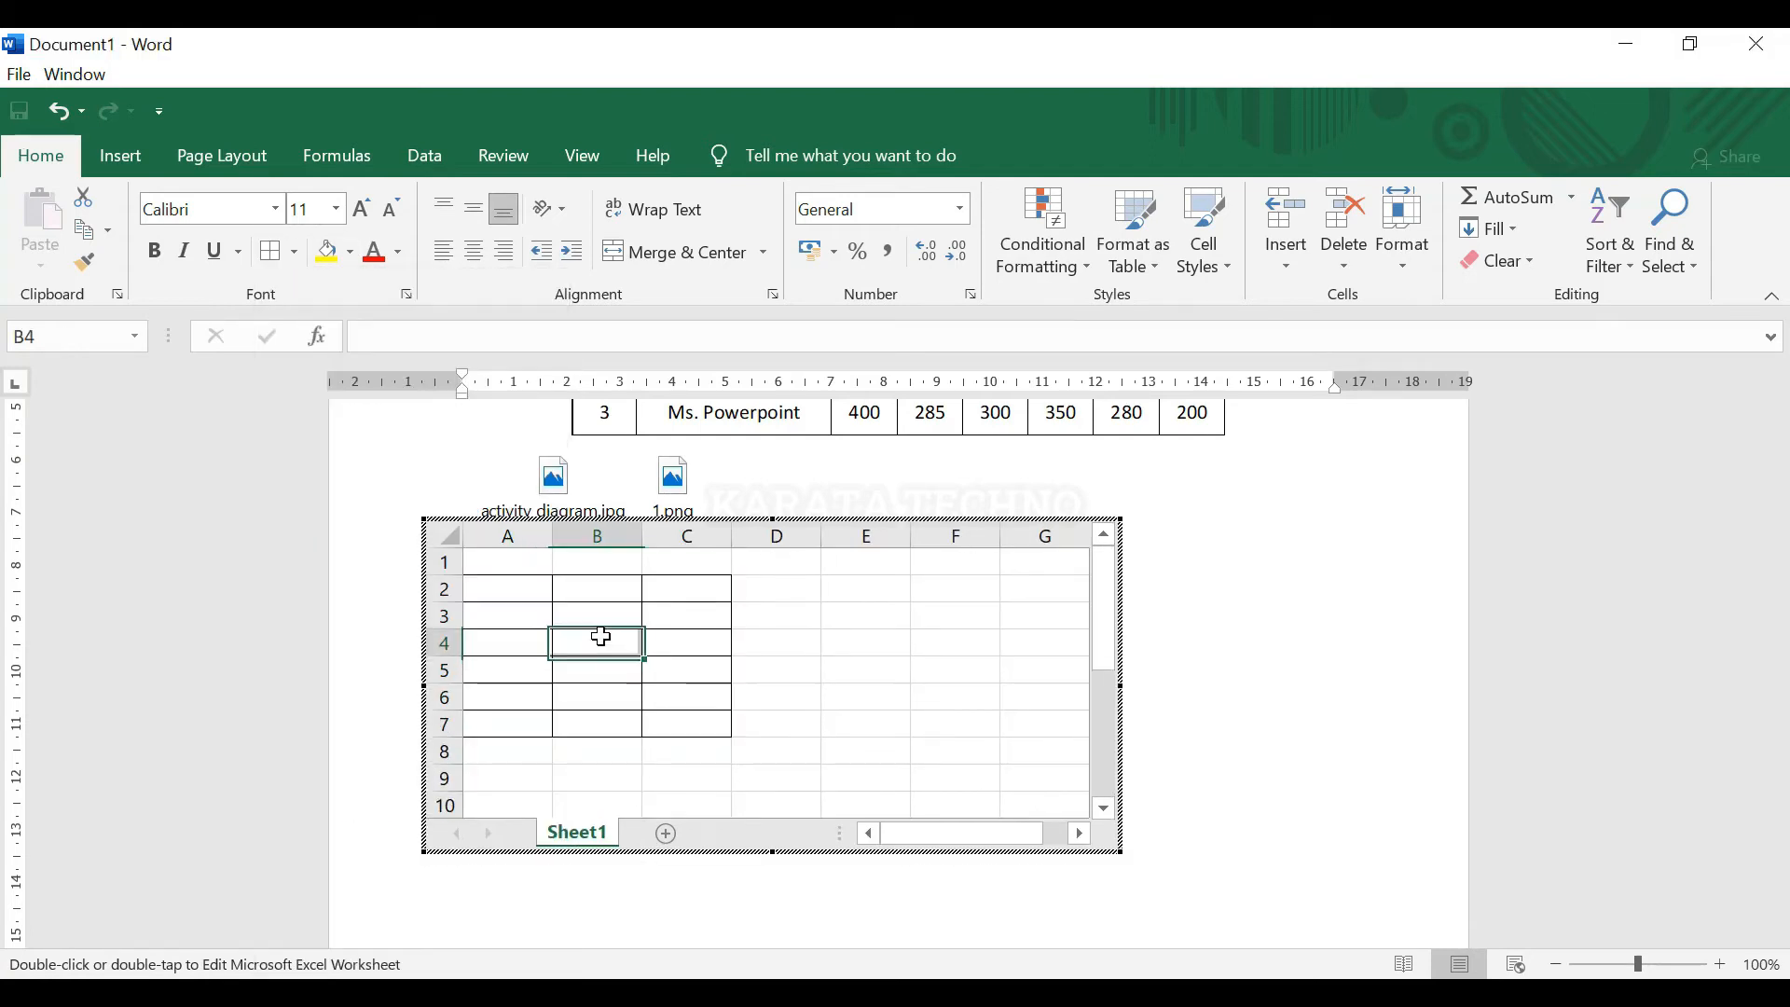
Step: Enter the headers Nomor, Nama and Kelas in cells A2:C2 of the embedded worksheet and return to the main document
{"action": "left_click", "coordinate": [510, 593]}
{"action": "type", "text": "Nomor"}
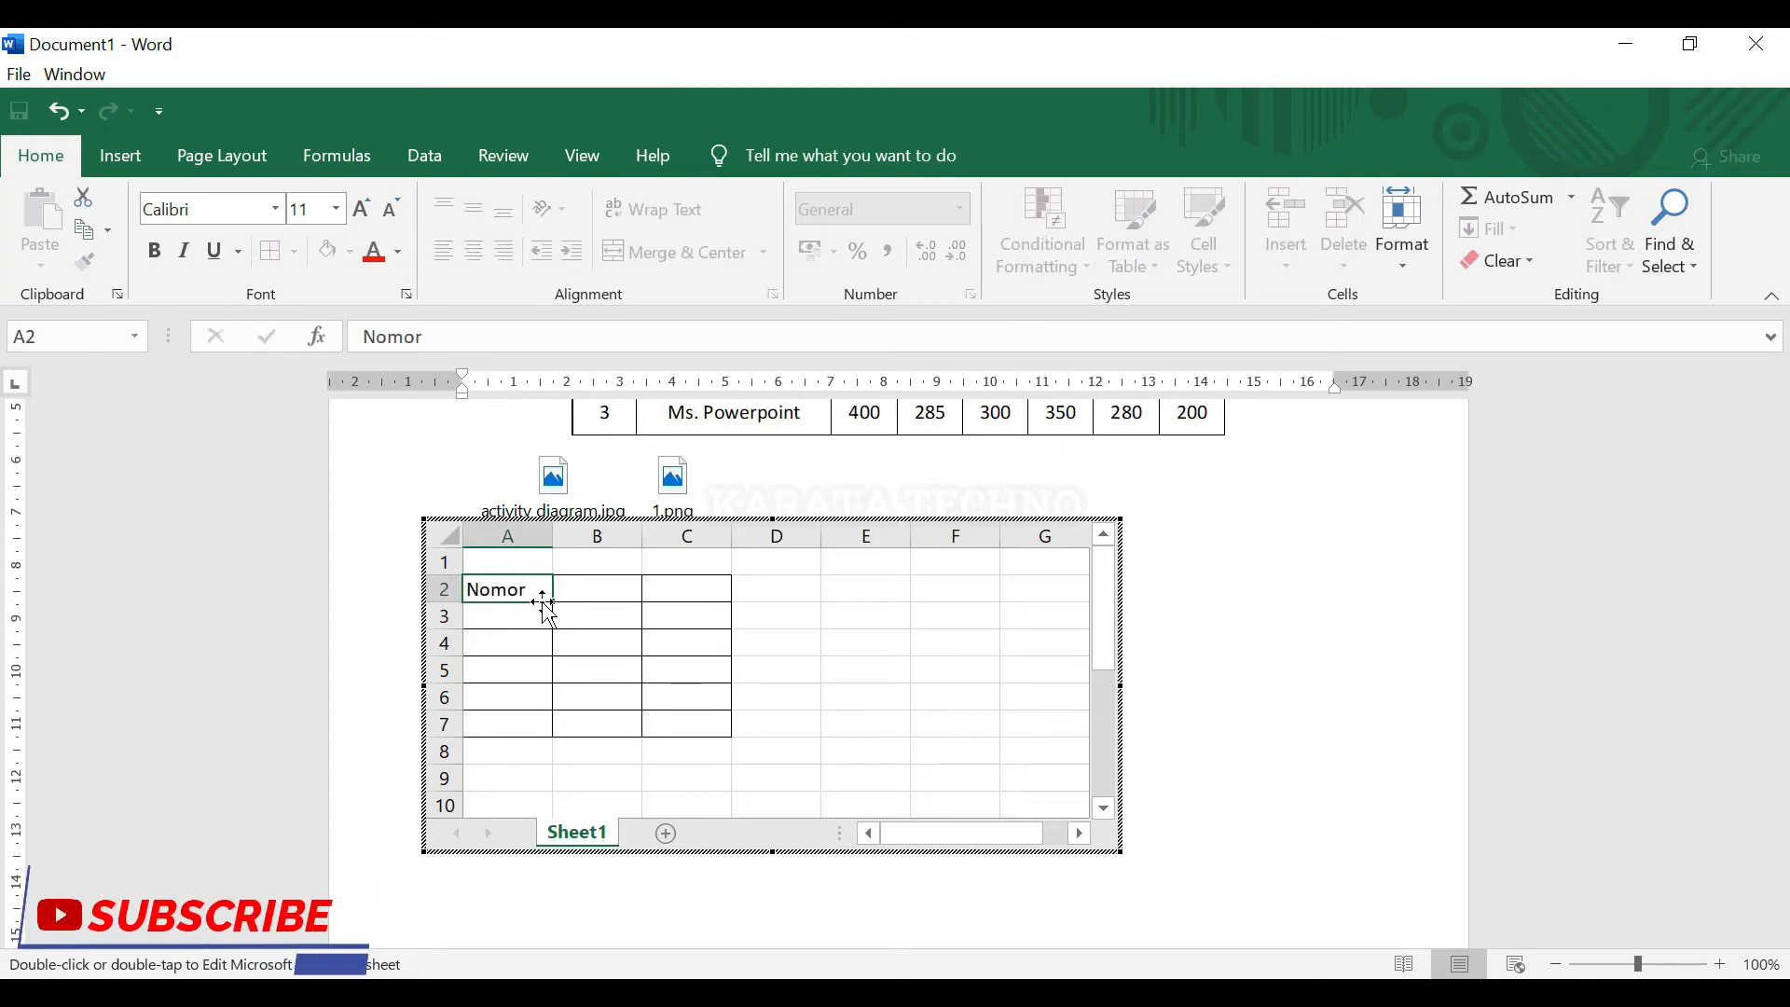
{"action": "key", "text": "Tab"}
{"action": "type", "text": "Nama"}
{"action": "key", "text": "Tab"}
{"action": "type", "text": "Kela"}
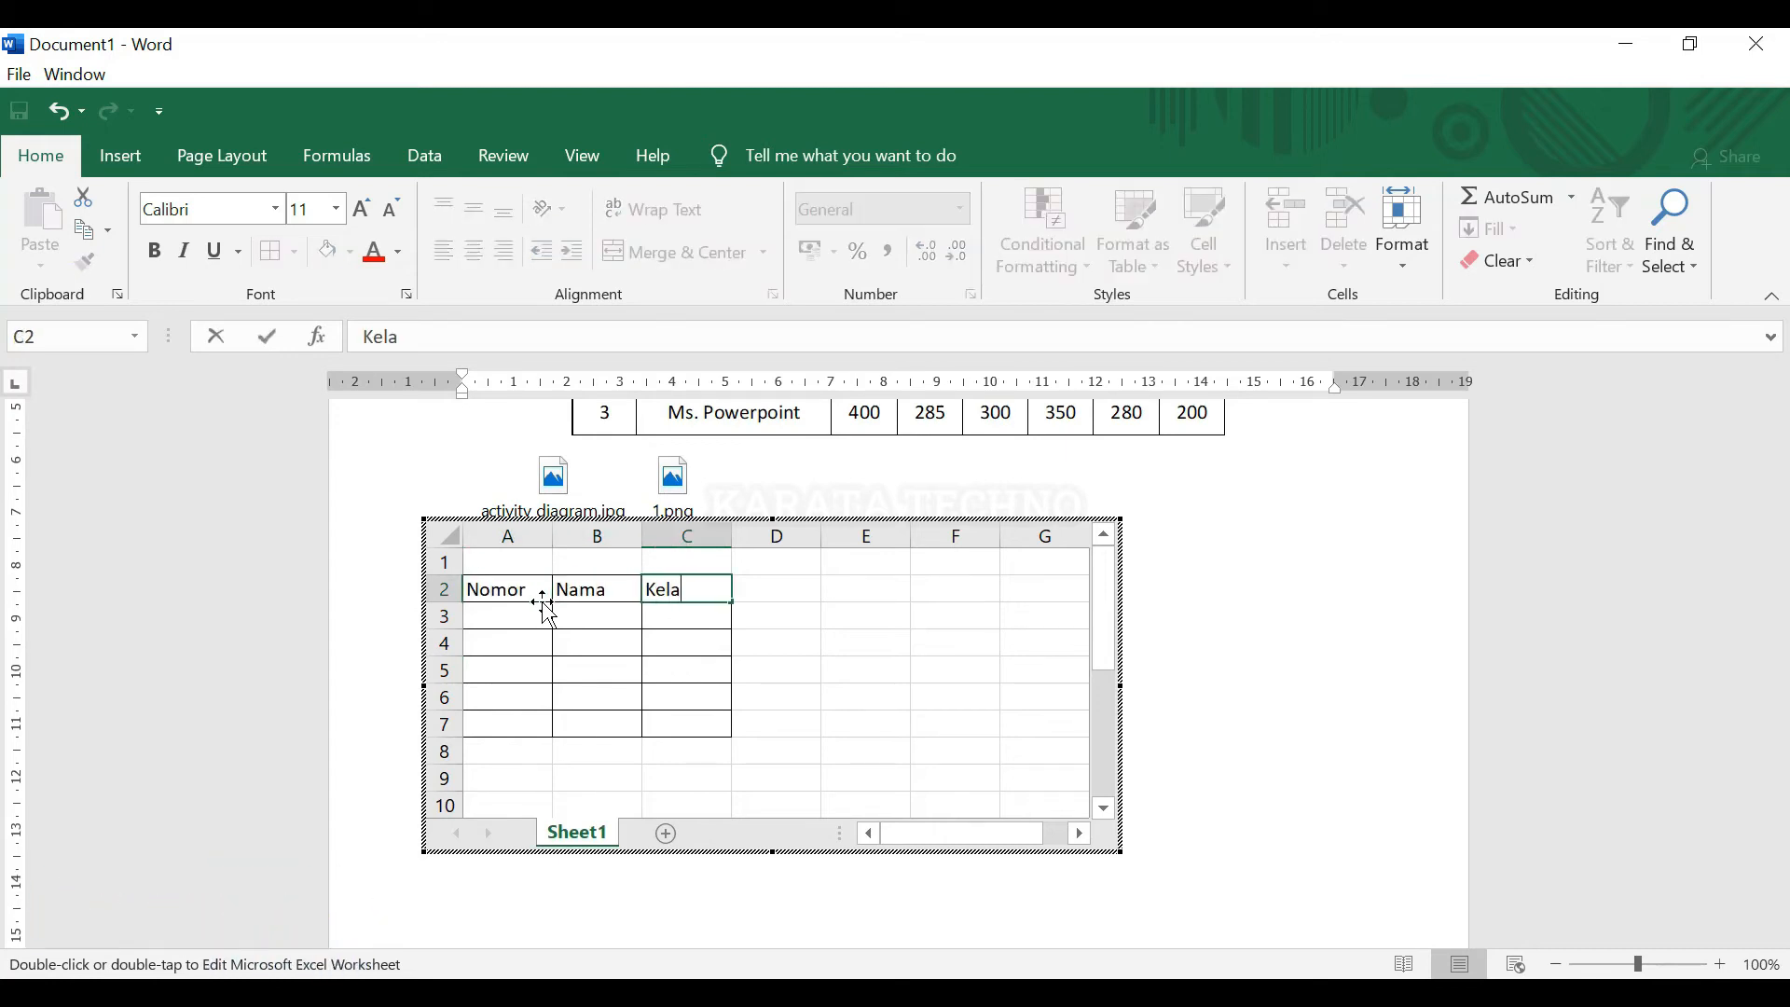
{"action": "left_click", "coordinate": [820, 671]}
{"action": "left_click_drag", "start_coordinate": [507, 615], "coordinate": [685, 723]}
{"action": "left_click", "coordinate": [885, 673]}
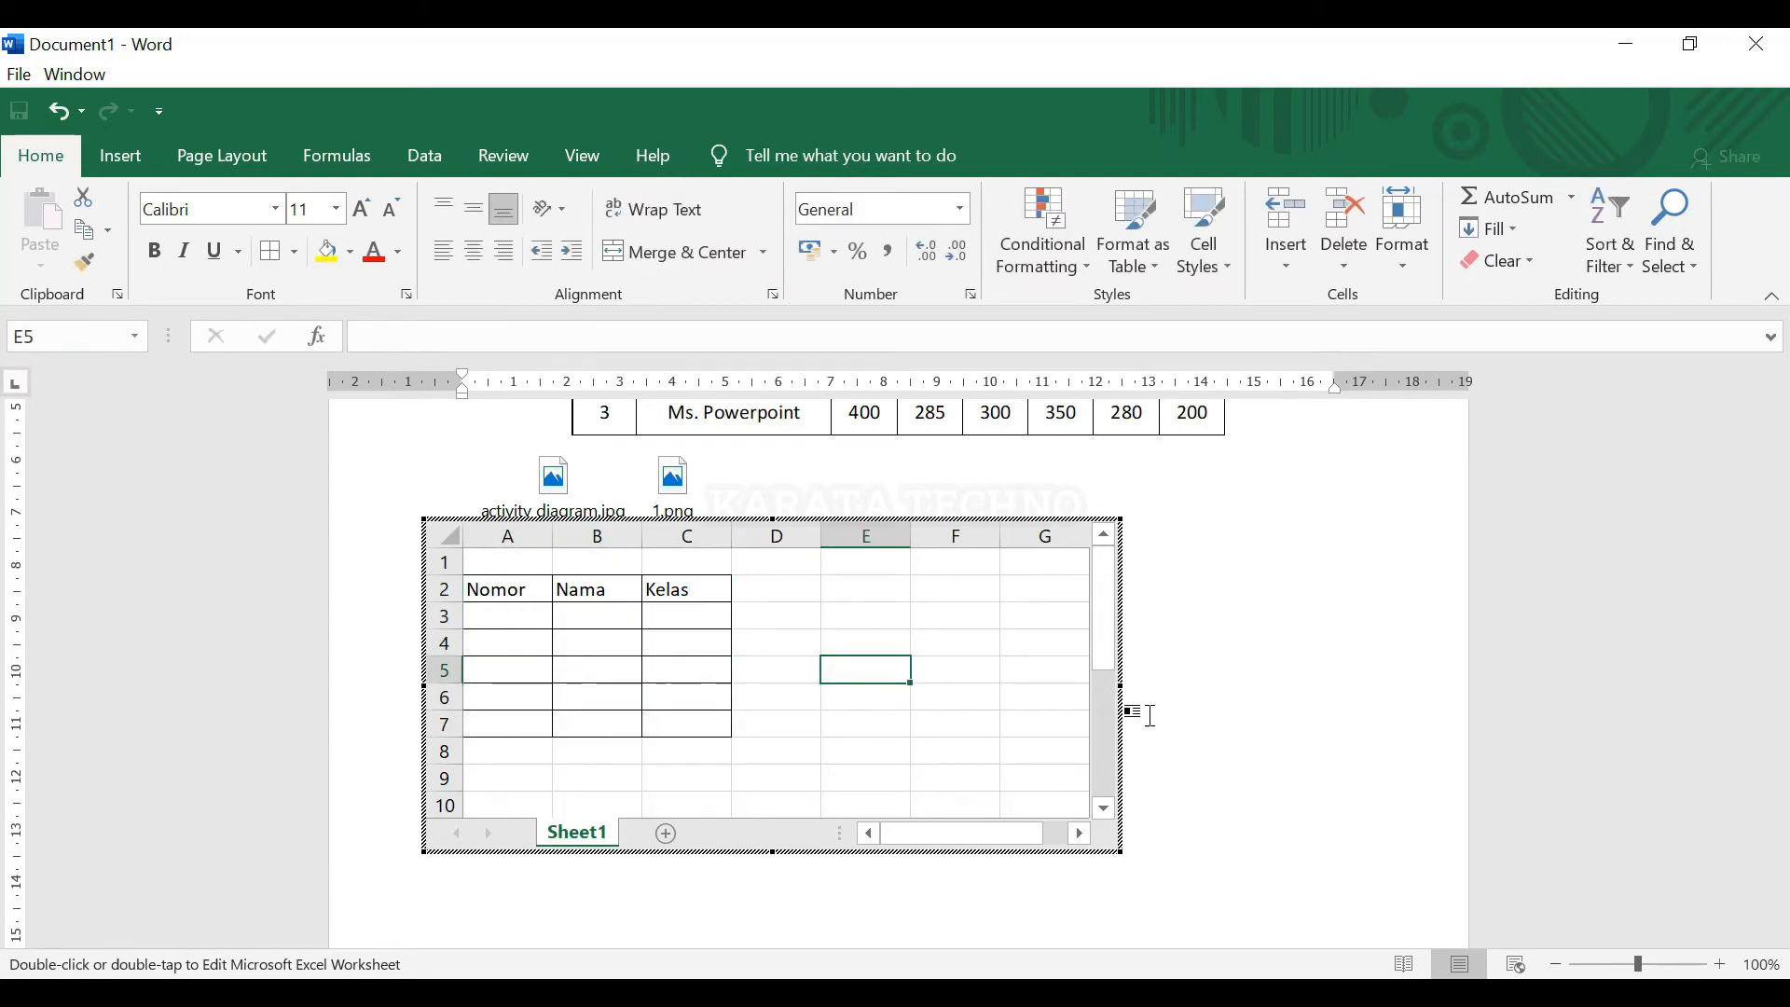
{"action": "left_click", "coordinate": [1233, 555]}
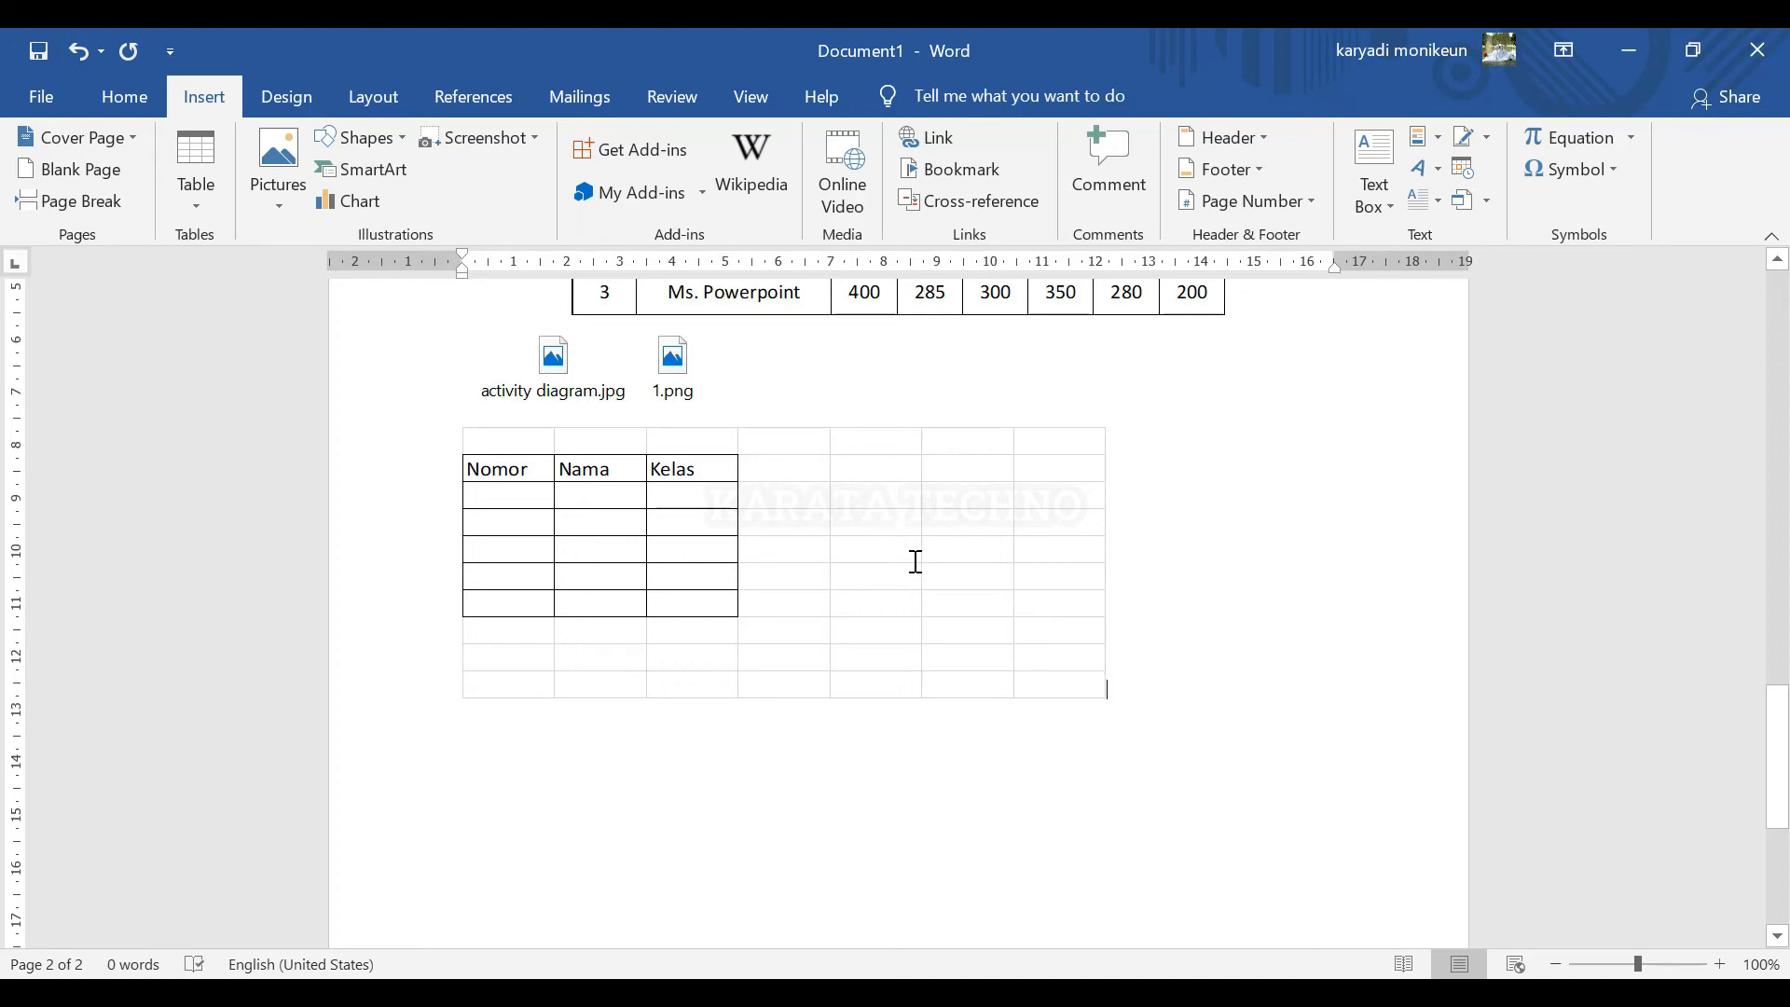
Step: Review all the embedded objects throughout the document and show the available options for inserting an object or text from a file
{"action": "scroll", "coordinate": [1091, 599], "scroll_direction": "up", "scroll_amount": 10}
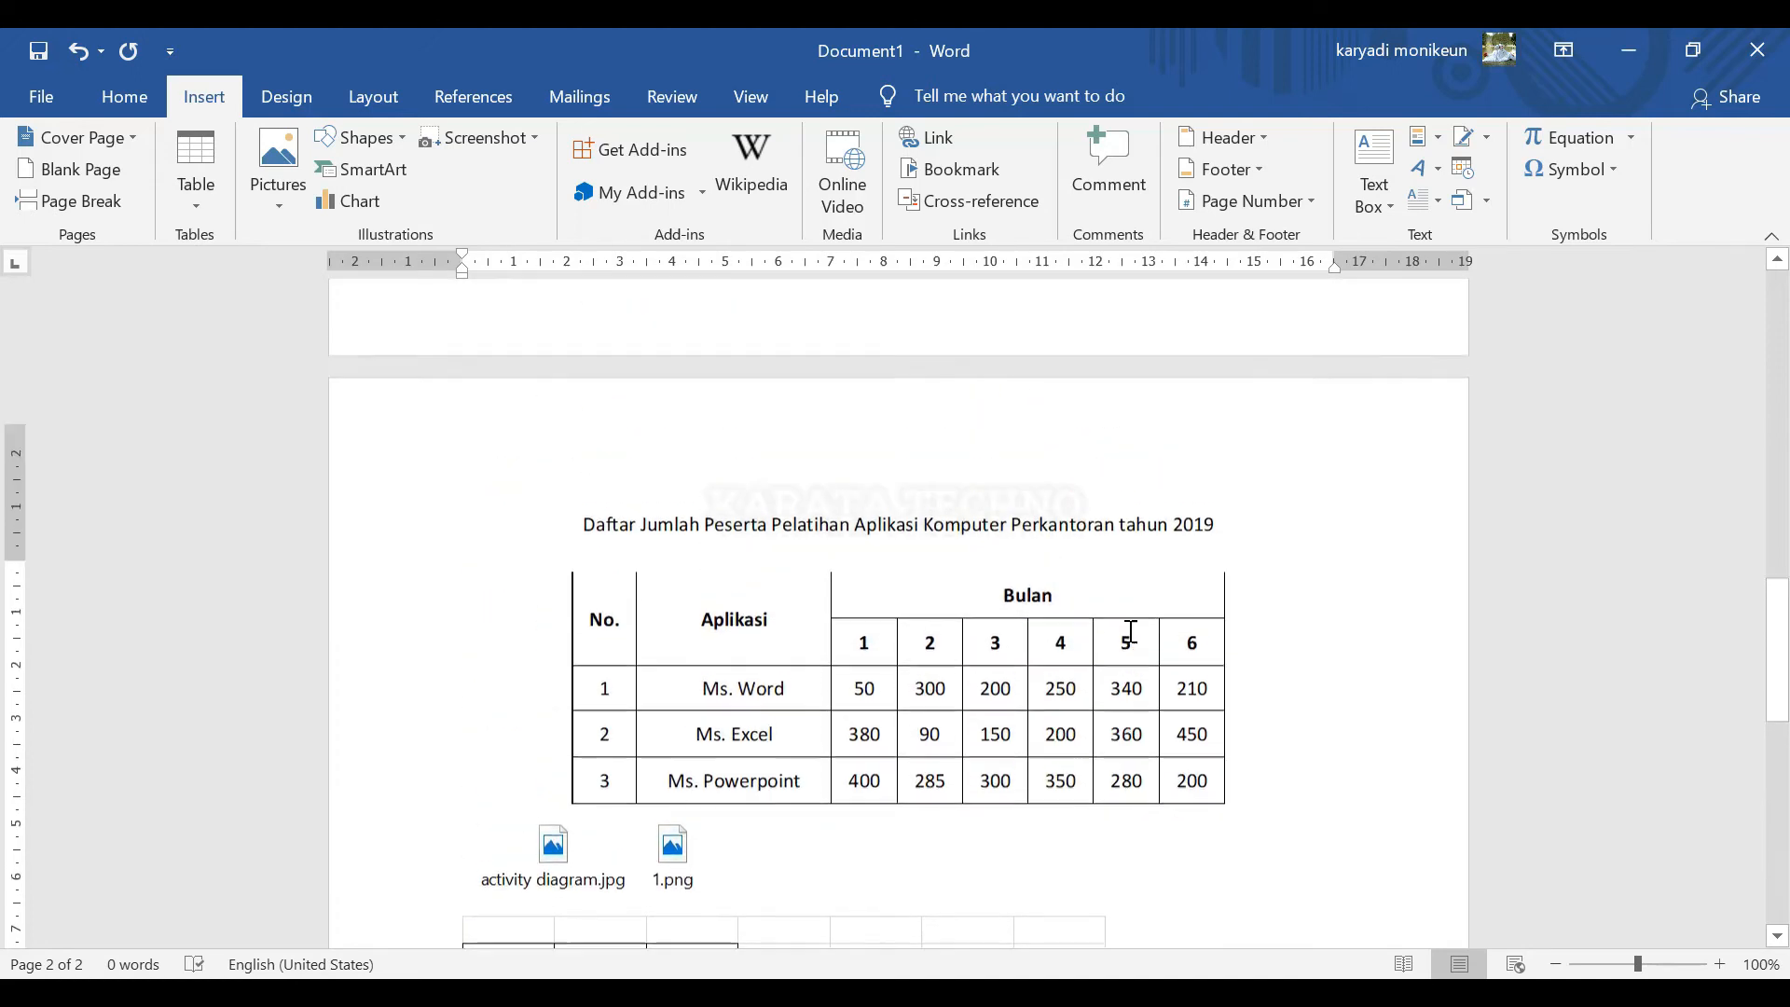
{"action": "scroll", "coordinate": [1109, 630], "scroll_direction": "up", "scroll_amount": 7}
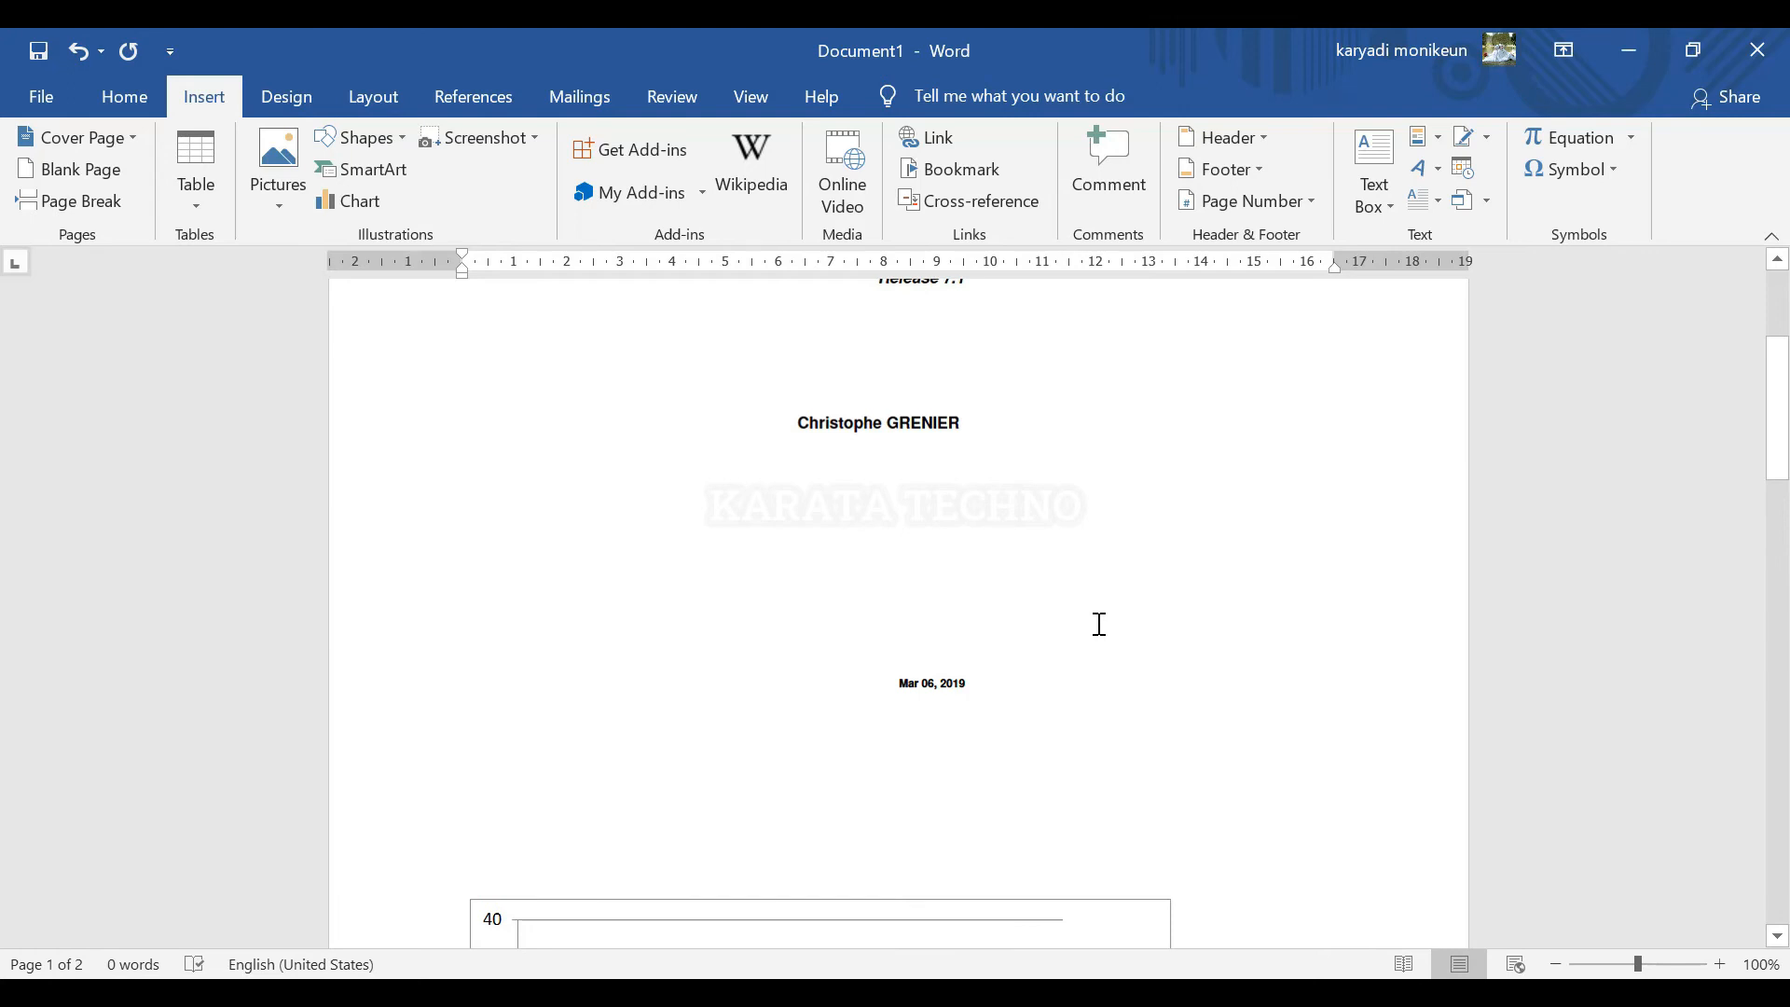
{"action": "scroll", "coordinate": [1100, 624], "scroll_direction": "up", "scroll_amount": 5}
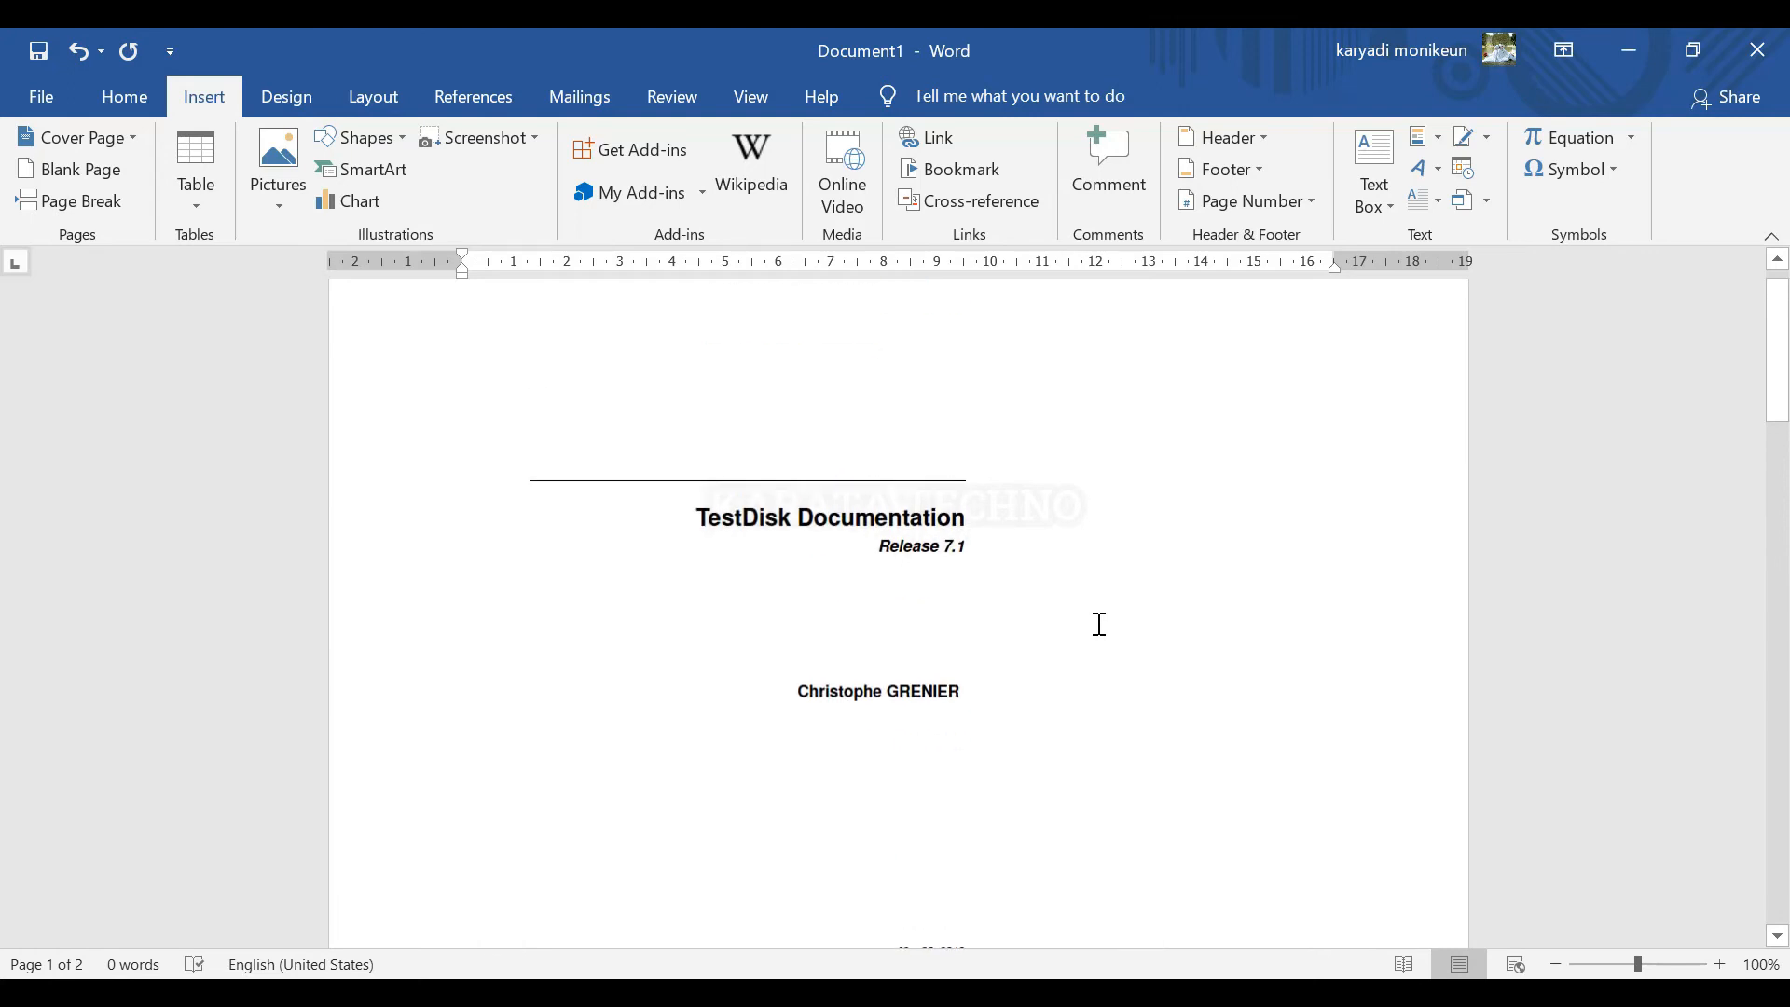
{"action": "scroll", "coordinate": [1085, 624], "scroll_direction": "down", "scroll_amount": 5}
{"action": "scroll", "coordinate": [1082, 624], "scroll_direction": "up", "scroll_amount": 6}
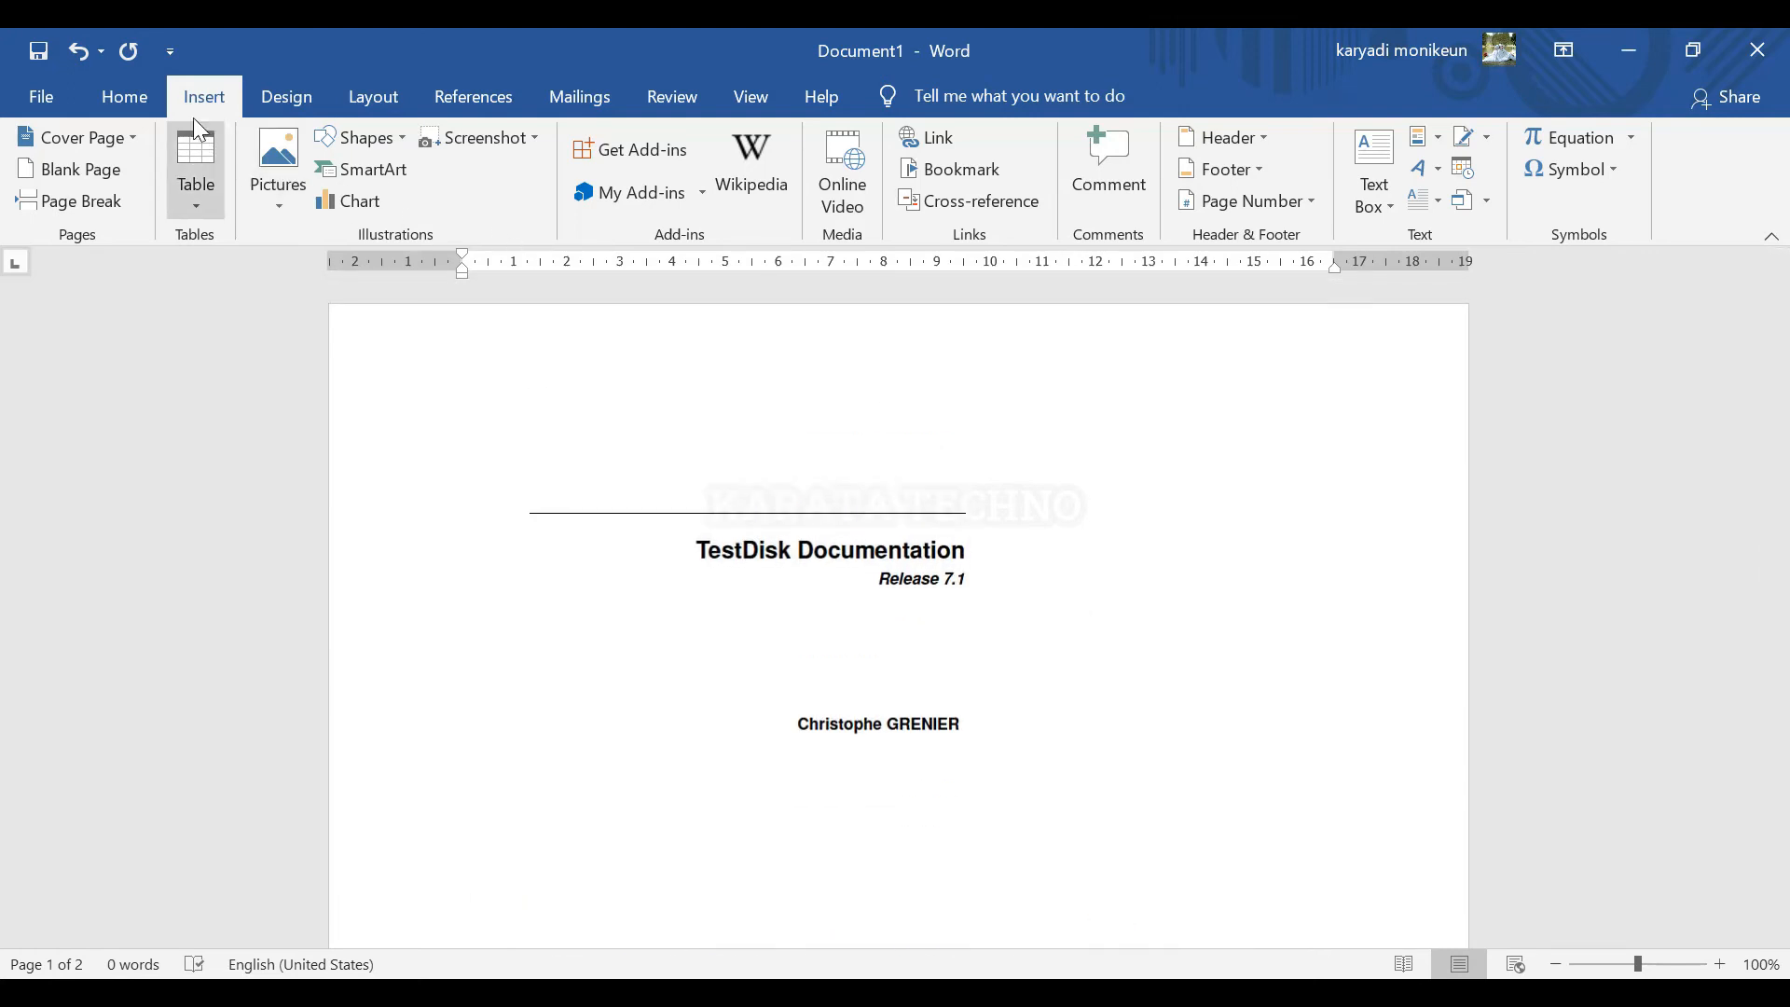
{"action": "left_click", "coordinate": [1488, 203]}
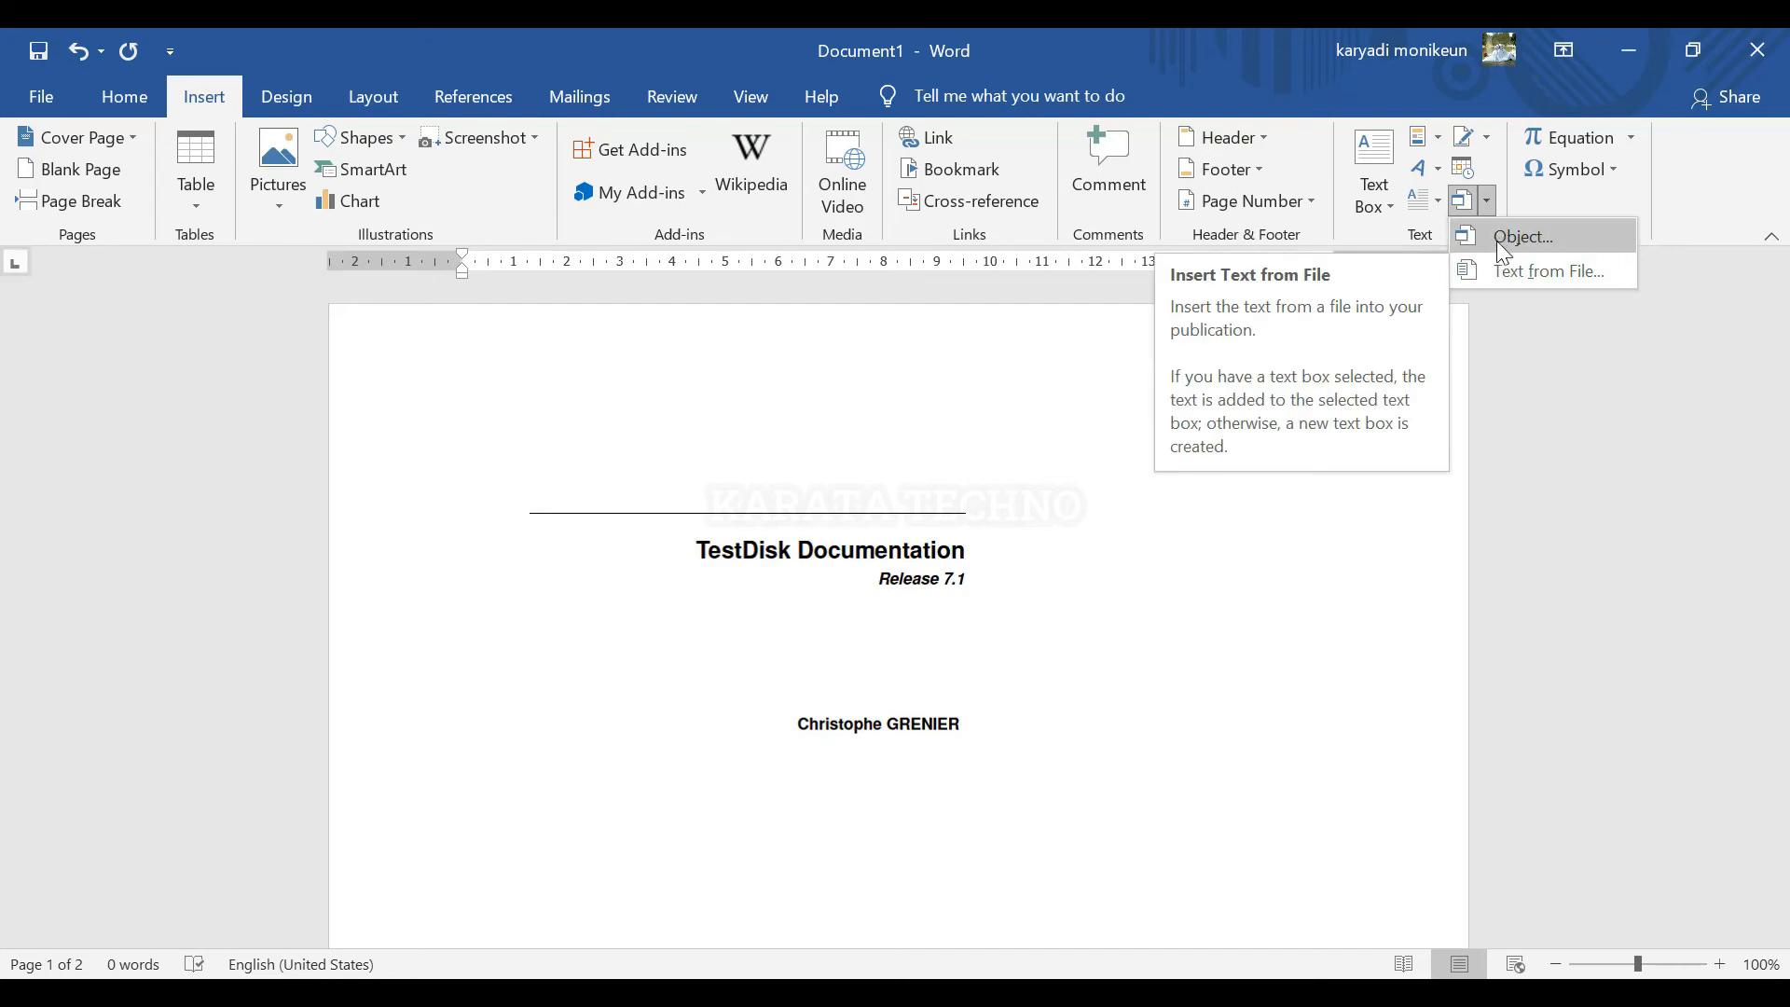
{"action": "scroll", "coordinate": [873, 583], "scroll_direction": "down", "scroll_amount": 10}
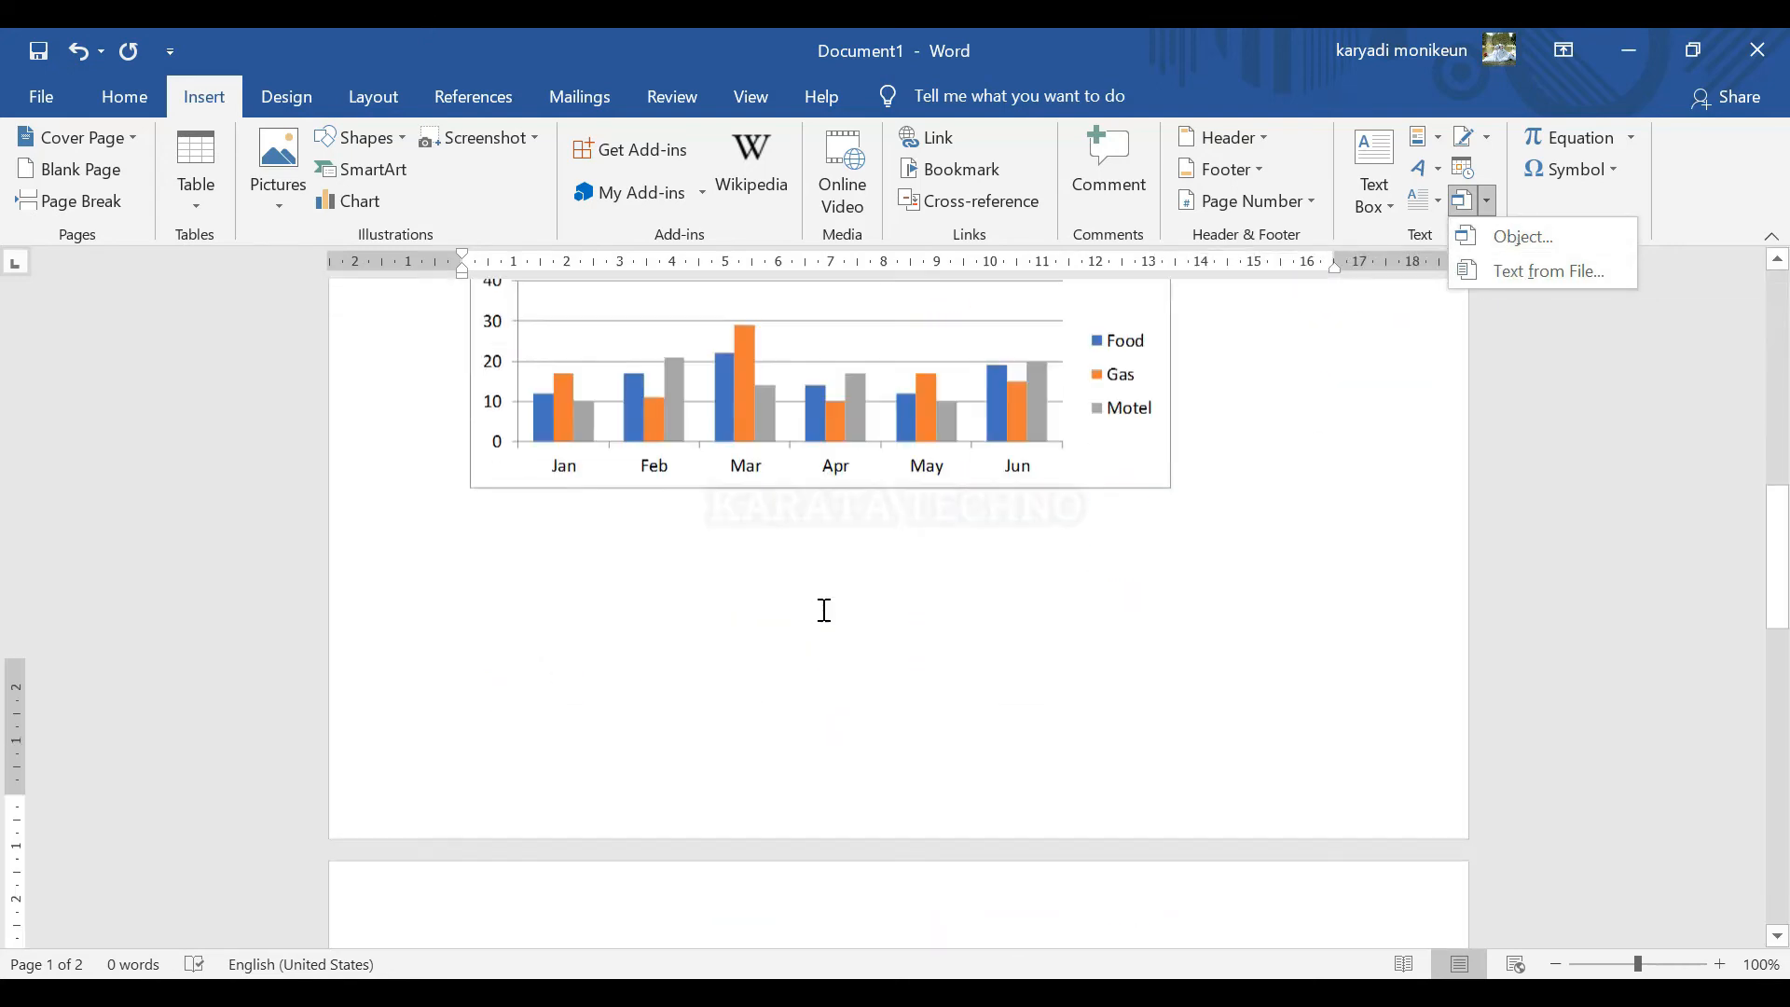
{"action": "scroll", "coordinate": [849, 585], "scroll_direction": "up", "scroll_amount": 4}
{"action": "scroll", "coordinate": [849, 586], "scroll_direction": "up", "scroll_amount": 8}
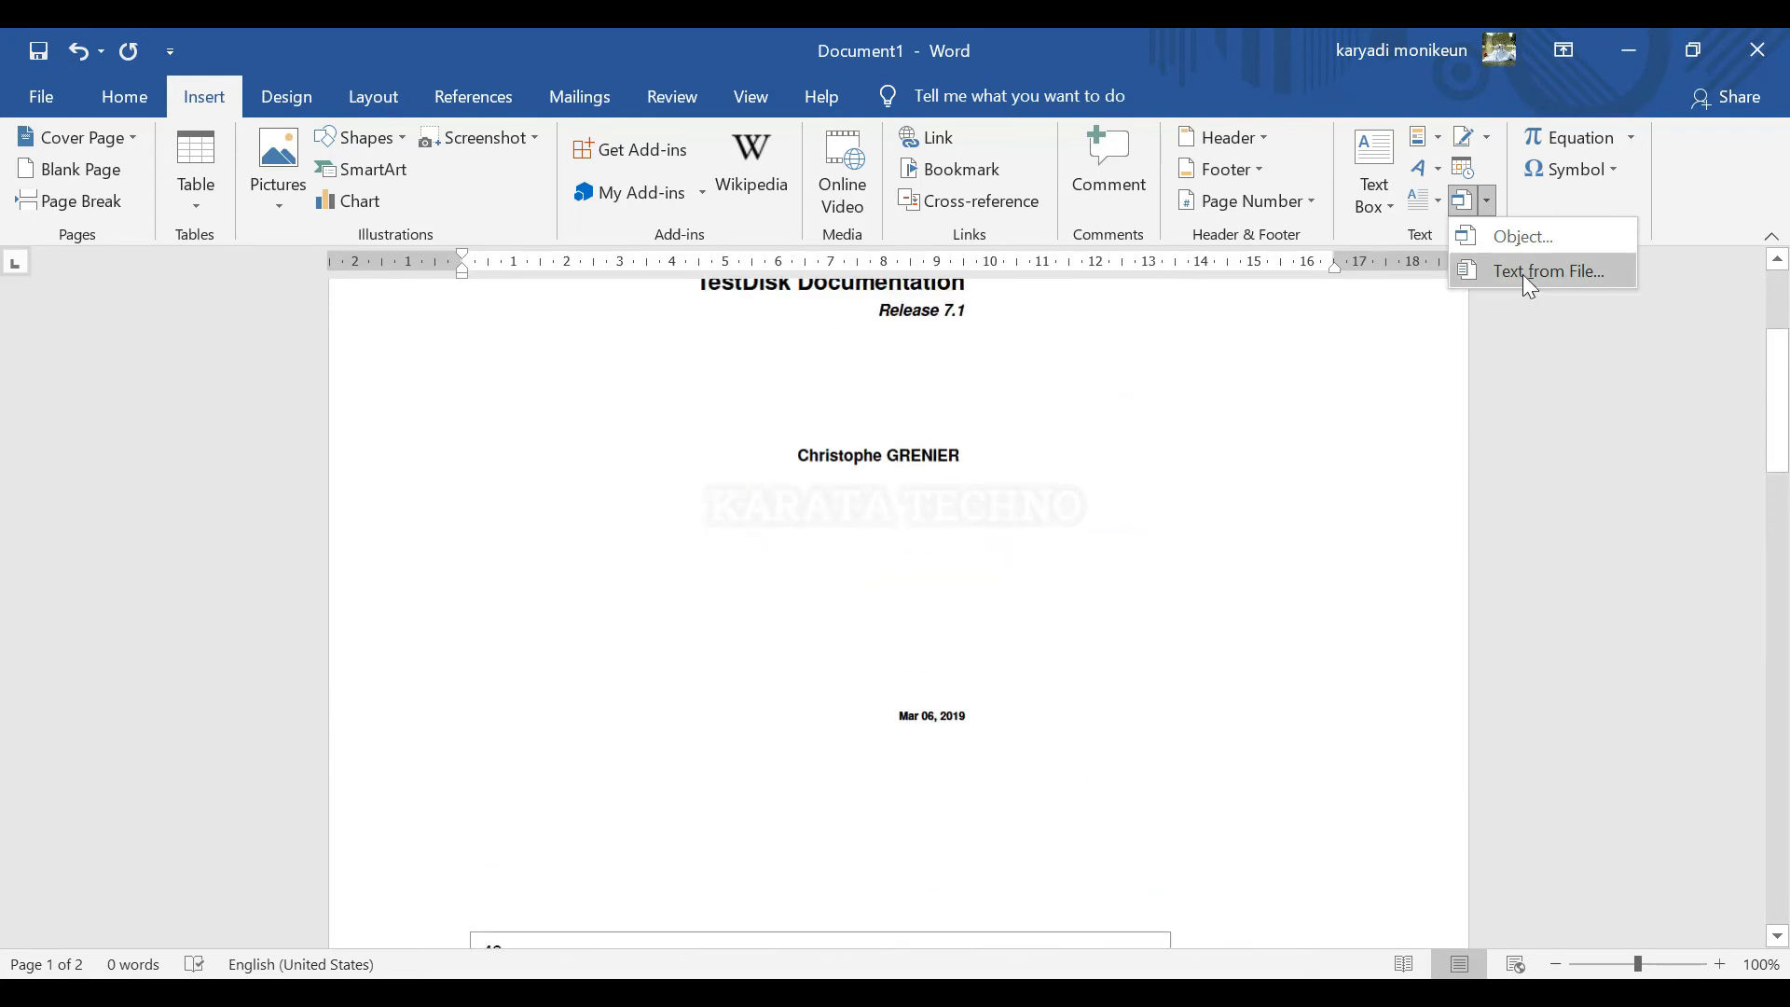
Step: Insert the text of the Word file "insert chart" at the end of the document after the embedded worksheet
{"action": "scroll", "coordinate": [1421, 363], "scroll_direction": "up", "scroll_amount": 1}
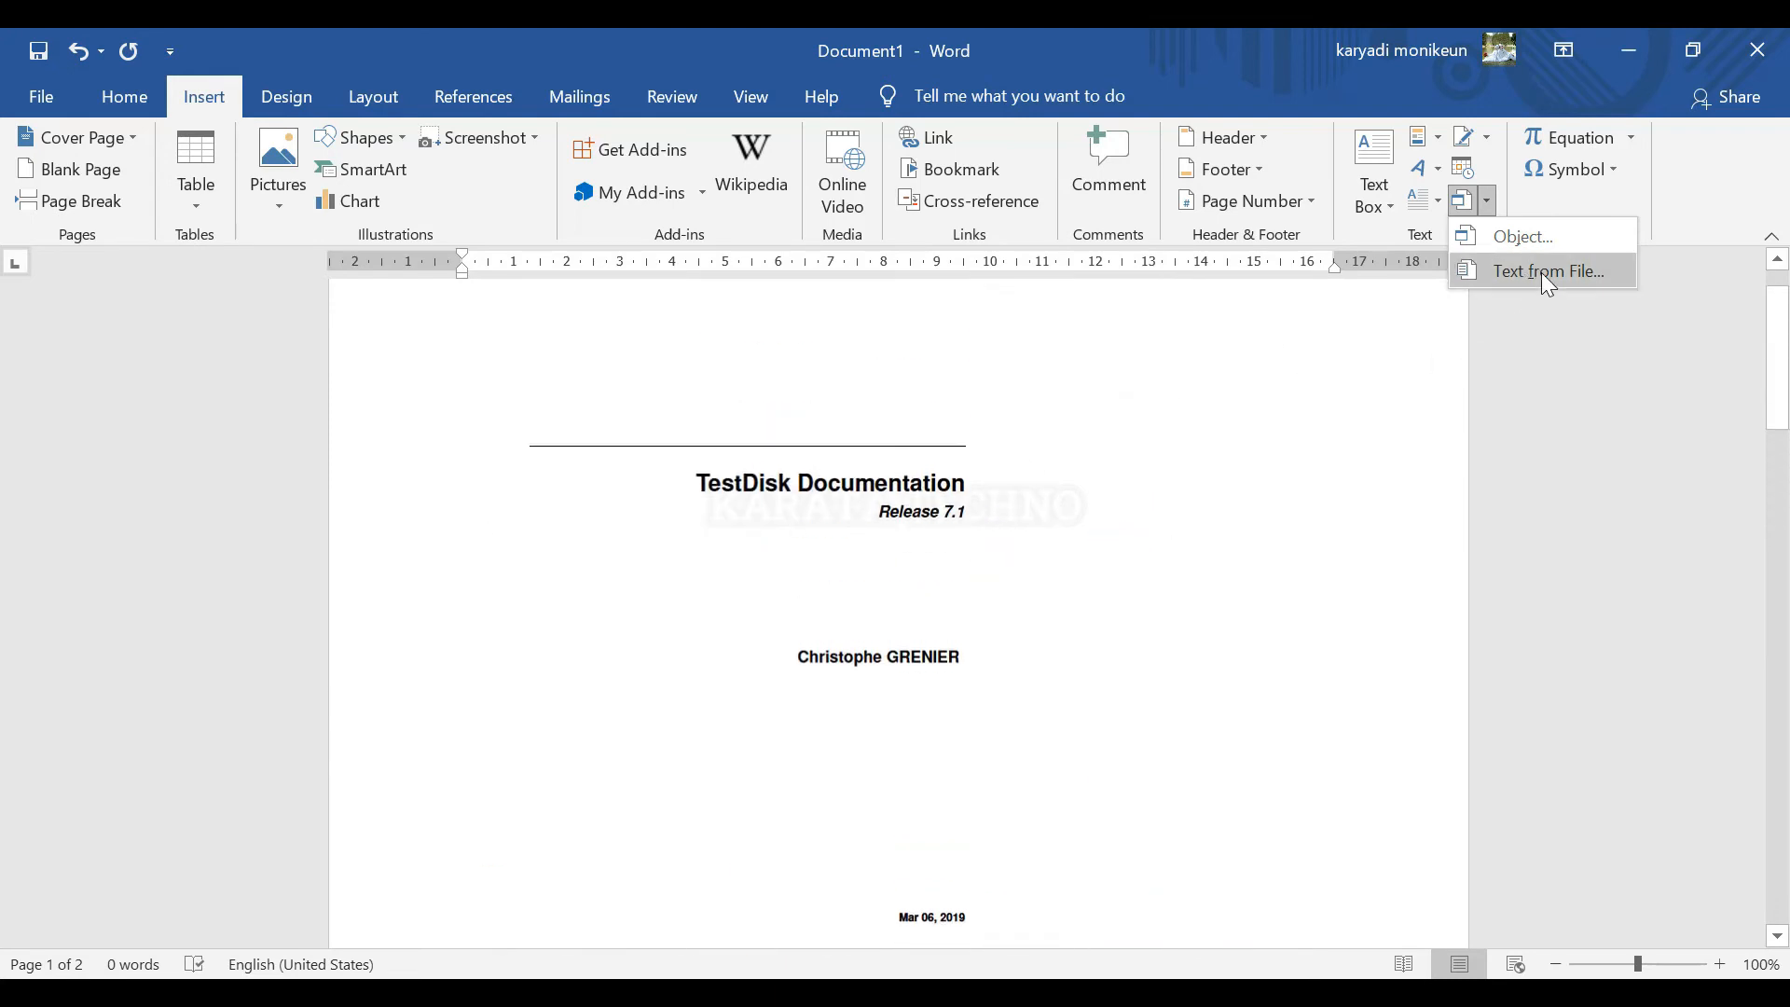
{"action": "scroll", "coordinate": [988, 608], "scroll_direction": "down", "scroll_amount": 10}
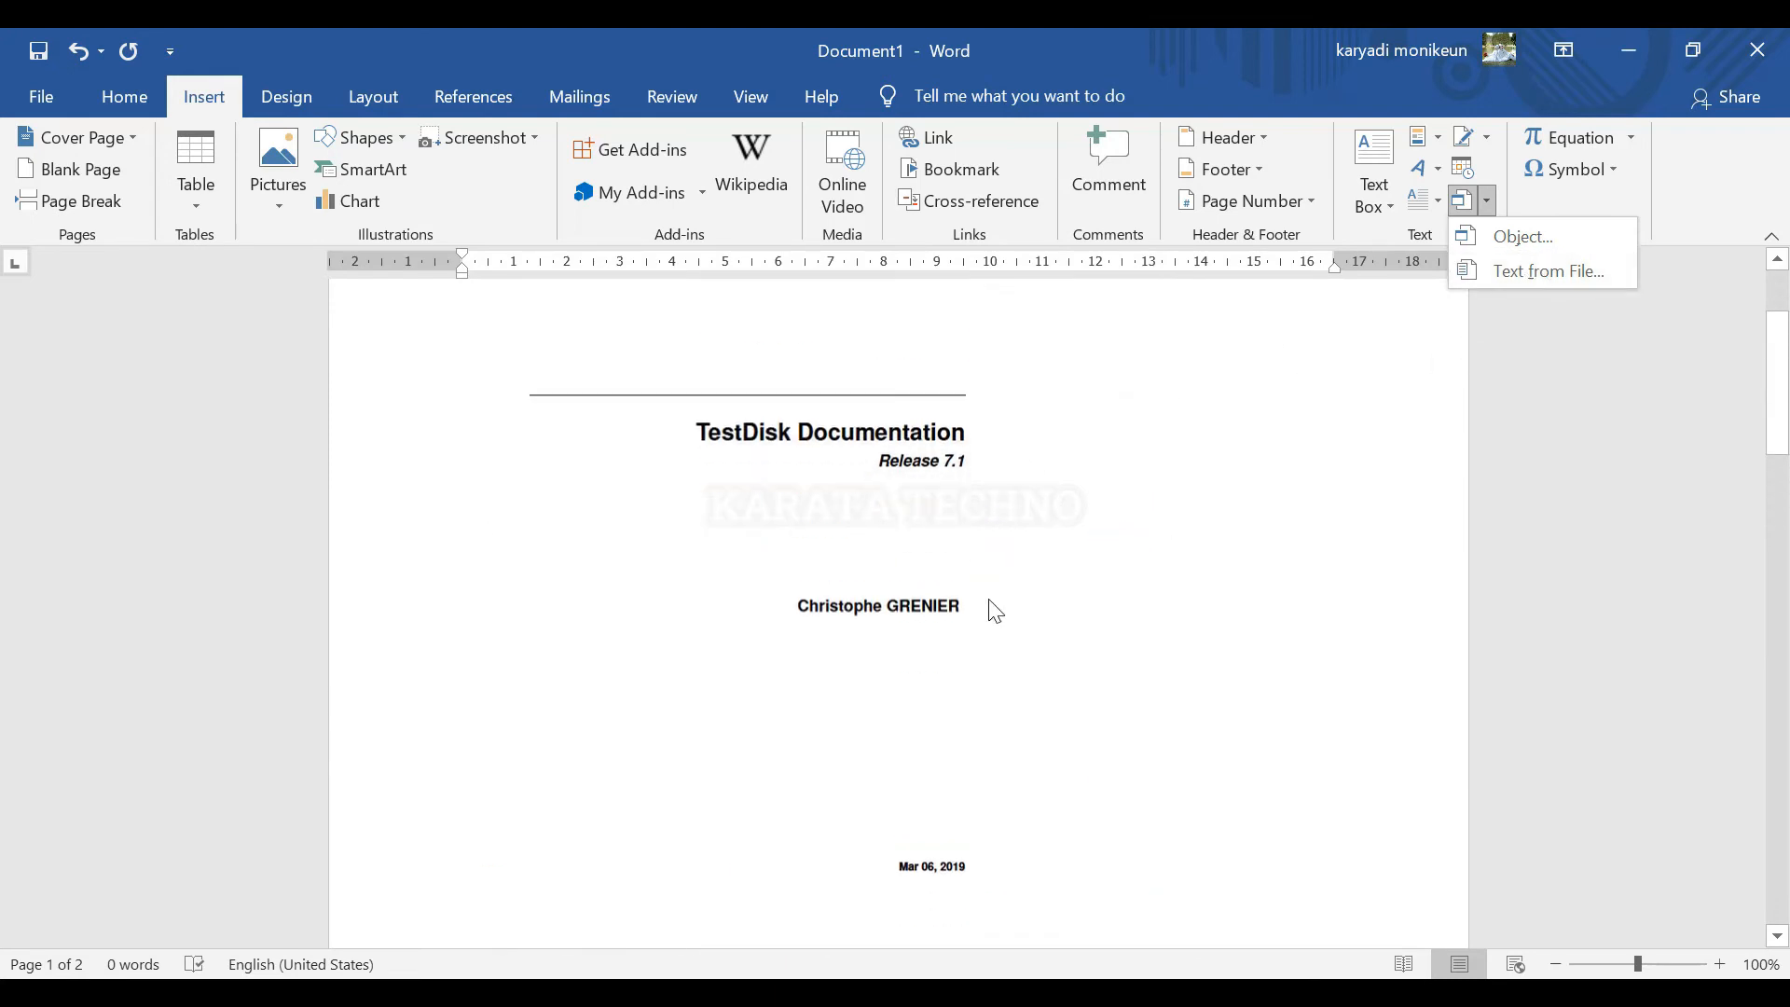
{"action": "scroll", "coordinate": [974, 610], "scroll_direction": "down", "scroll_amount": 3}
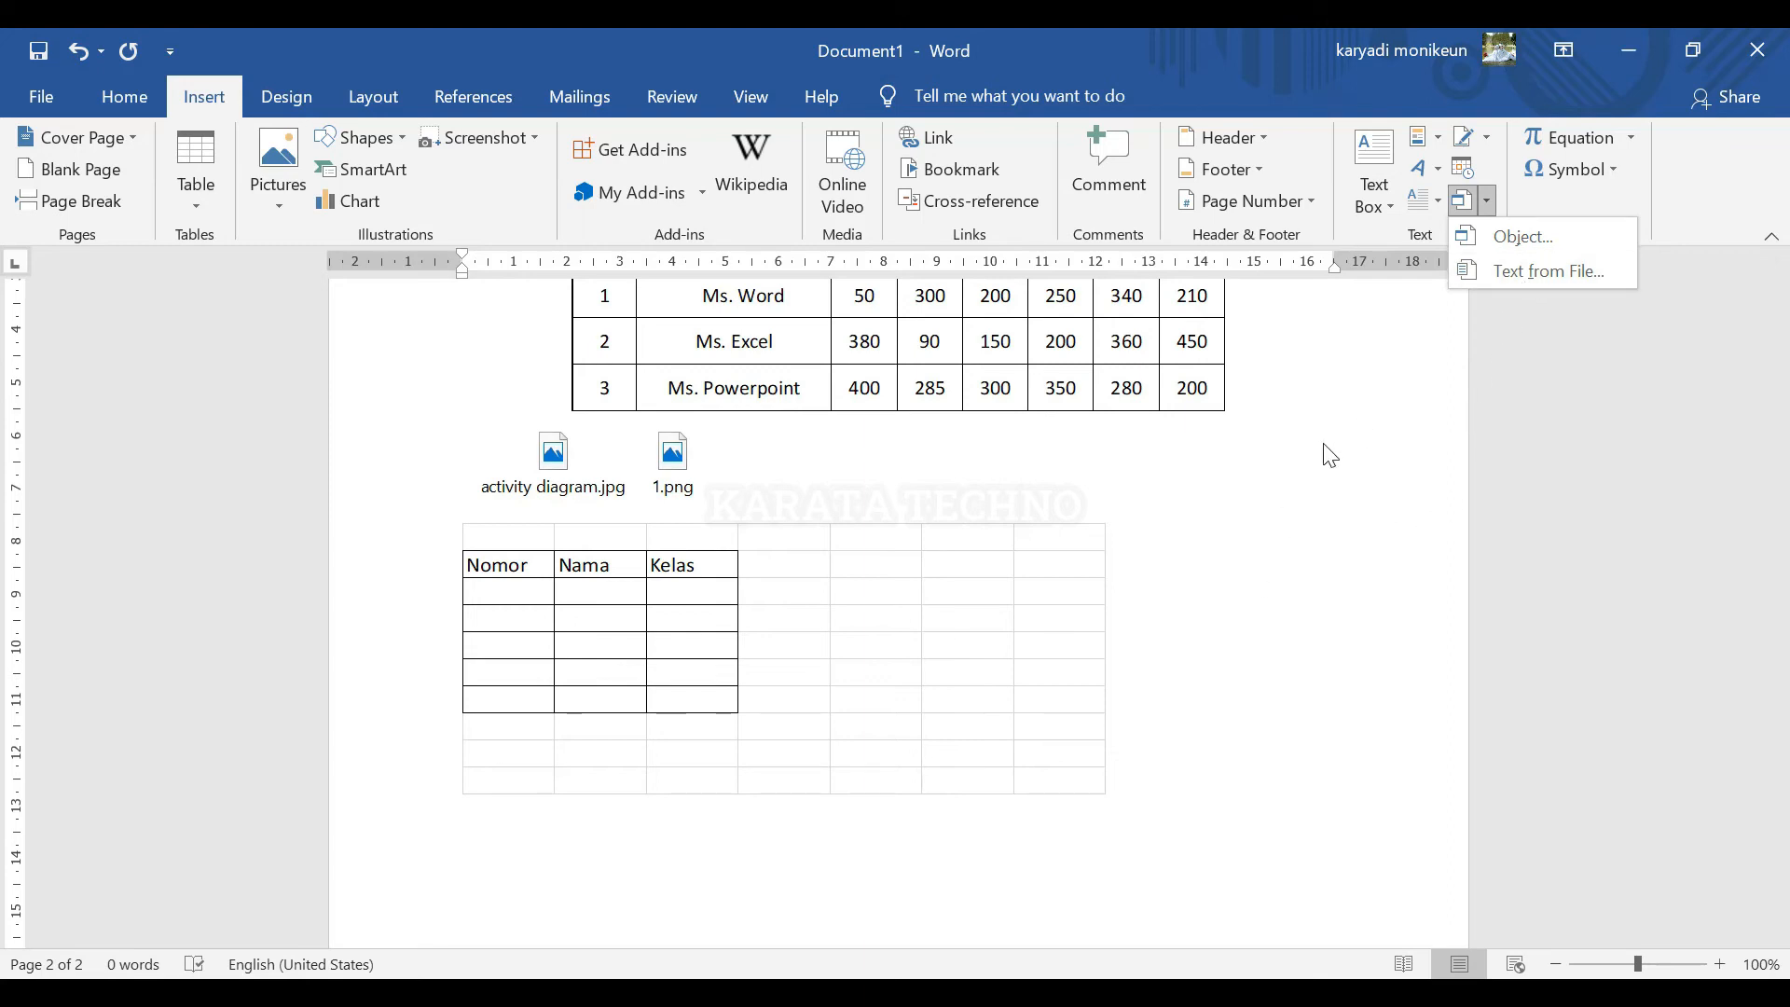
{"action": "left_click", "coordinate": [1536, 272]}
{"action": "left_click", "coordinate": [333, 245]}
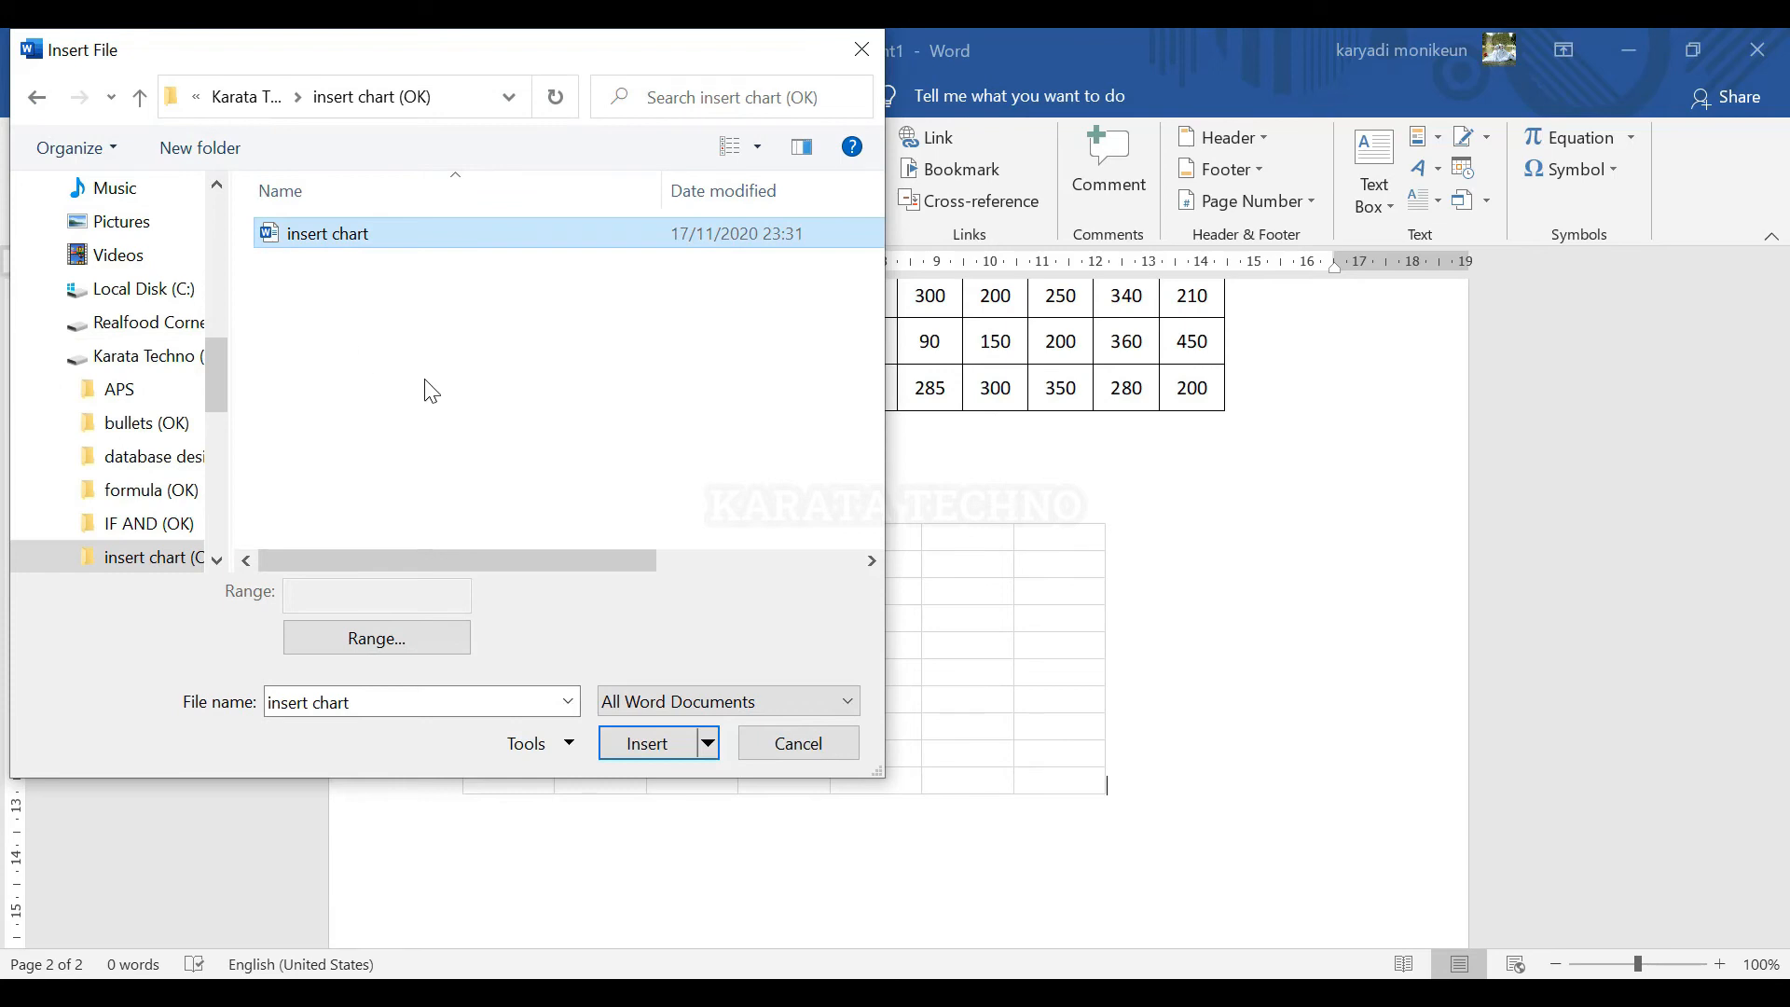
{"action": "left_click", "coordinate": [648, 744]}
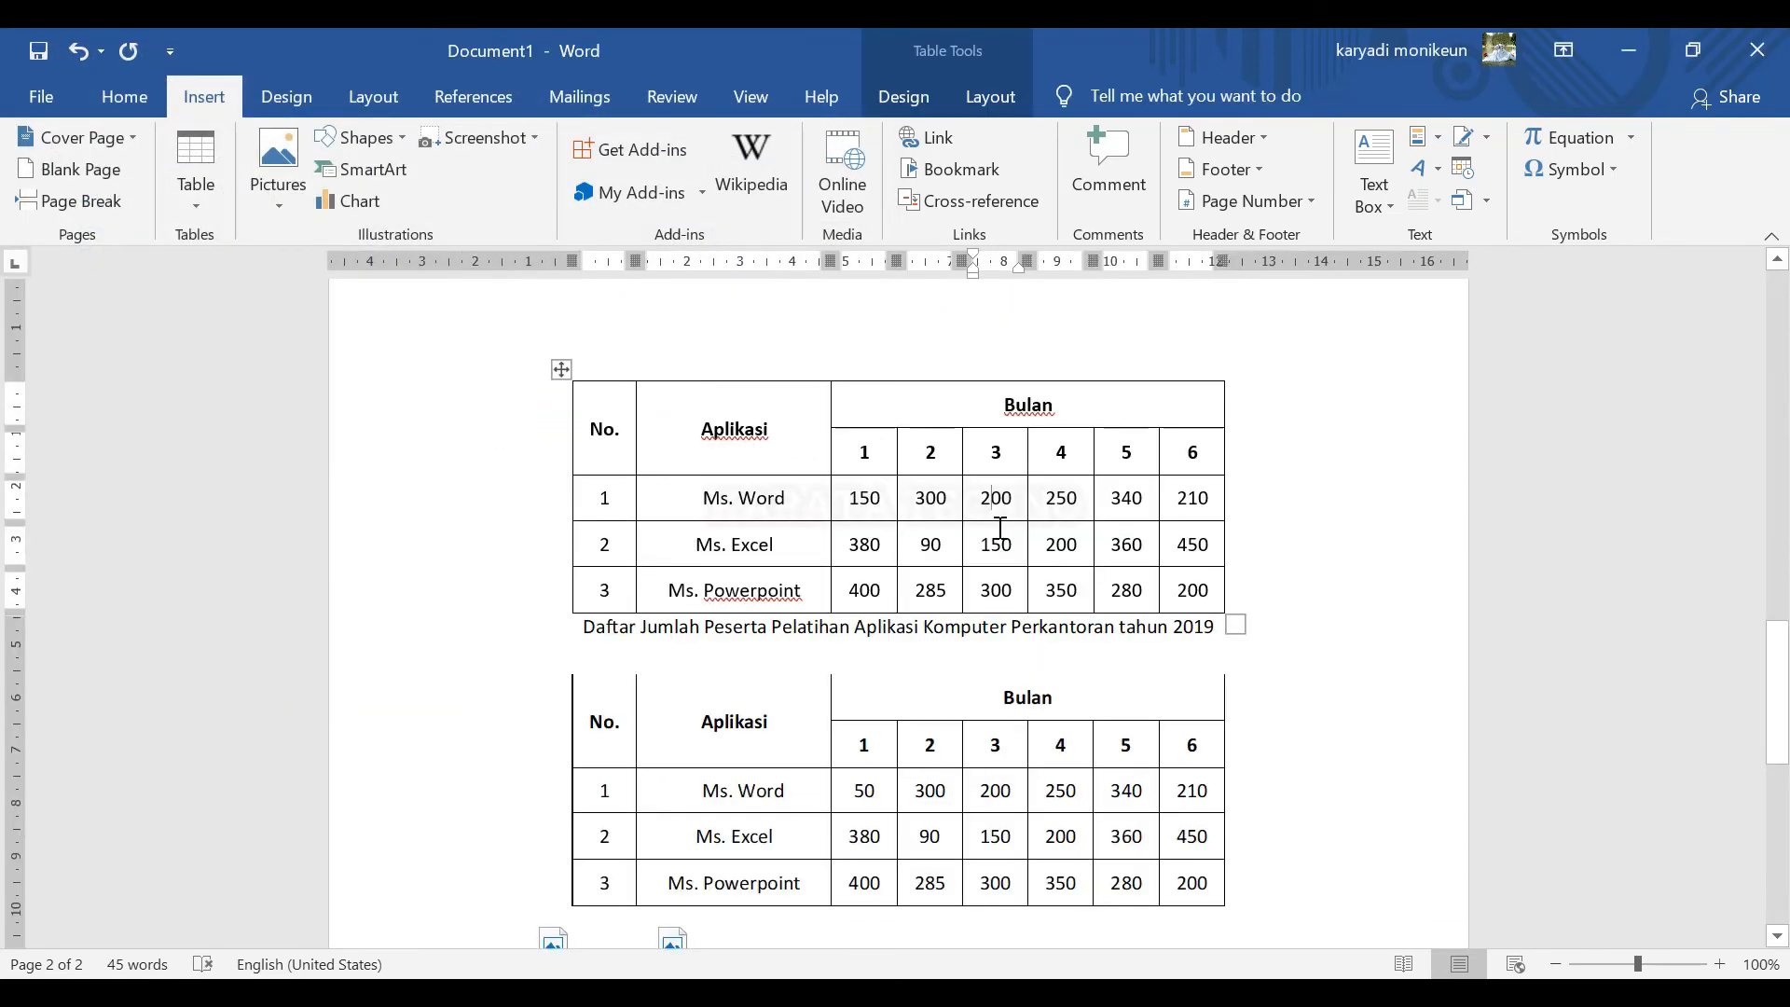
Step: Select individual header and value cells in the table inserted as text, and select the embedded table object below for comparison
{"action": "left_click", "coordinate": [640, 457]}
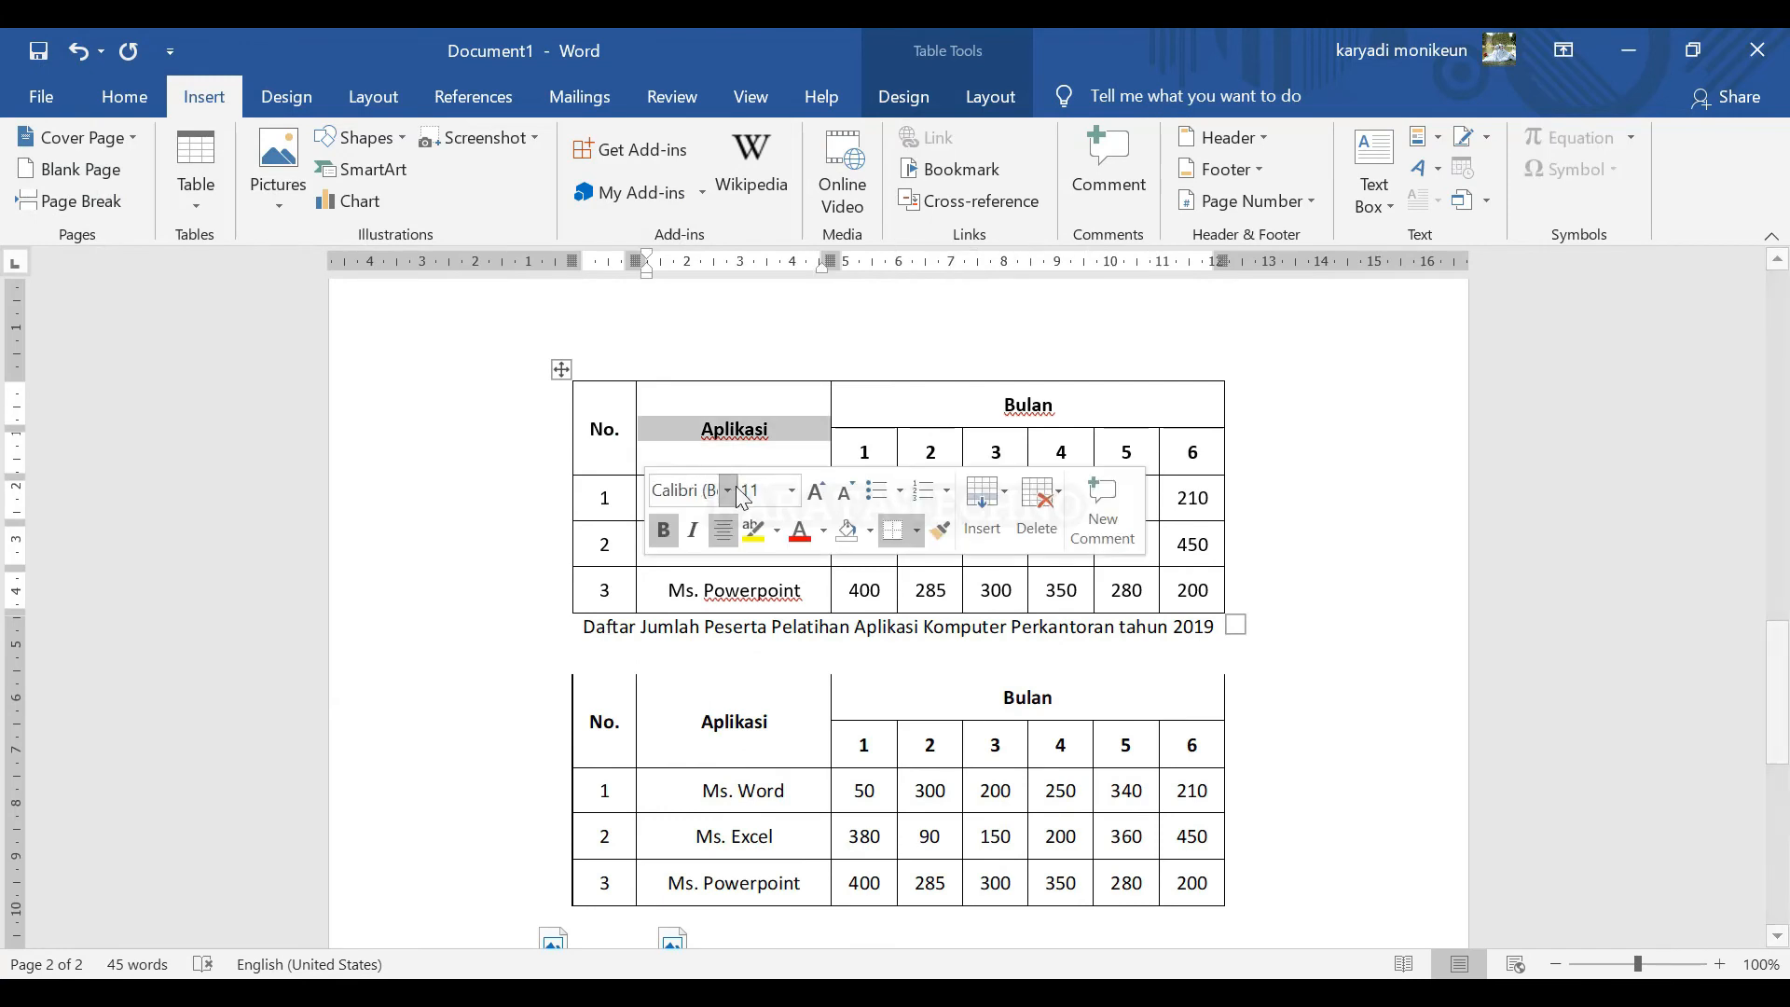
{"action": "left_click", "coordinate": [1009, 461]}
{"action": "double_click", "coordinate": [933, 453]}
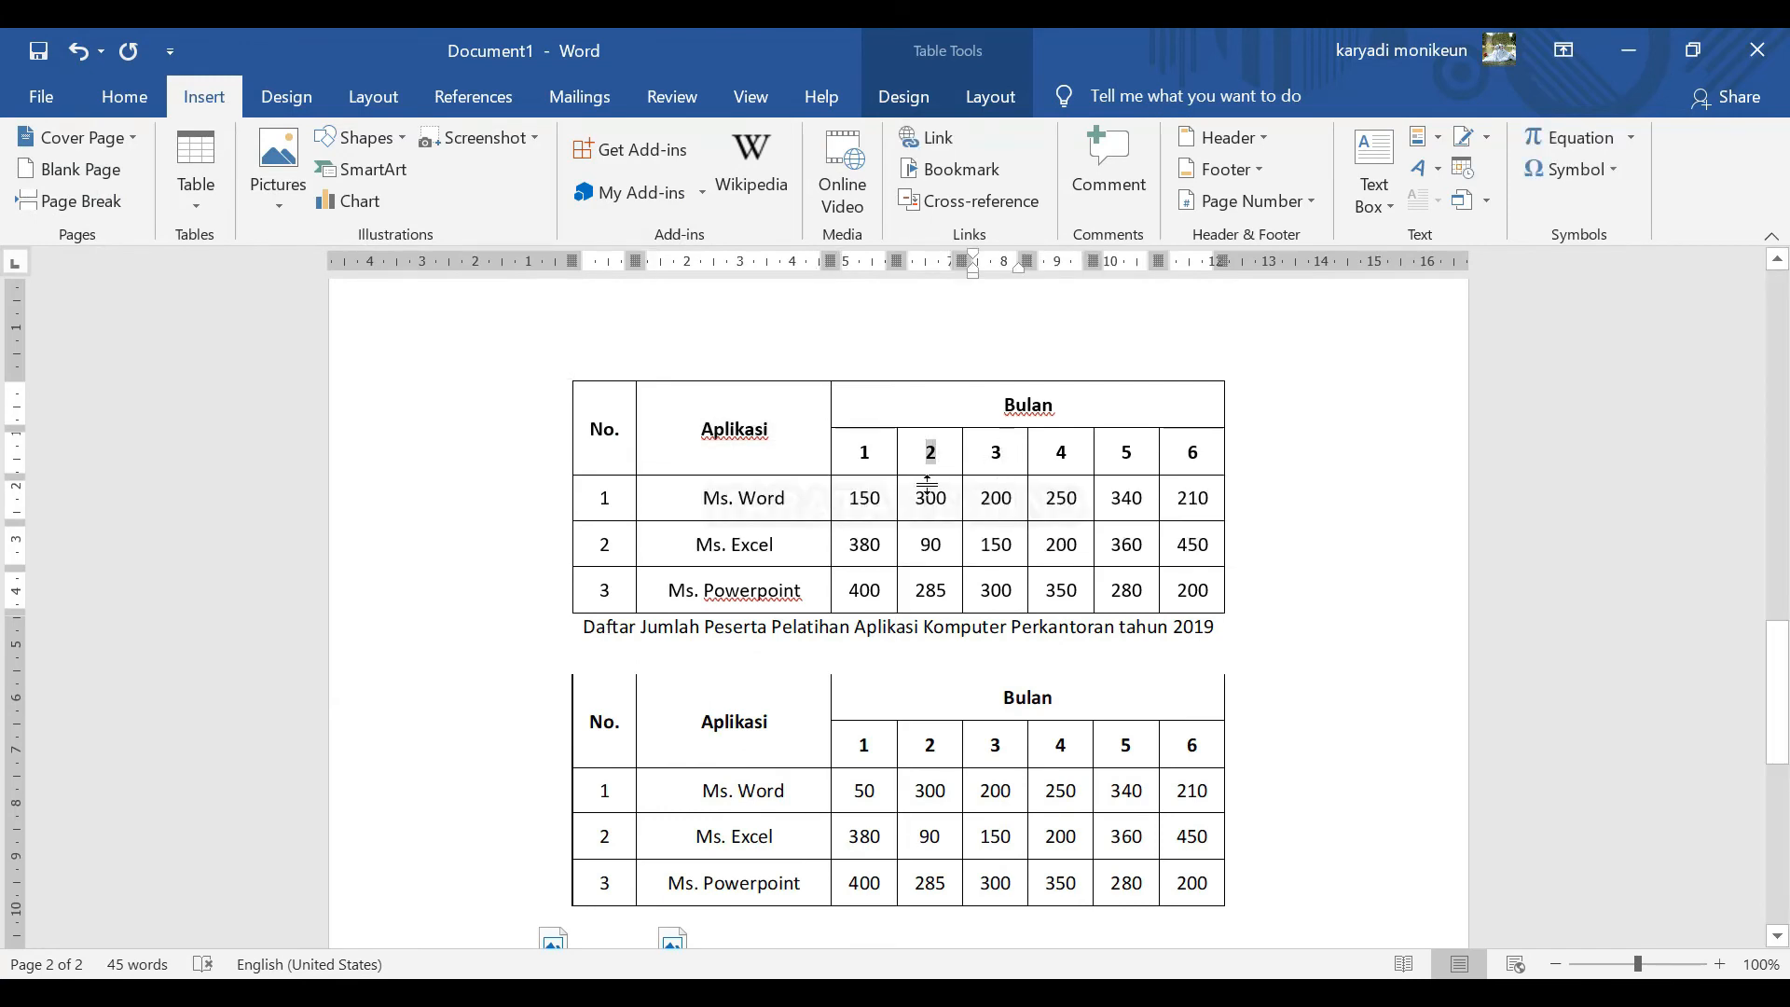
{"action": "double_click", "coordinate": [851, 451]}
{"action": "left_click", "coordinate": [862, 498]}
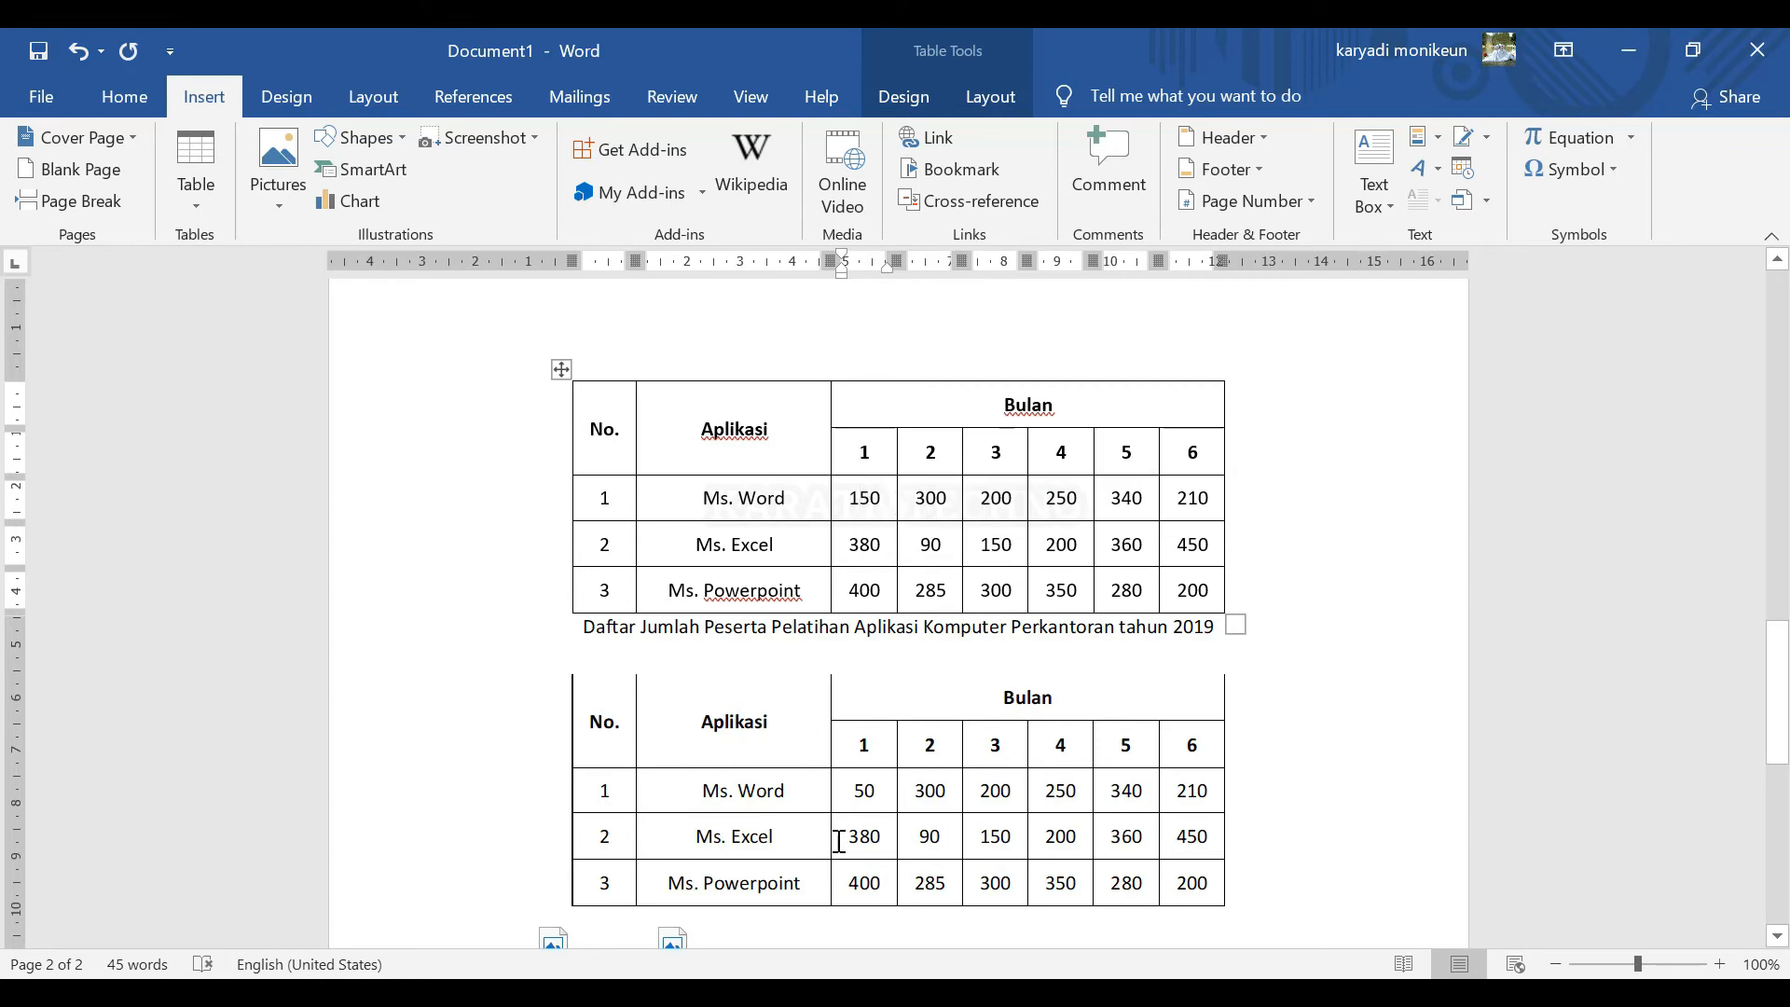
{"action": "left_click", "coordinate": [680, 762]}
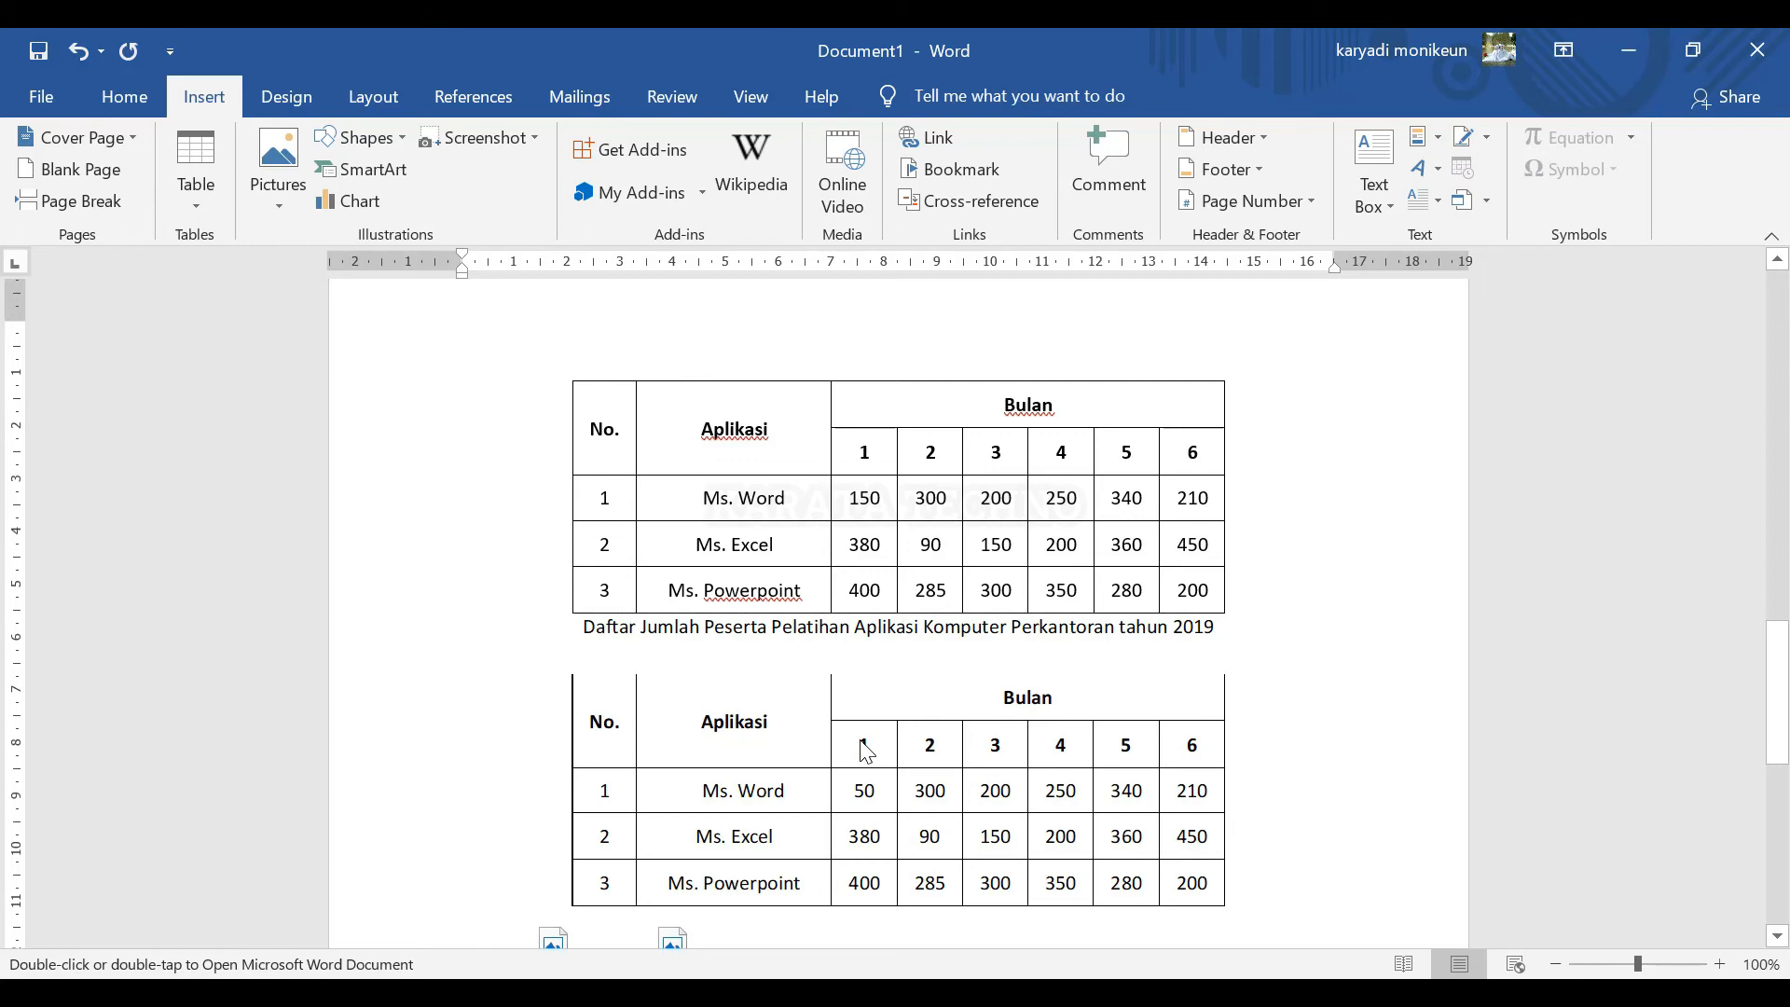
Step: Select the Ms. Word row values directly in the table inserted as text and compare them with the embedded table
{"action": "left_click", "coordinate": [952, 492]}
{"action": "left_click_drag", "start_coordinate": [914, 504], "coordinate": [857, 500]}
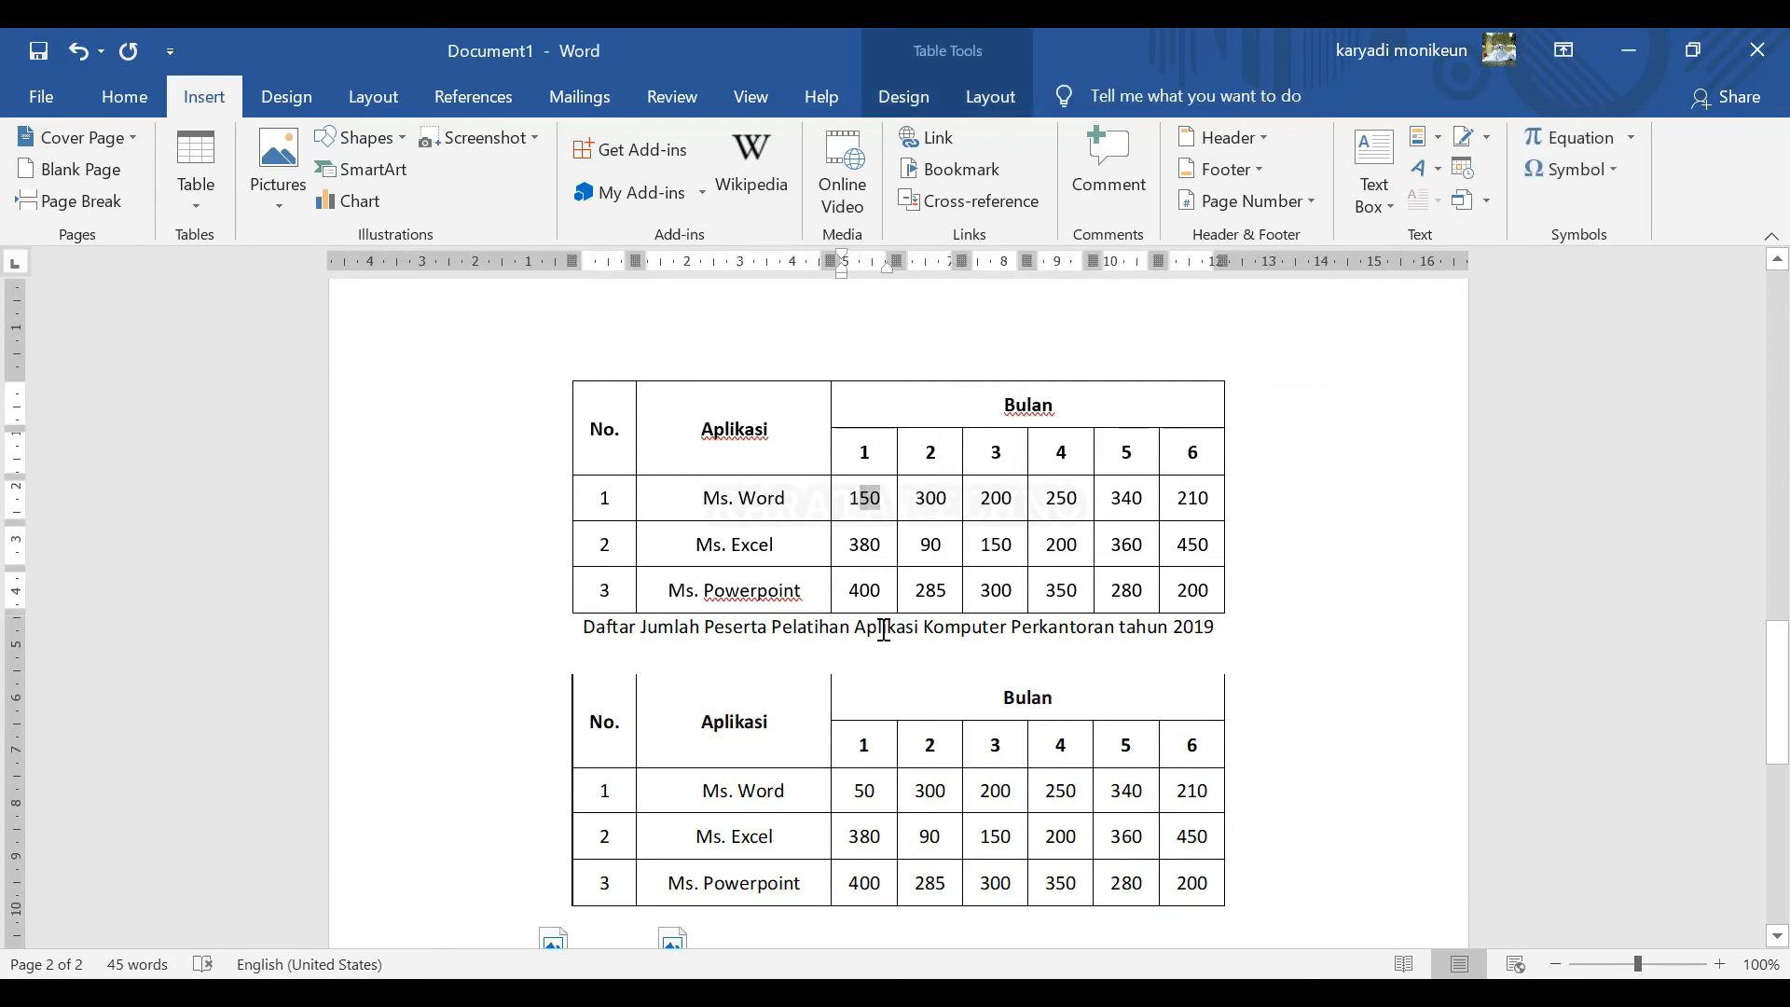
{"action": "left_click", "coordinate": [860, 817]}
{"action": "double_click", "coordinate": [1005, 509]}
{"action": "double_click", "coordinate": [935, 496]}
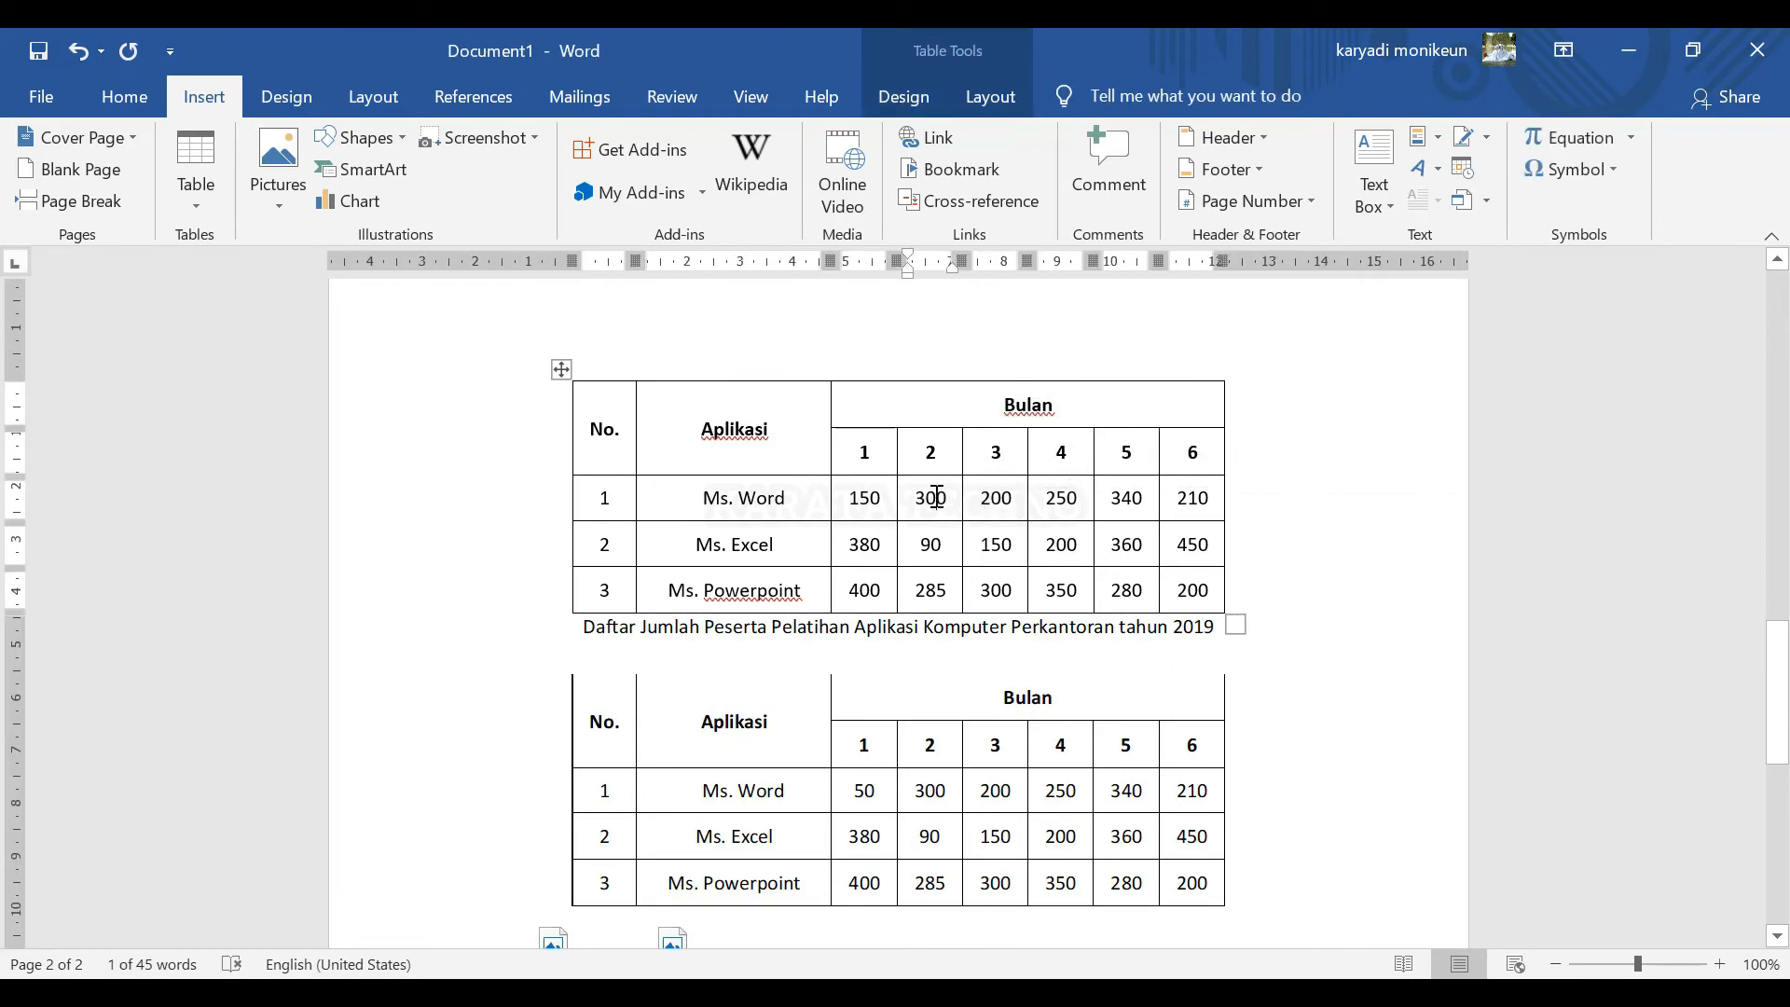
{"action": "double_click", "coordinate": [859, 503]}
{"action": "left_click", "coordinate": [930, 551]}
Step: Open the embedded Word table object in its own window and close it to return to the main document
{"action": "left_click", "coordinate": [900, 799]}
{"action": "double_click", "coordinate": [899, 799]}
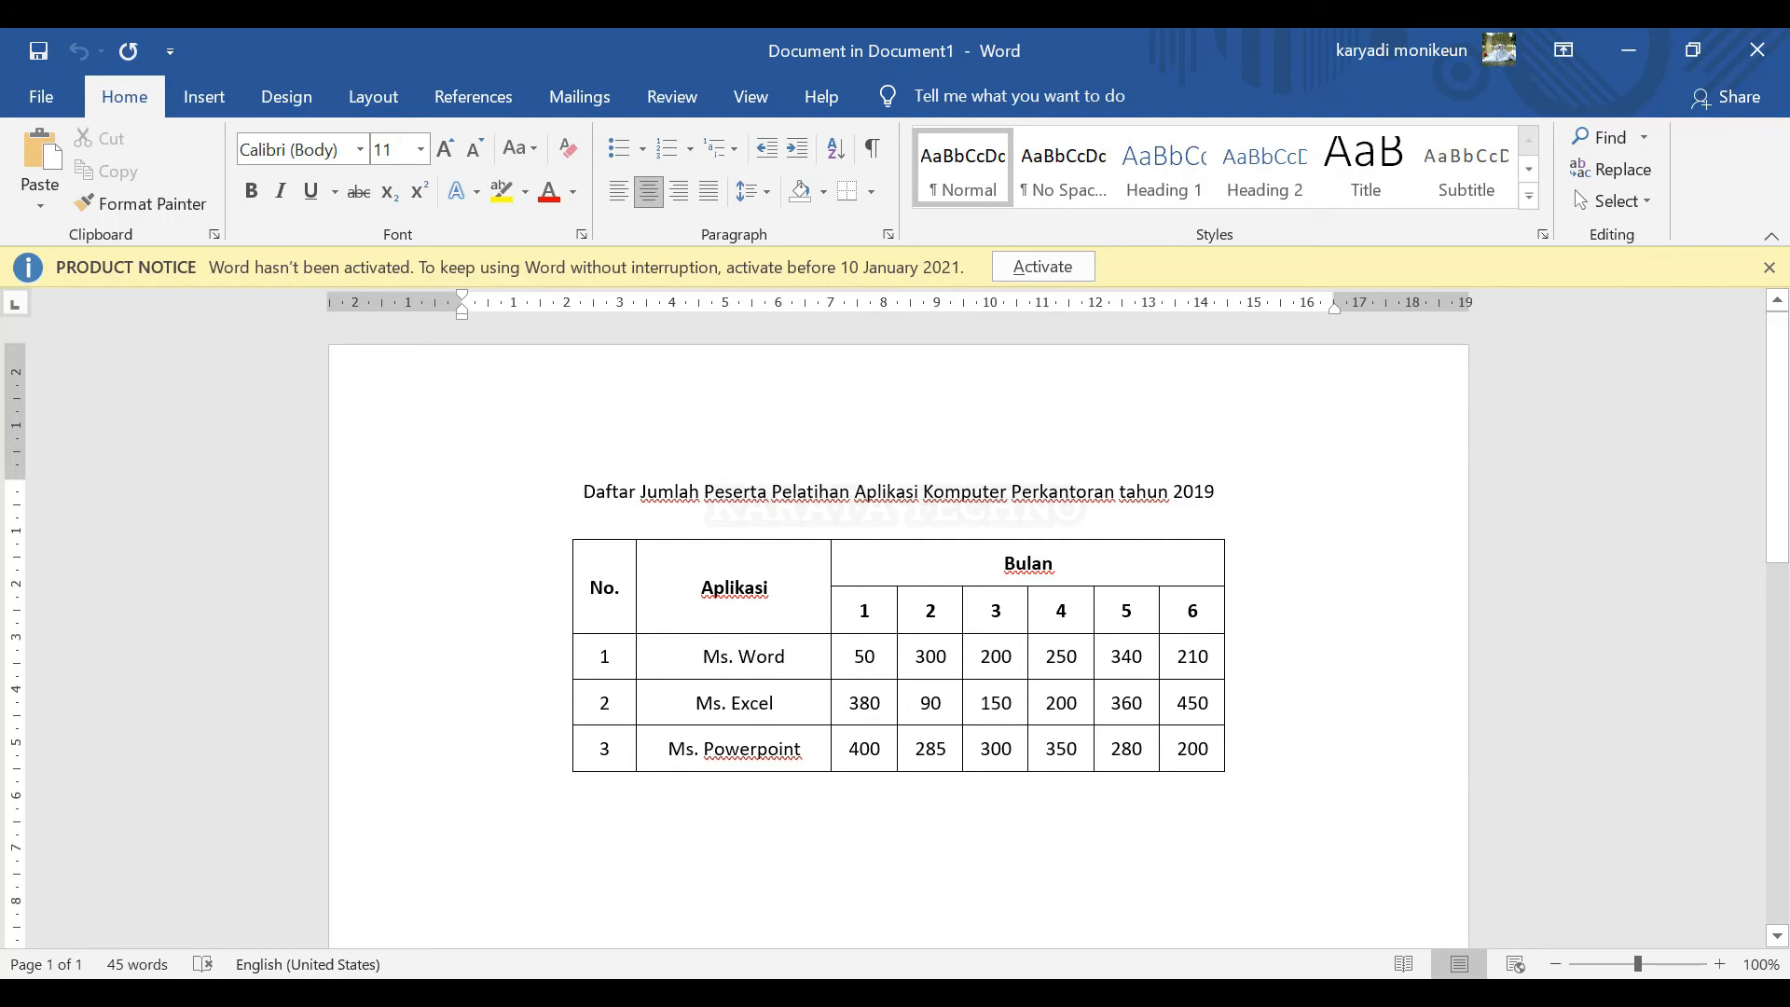
{"action": "left_click", "coordinate": [1757, 50]}
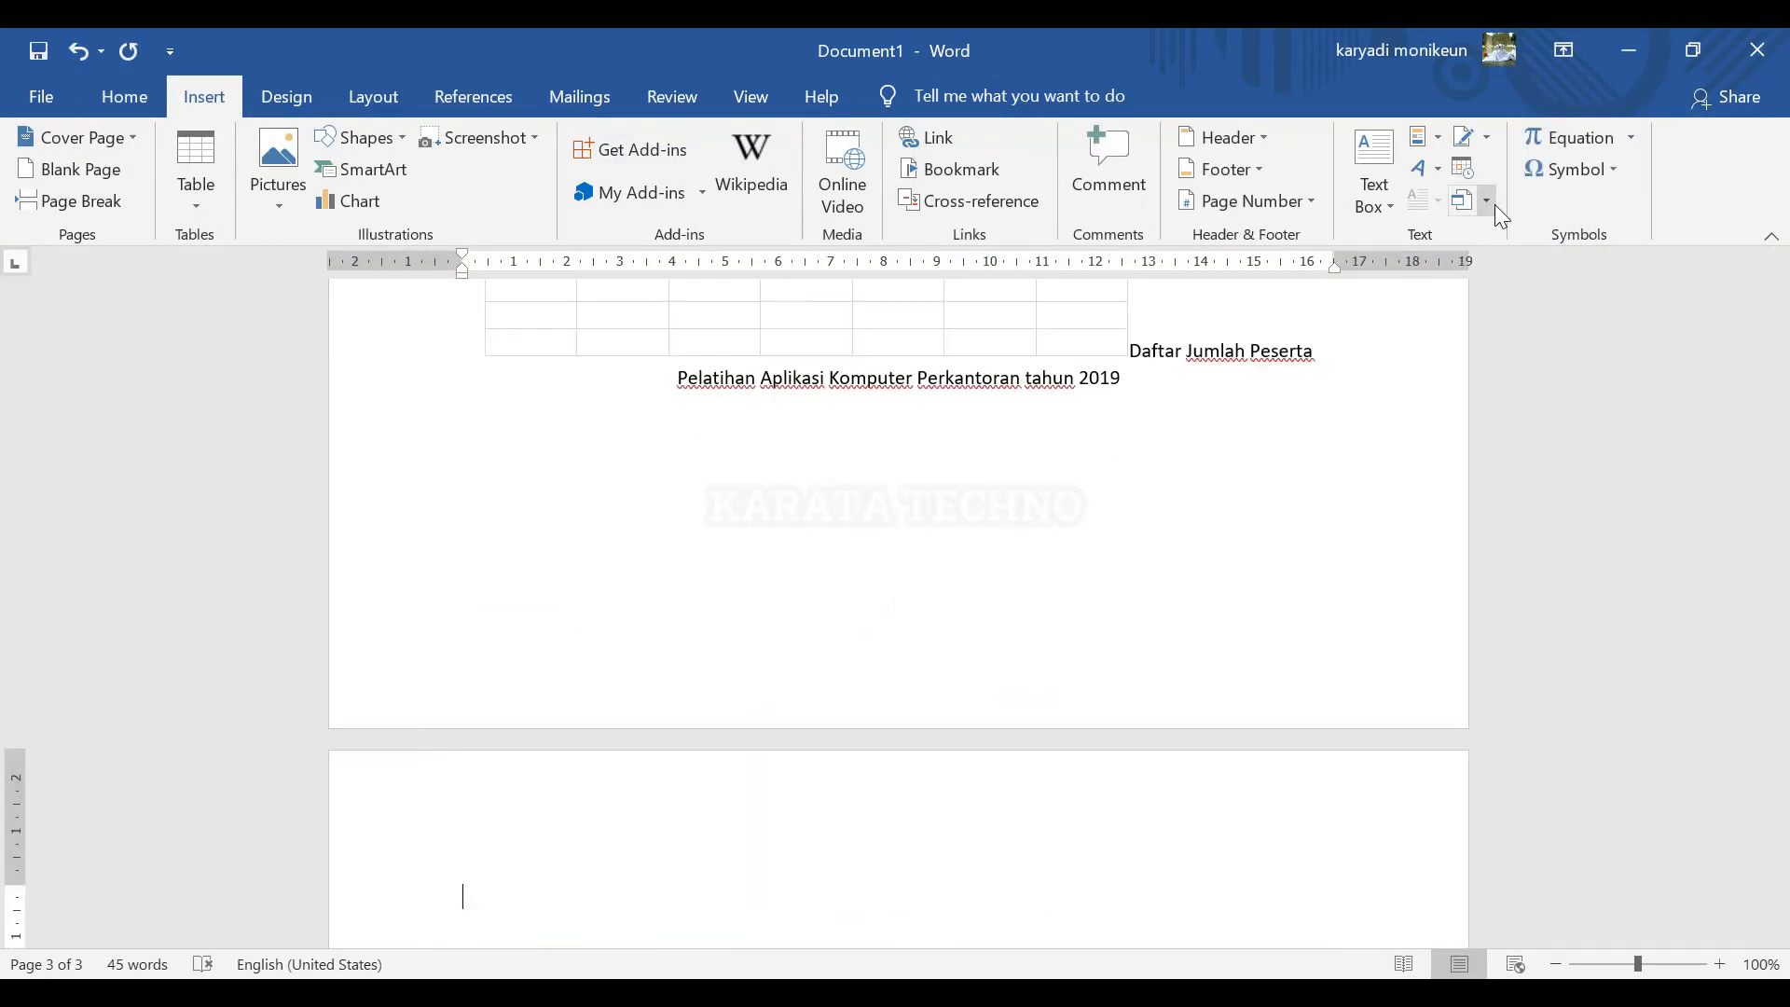
Step: Insert the text of the testdisk PDF from the Desktop folder on the last page, accepting conversion to editable Word text
{"action": "left_click", "coordinate": [1489, 202]}
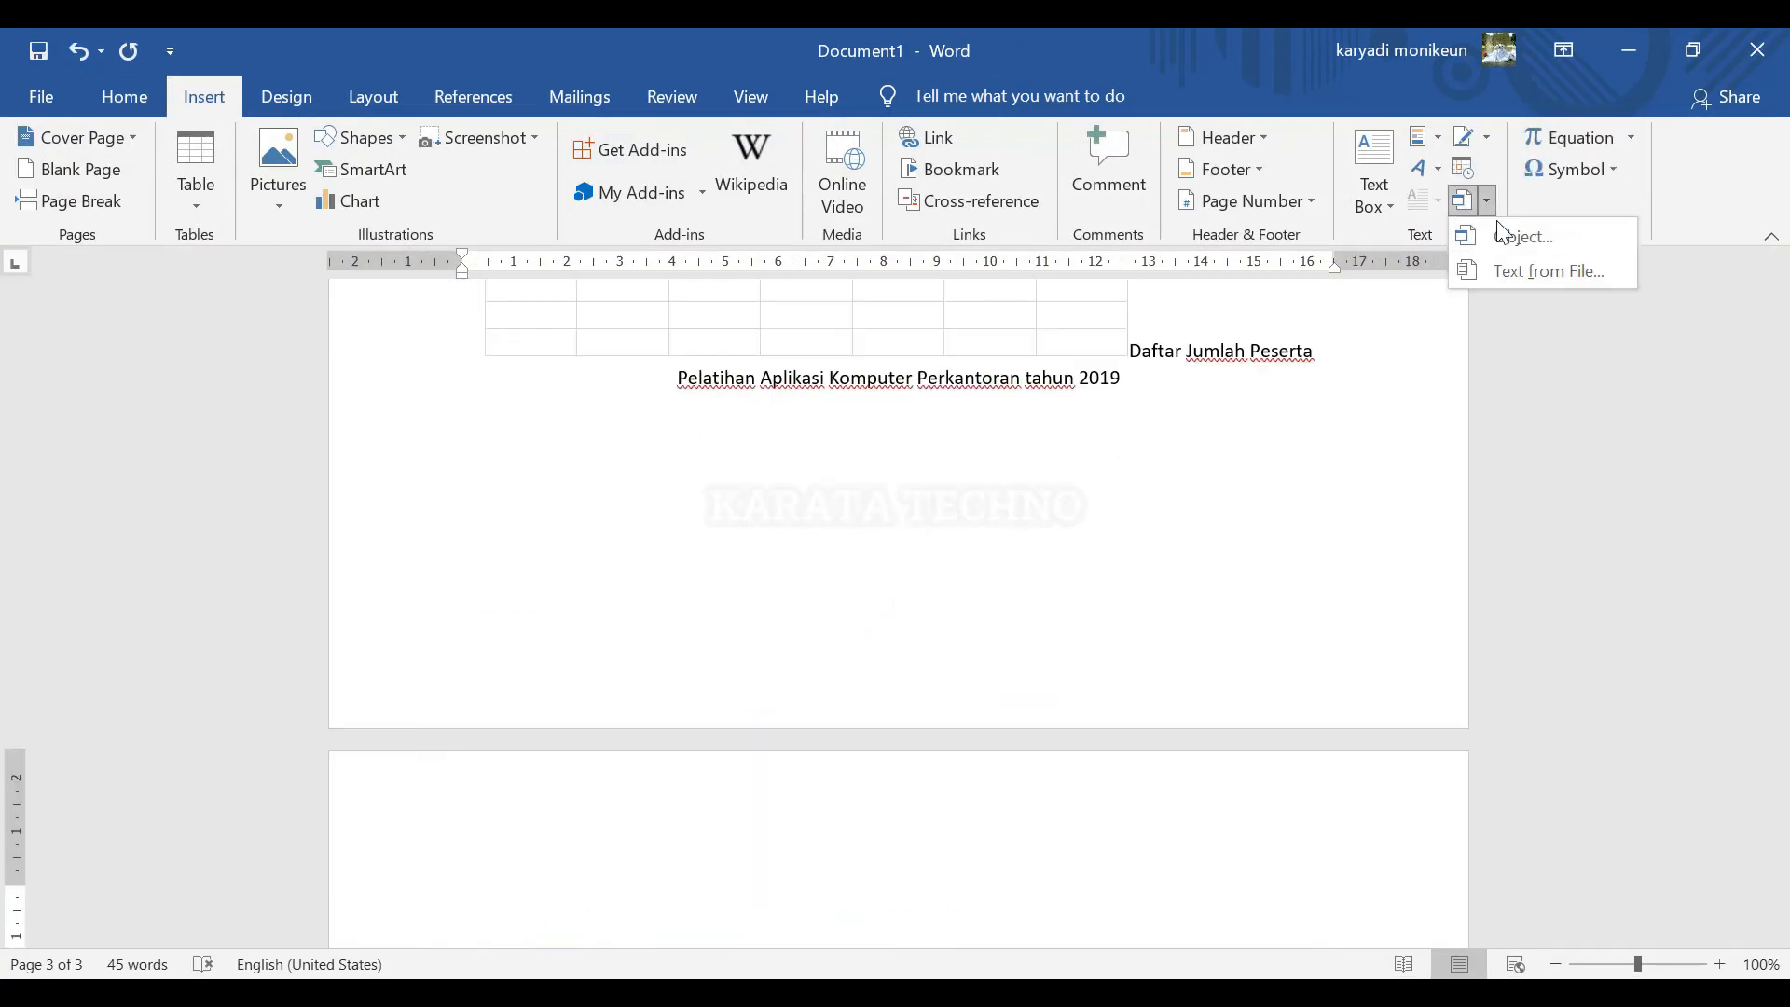
{"action": "left_click", "coordinate": [1533, 272]}
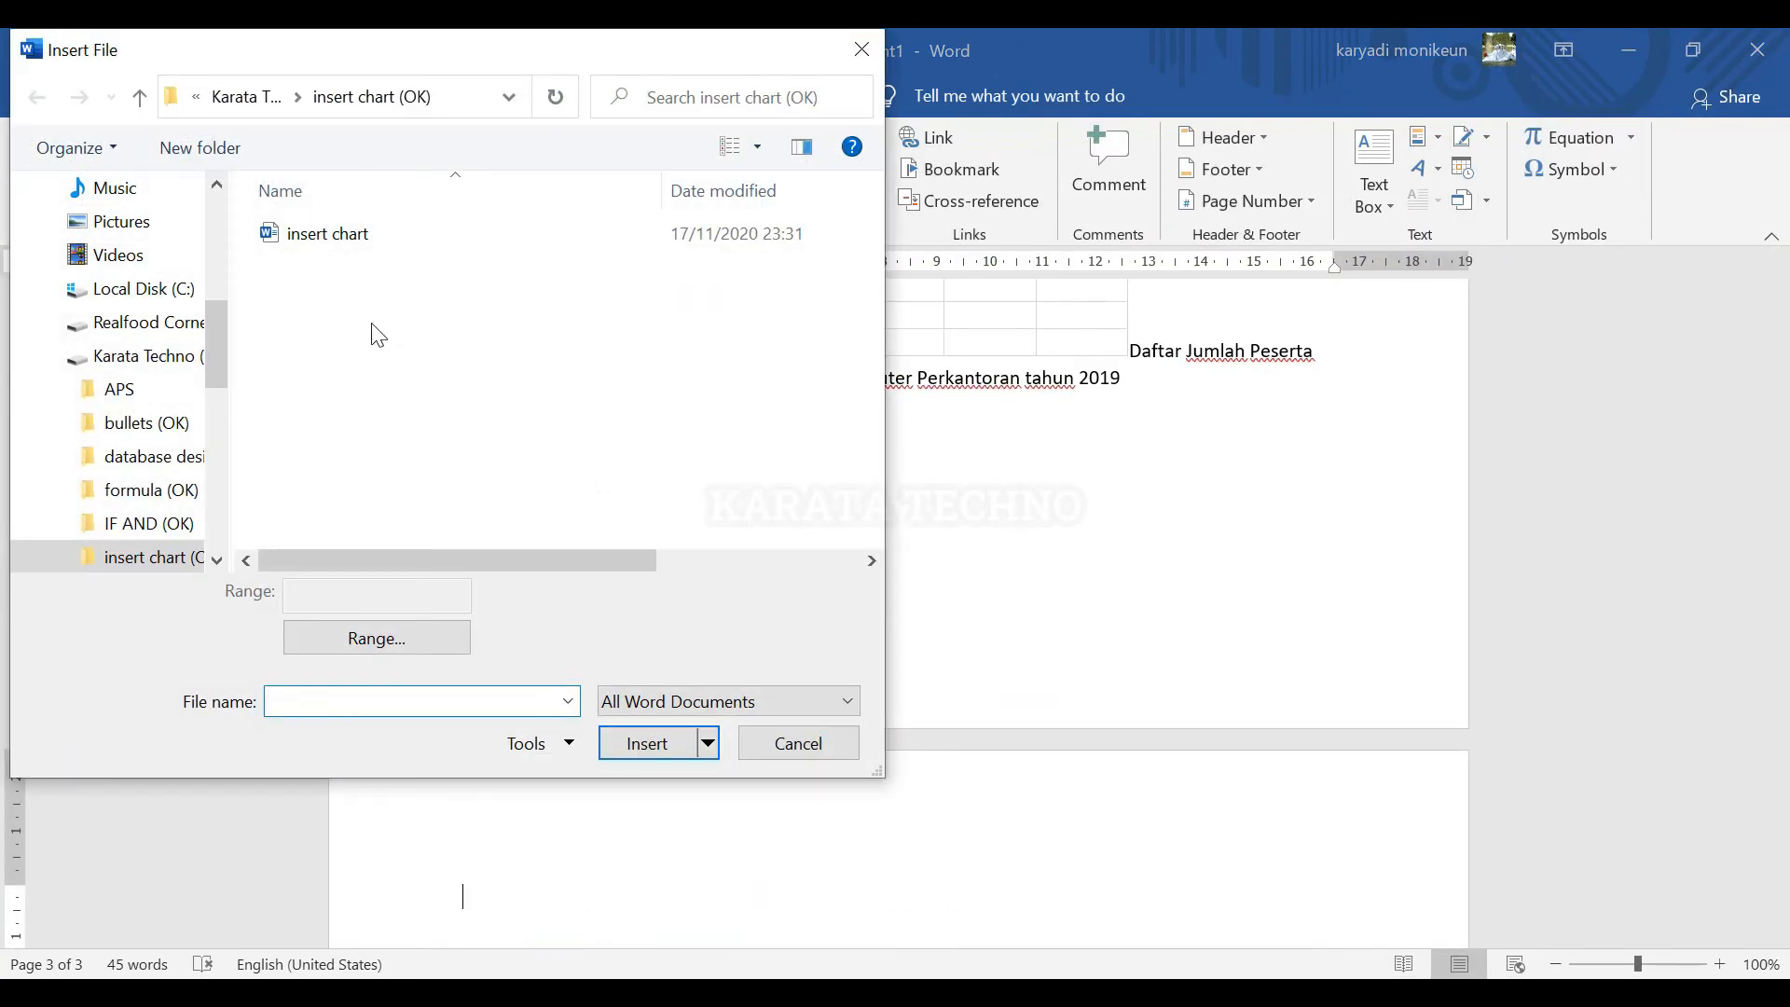
{"action": "scroll", "coordinate": [149, 401], "scroll_direction": "up", "scroll_amount": 5}
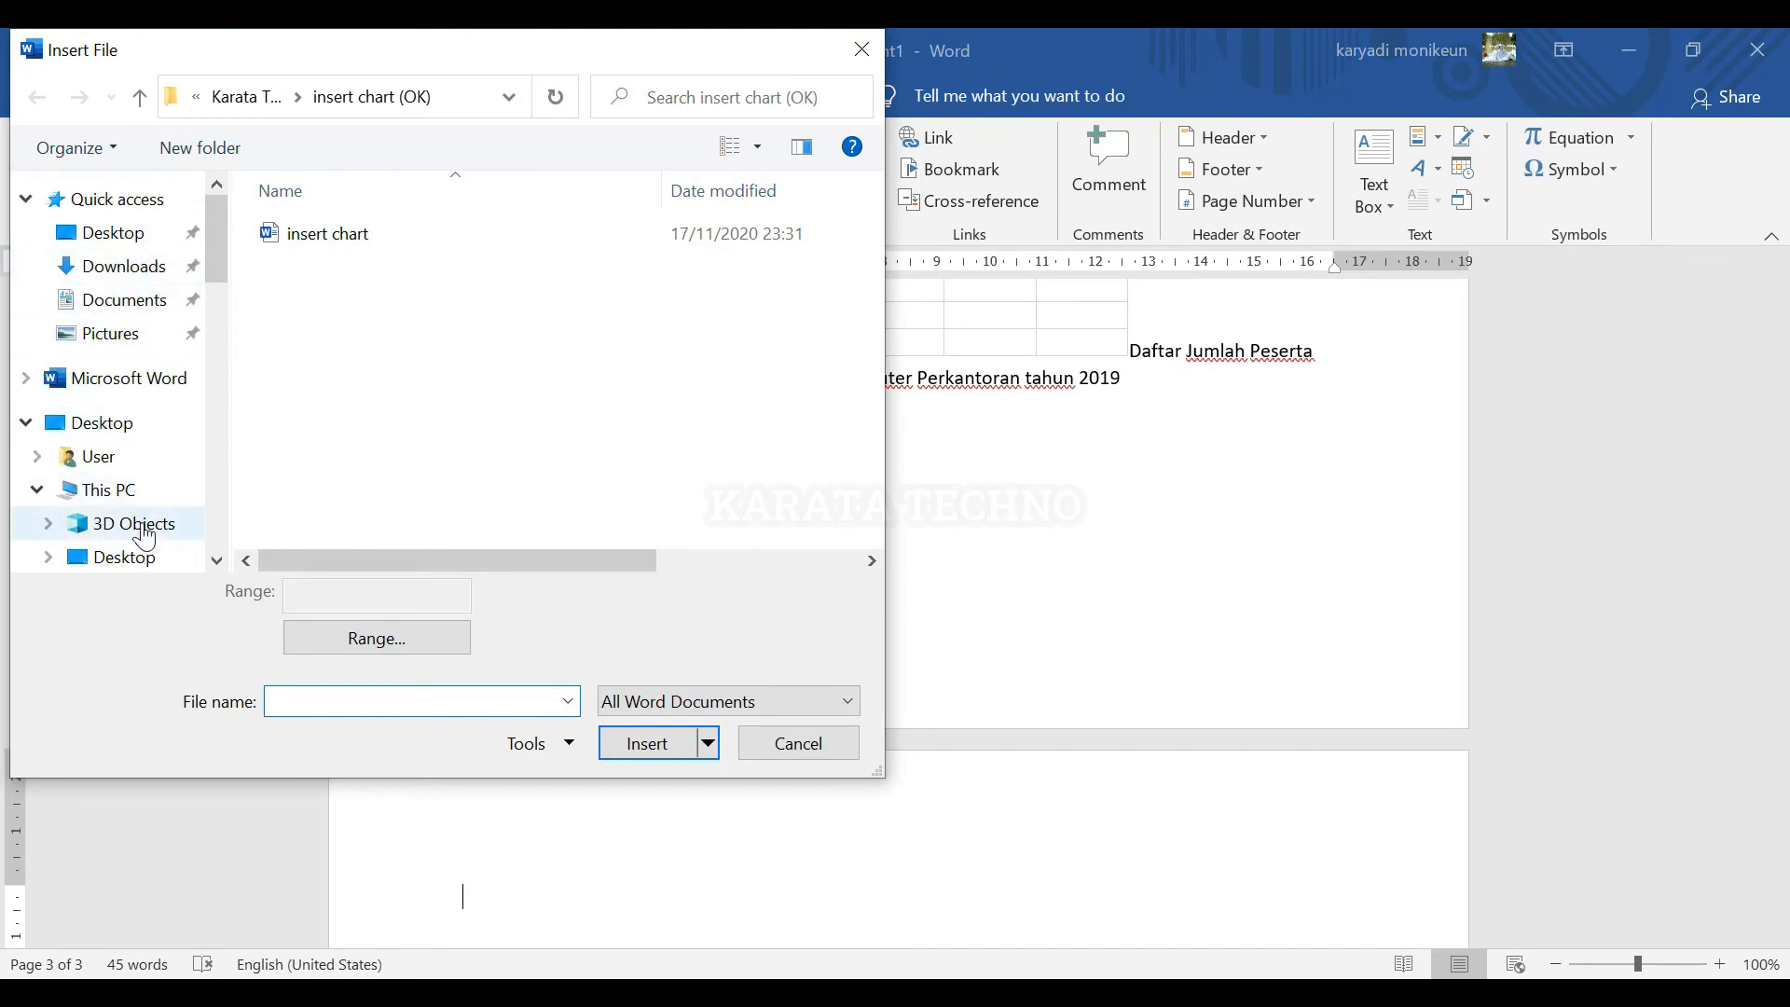
{"action": "left_click", "coordinate": [149, 559]}
{"action": "left_click", "coordinate": [484, 272]}
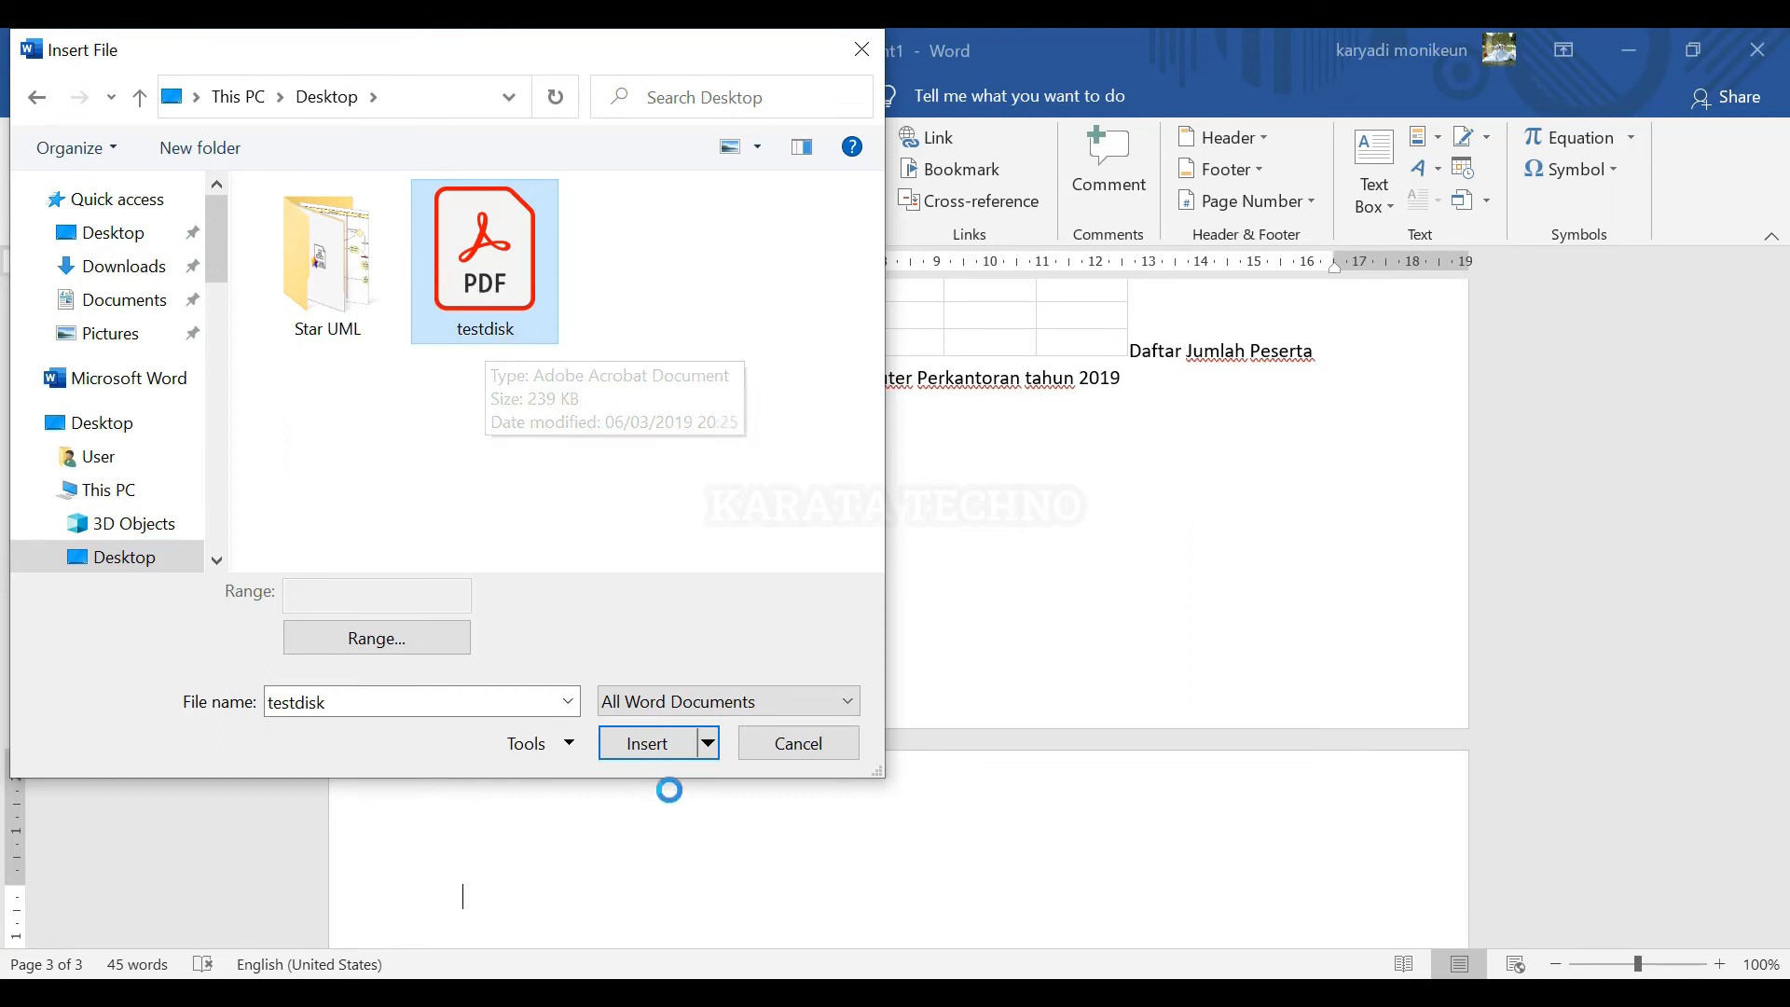
{"action": "left_click", "coordinate": [646, 743]}
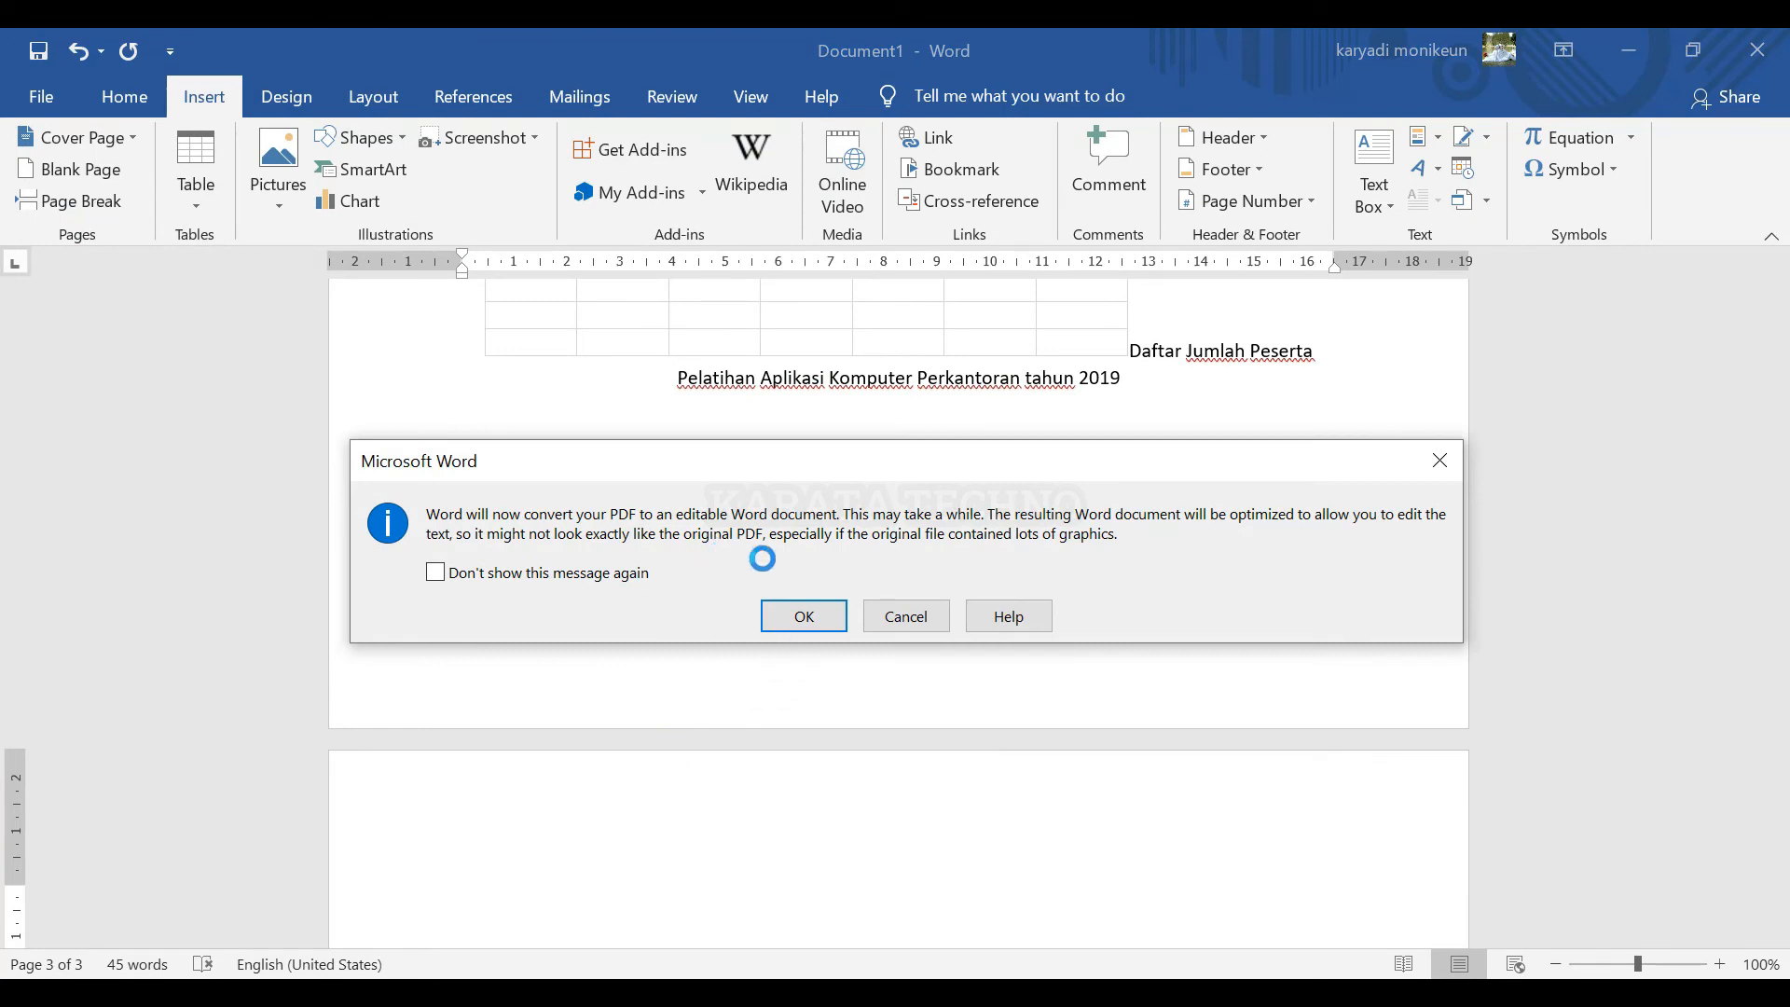
{"action": "left_click", "coordinate": [803, 617]}
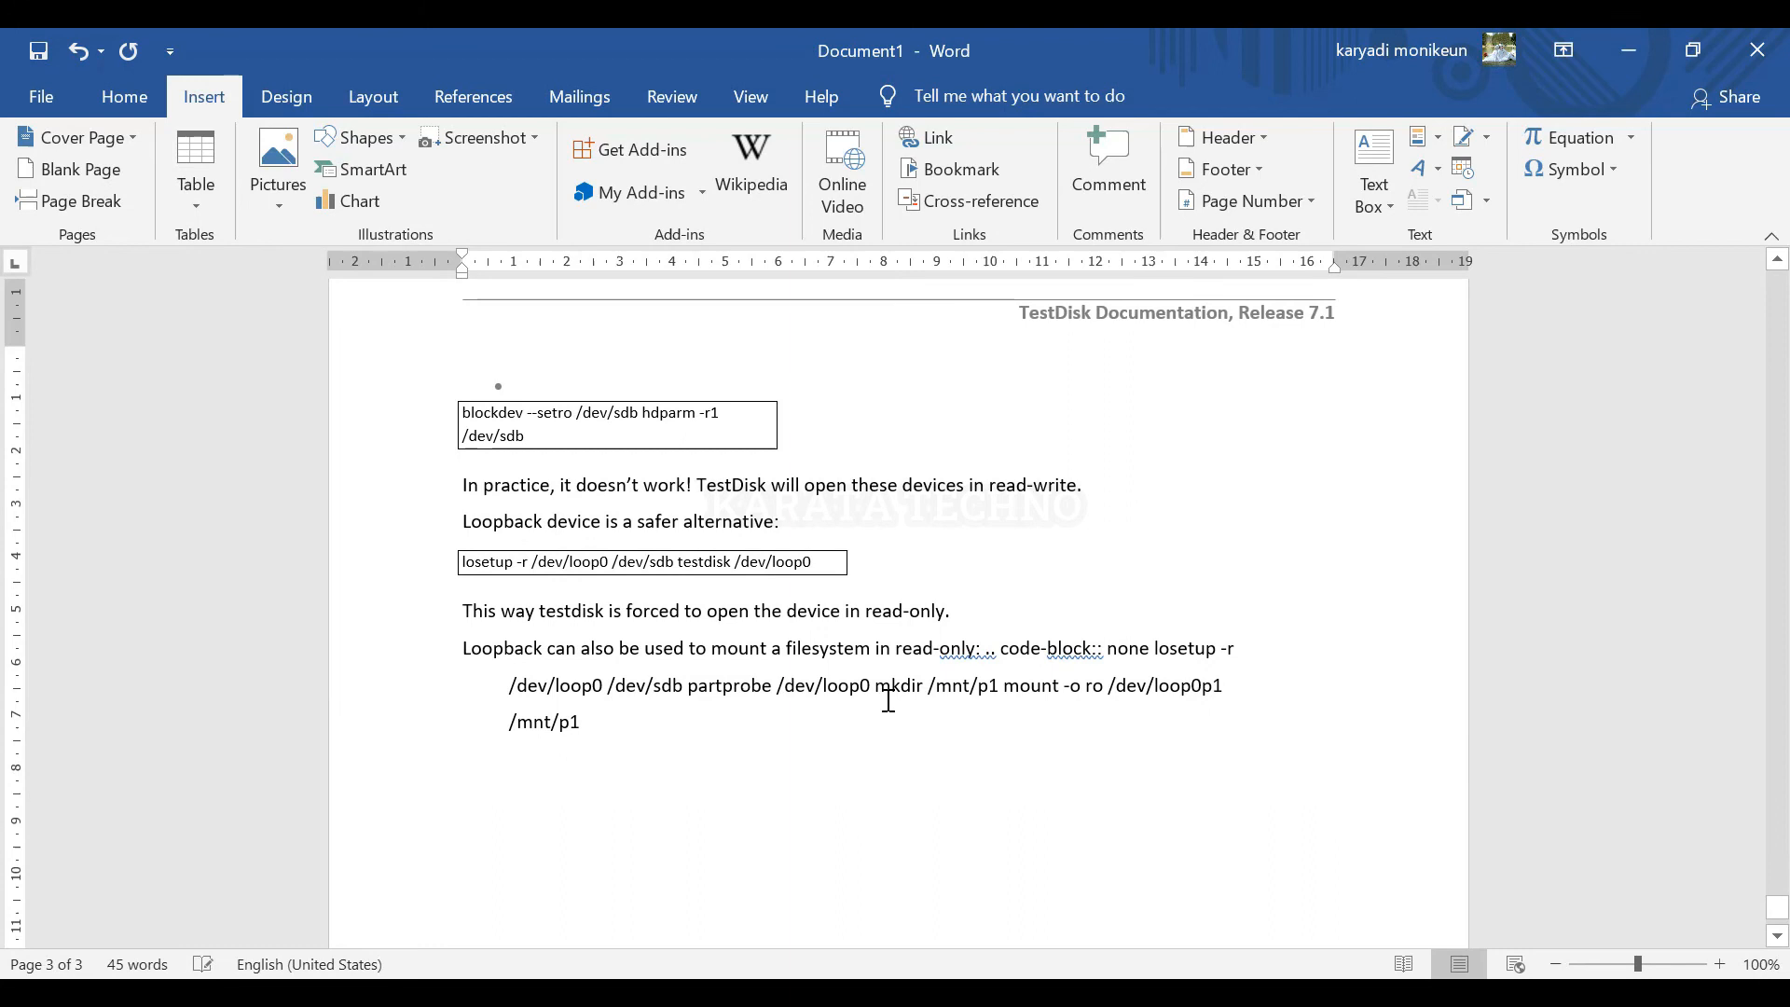
Step: Select some of the closing lines of the converted PDF text, examine its last pages and return to the document's start
{"action": "left_click_drag", "start_coordinate": [494, 701], "coordinate": [1067, 741]}
{"action": "scroll", "coordinate": [734, 809], "scroll_direction": "up", "scroll_amount": 2}
{"action": "scroll", "coordinate": [735, 811], "scroll_direction": "up", "scroll_amount": 20}
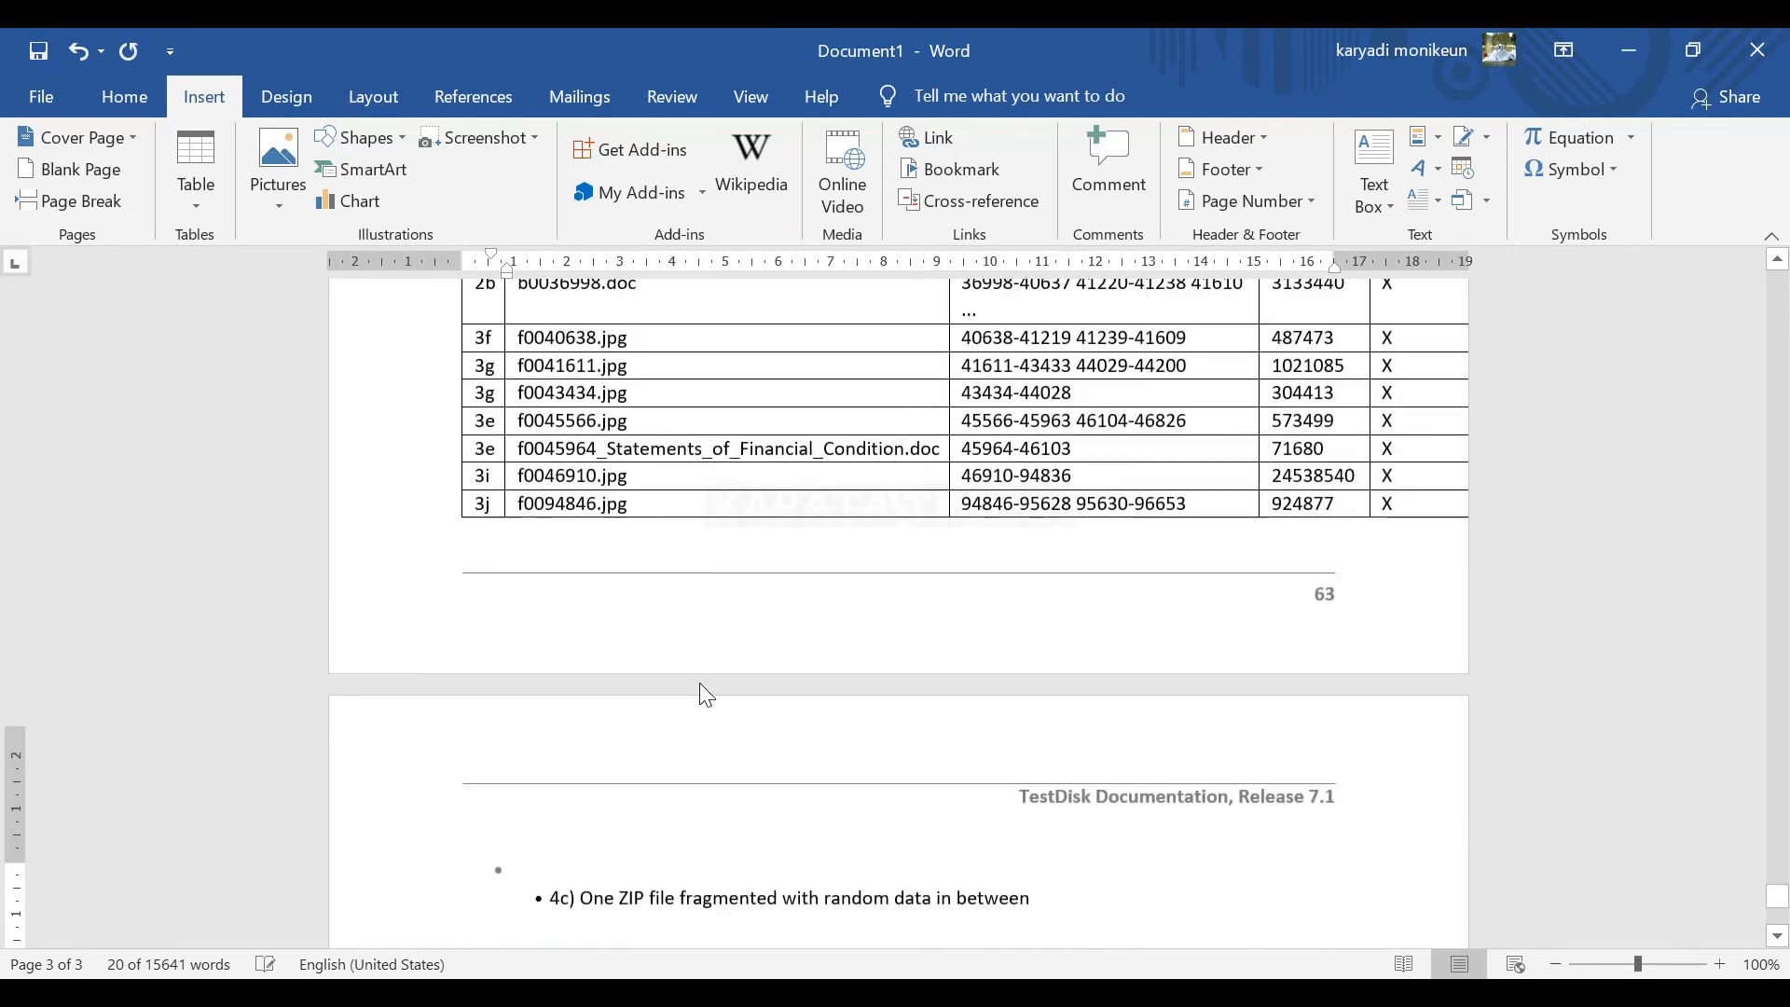
{"action": "scroll", "coordinate": [713, 675], "scroll_direction": "up", "scroll_amount": 8}
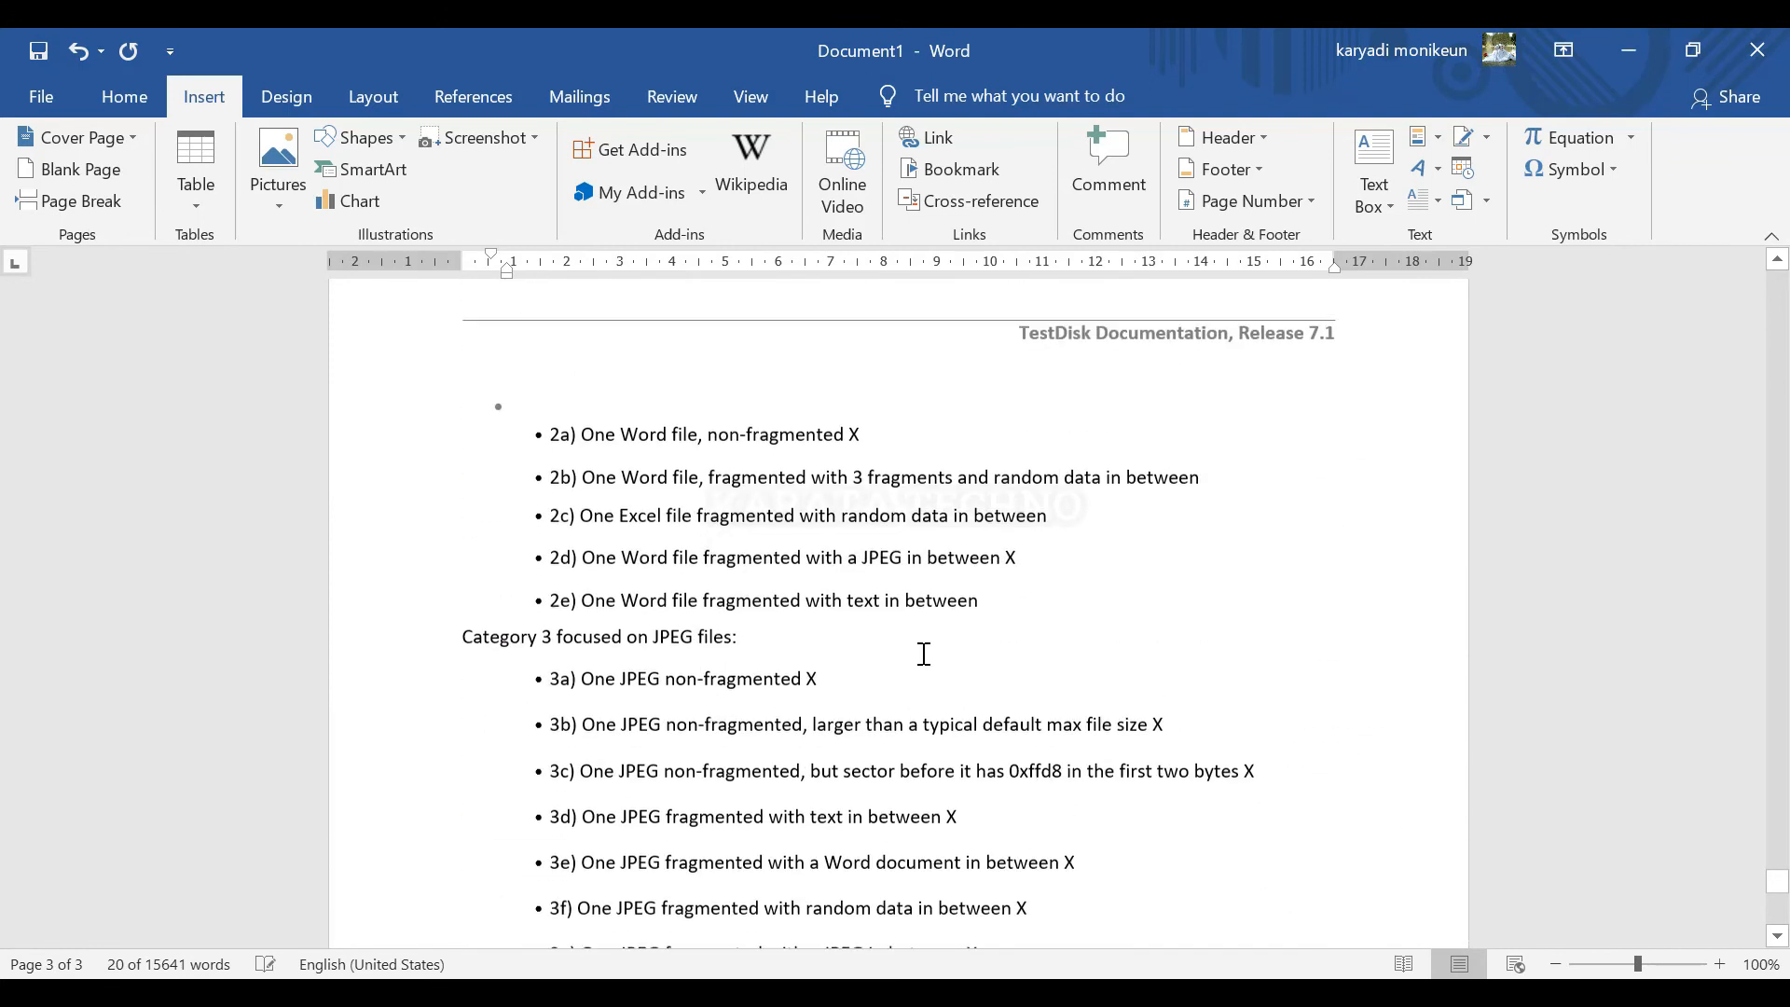
{"action": "left_click_drag", "start_coordinate": [1778, 881], "coordinate": [1781, 264]}
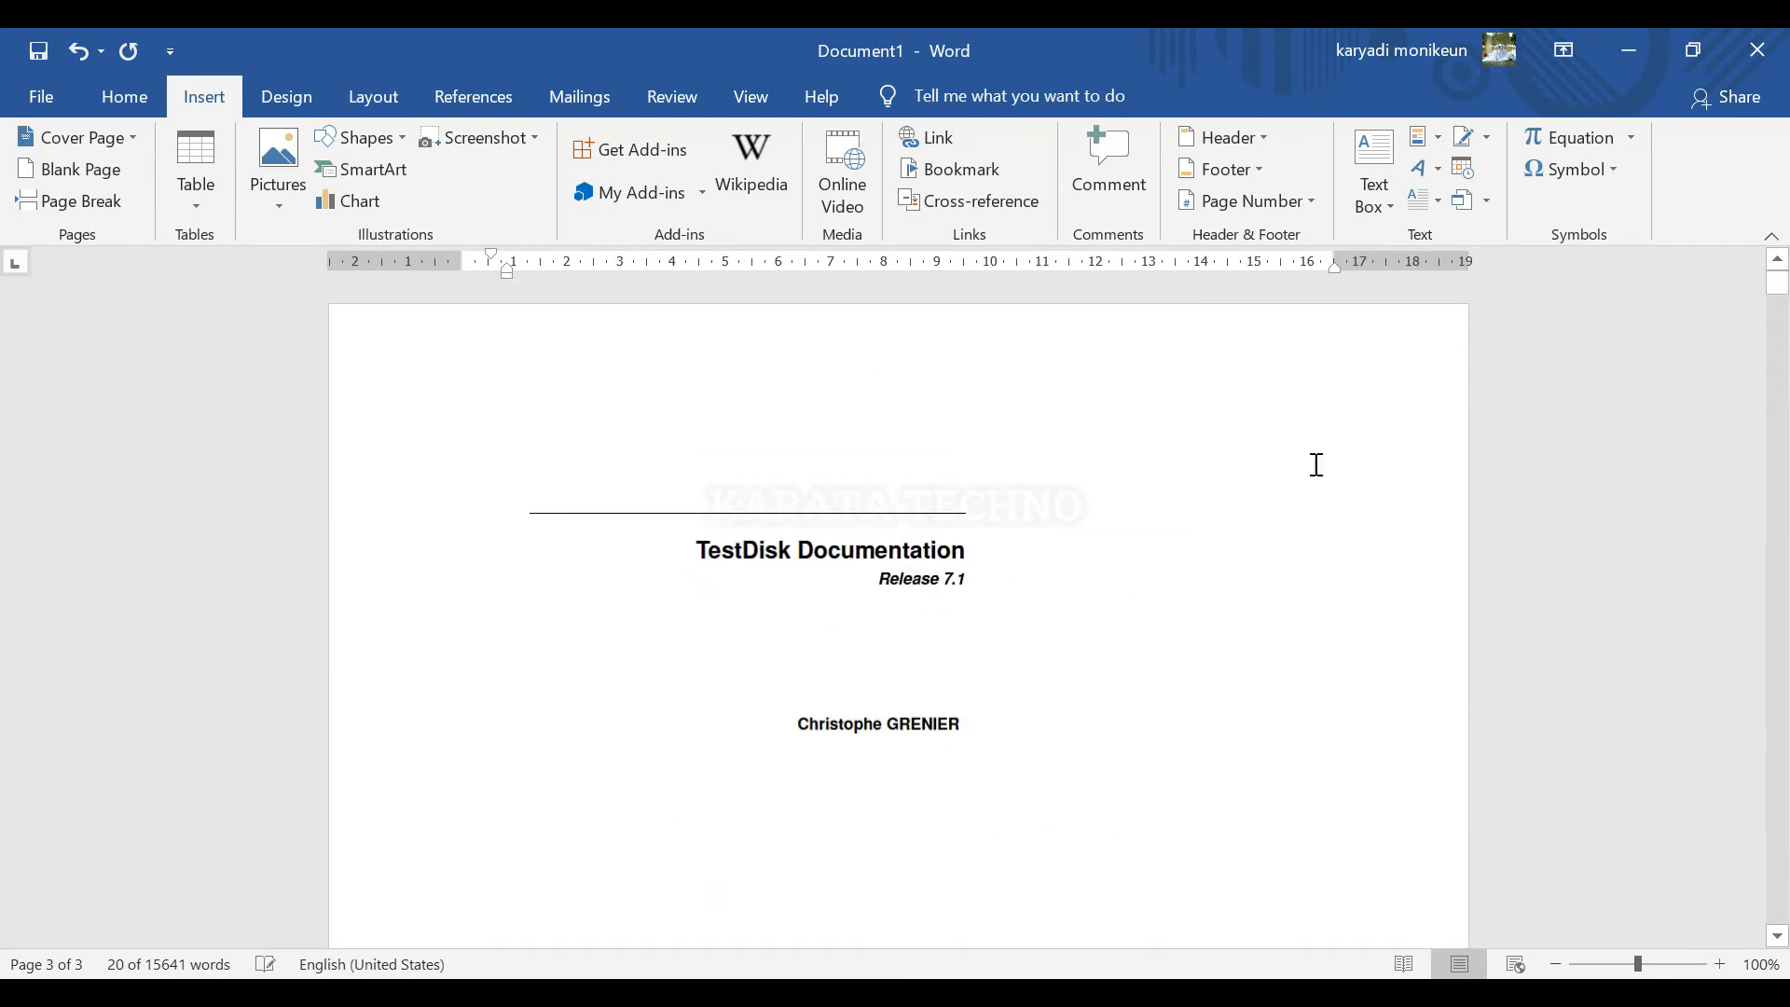
Step: Select the embedded PDF object on the first page and examine the converted PDF text from its table of contents back to its title page
{"action": "left_click", "coordinate": [793, 551]}
{"action": "scroll", "coordinate": [804, 580], "scroll_direction": "down", "scroll_amount": 6}
{"action": "scroll", "coordinate": [809, 582], "scroll_direction": "up", "scroll_amount": 2}
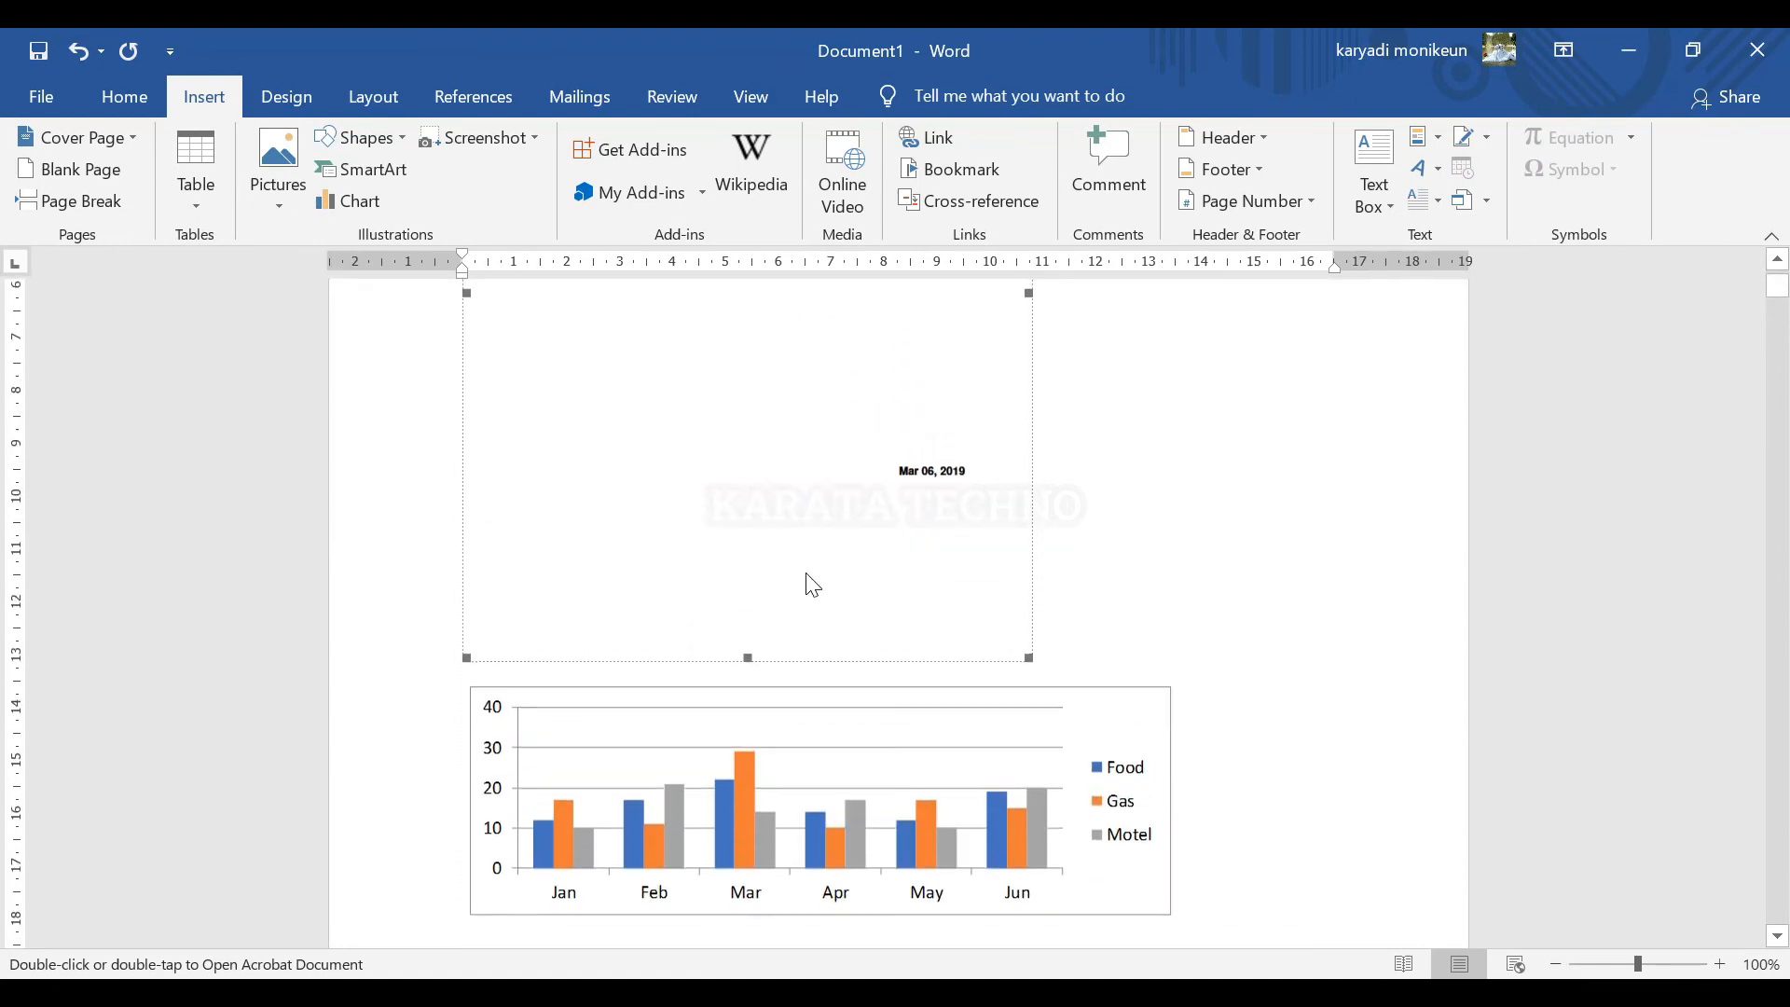
{"action": "scroll", "coordinate": [778, 504], "scroll_direction": "up", "scroll_amount": 2}
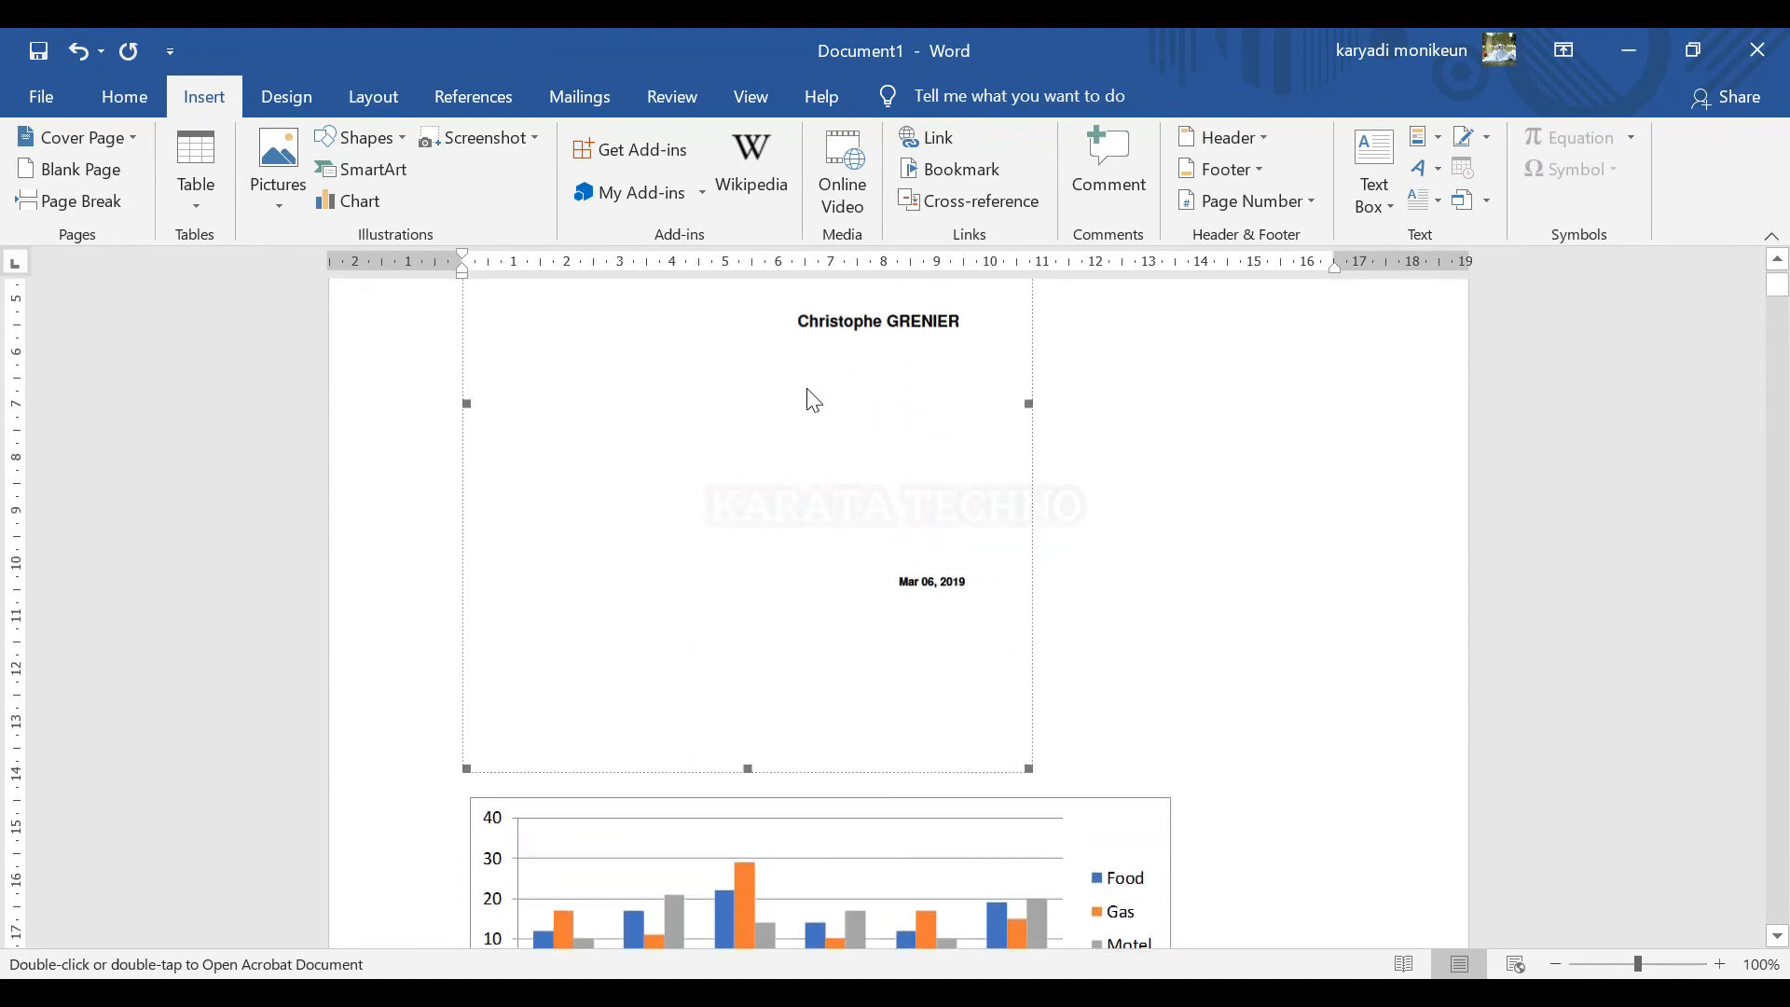
{"action": "left_click_drag", "start_coordinate": [1782, 294], "coordinate": [1776, 345]}
{"action": "scroll", "coordinate": [988, 606], "scroll_direction": "up", "scroll_amount": 15}
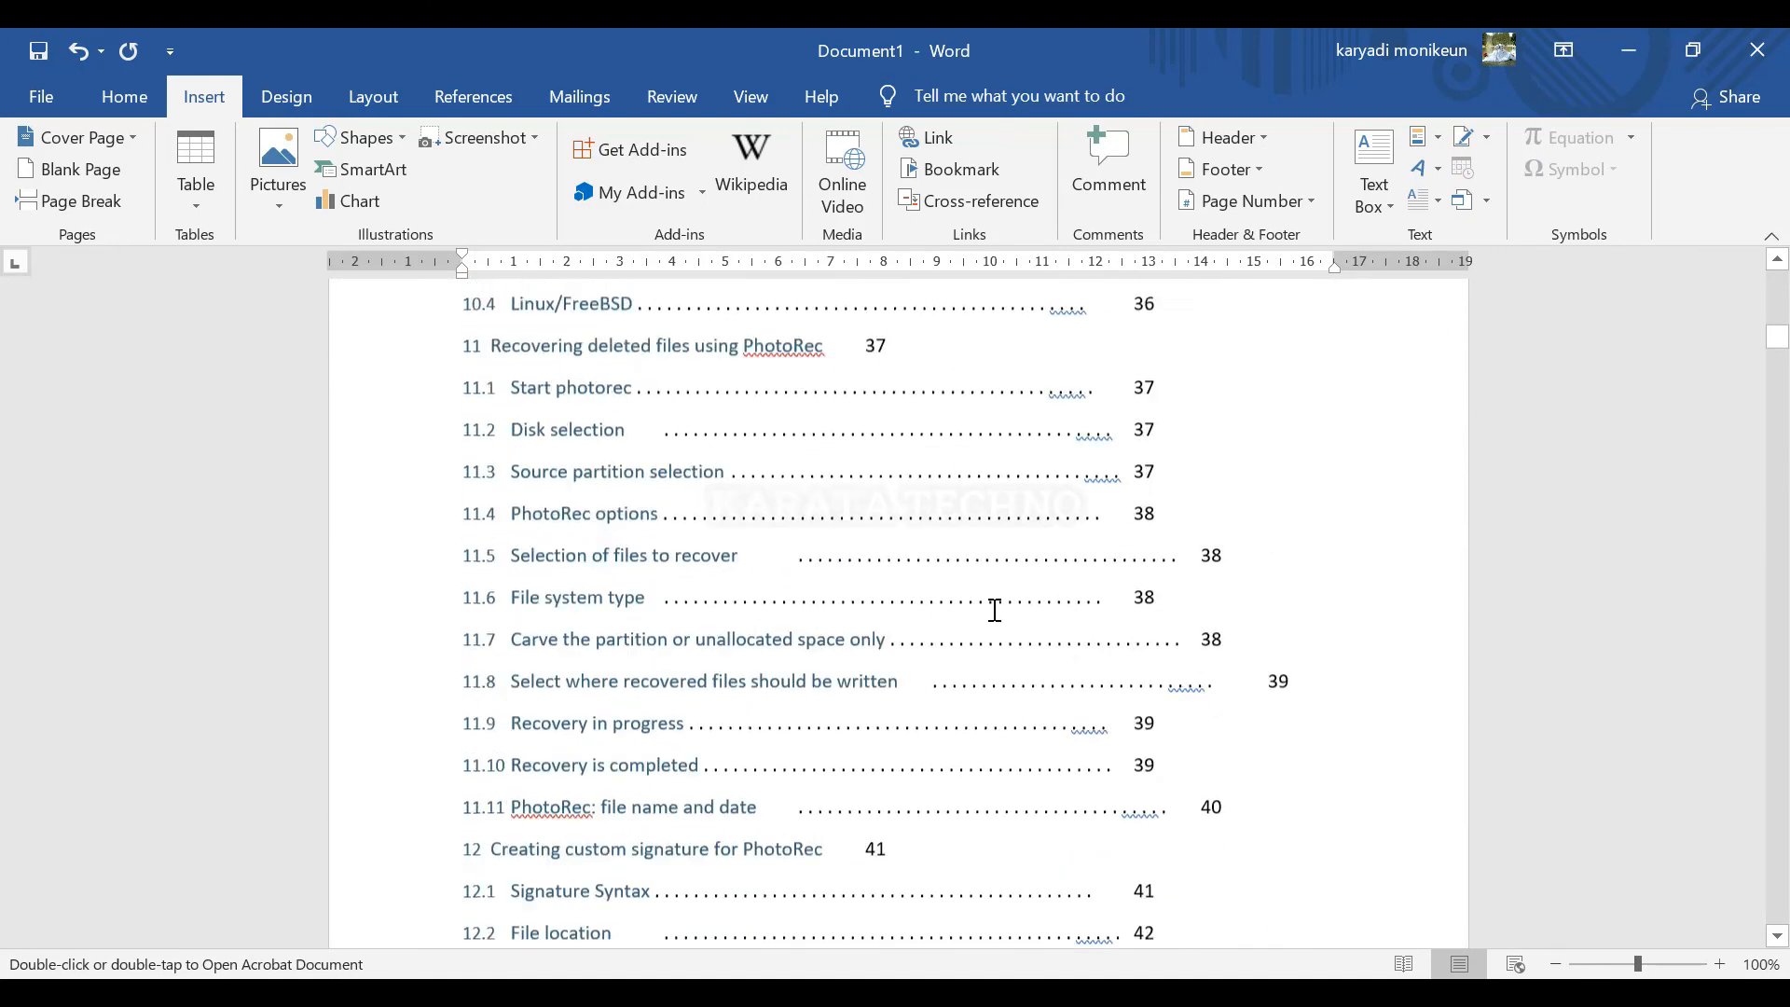
{"action": "scroll", "coordinate": [1077, 576], "scroll_direction": "up", "scroll_amount": 3}
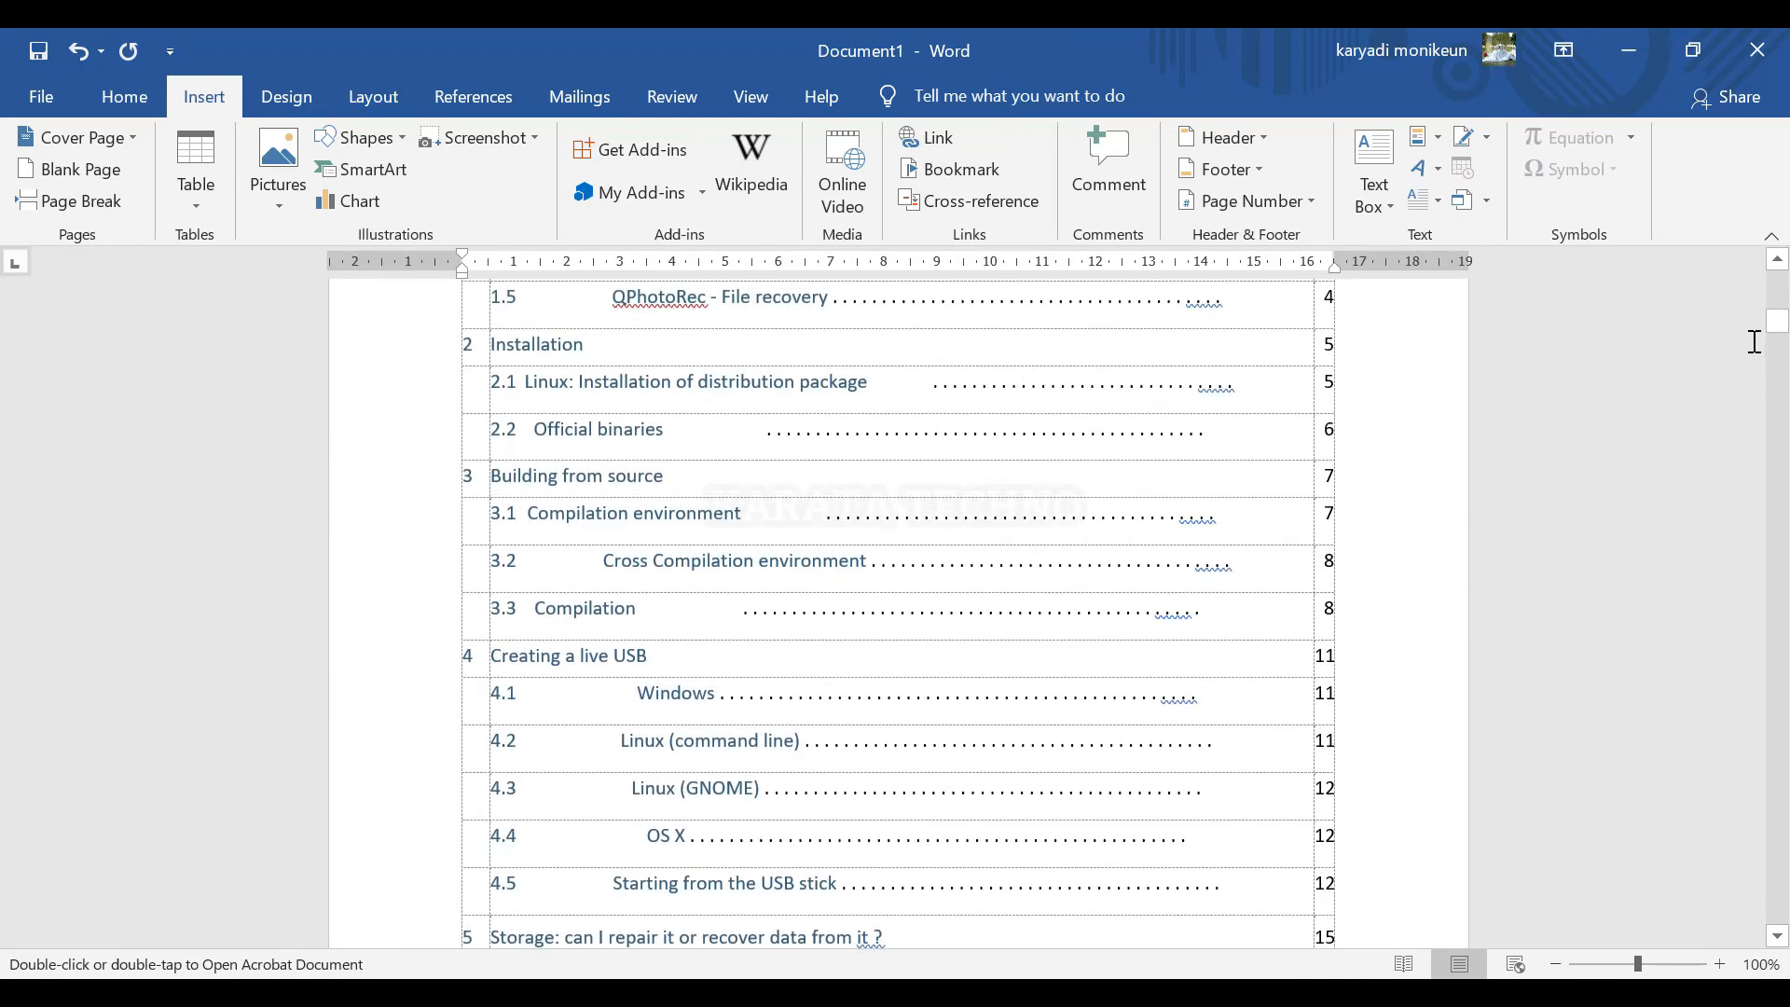
{"action": "scroll", "coordinate": [1778, 326], "scroll_direction": "up", "scroll_amount": 1}
{"action": "left_click_drag", "start_coordinate": [1780, 327], "coordinate": [1778, 300]}
{"action": "left_click", "coordinate": [1108, 483]}
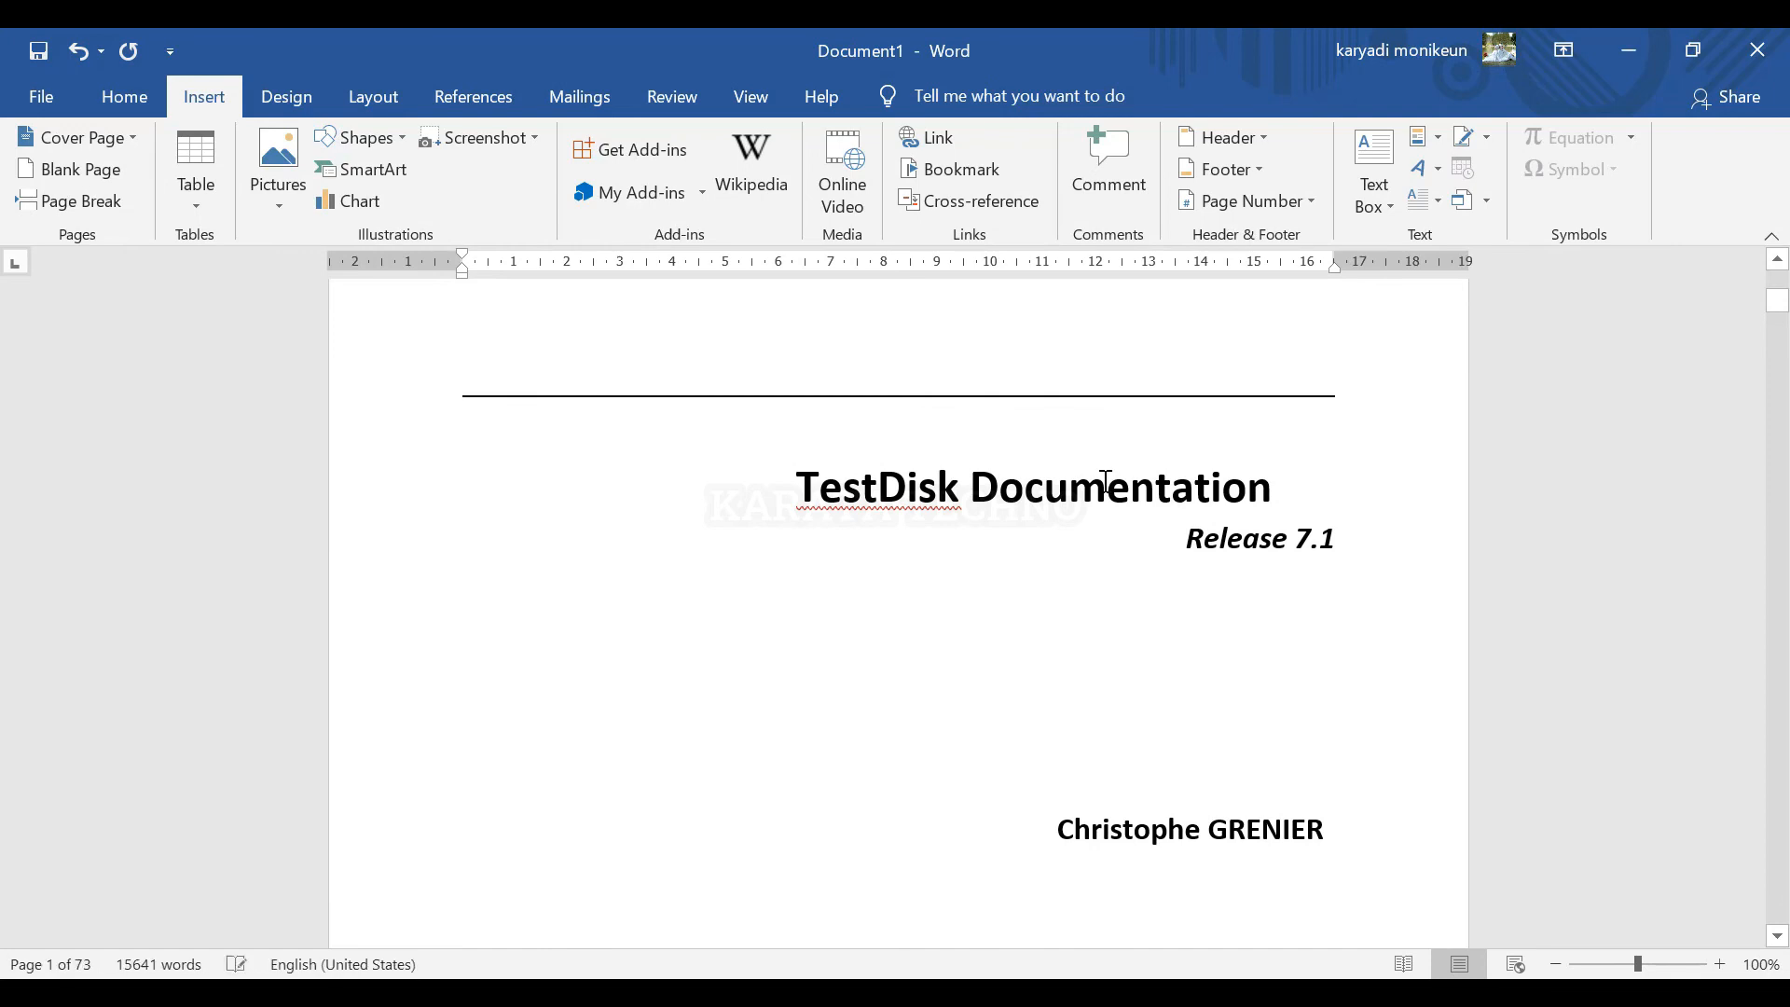
Step: Select the title "TestDisk Documentation" and the "Release 7.1" line on the title page of the converted PDF text
{"action": "left_click_drag", "start_coordinate": [801, 480], "coordinate": [1263, 491]}
{"action": "left_click", "coordinate": [1214, 550]}
{"action": "left_click_drag", "start_coordinate": [1188, 540], "coordinate": [1333, 538]}
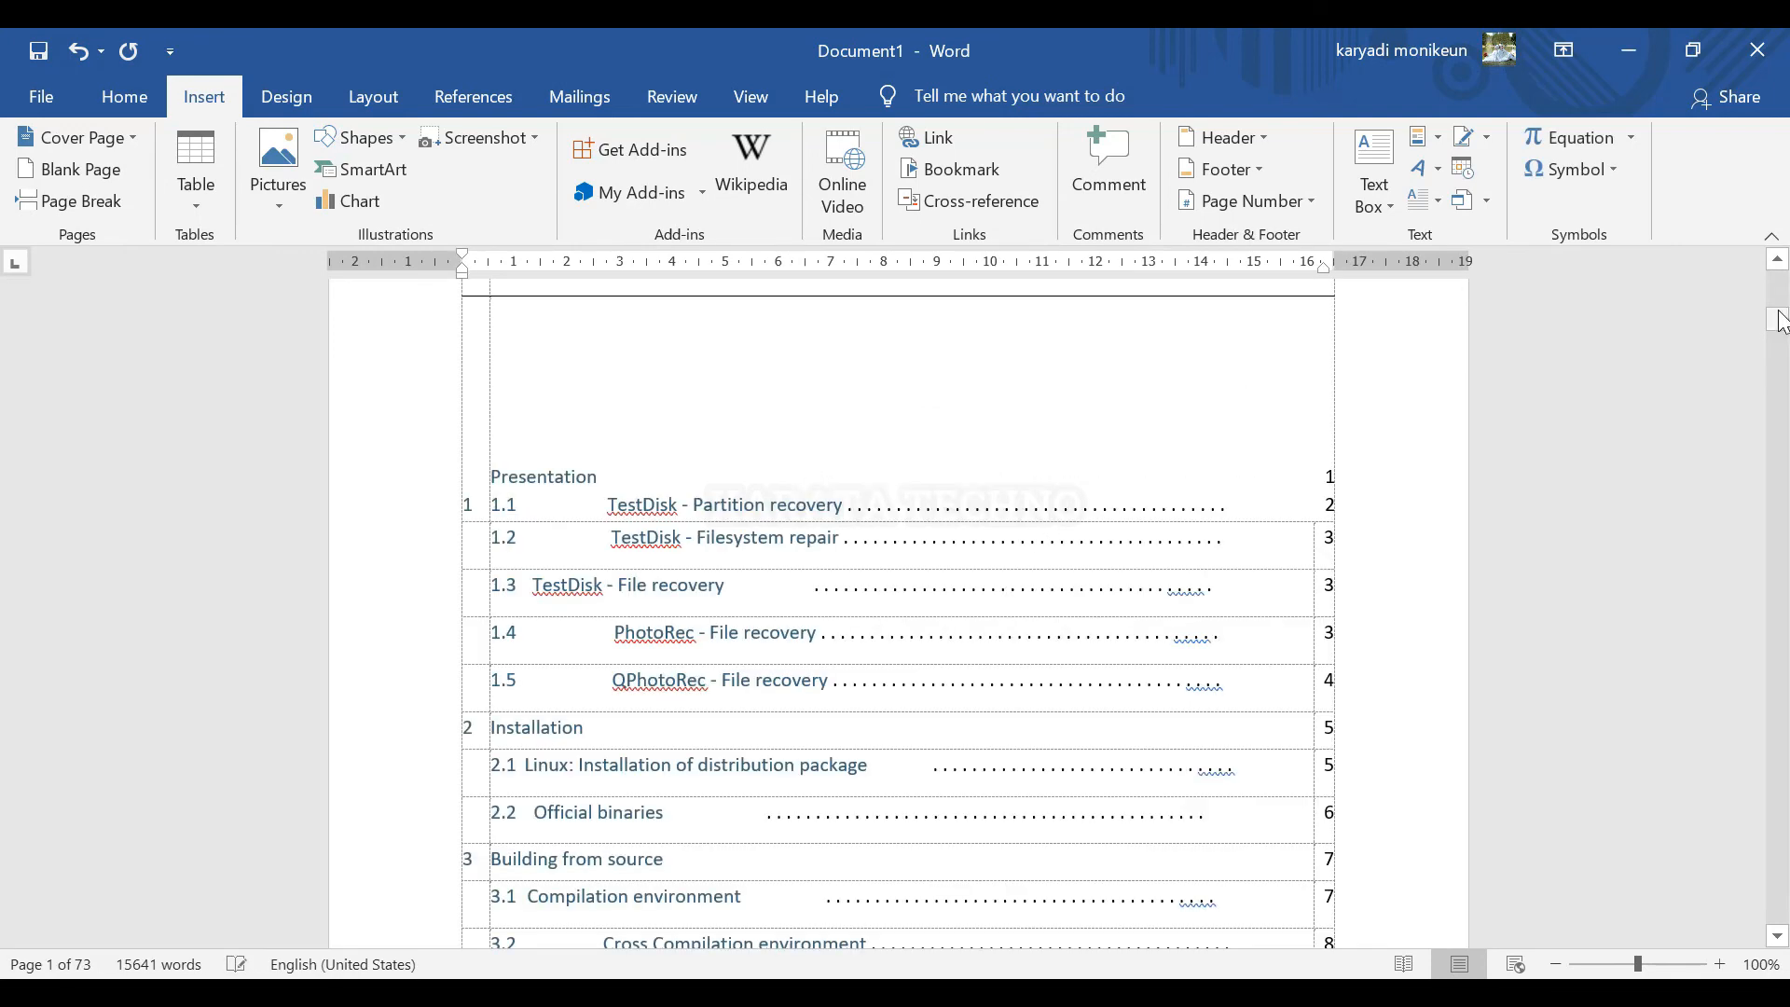
Step: Review the converted table of contents and select the paragraph about contributing to the TestDisk & PhotoRec documentation
{"action": "left_click_drag", "start_coordinate": [1782, 317], "coordinate": [1781, 333]}
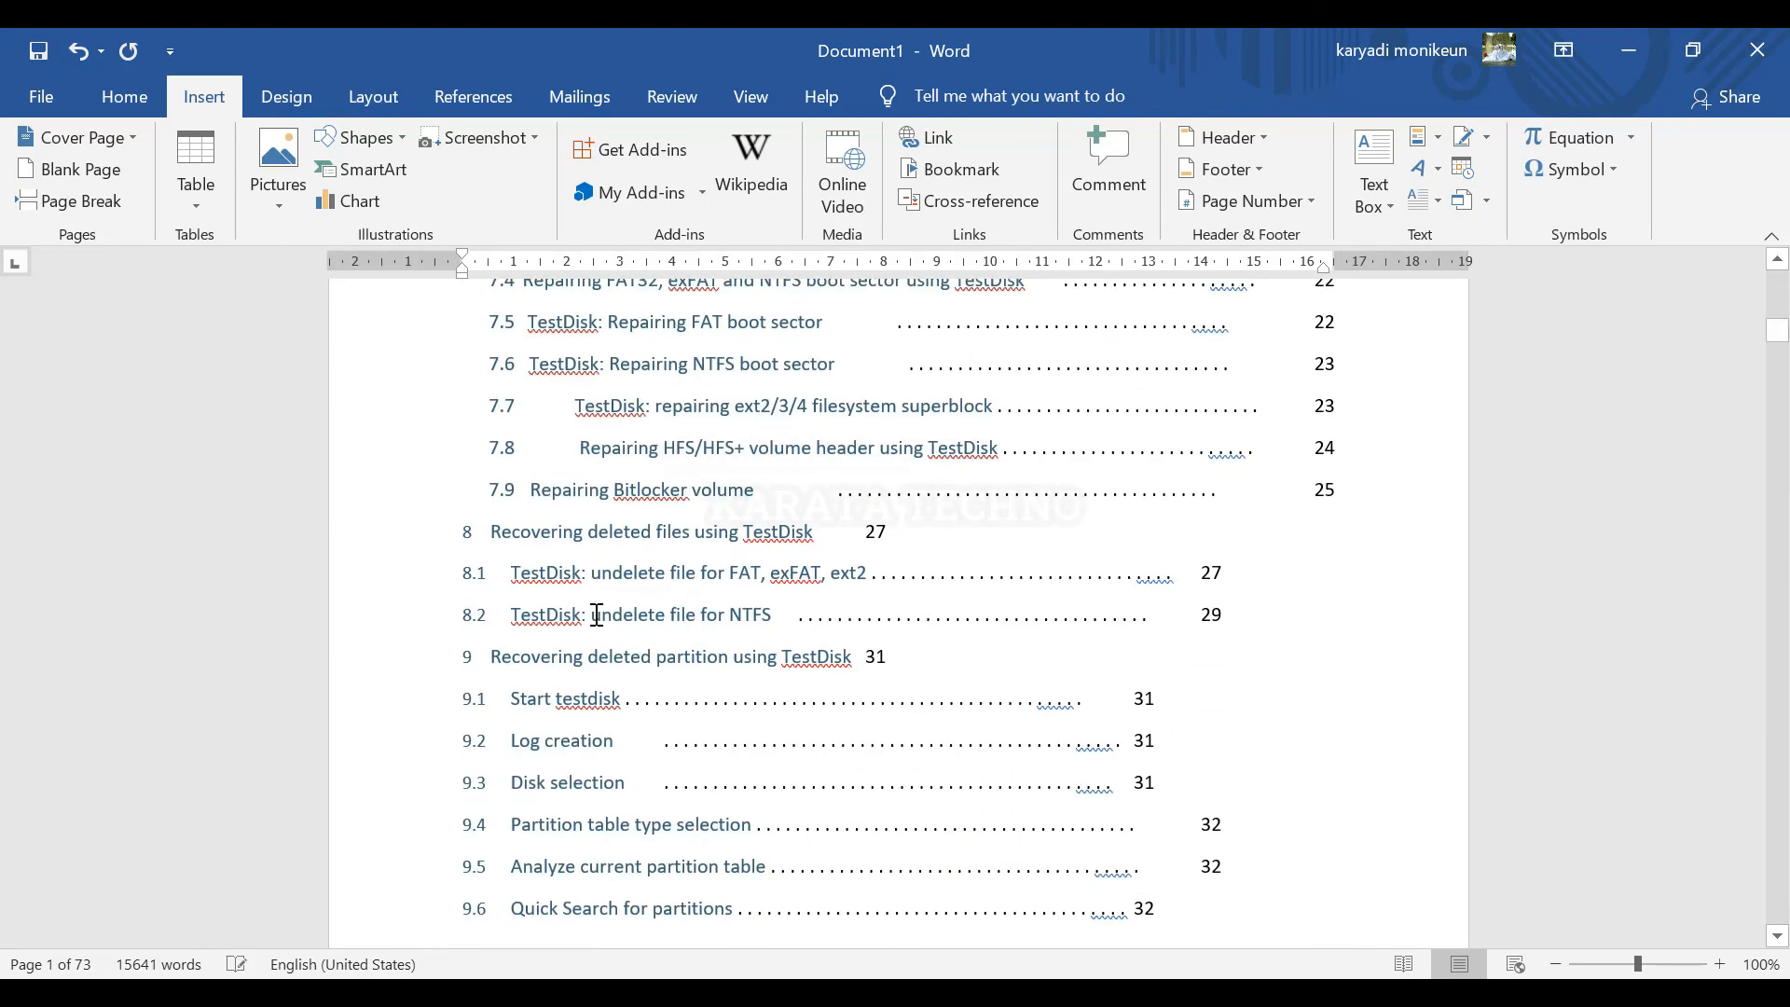
{"action": "scroll", "coordinate": [800, 636], "scroll_direction": "down", "scroll_amount": 10}
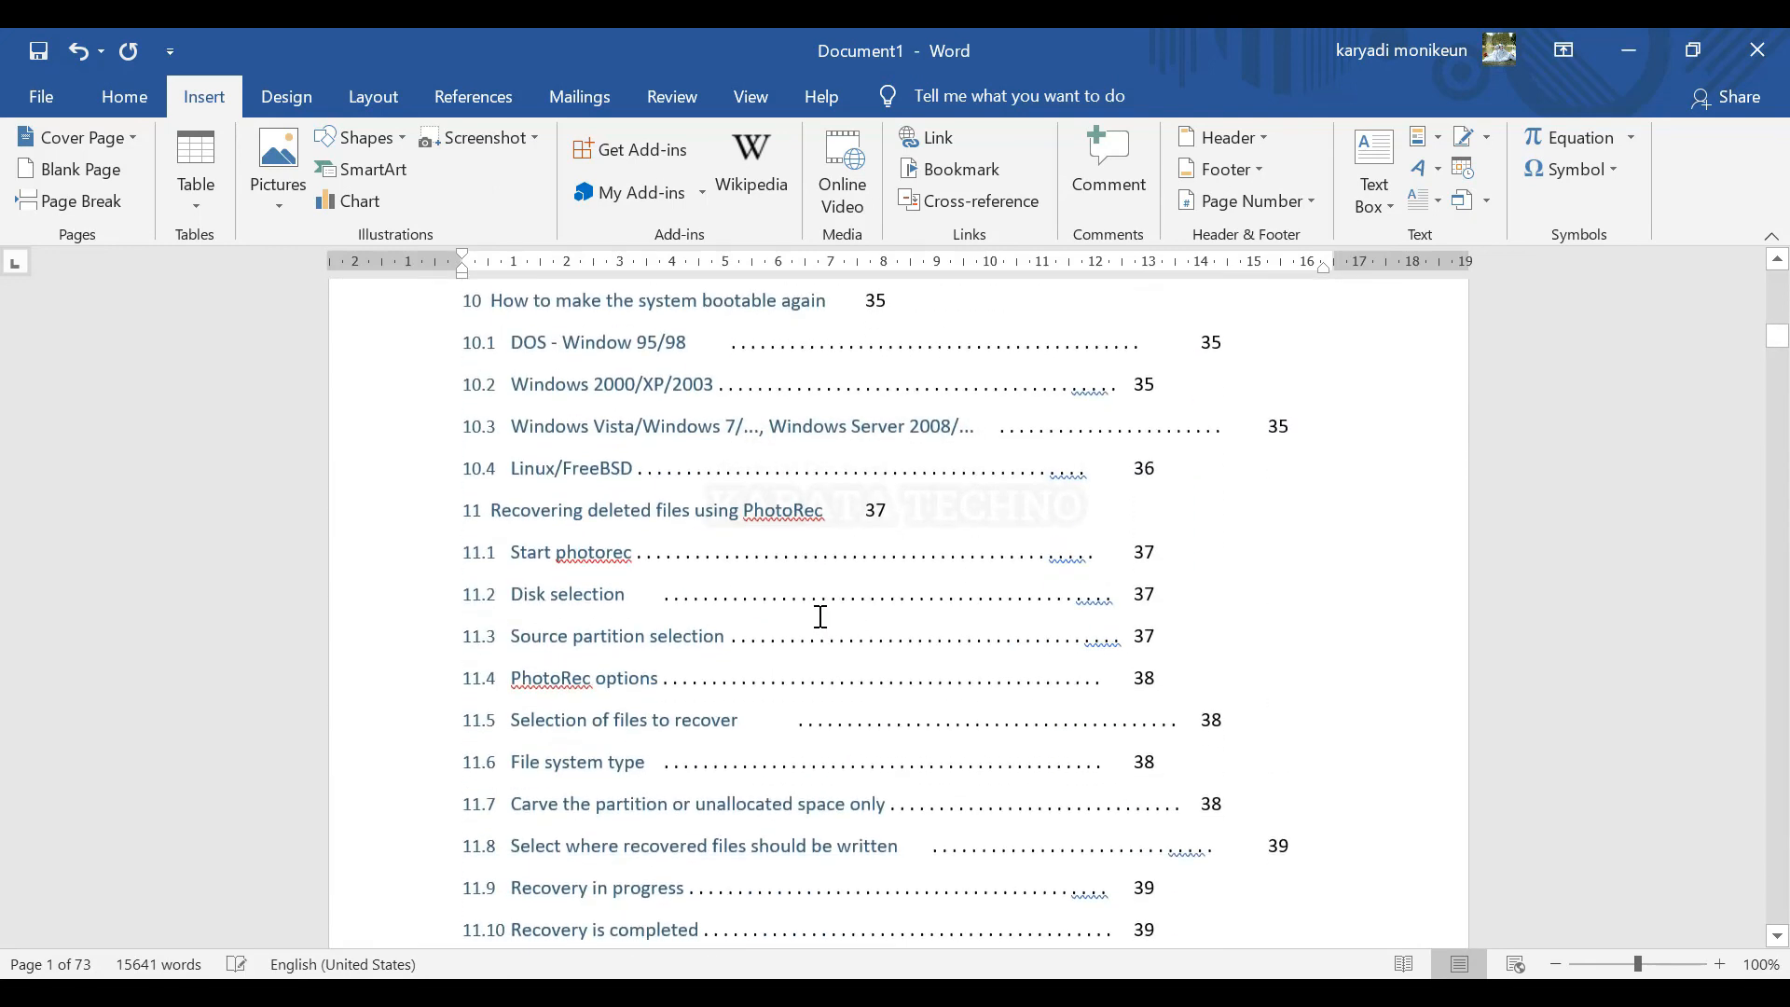
{"action": "scroll", "coordinate": [844, 665], "scroll_direction": "down", "scroll_amount": 4}
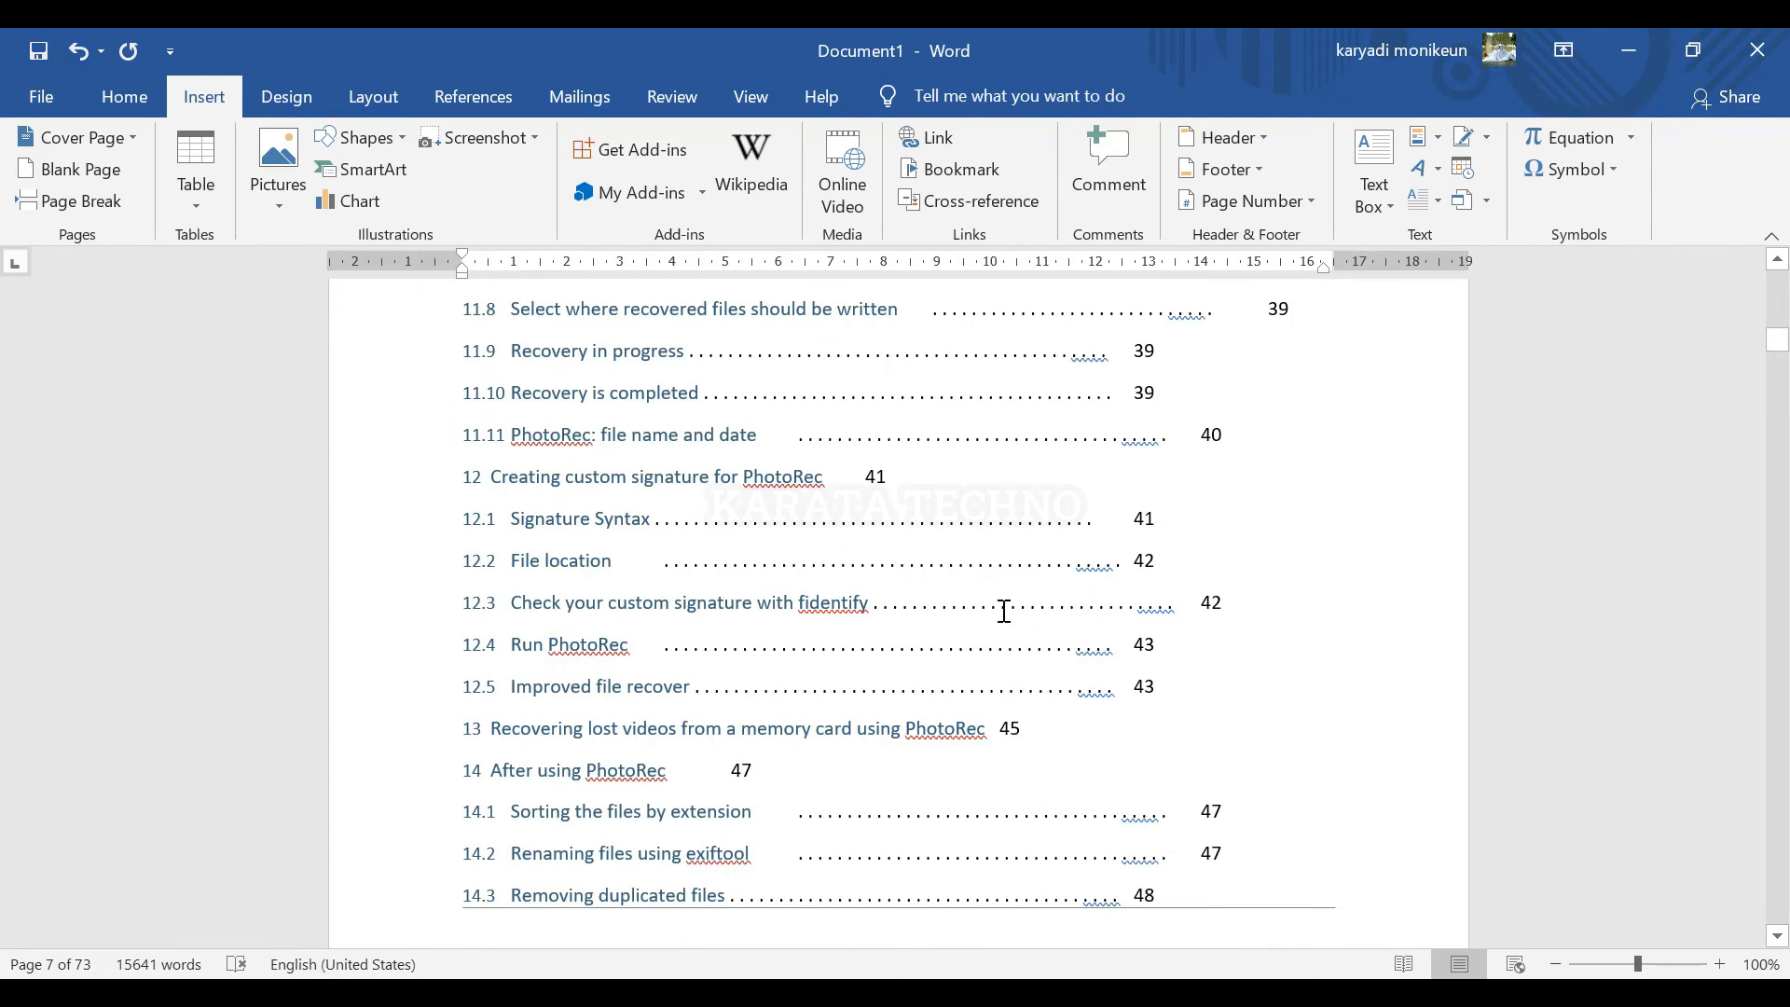
{"action": "left_click_drag", "start_coordinate": [1780, 356], "coordinate": [1780, 371]}
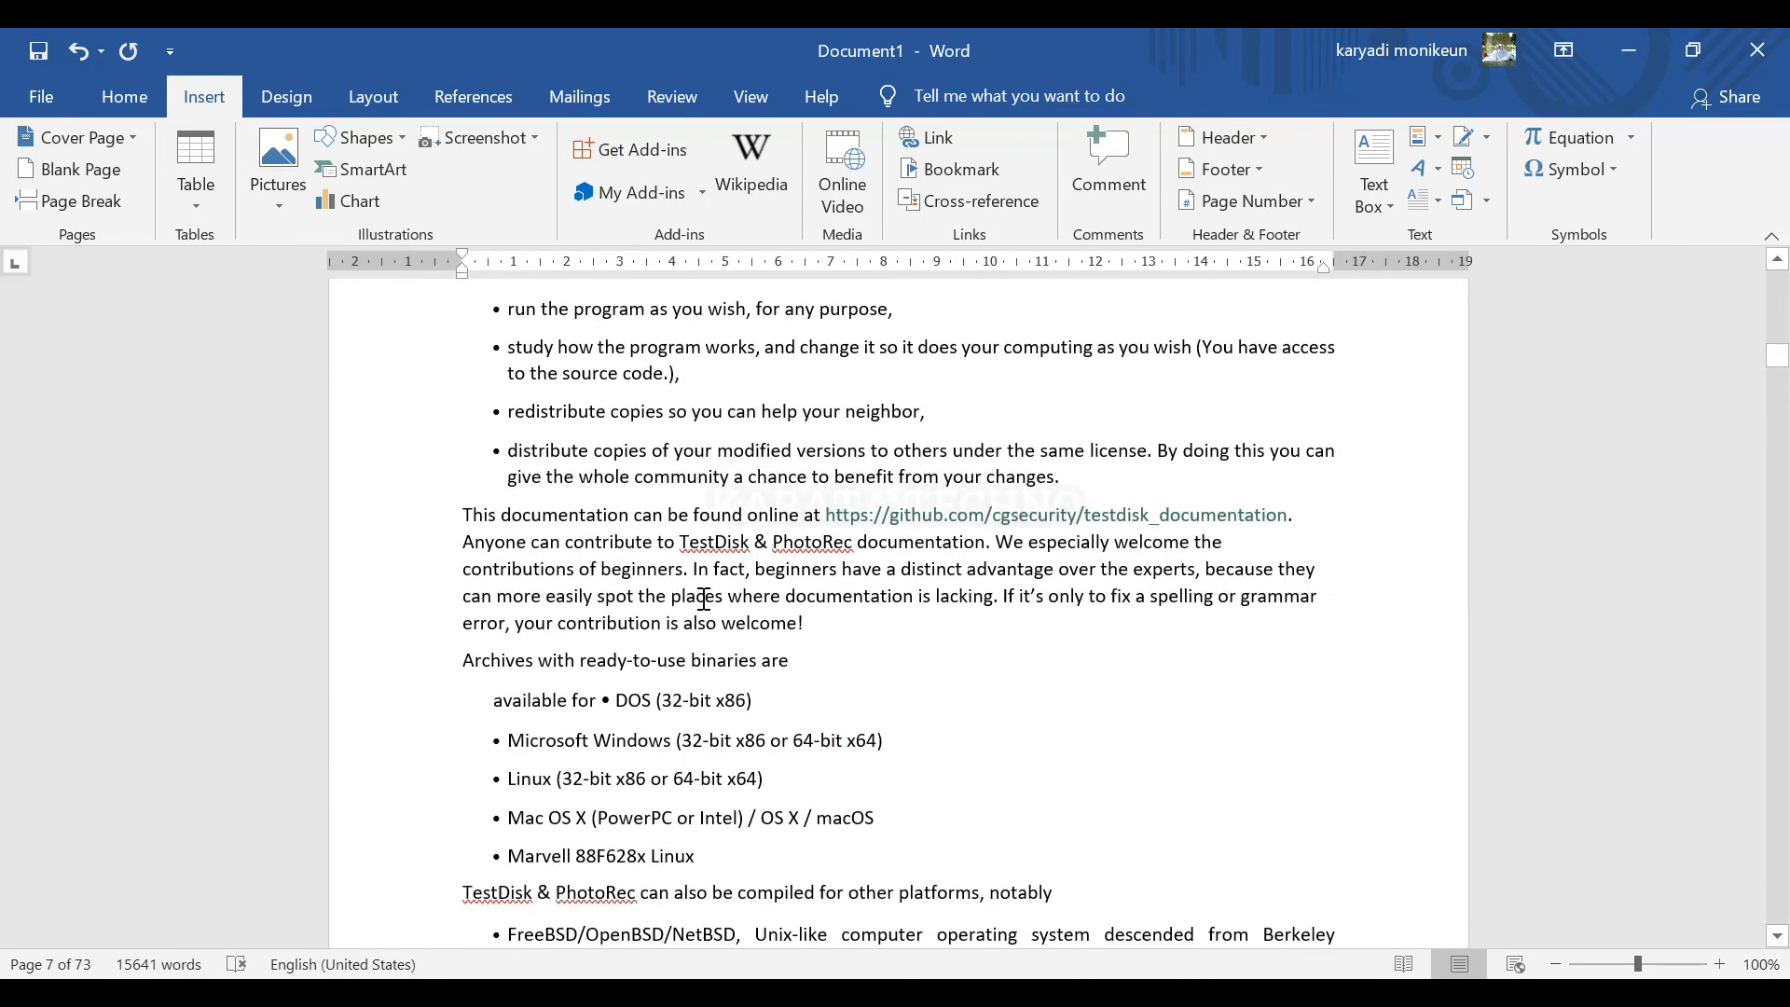
{"action": "left_click_drag", "start_coordinate": [811, 621], "coordinate": [447, 519]}
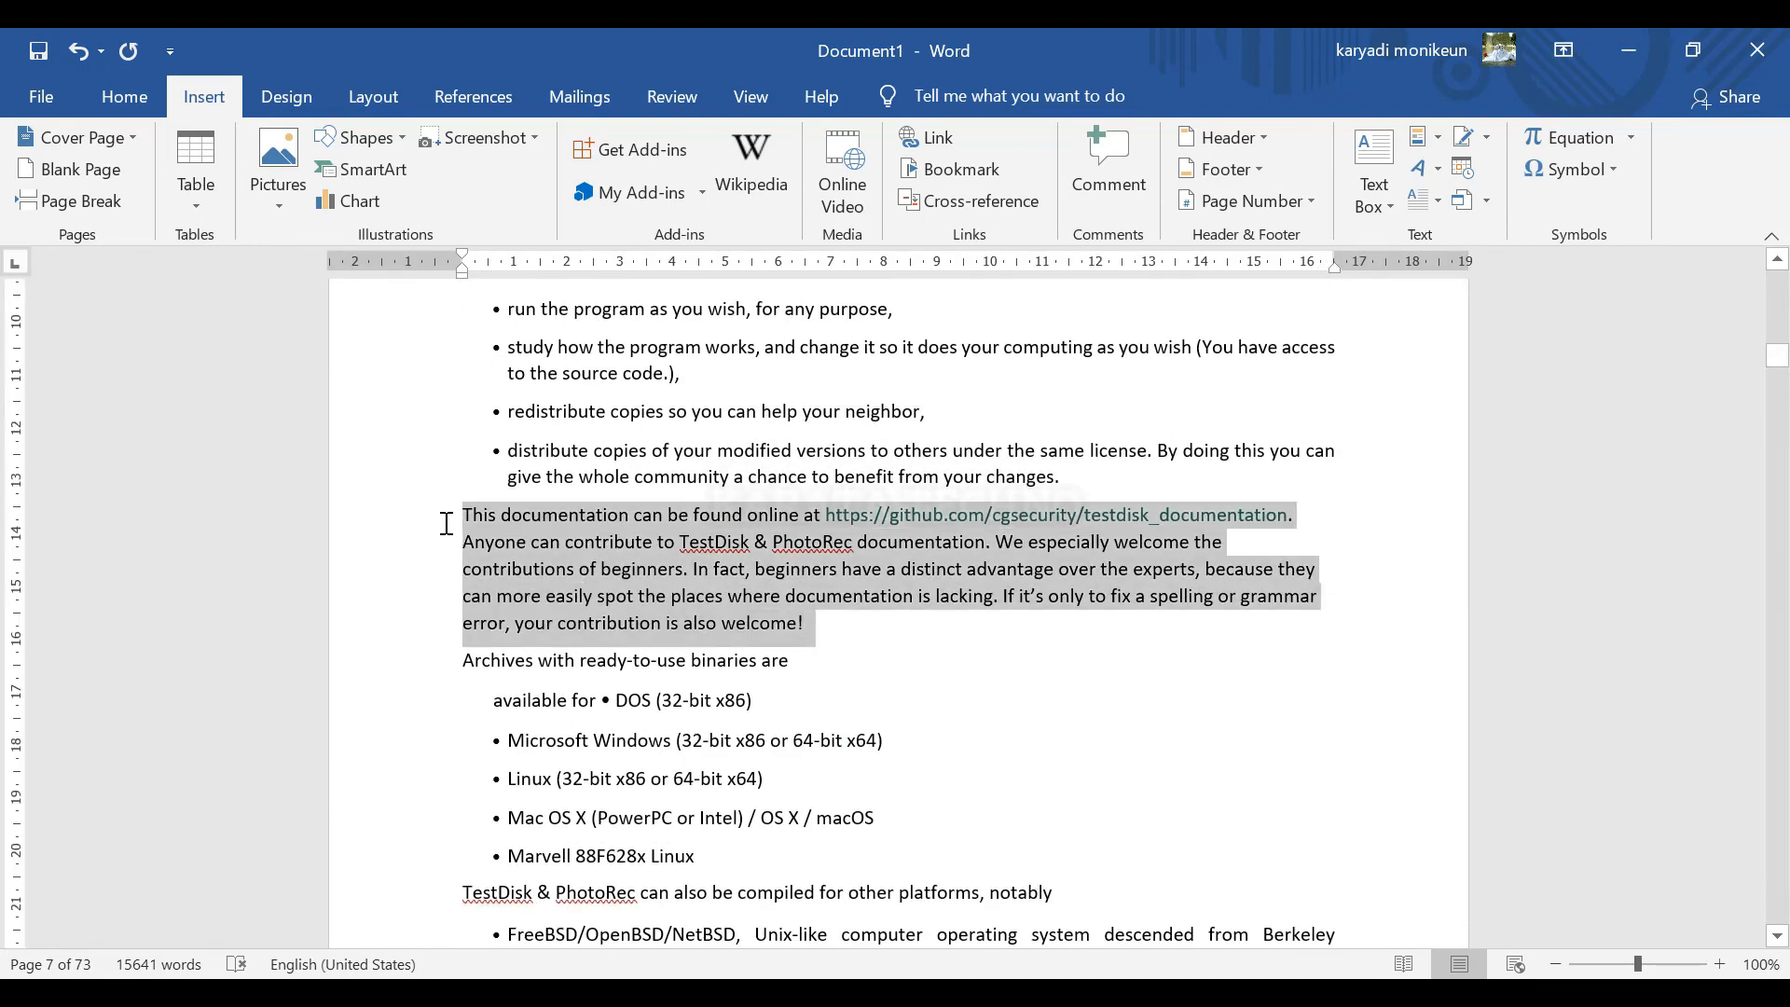
{"action": "left_click", "coordinate": [749, 699]}
Step: Examine the converted PDF chapters from partition recovery through boot sector repair and return to the training participant tables
{"action": "scroll", "coordinate": [724, 737], "scroll_direction": "down", "scroll_amount": 10}
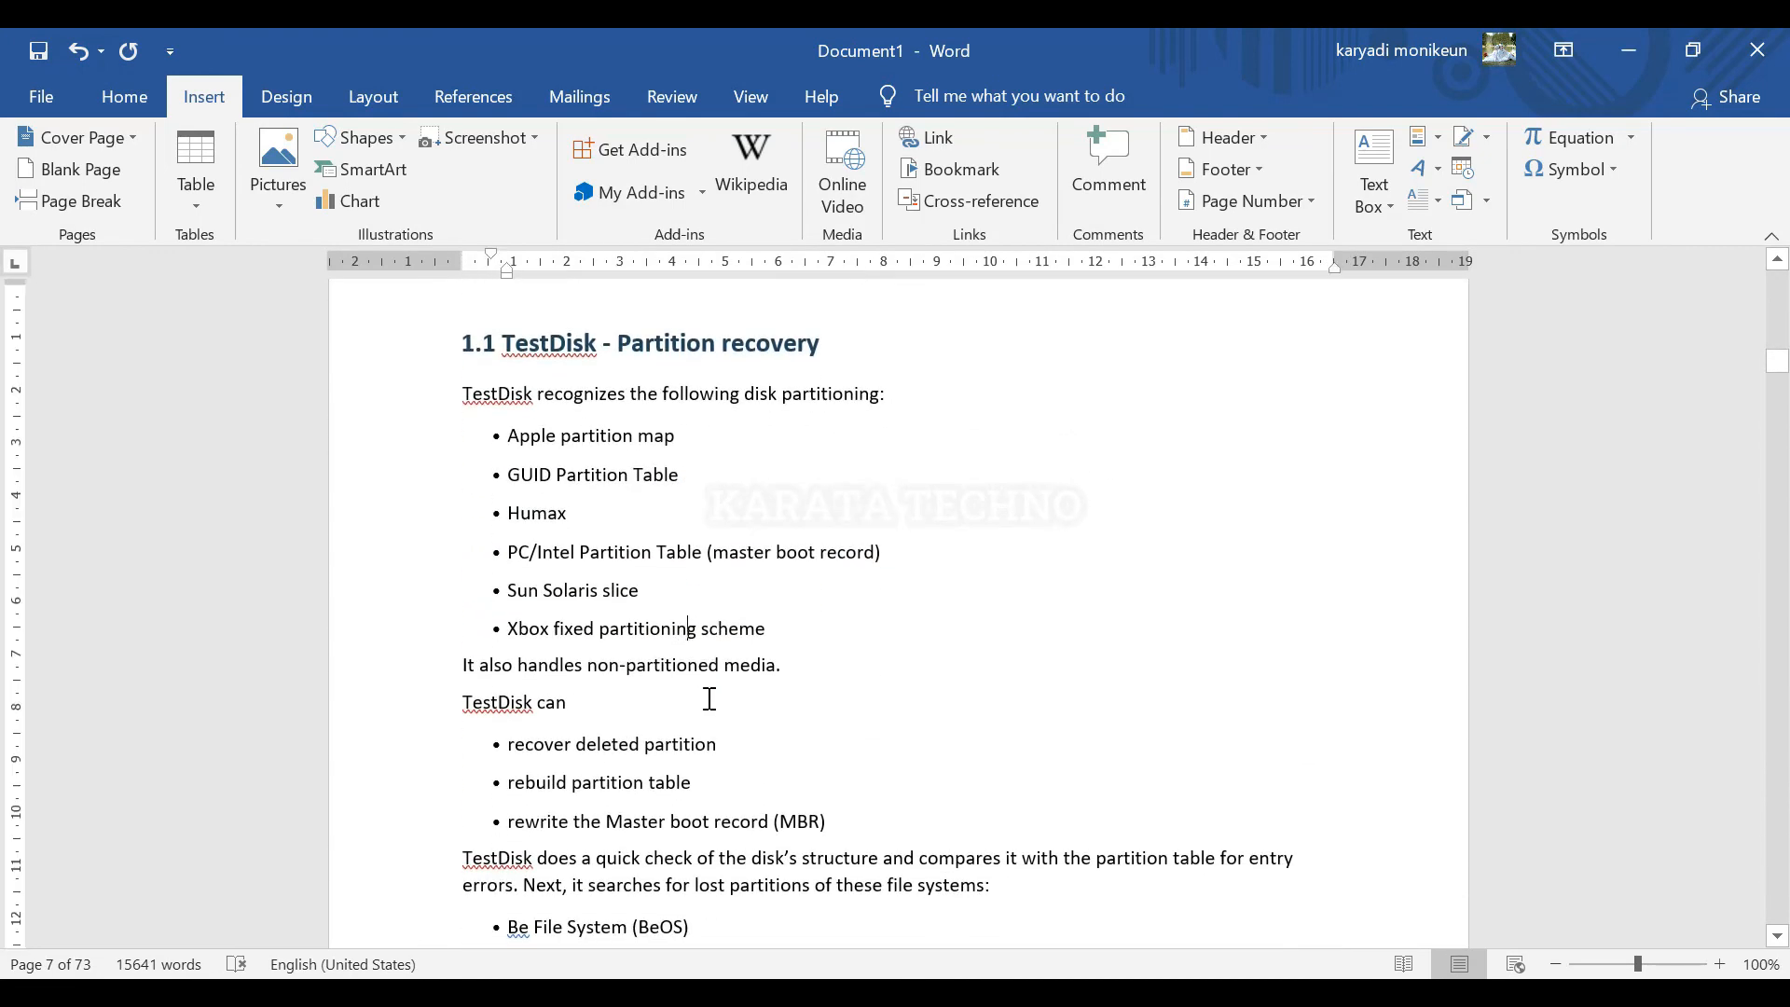
{"action": "left_click", "coordinate": [699, 677]}
{"action": "left_click_drag", "start_coordinate": [1781, 399], "coordinate": [1778, 508]}
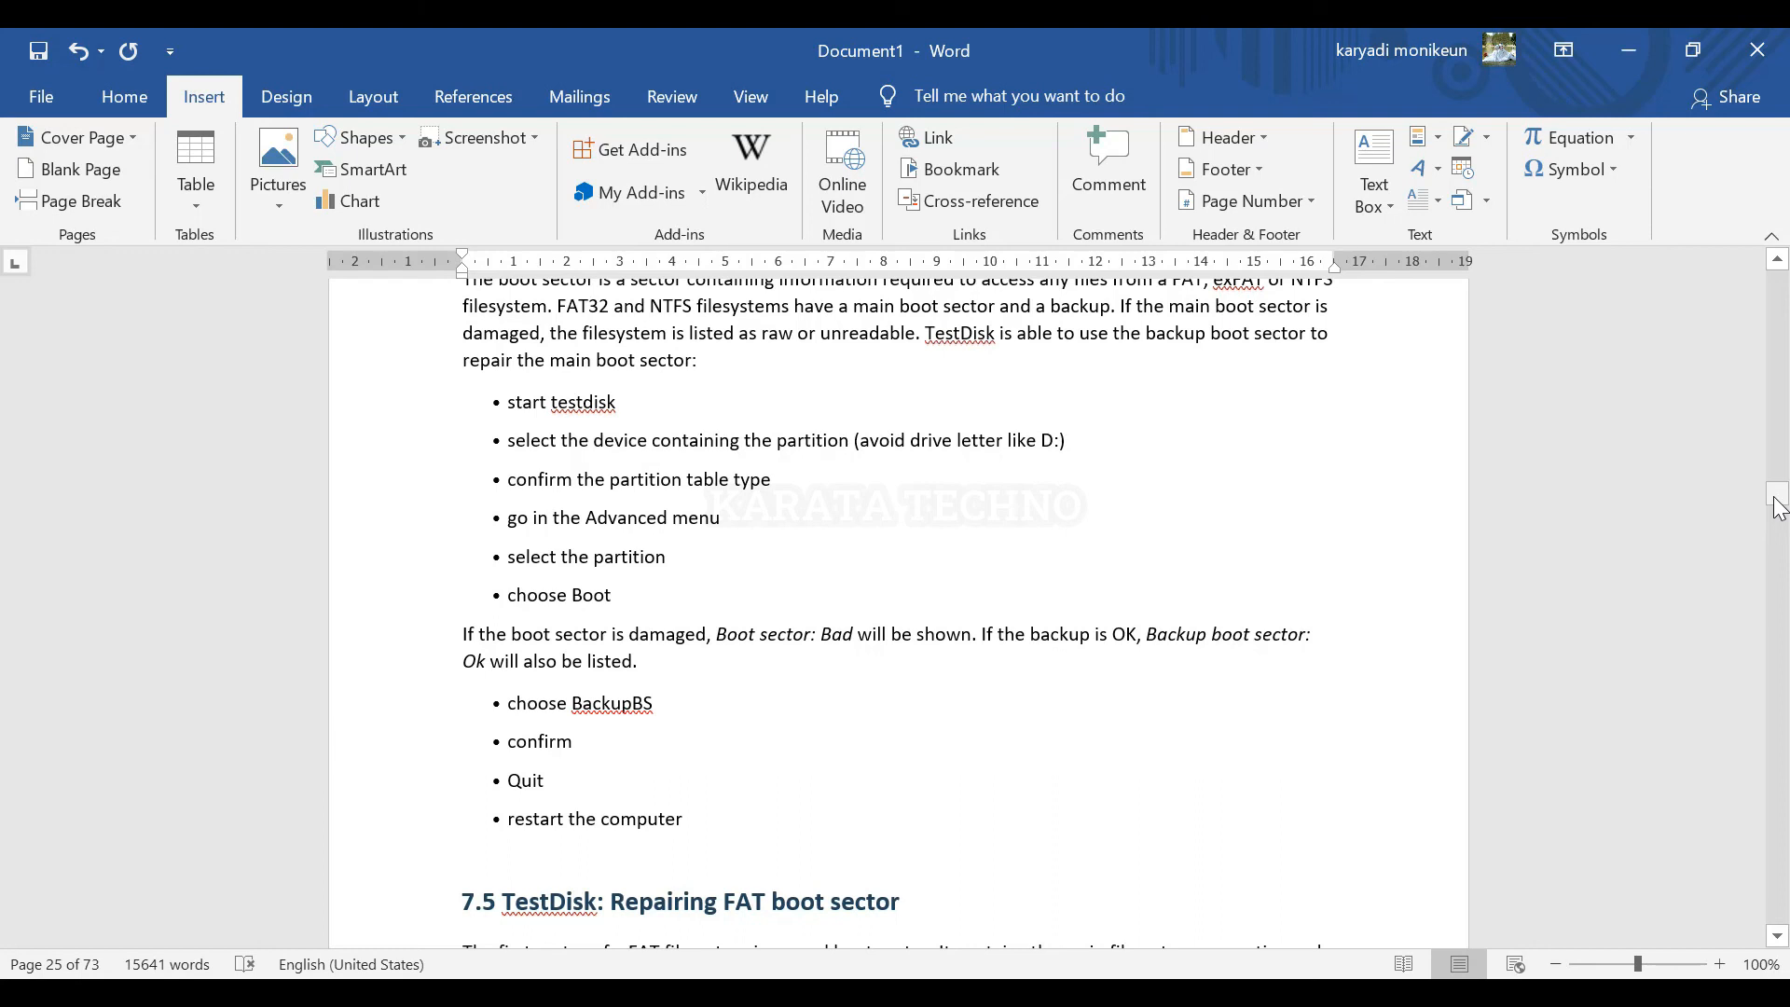
{"action": "left_click_drag", "start_coordinate": [1779, 508], "coordinate": [1780, 354]}
{"action": "left_click_drag", "start_coordinate": [1781, 340], "coordinate": [1778, 294]}
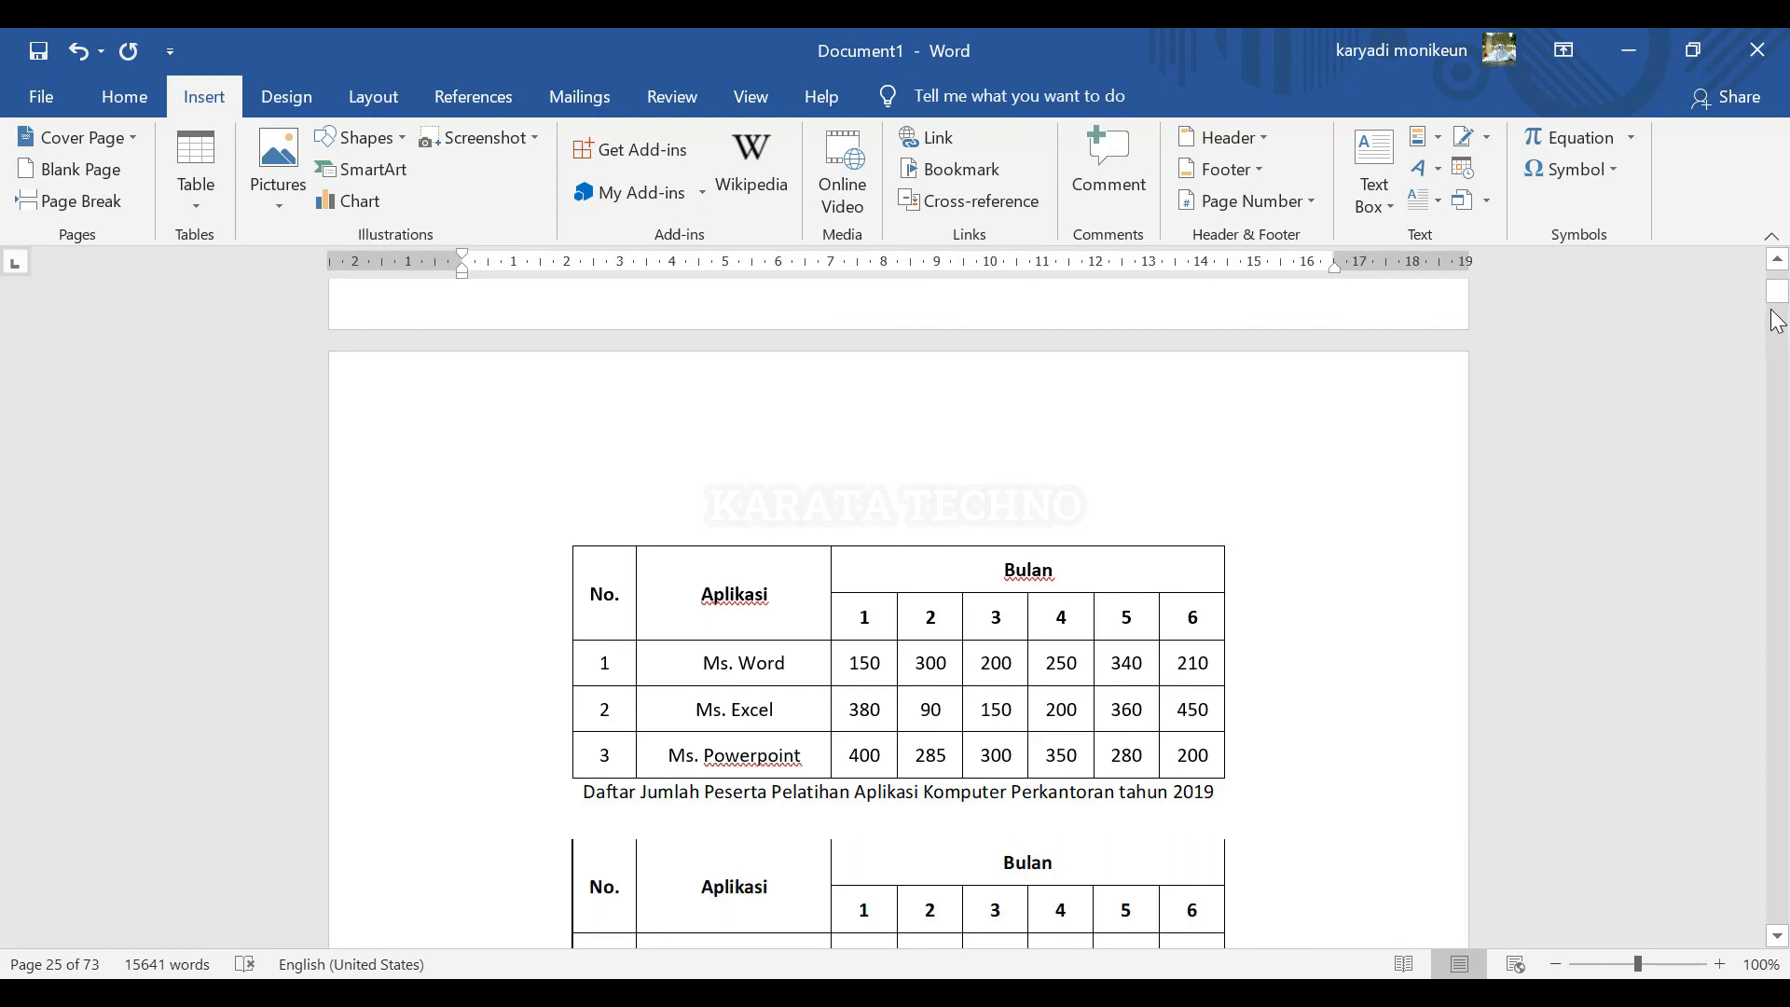
{"action": "left_click", "coordinate": [1309, 619]}
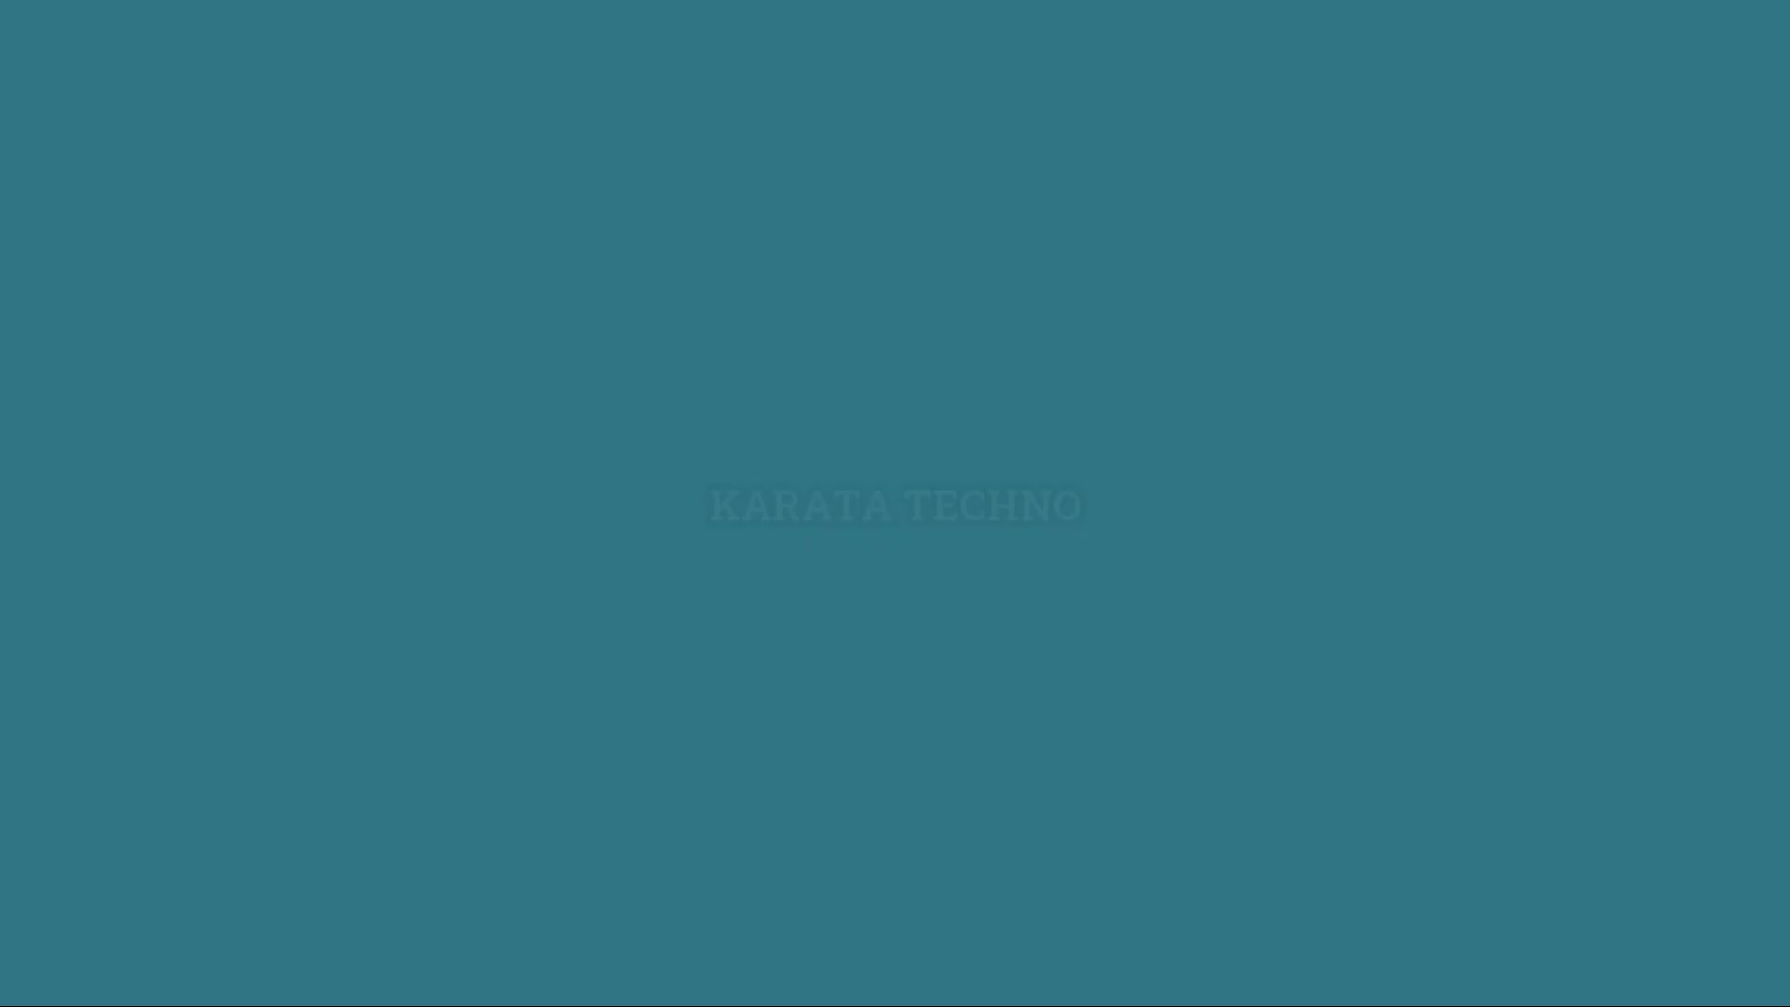